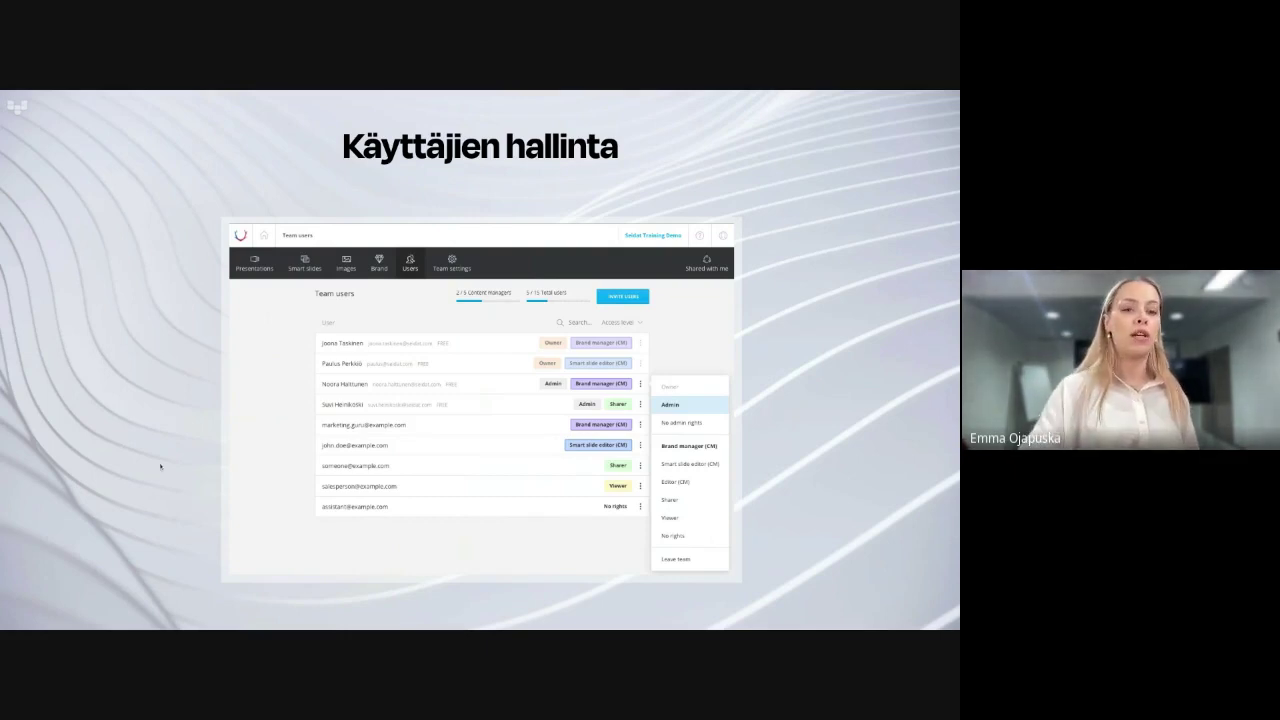
Step: Exit the full-screen slideshow and show Seidat's Presentations library with the template decks
key(Escape)
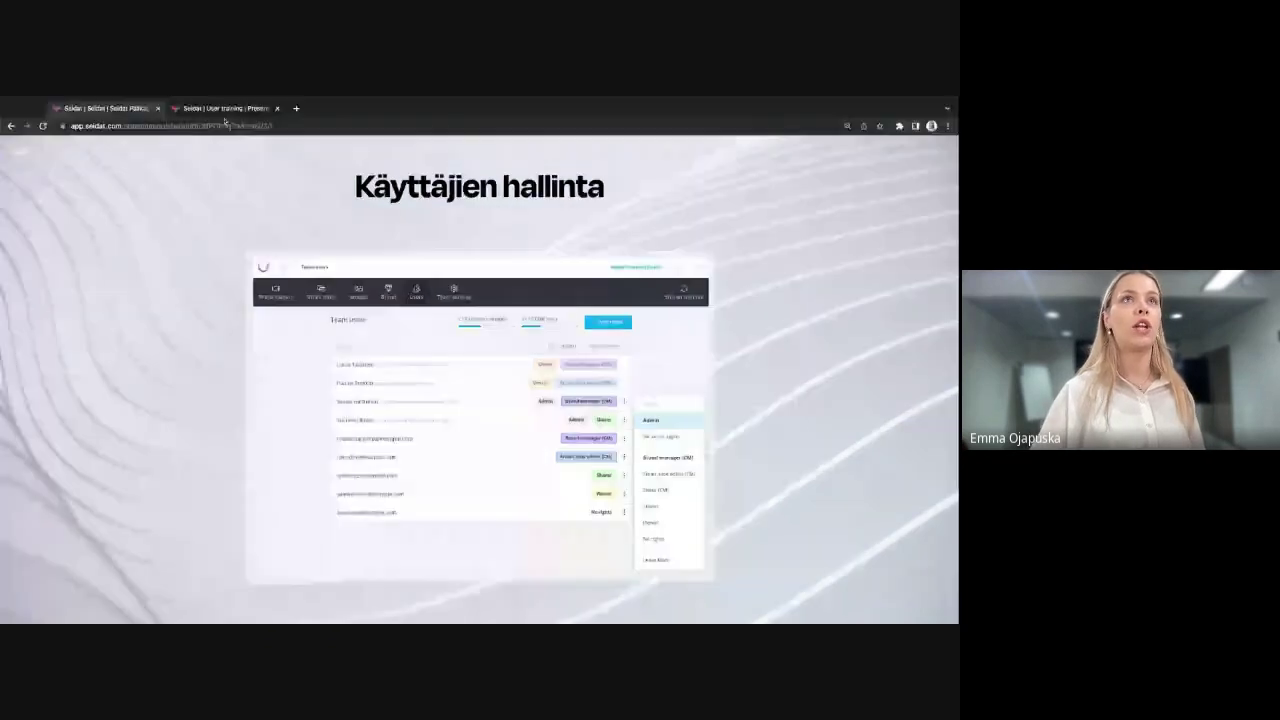
click(225, 107)
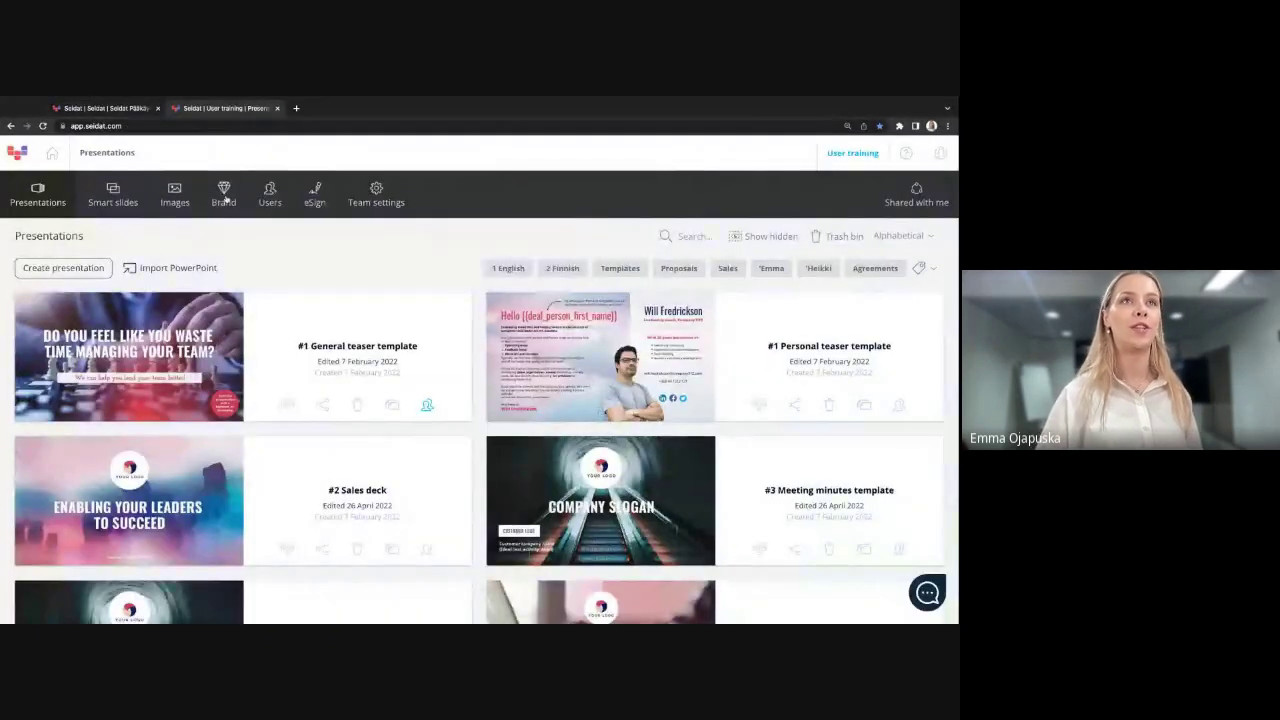
Step: Show the Brand page with the team's colour palette and text styles like Title 80 Oswald
click(224, 195)
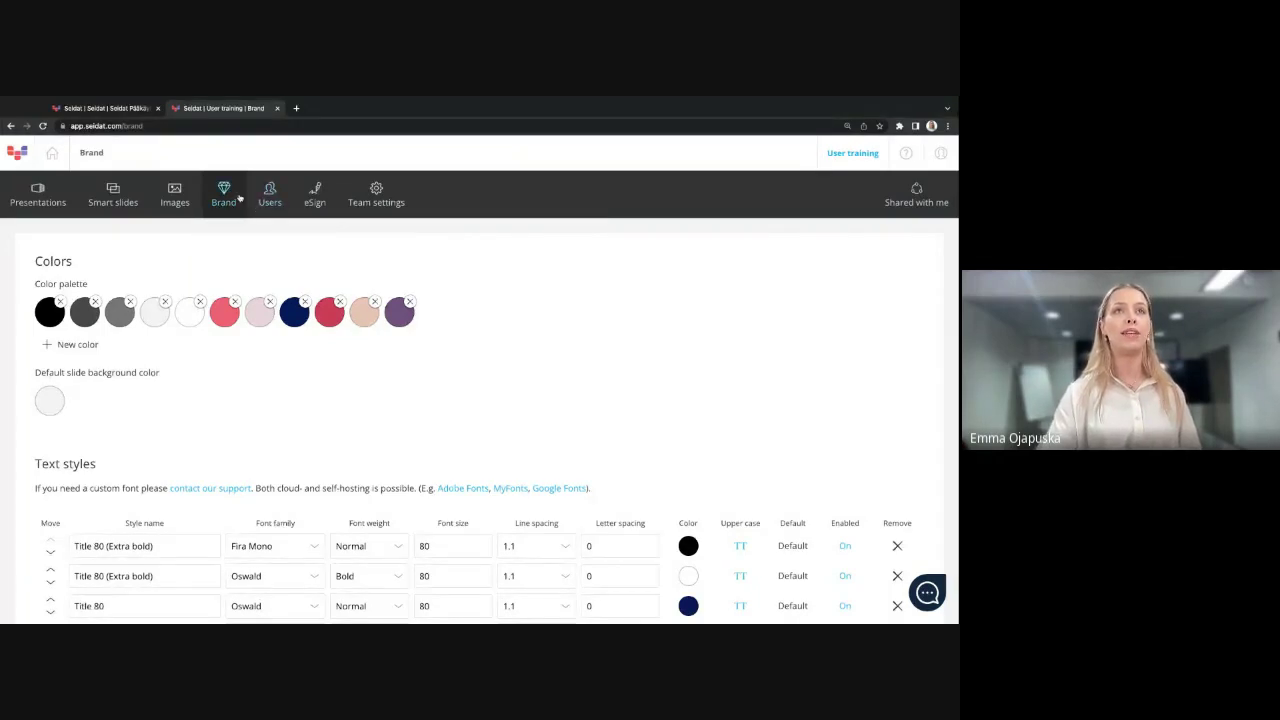
Step: Show the Team users page listing the Brand manager, Editor and Sharer members
click(266, 196)
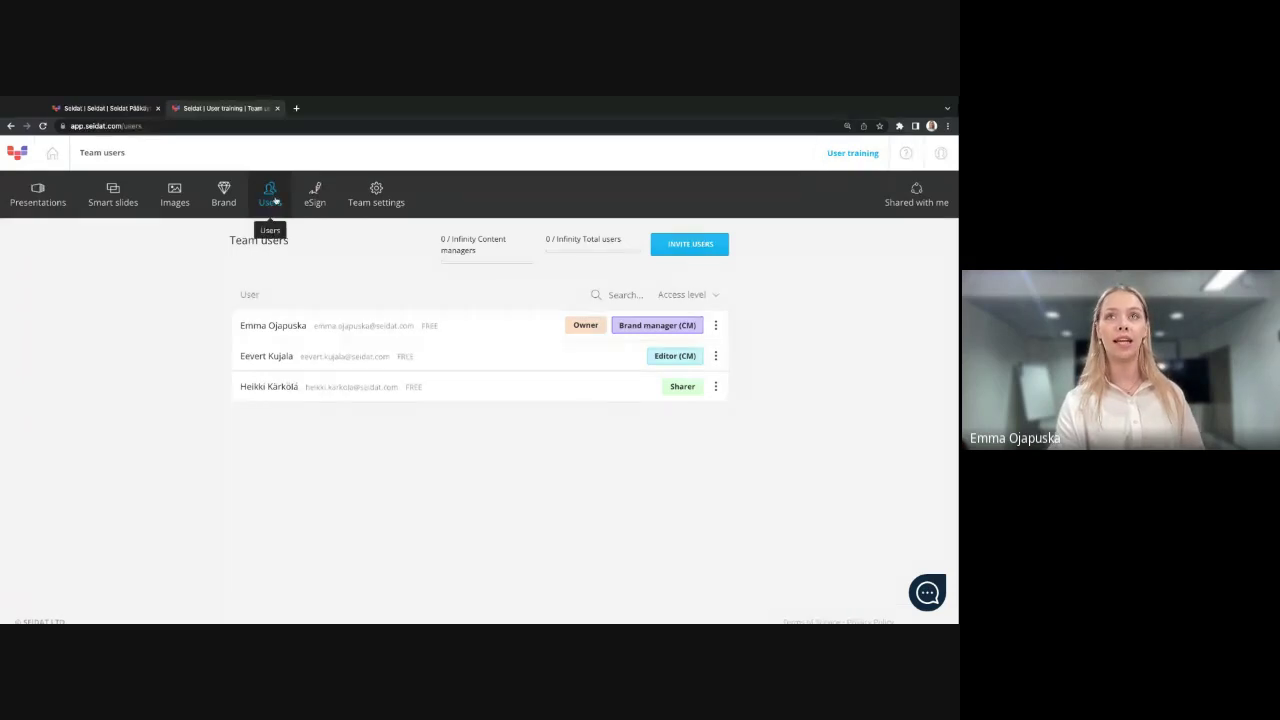
click(683, 245)
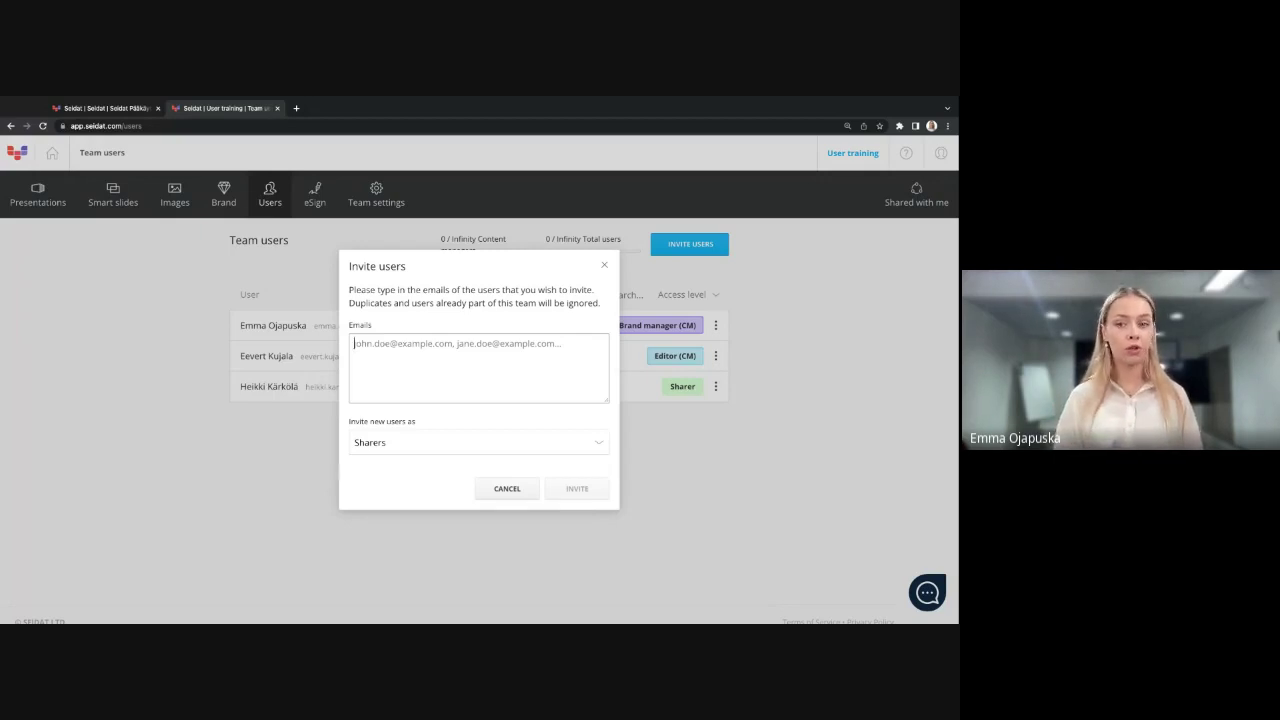
click(394, 455)
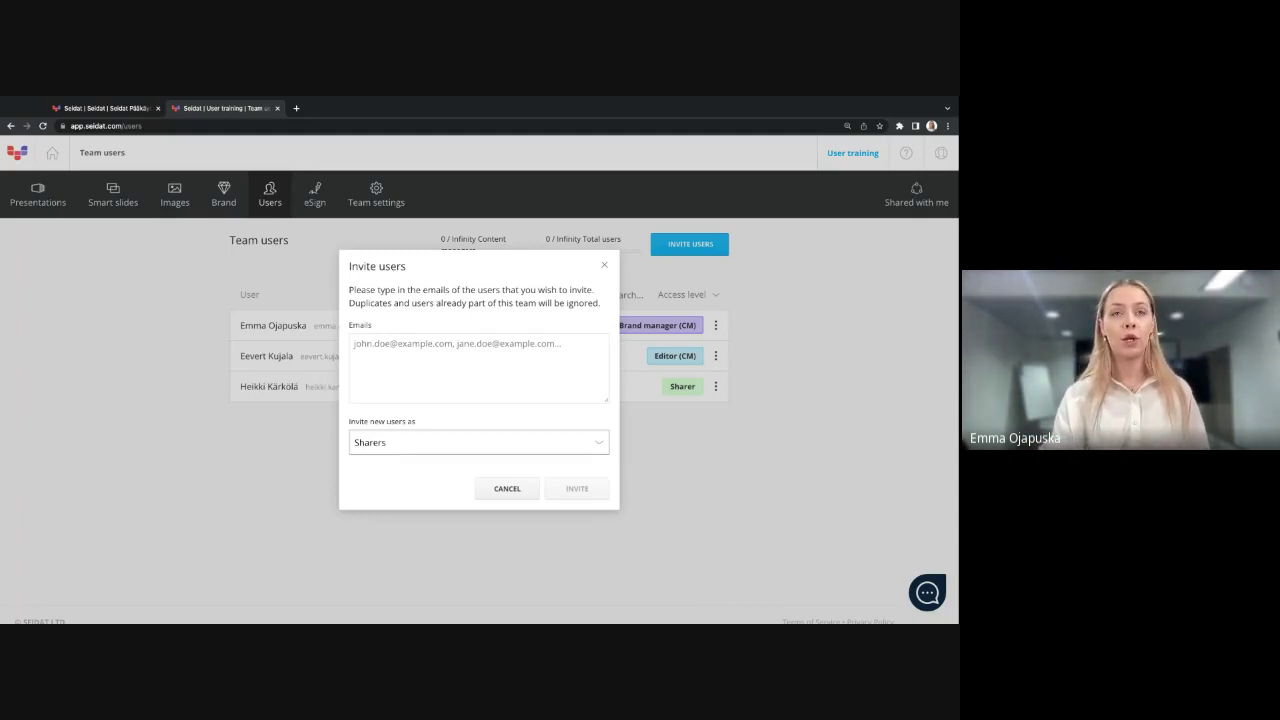
click(593, 498)
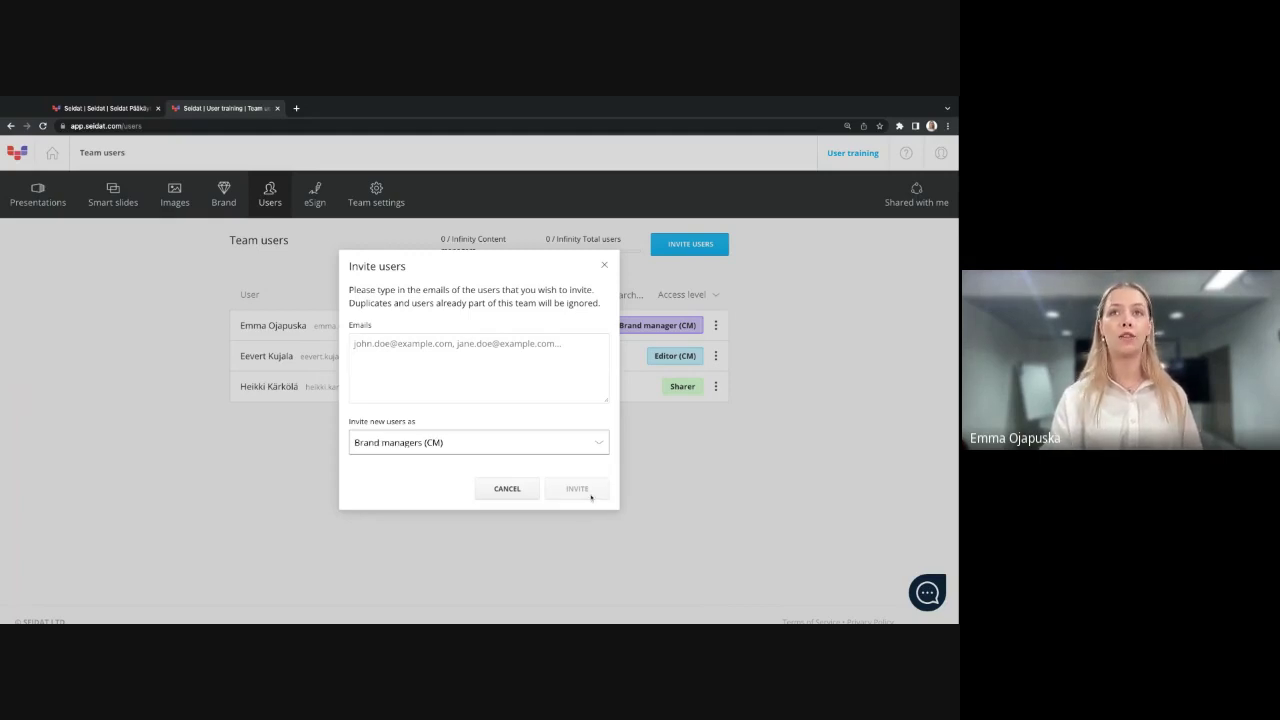
click(591, 497)
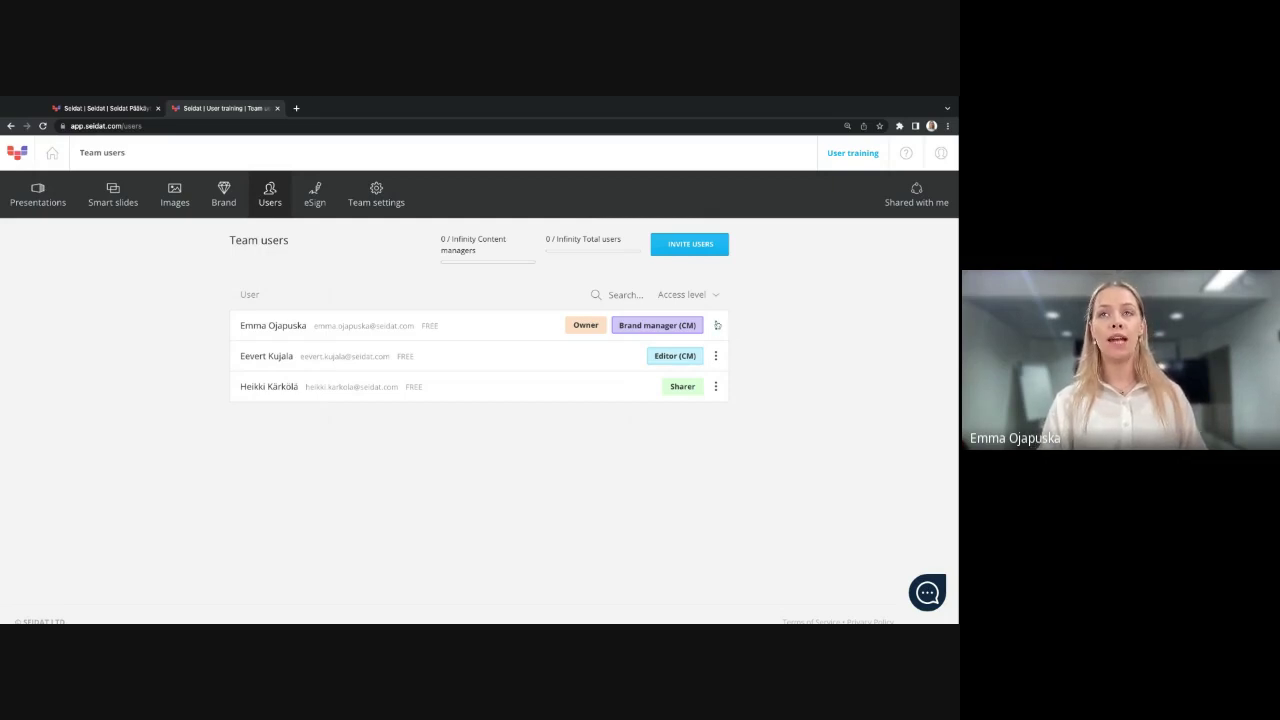
Step: Bring up the access-level menu for the team owner, listing Admin through No rights
click(715, 330)
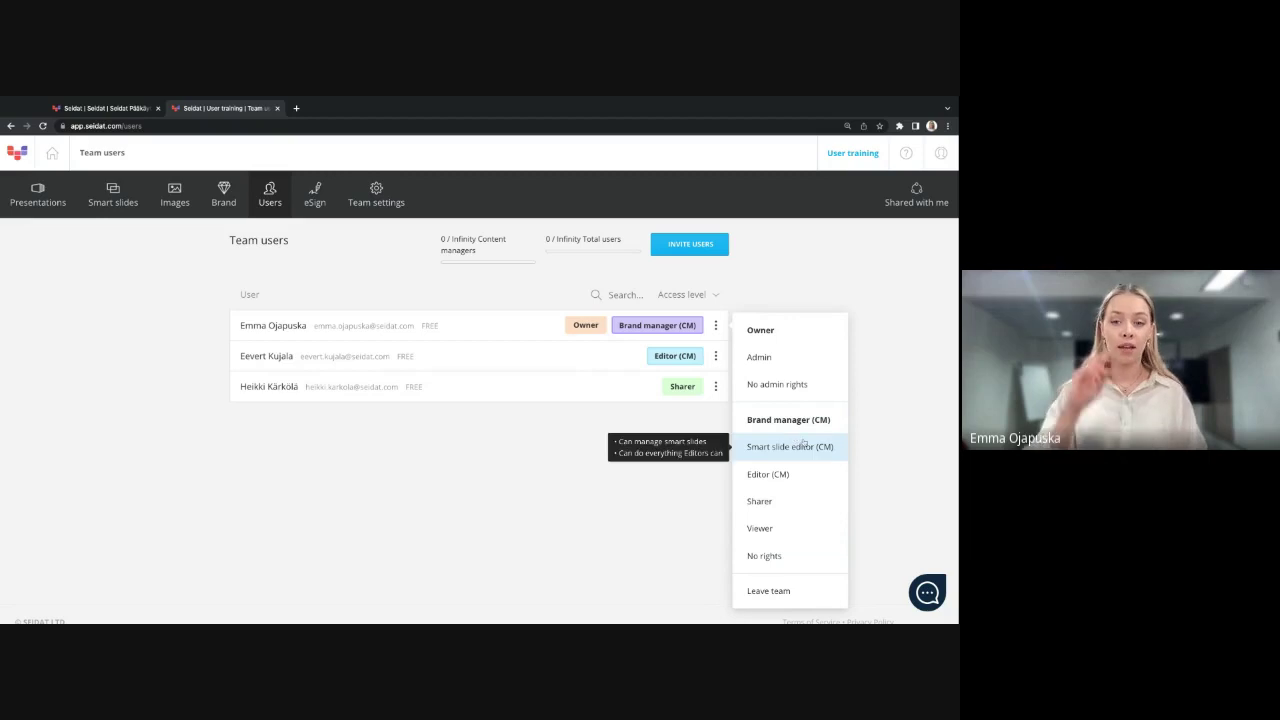
mouse_move(789, 556)
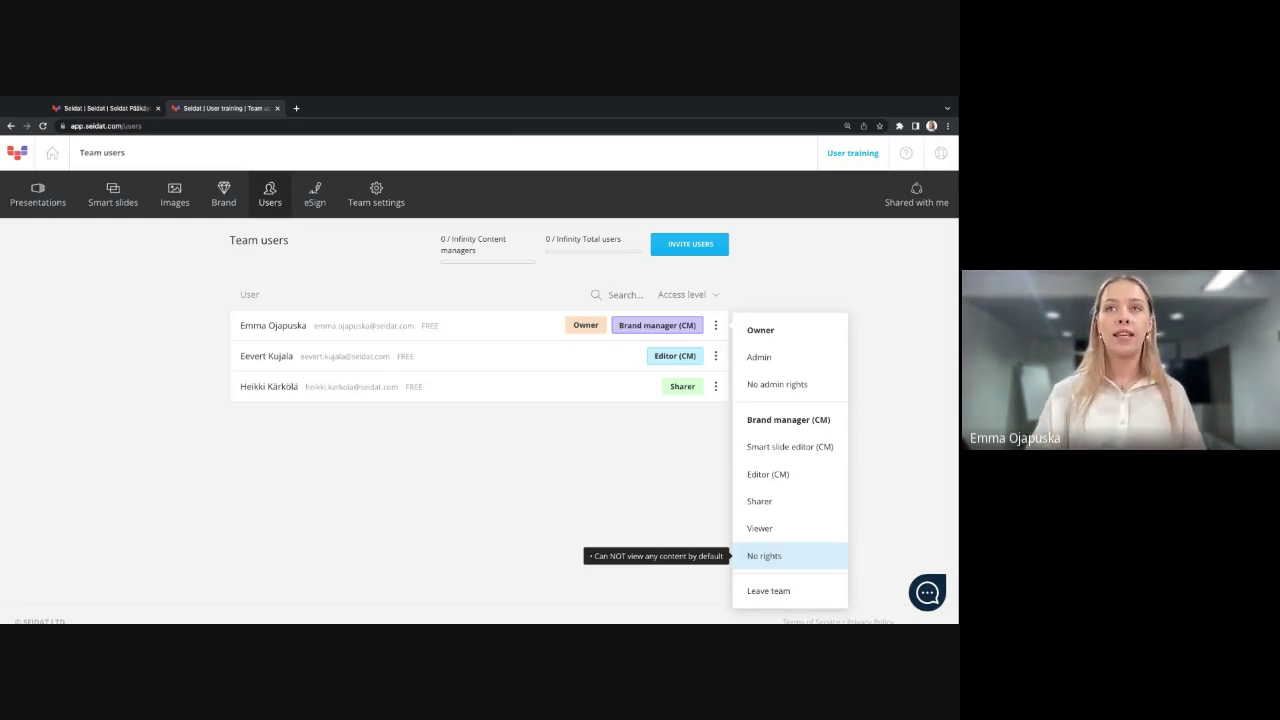
Step: Close the owner's access-level menu, leaving the role as Brand manager (CM)
click(716, 356)
click(716, 356)
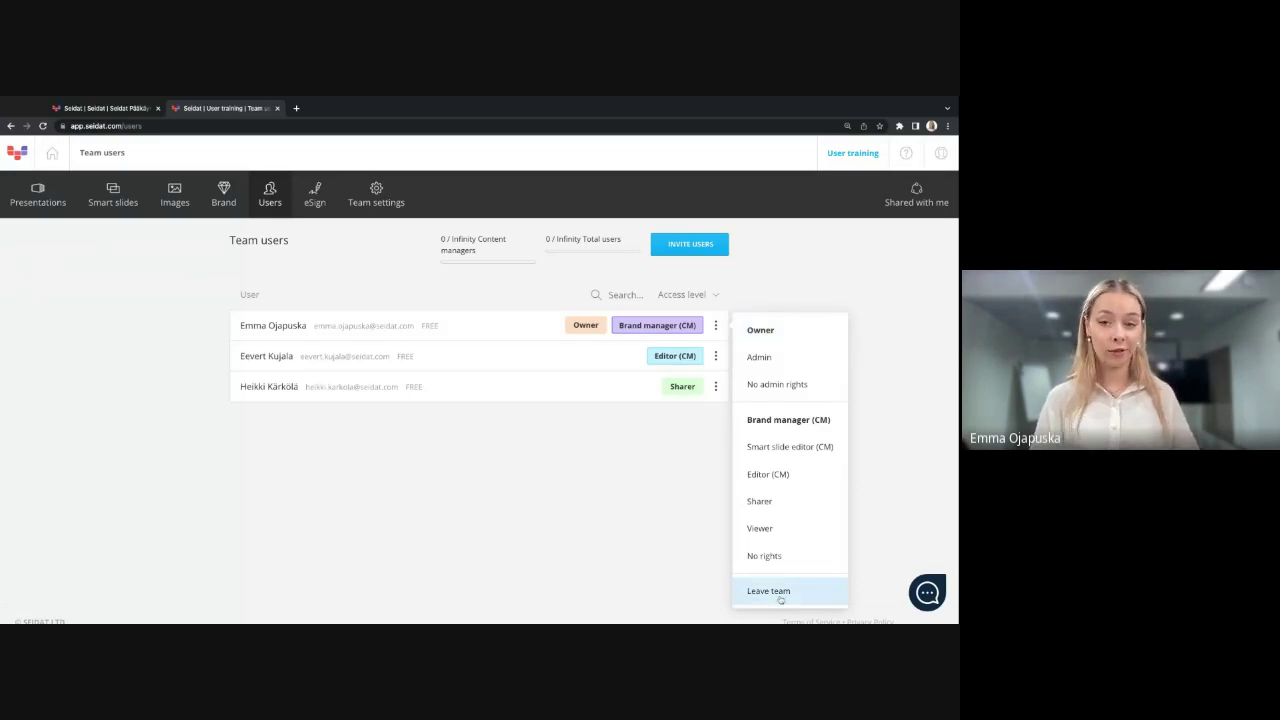
click(709, 589)
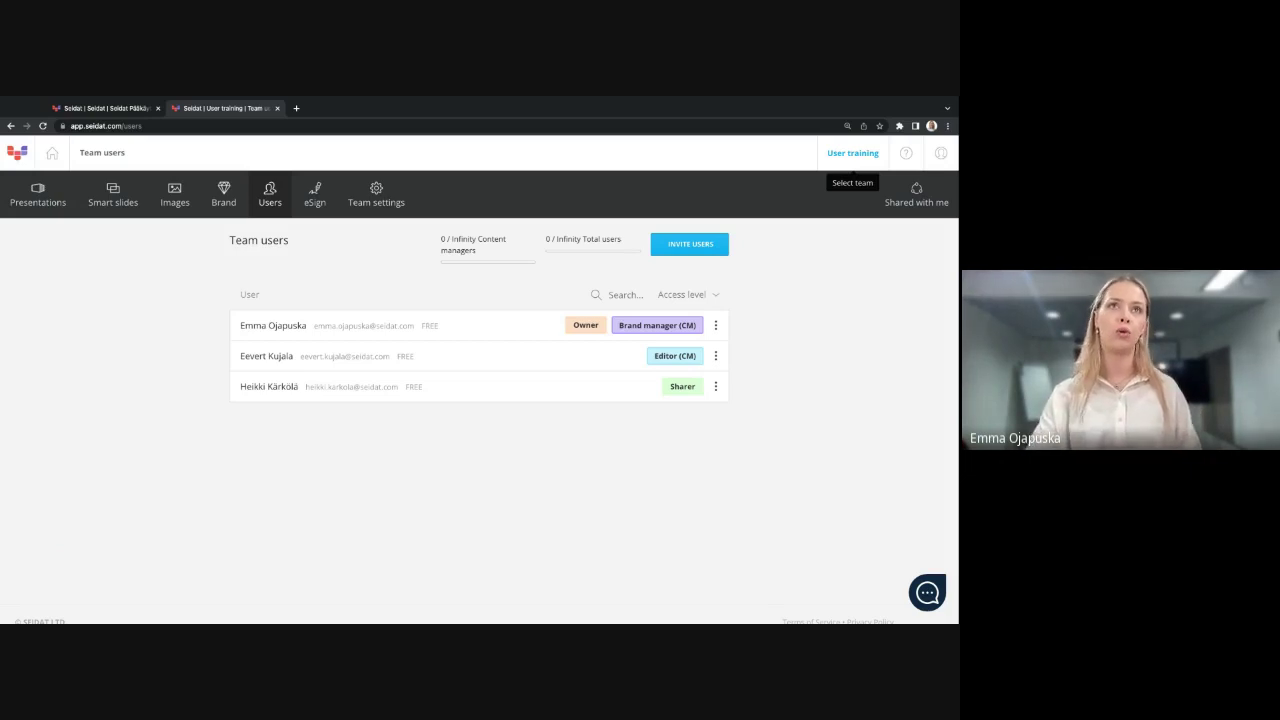
Step: In Team settings, inspect the Team name and Google Analytics tracking ID fields
click(375, 199)
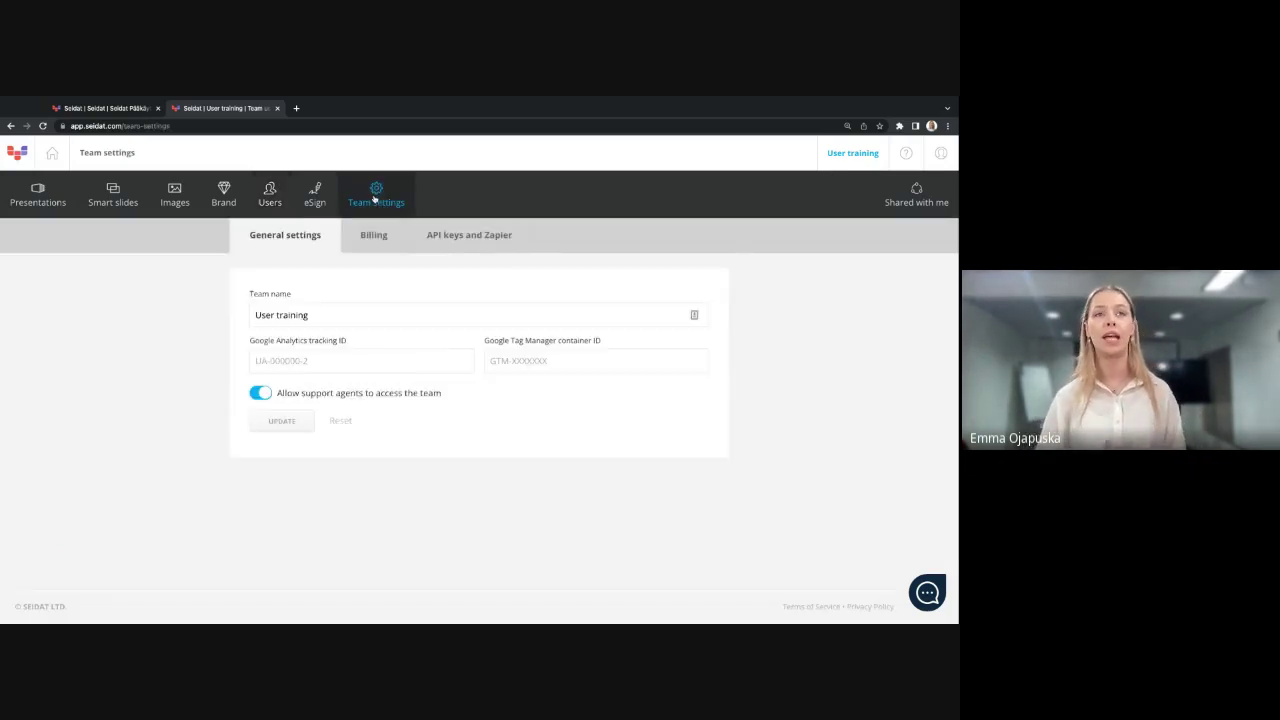
click(333, 315)
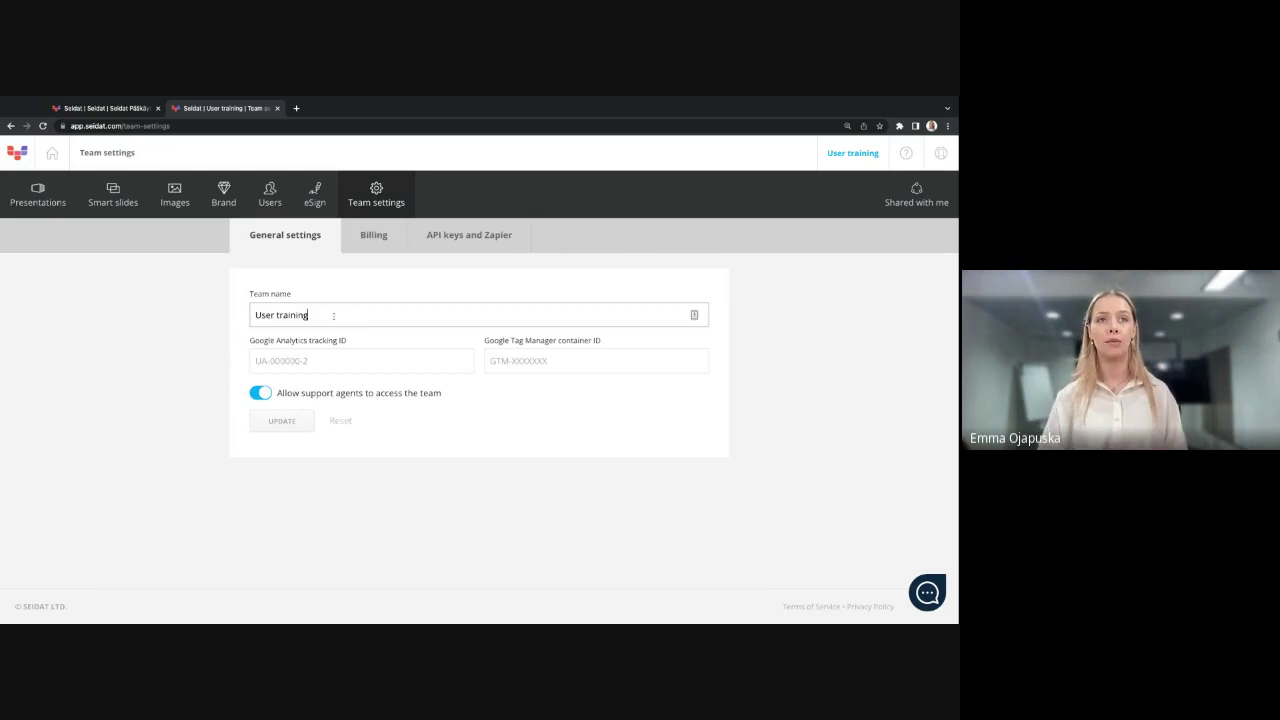
click(362, 358)
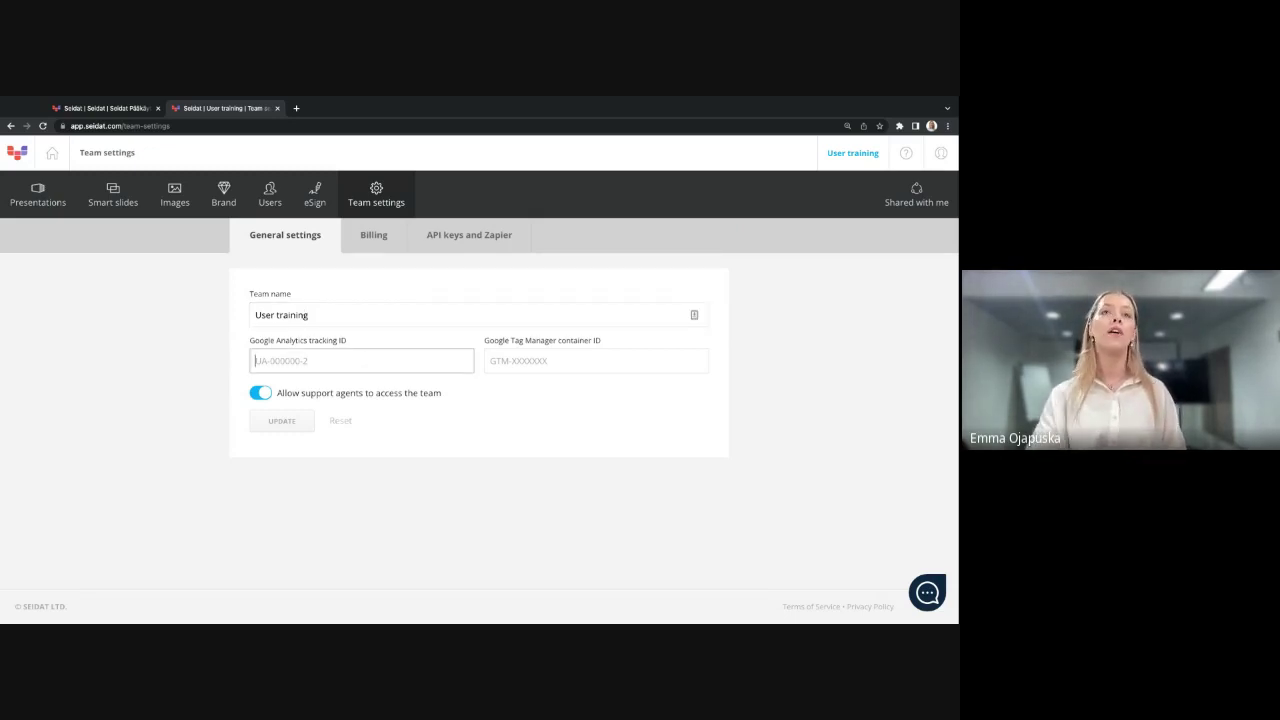
Step: Look over the Billing and API keys and Zapier sections, then return to Team users
click(367, 232)
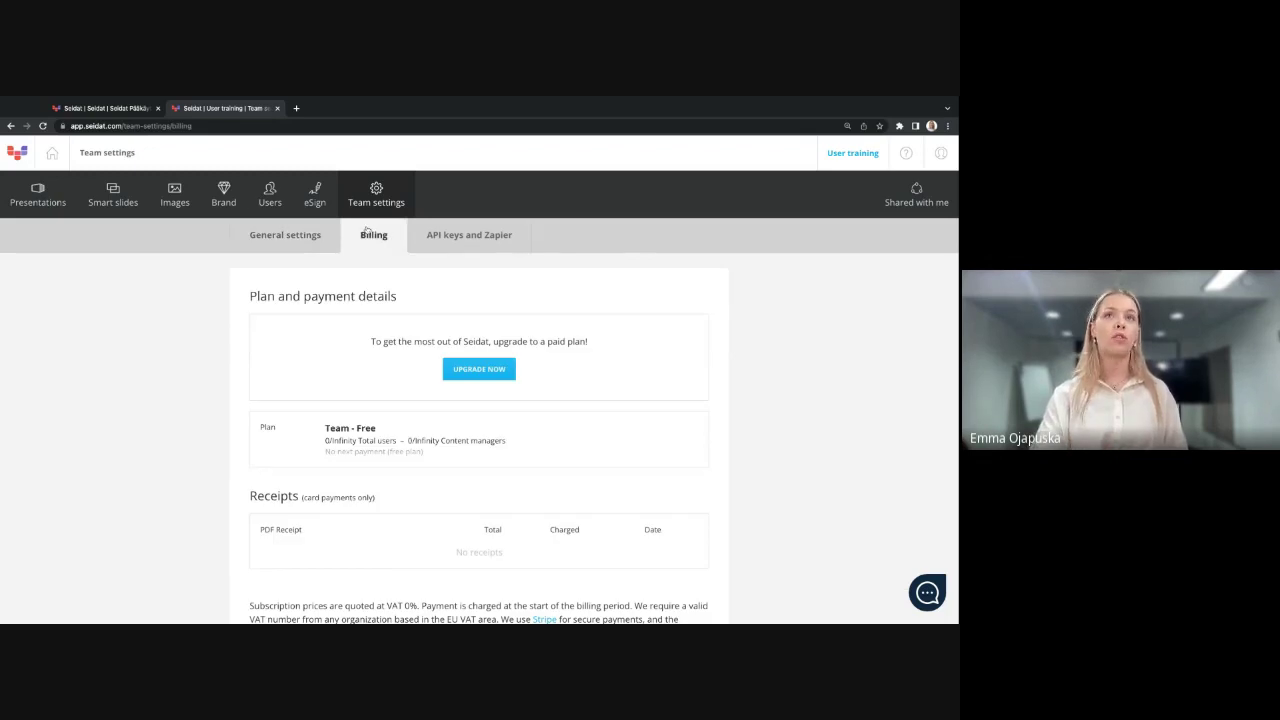
click(455, 235)
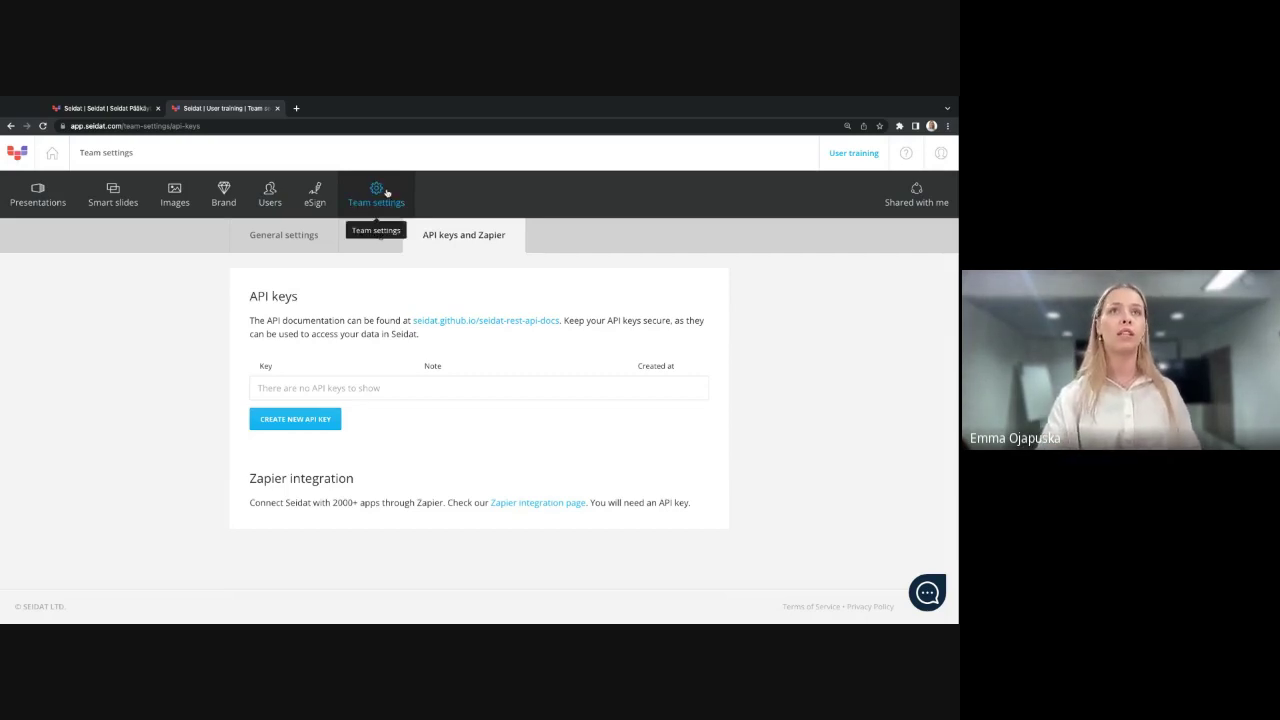
click(362, 236)
click(302, 238)
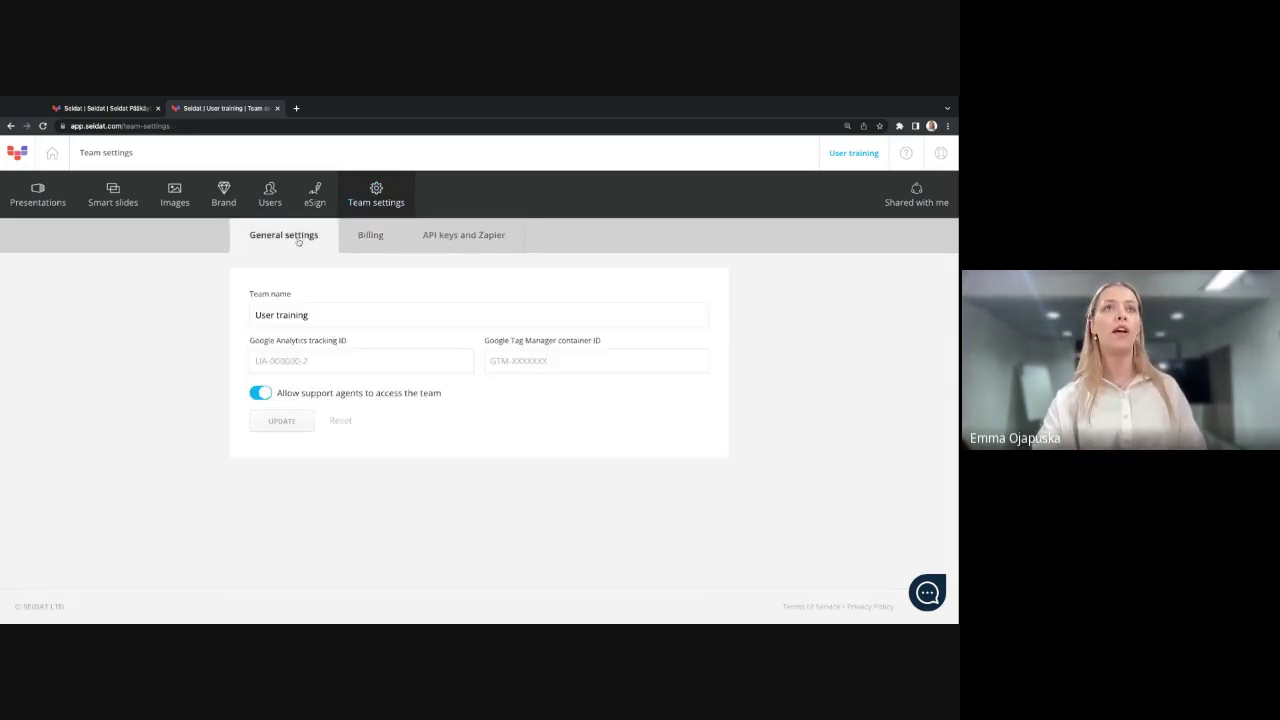
click(265, 195)
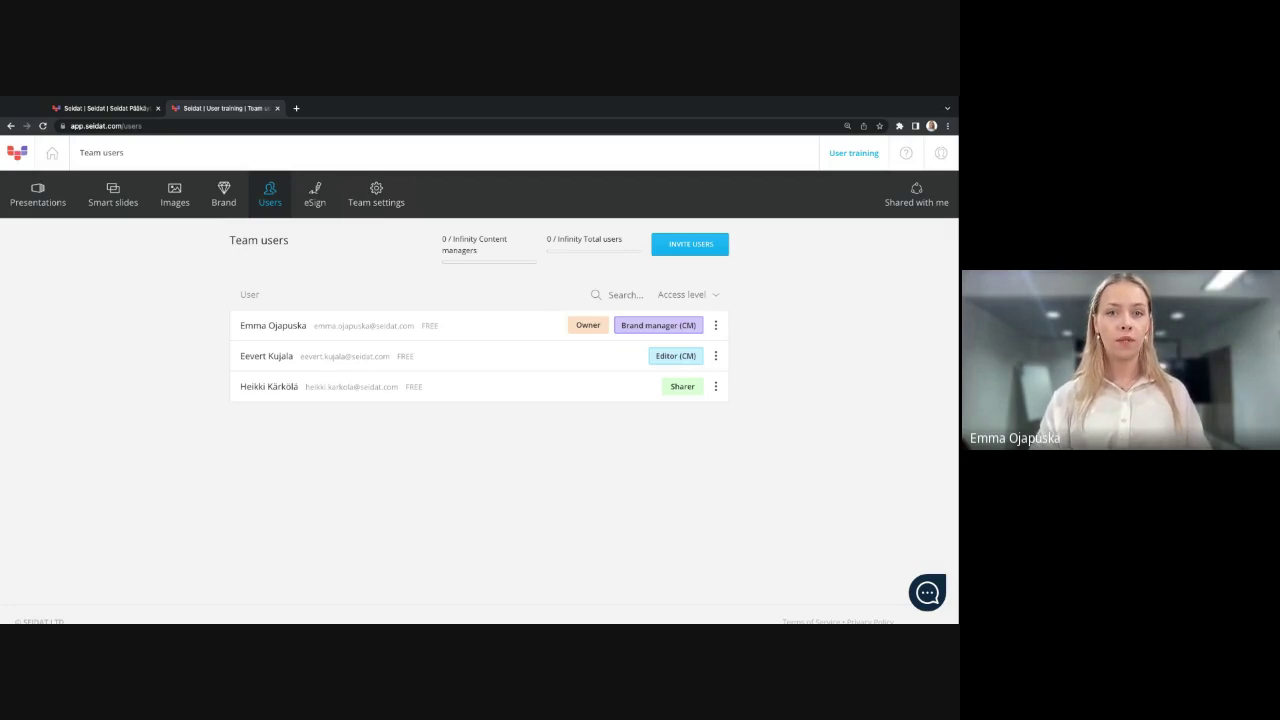
Step: Show the shared presentation on its "Sisällönhallinta" title slide
click(110, 107)
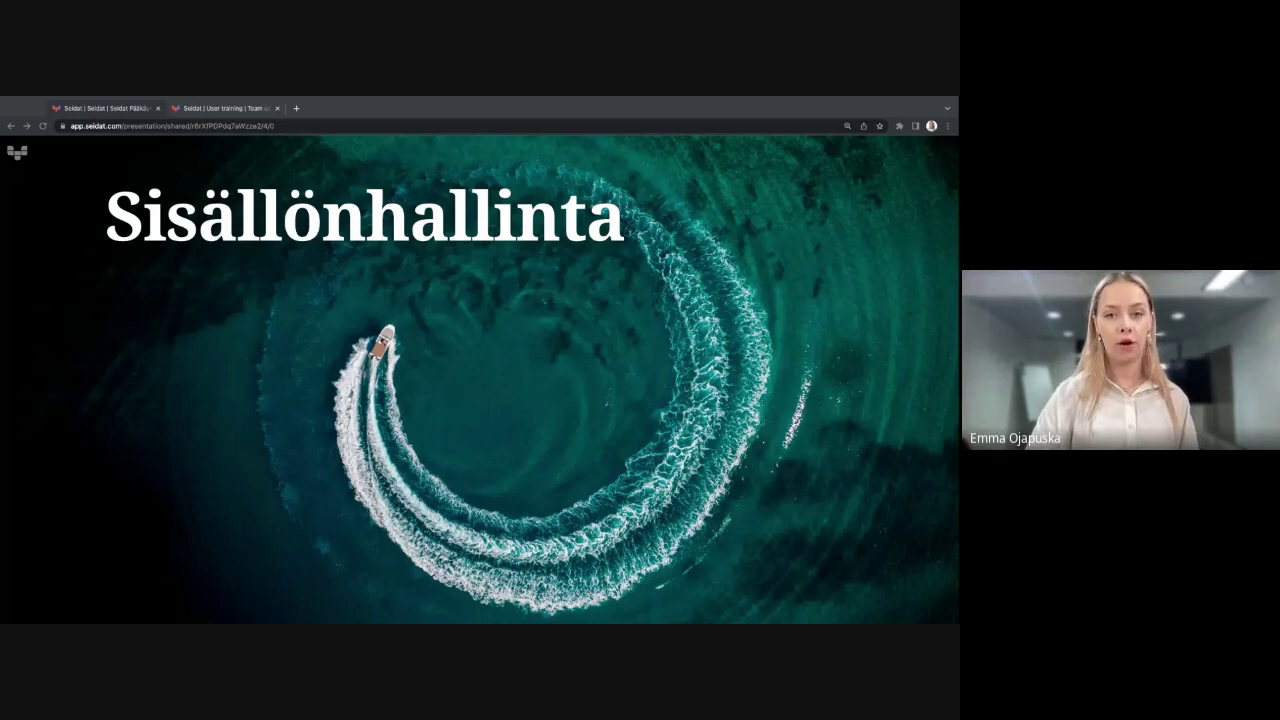
Step: Advance the shared presentation to the "Brand management" slide
key(Right)
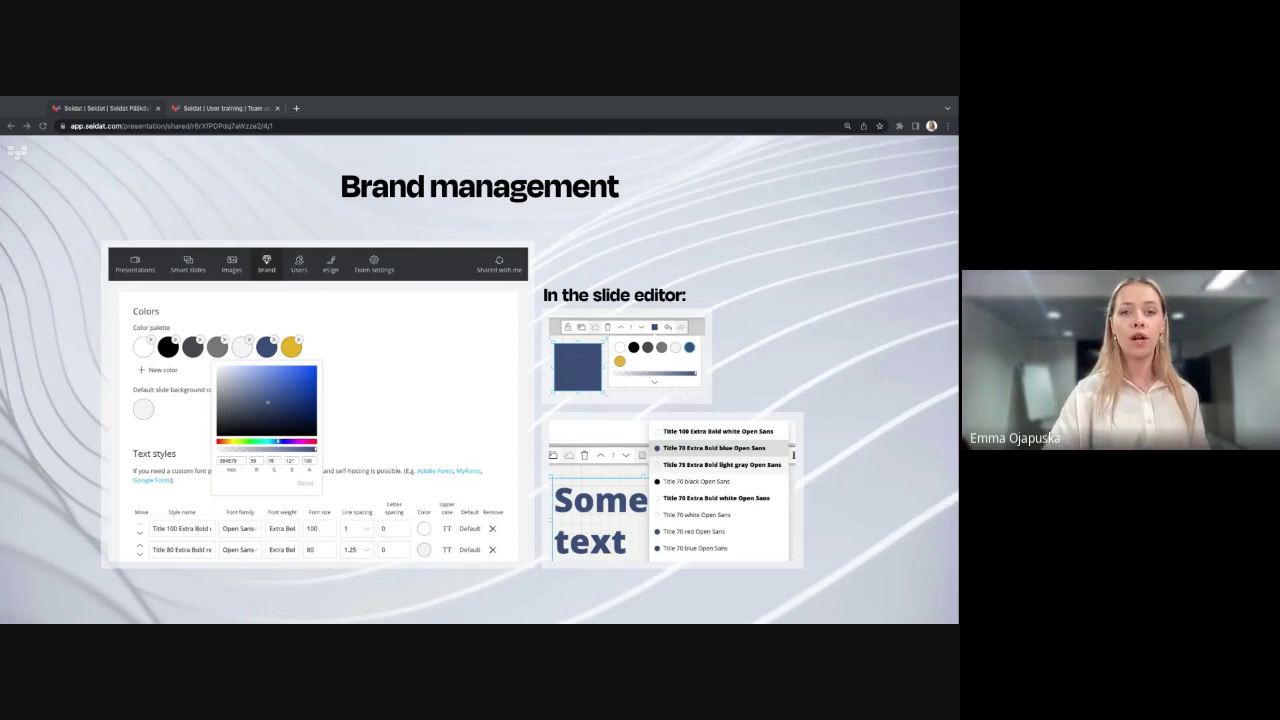
Step: Advance the shared presentation to the "Smart slidet" slide
key(Right)
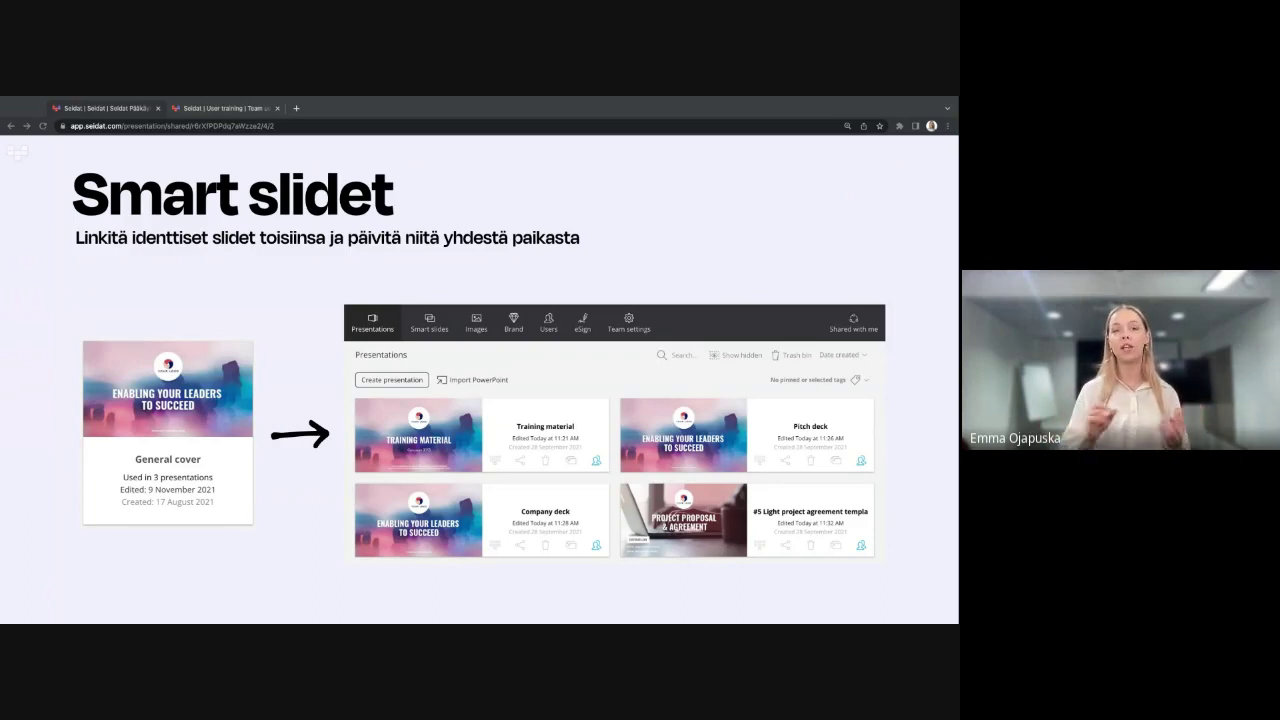
click(246, 357)
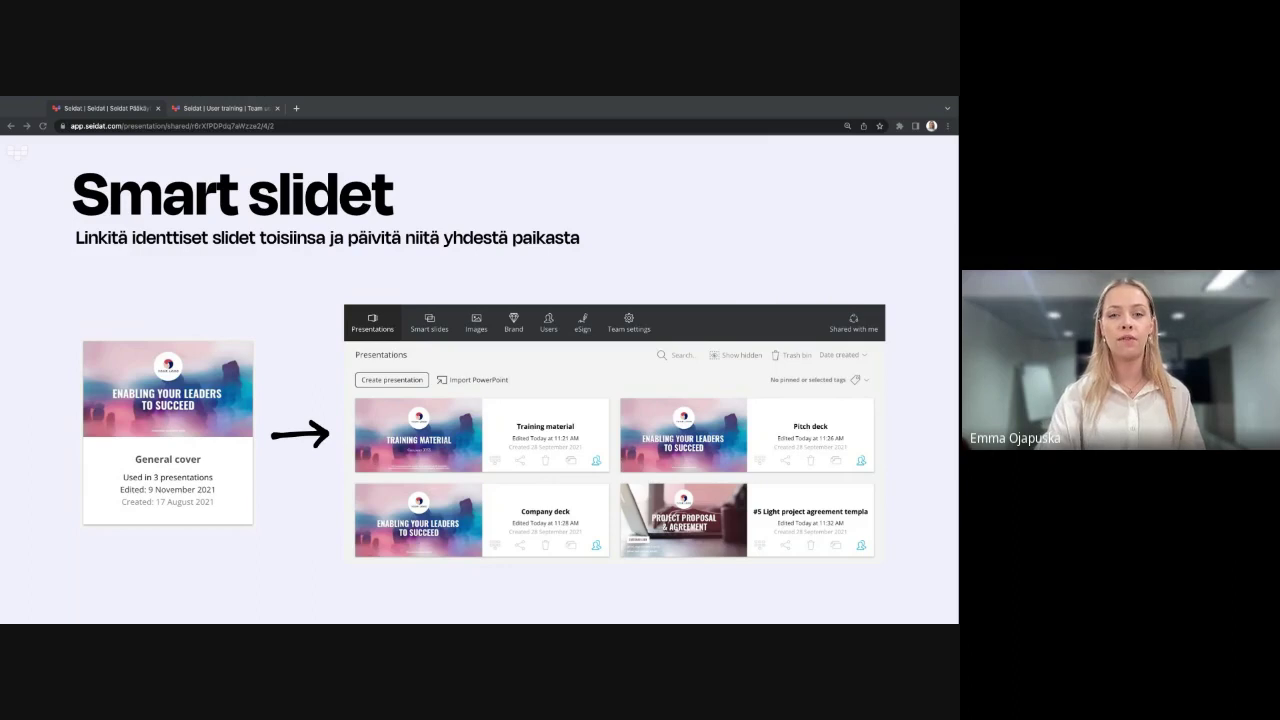
Step: Advance to the Image Bank slide, then bring back the Team users page
key(Right)
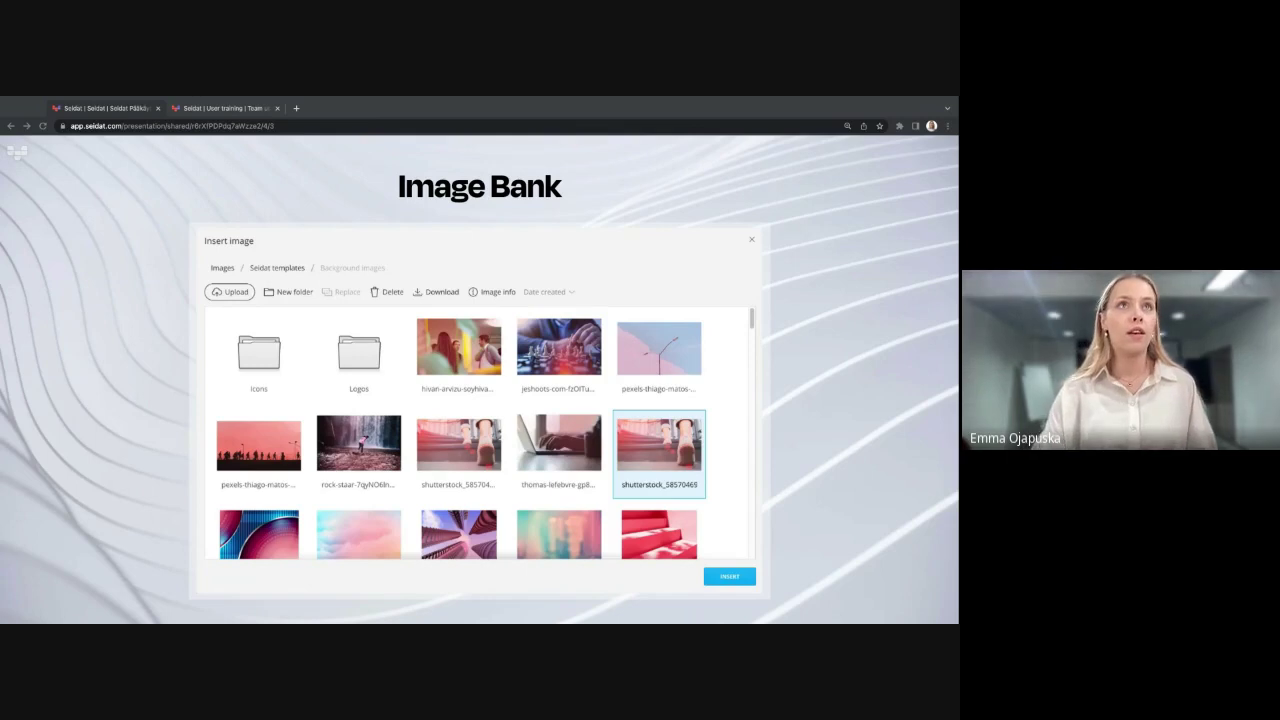
click(222, 108)
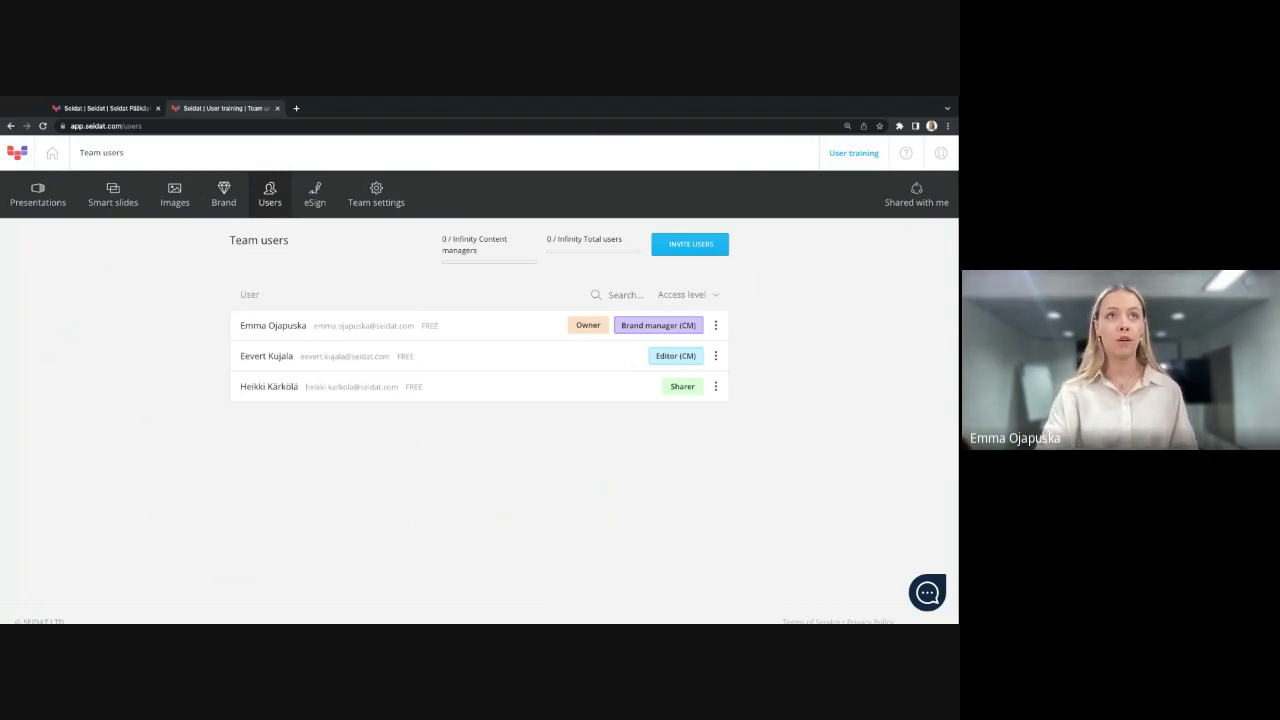
Step: Review the Brand page's Colors and Text styles, then return to the Presentations library
click(230, 186)
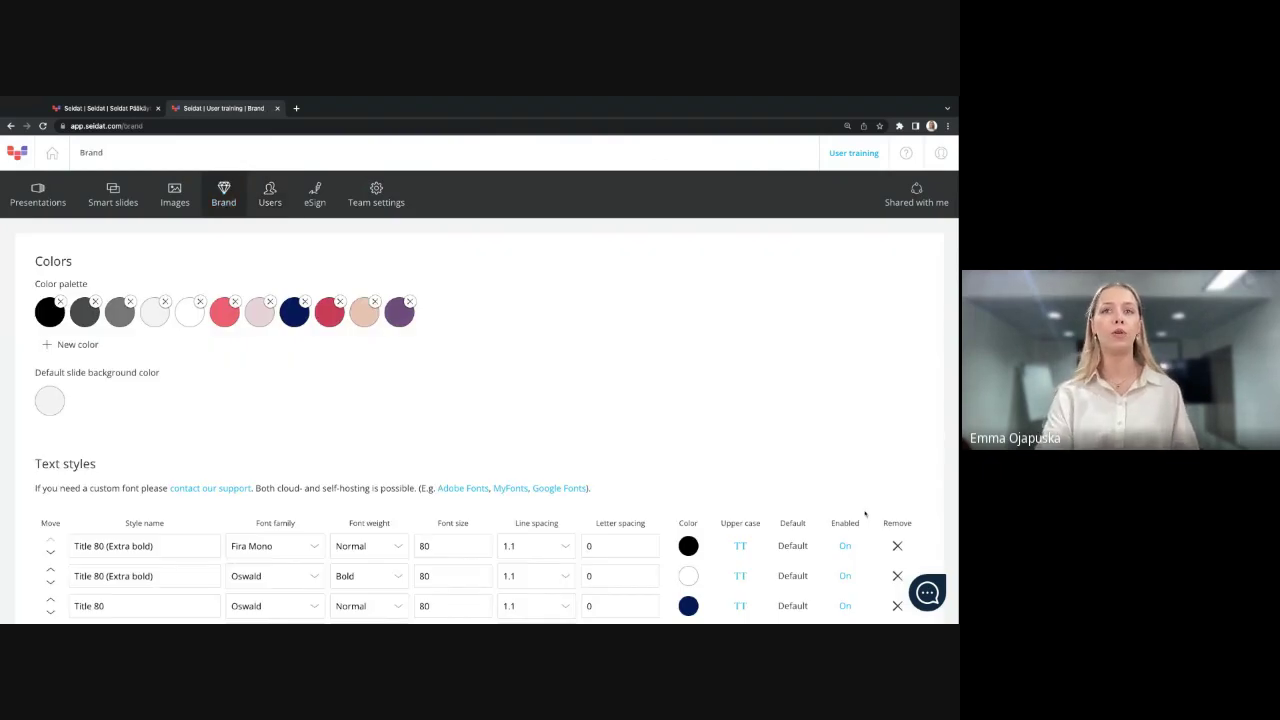
scroll(706, 445, down, 1)
scroll(700, 460, down, 2)
scroll(692, 478, down, 2)
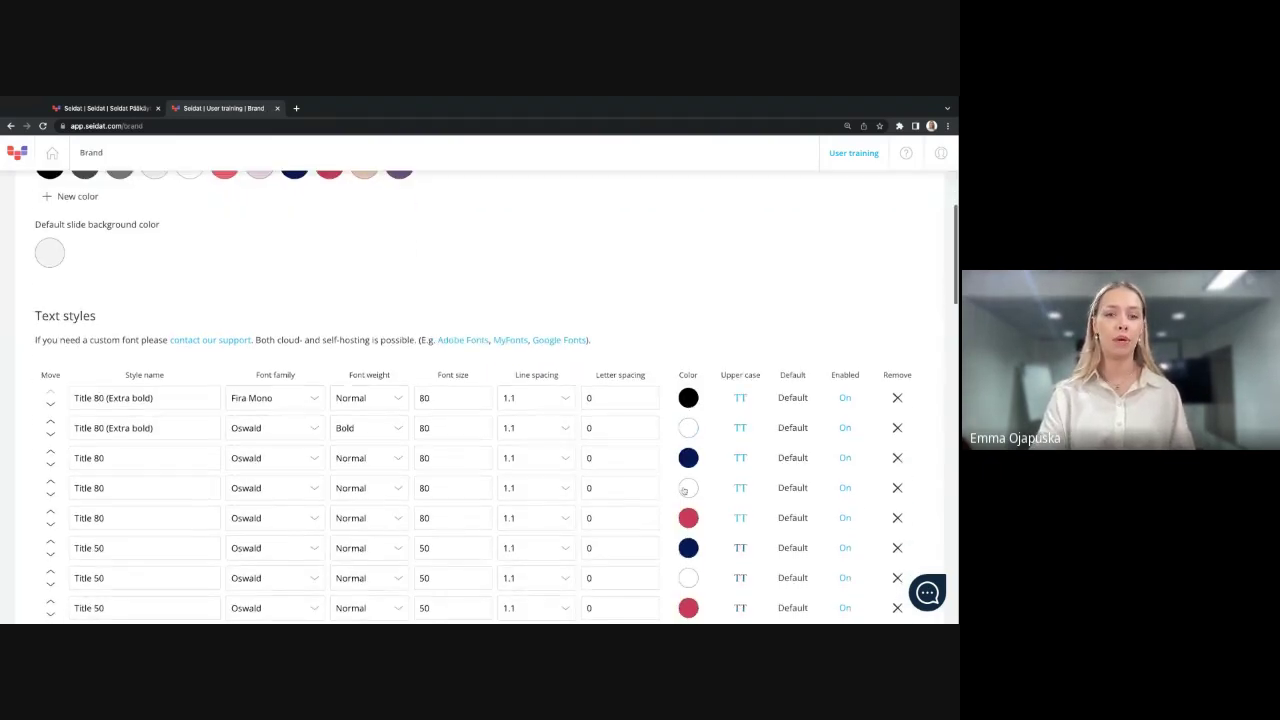
scroll(685, 492, down, 1)
scroll(685, 492, down, 2)
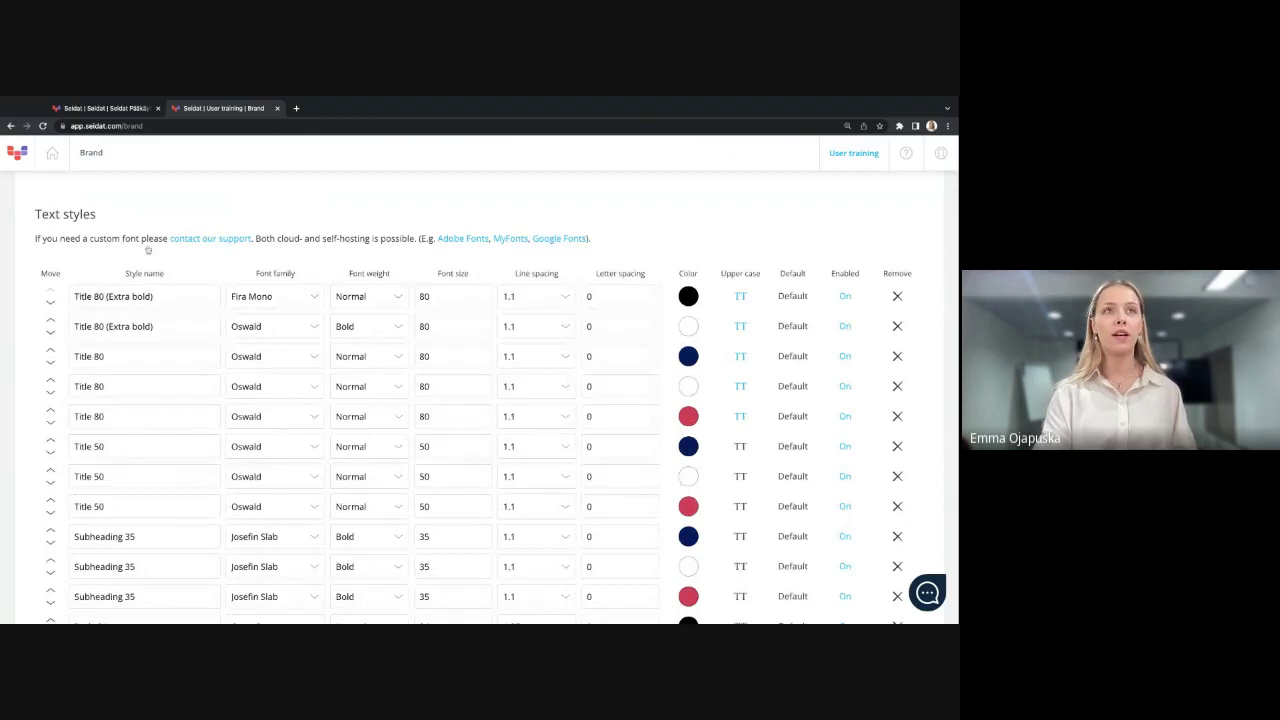
scroll(406, 262, up, 3)
scroll(390, 300, up, 3)
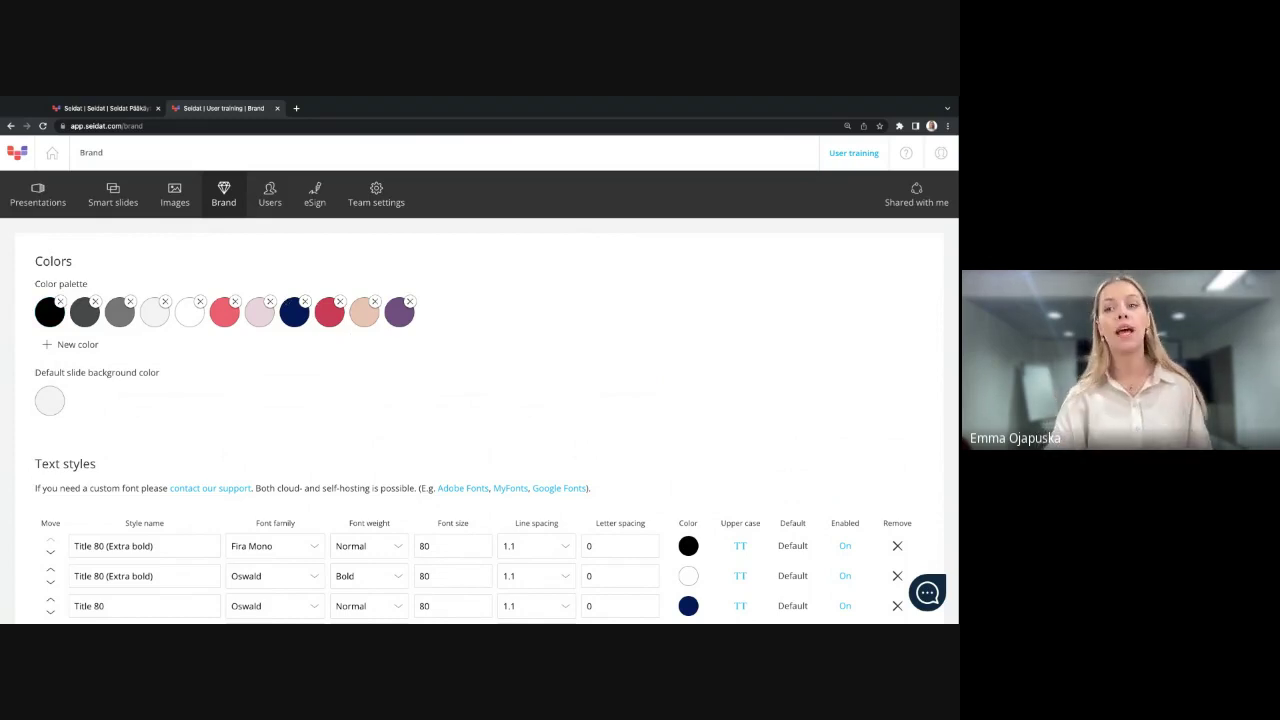
click(50, 193)
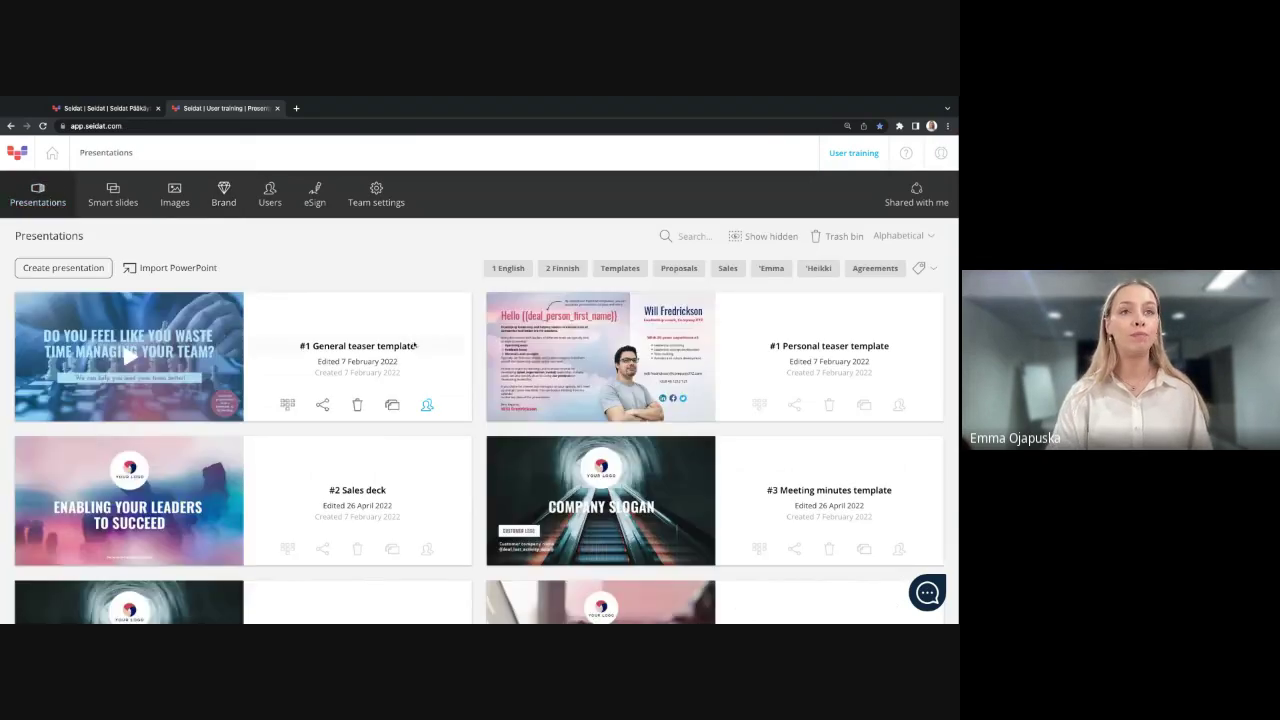
Step: Open #1 General teaser template and add a new blank Untitled slide to it
click(288, 407)
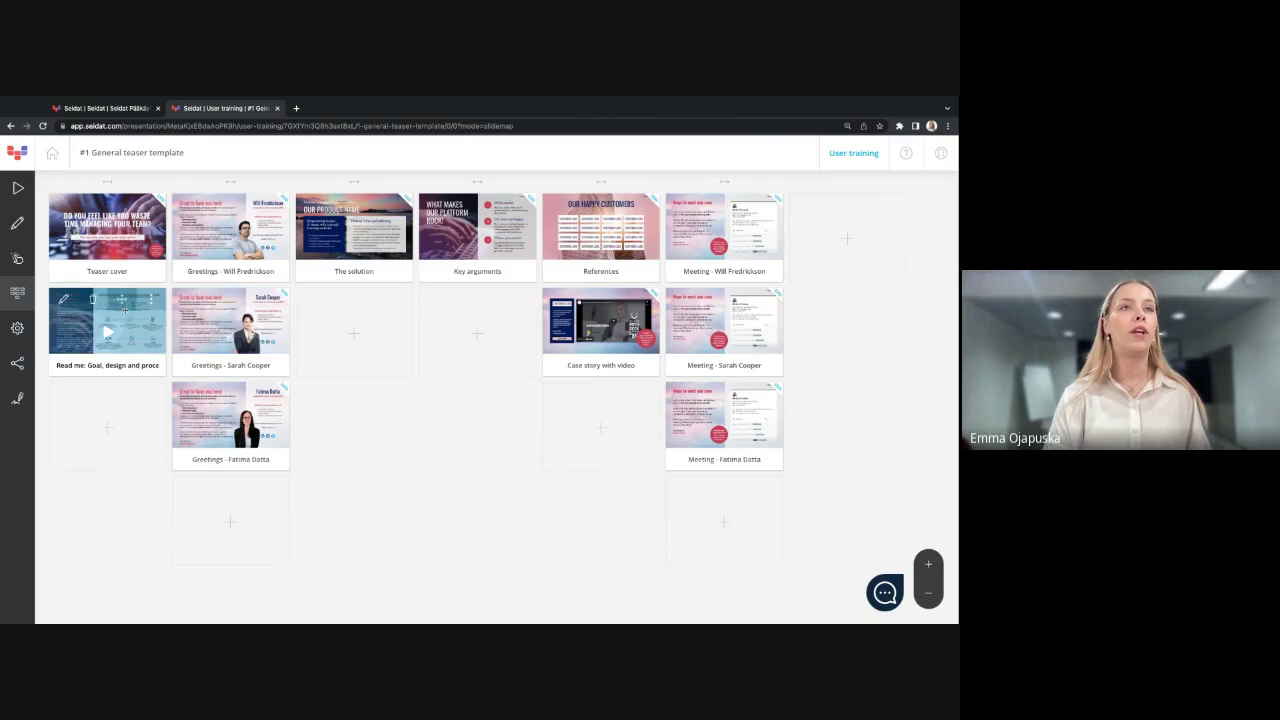
click(351, 323)
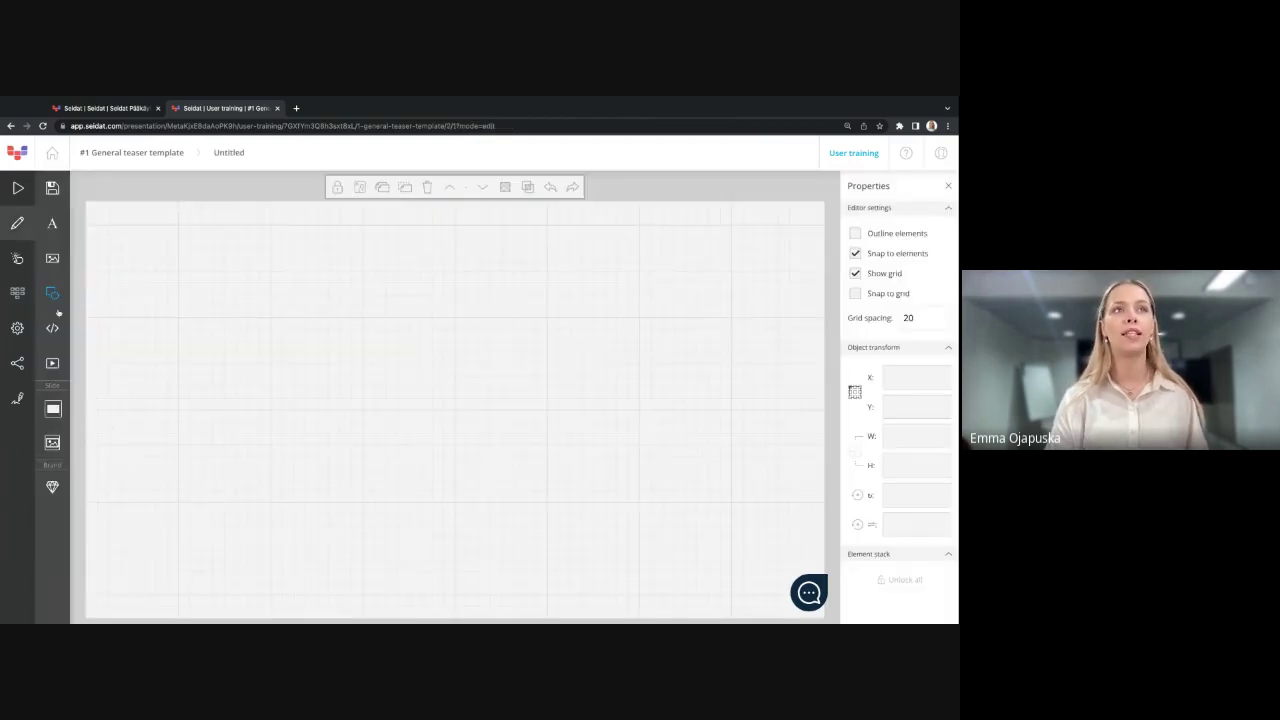
click(52, 292)
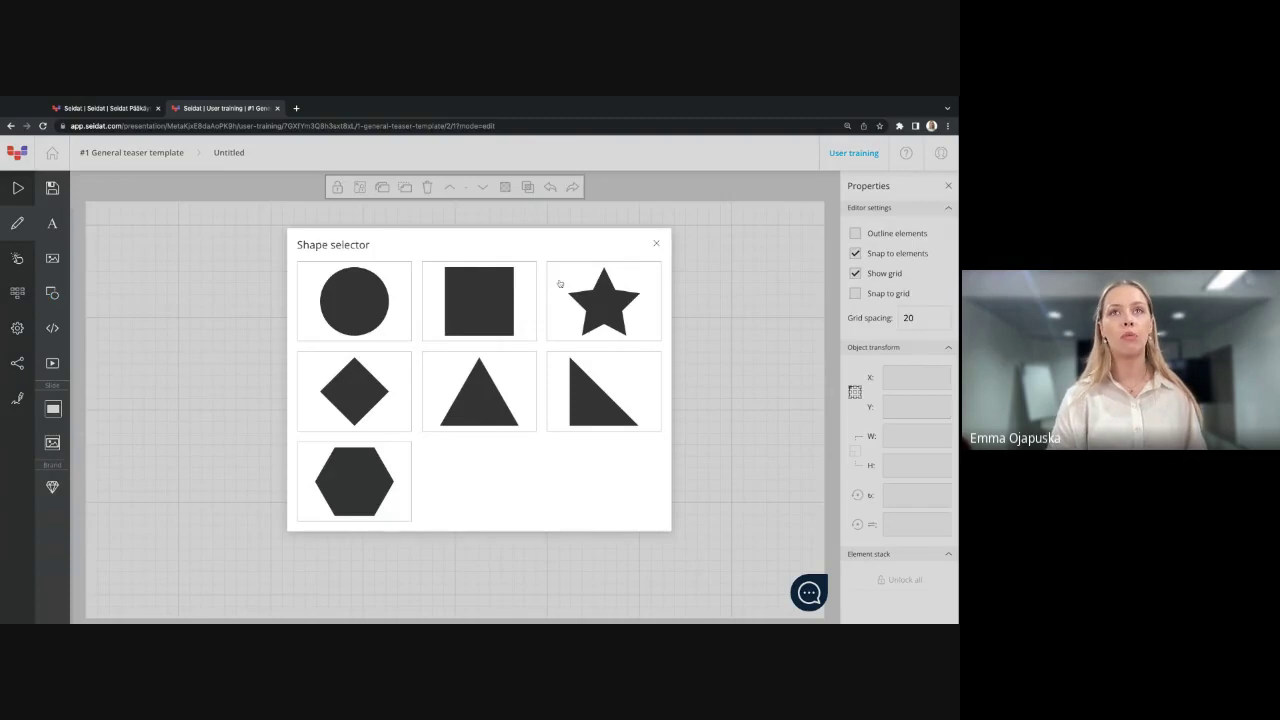
click(479, 300)
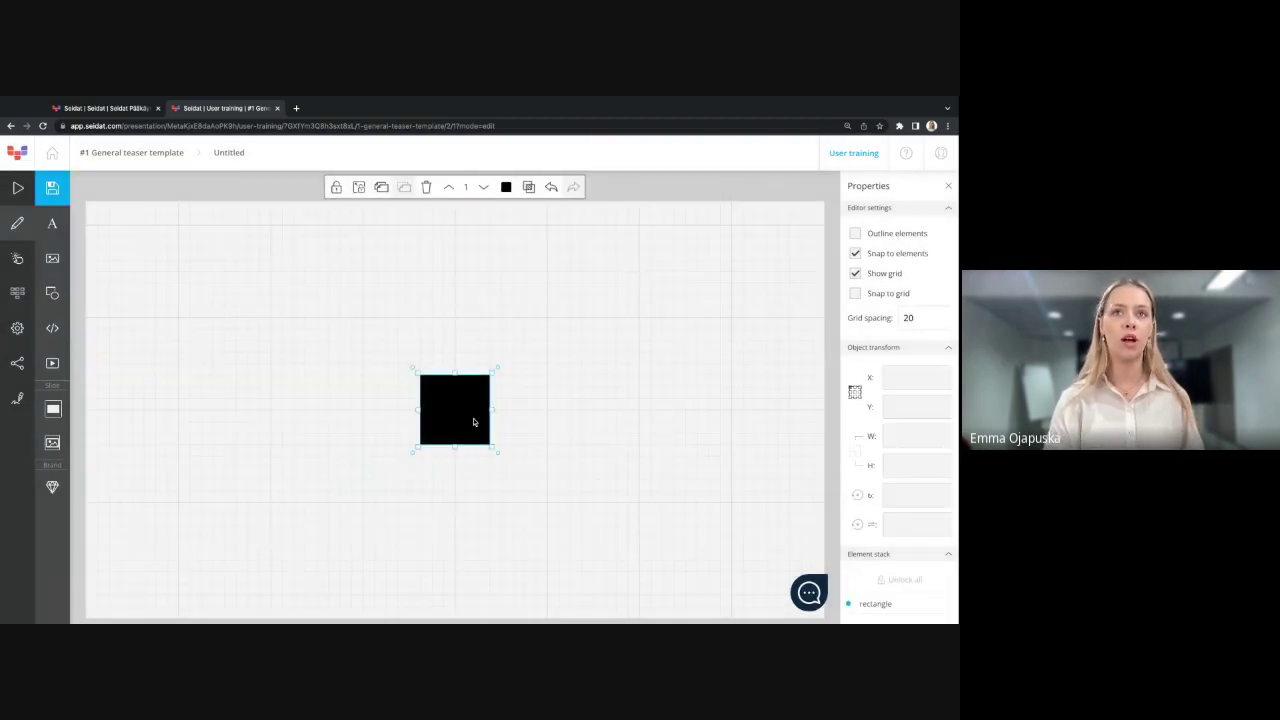
click(509, 190)
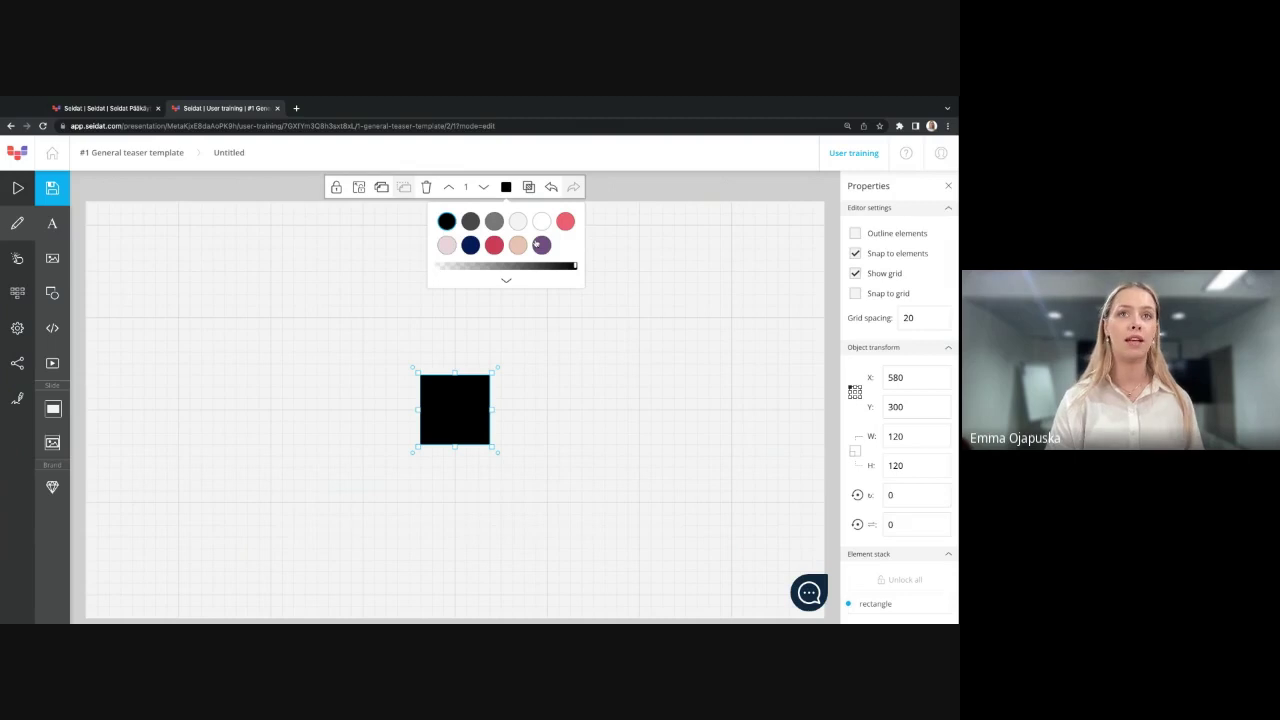
click(446, 246)
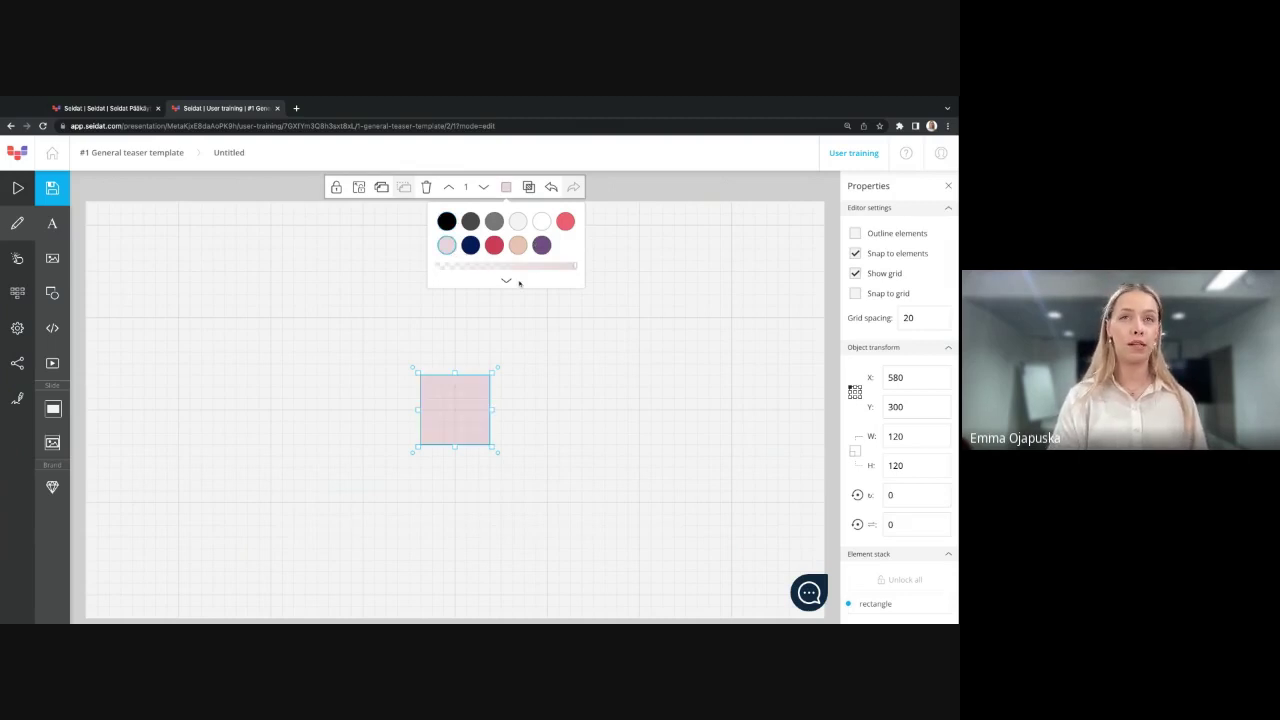
click(506, 281)
mouse_move(505, 285)
mouse_down()
mouse_move(530, 279)
mouse_move(483, 299)
mouse_up()
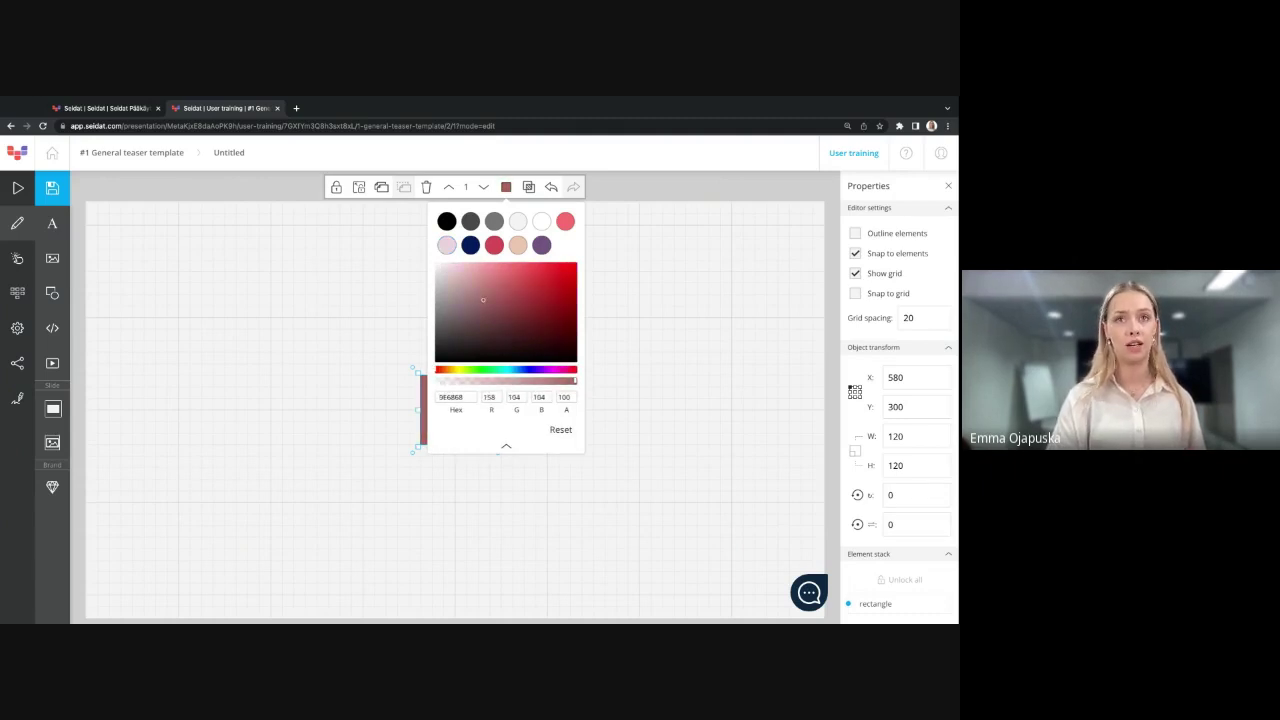
click(506, 446)
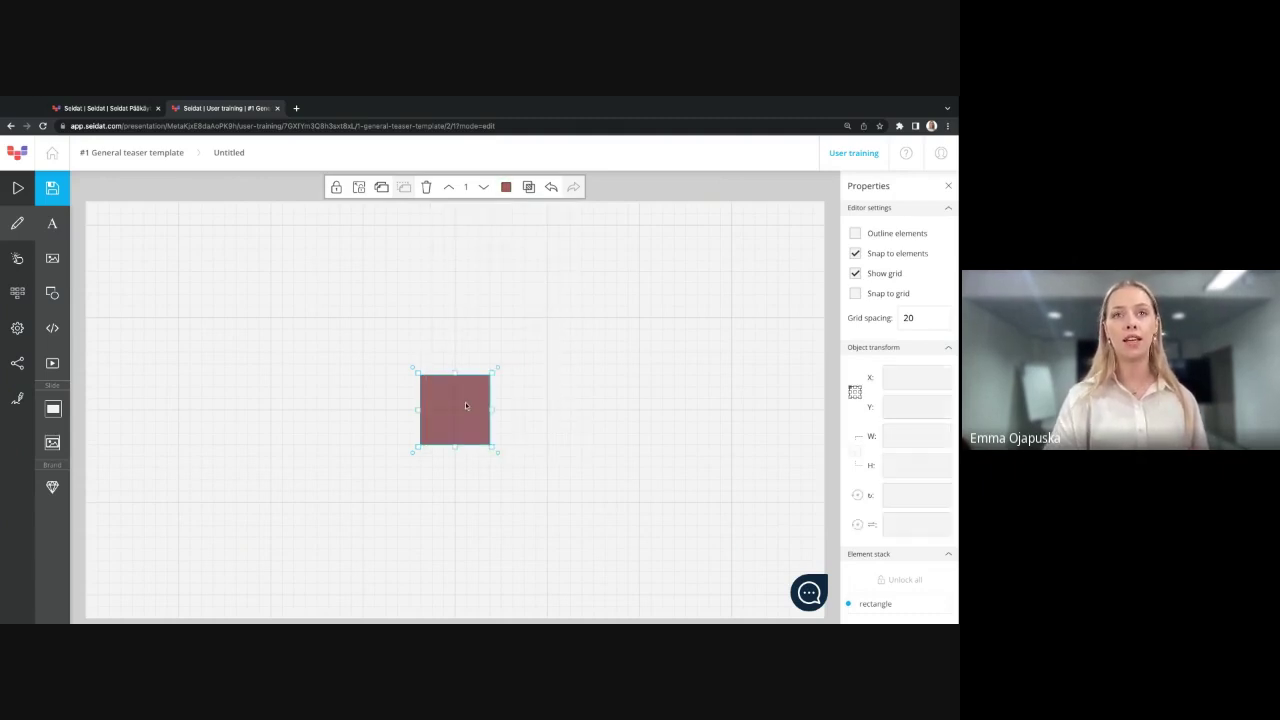
key(Delete)
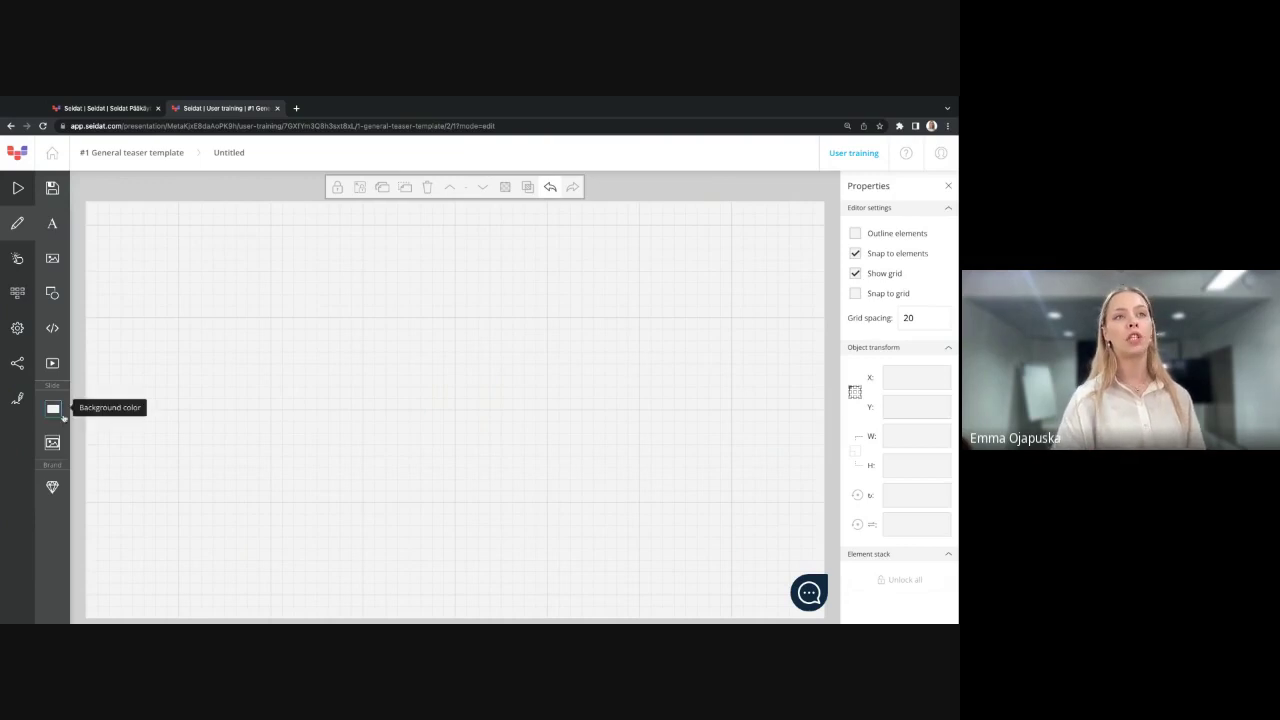
Step: Give the new slide a purple background, then go back to the Brand page
click(63, 416)
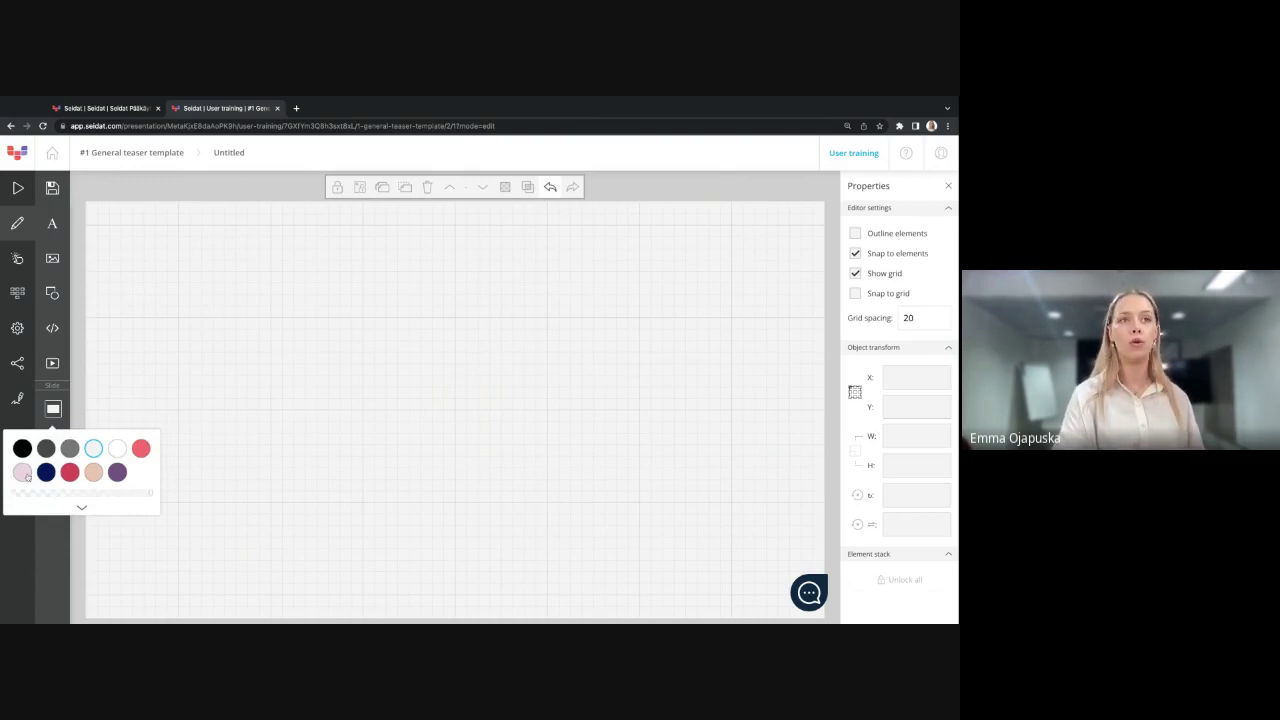
click(117, 472)
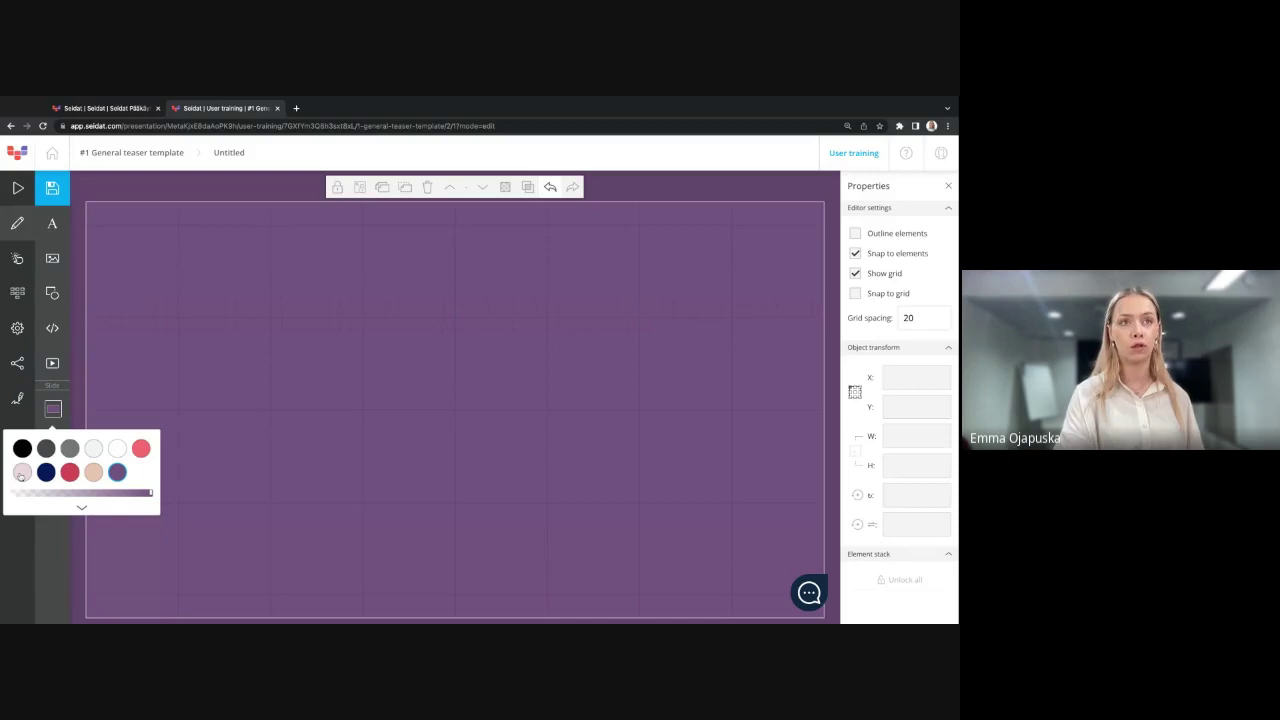
click(52, 152)
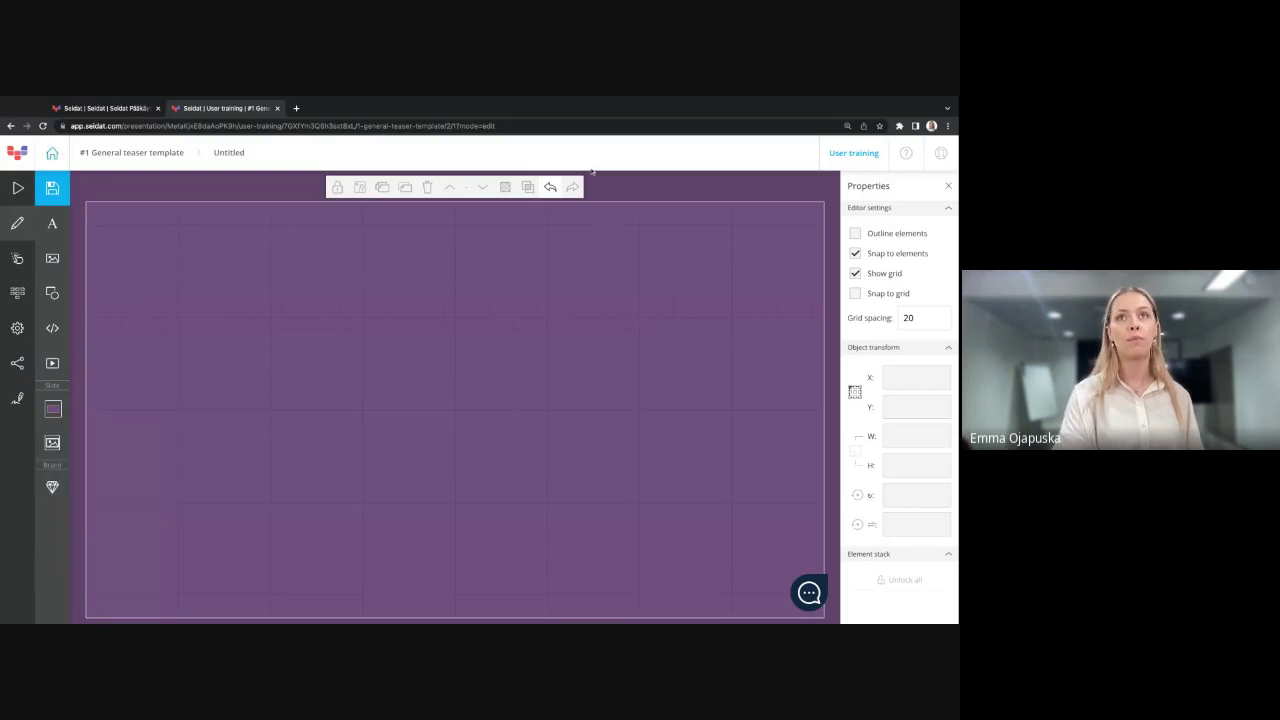
click(223, 195)
Step: Choose the light pink swatch for Default slide background color, then review the text styles
scroll(611, 403, down, 1)
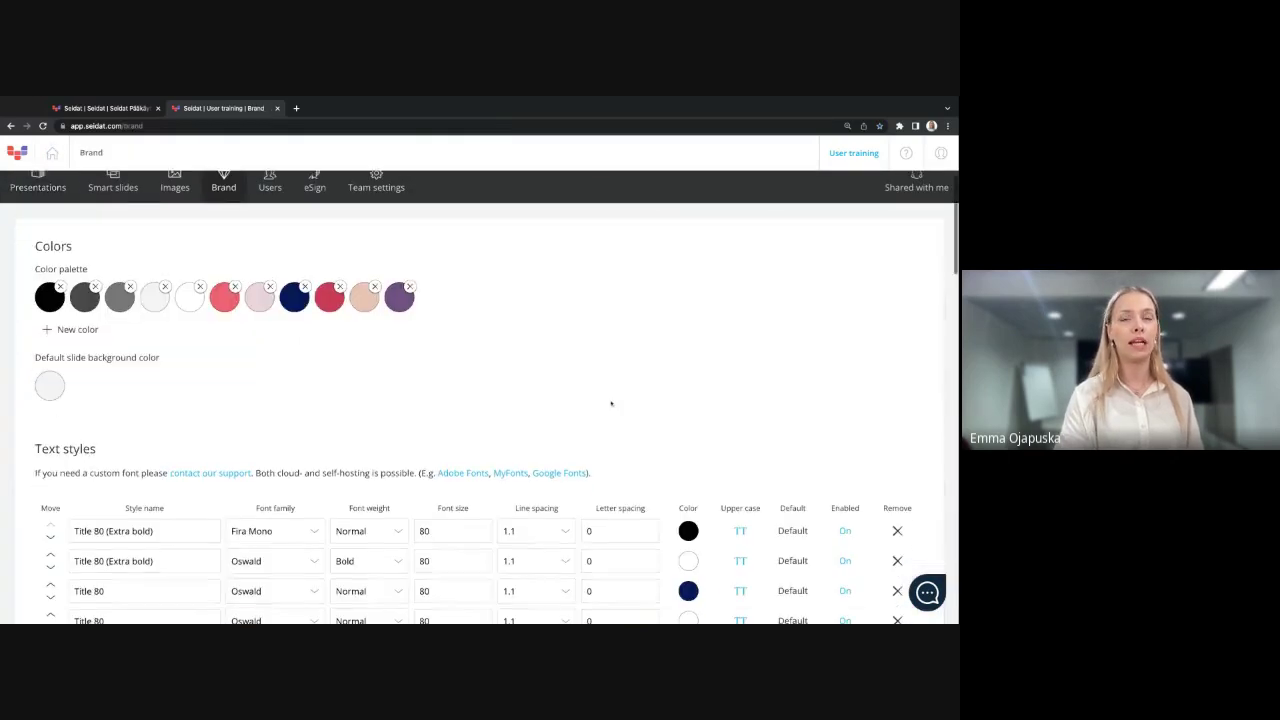
scroll(611, 403, down, 2)
scroll(611, 403, up, 2)
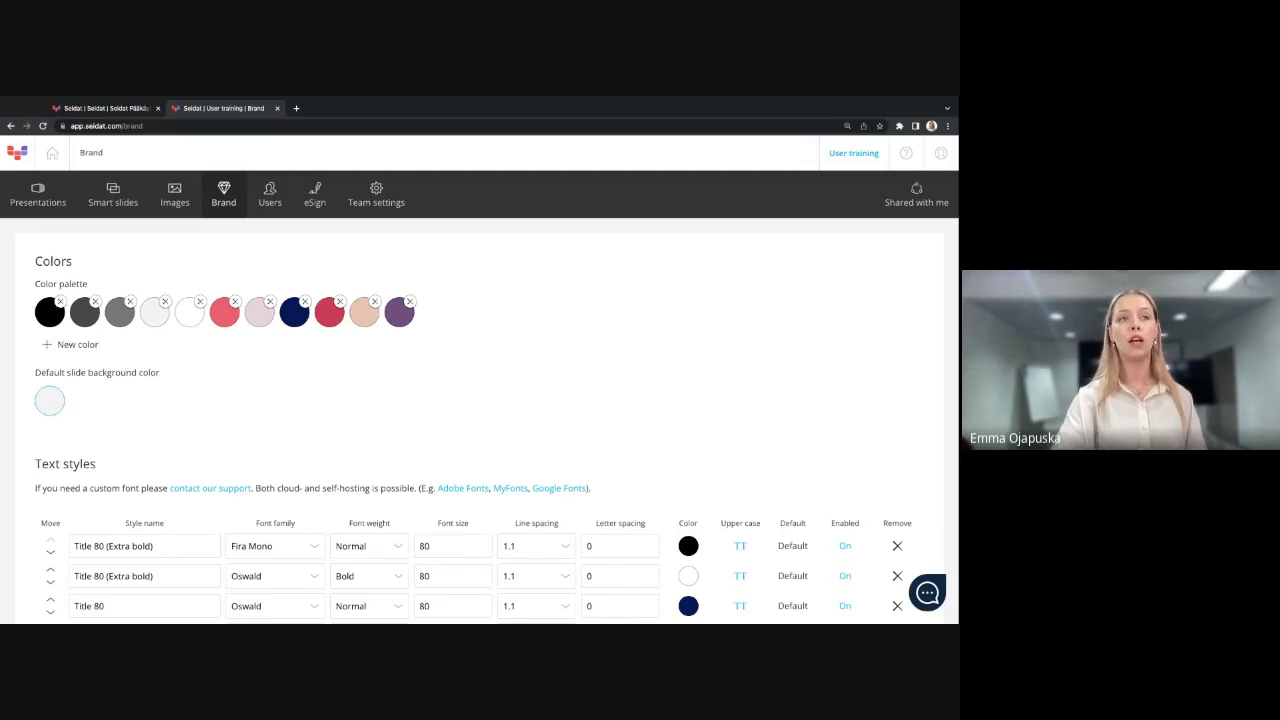
click(49, 400)
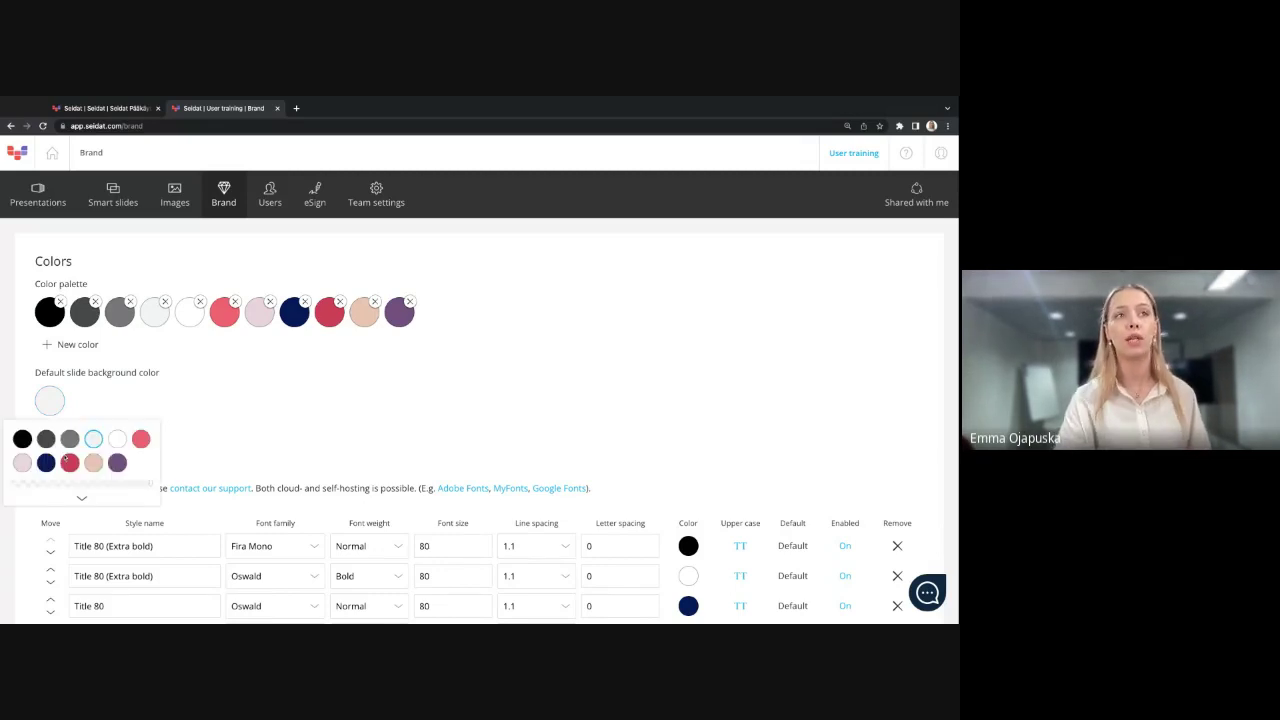
click(22, 462)
click(167, 384)
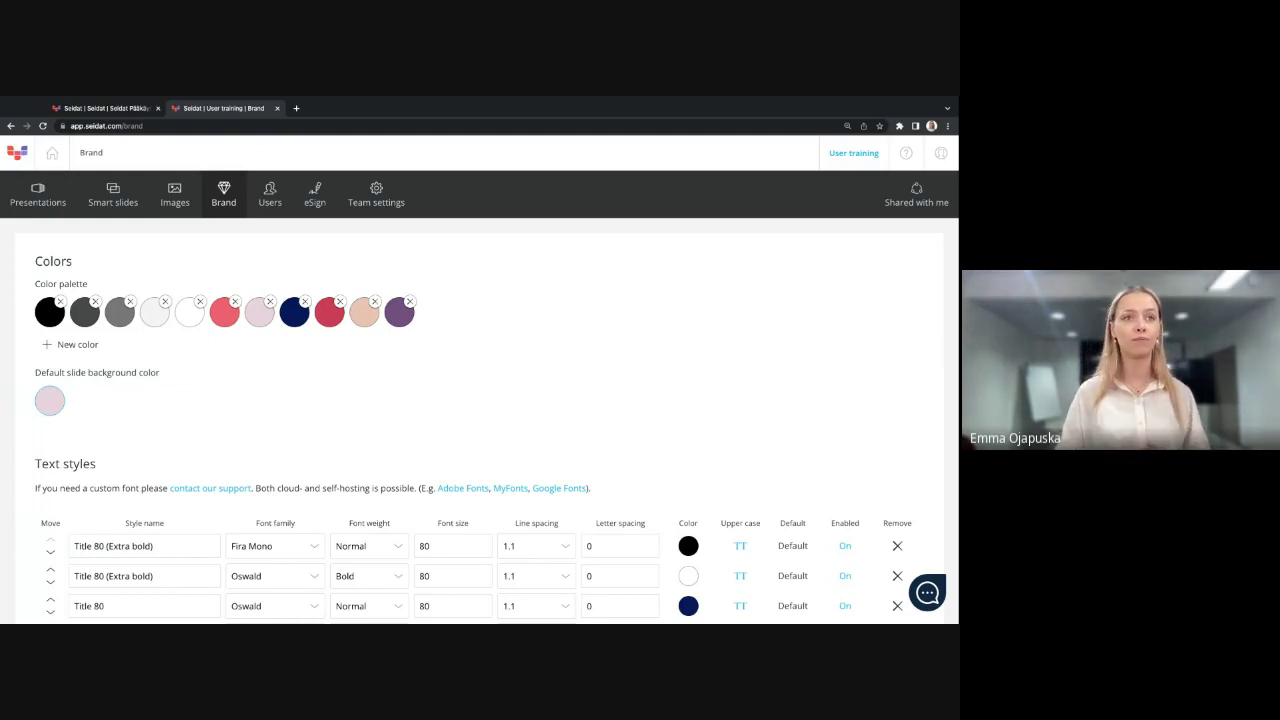
scroll(684, 392, down, 2)
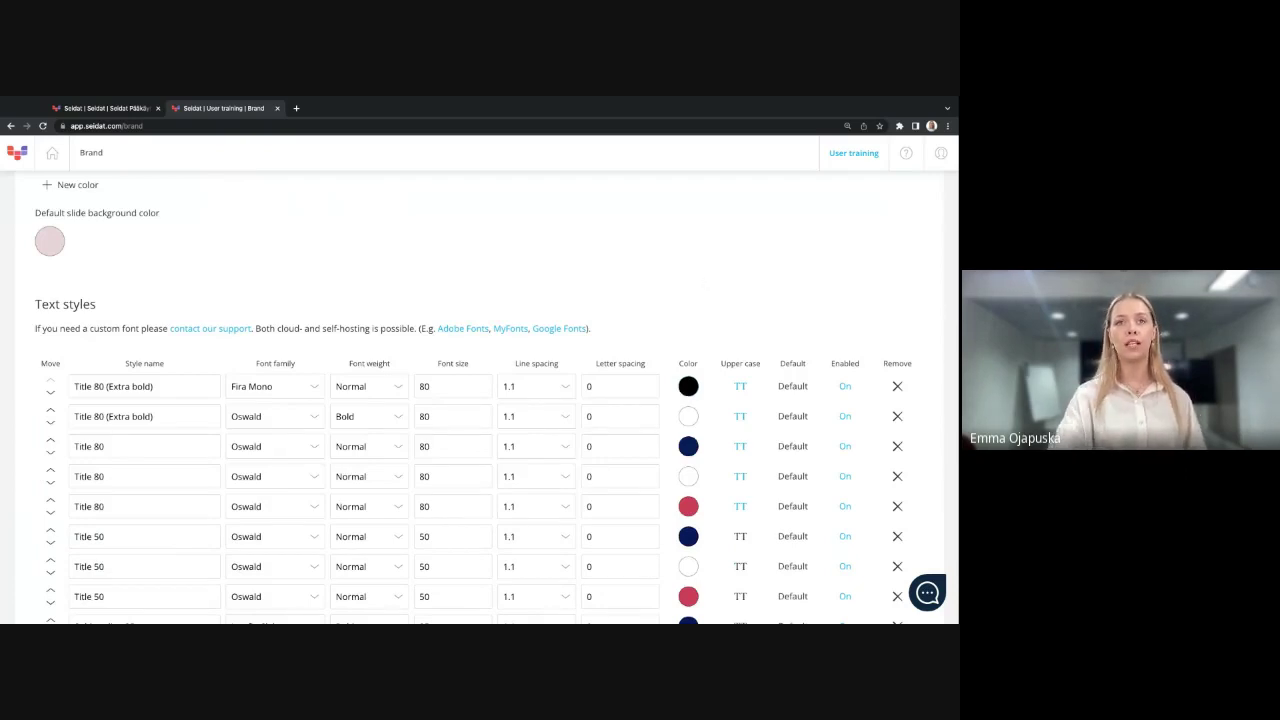
scroll(693, 330, down, 1)
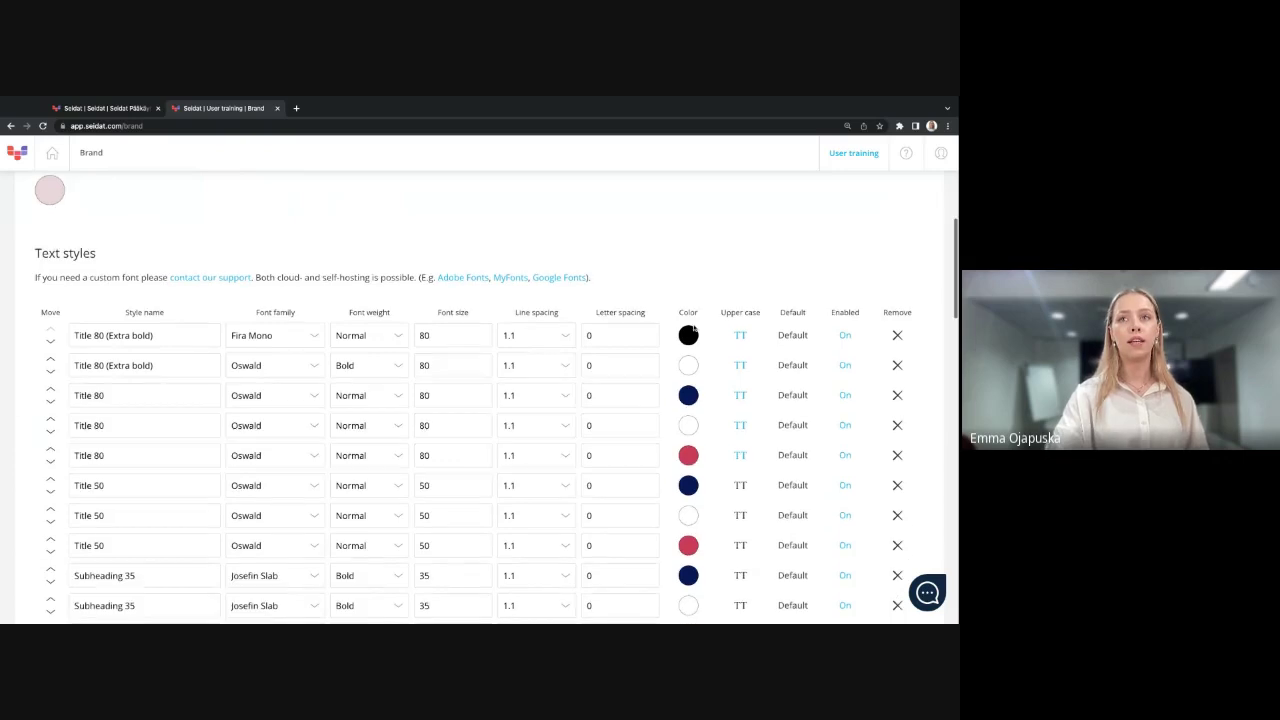
scroll(660, 480, down, 1)
scroll(665, 540, down, 1)
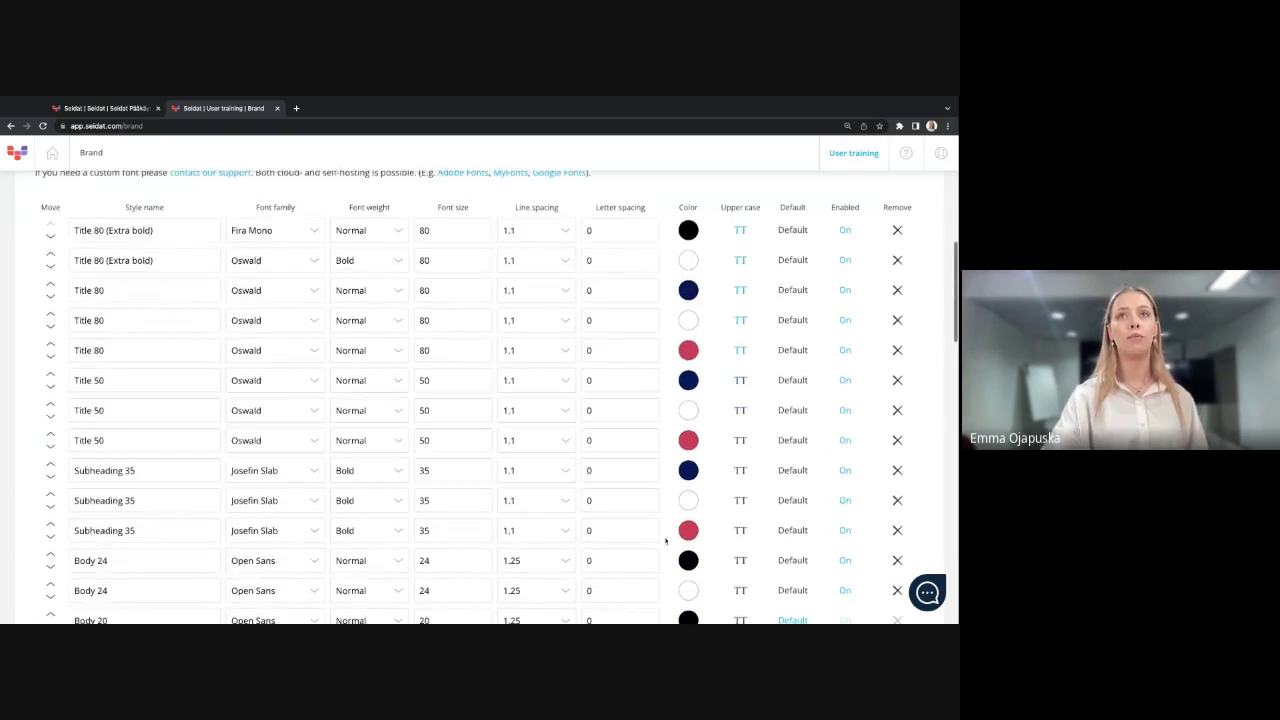
scroll(665, 540, down, 3)
scroll(665, 540, down, 1)
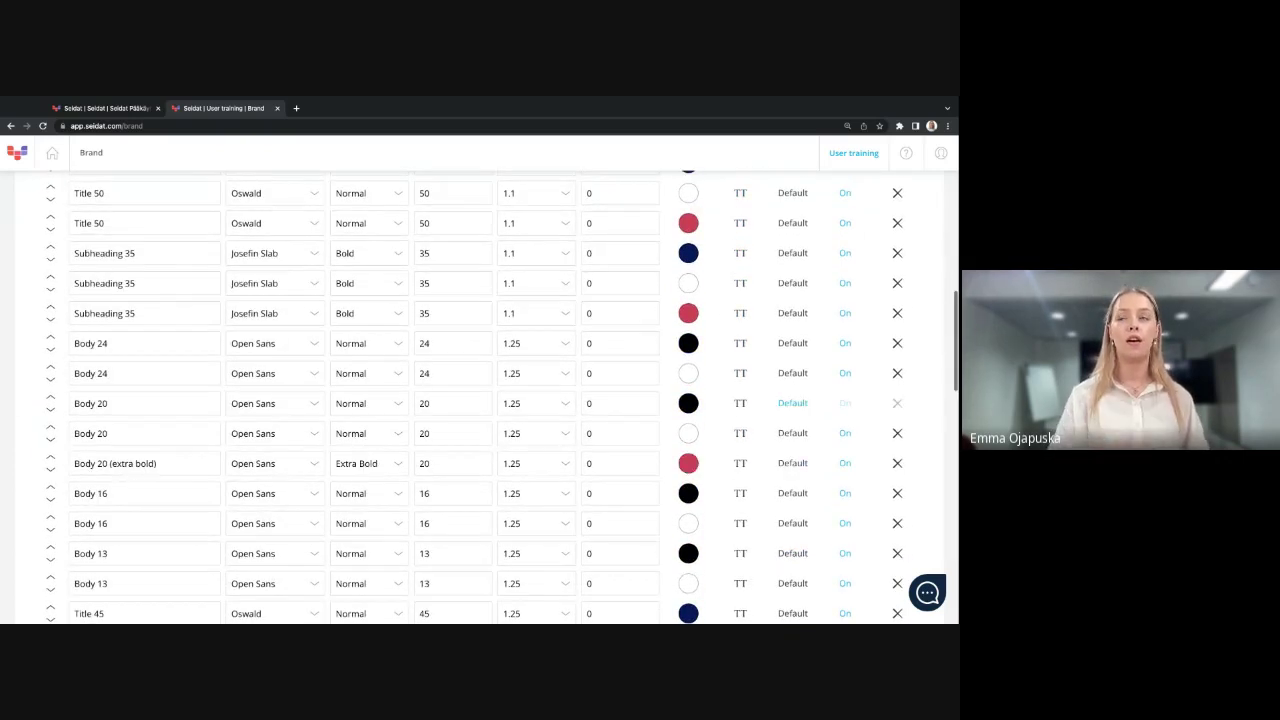
scroll(665, 540, down, 1)
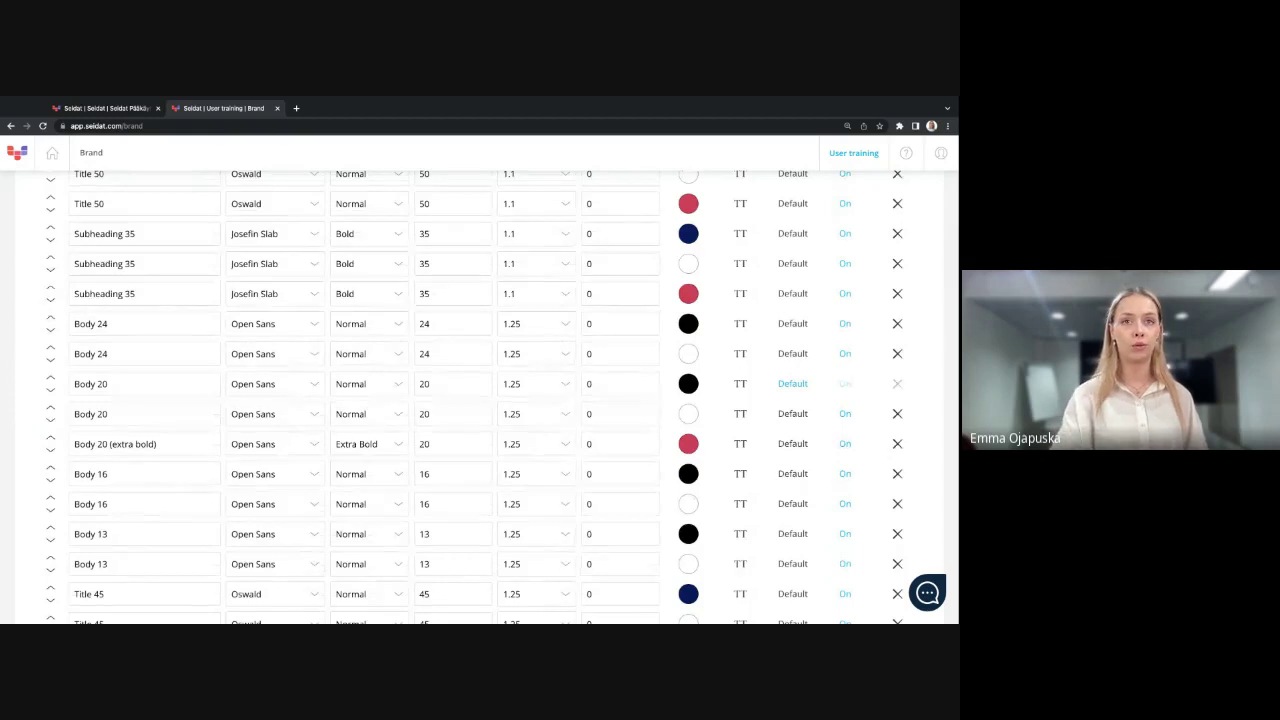
scroll(303, 370, down, 1)
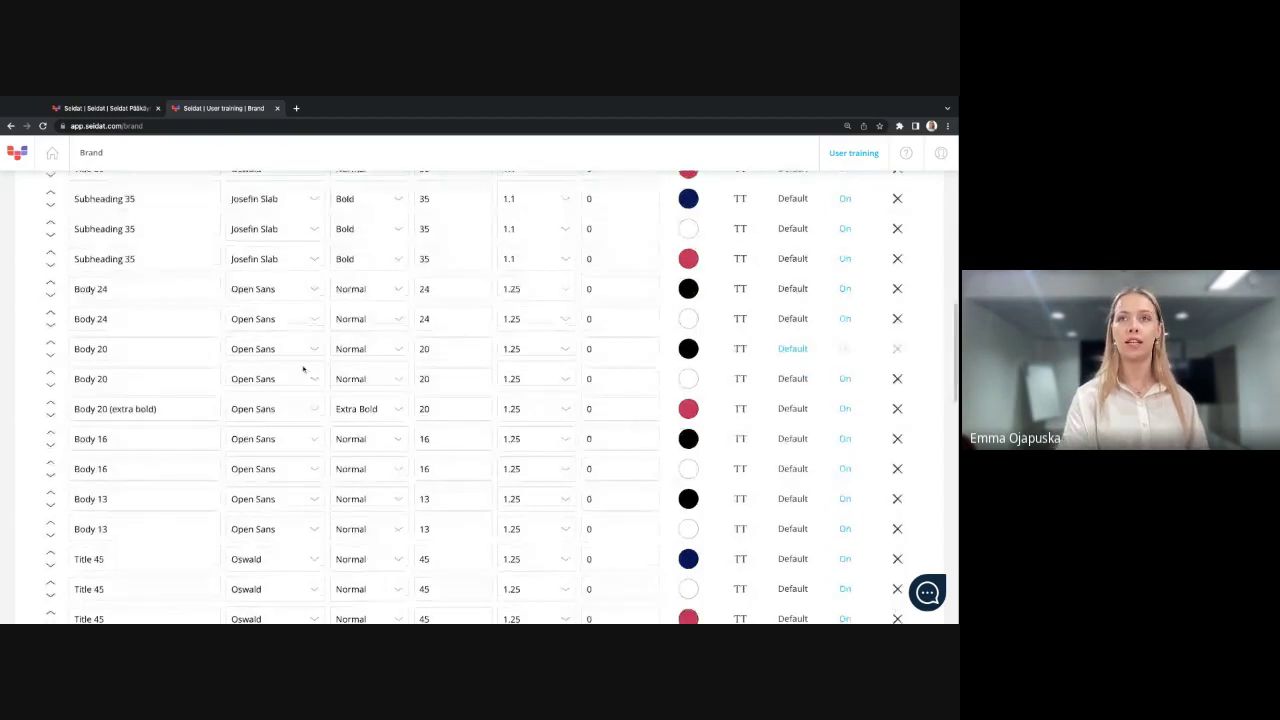
scroll(667, 495, down, 2)
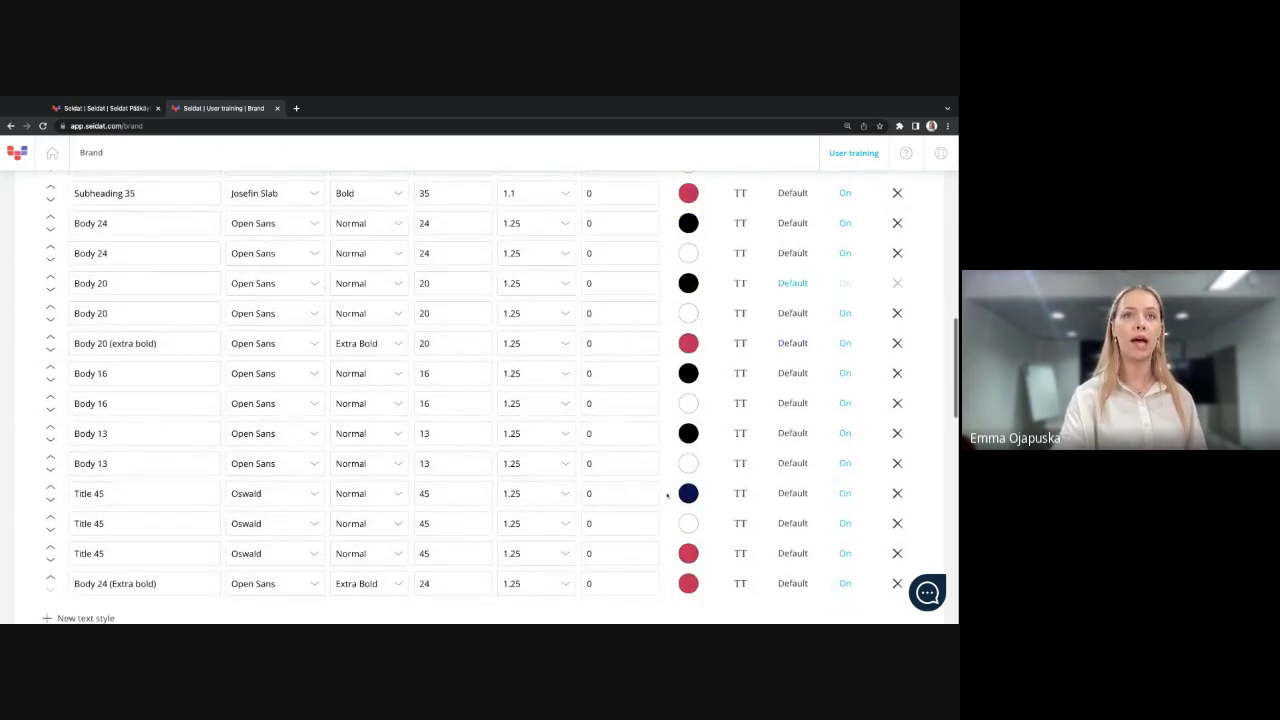
scroll(667, 495, down, 2)
scroll(667, 495, down, 2)
scroll(667, 495, down, 1)
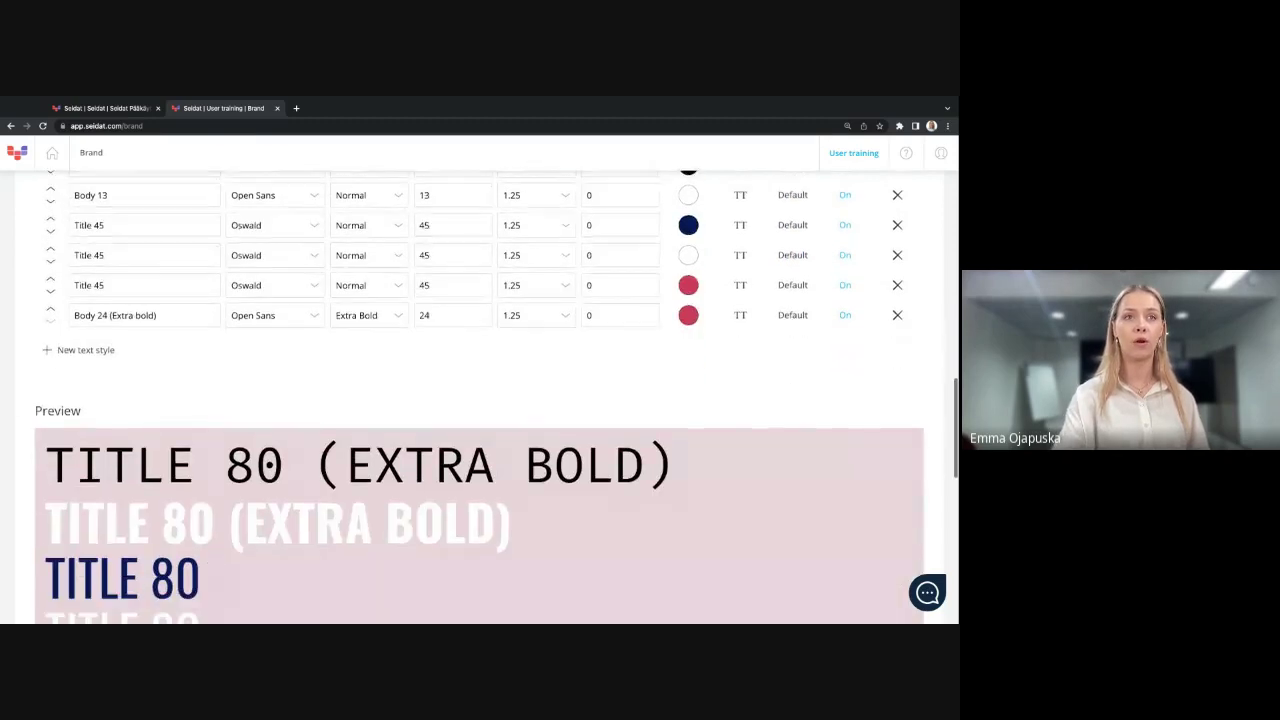
scroll(667, 495, down, 2)
scroll(667, 495, down, 2)
scroll(667, 495, down, 1)
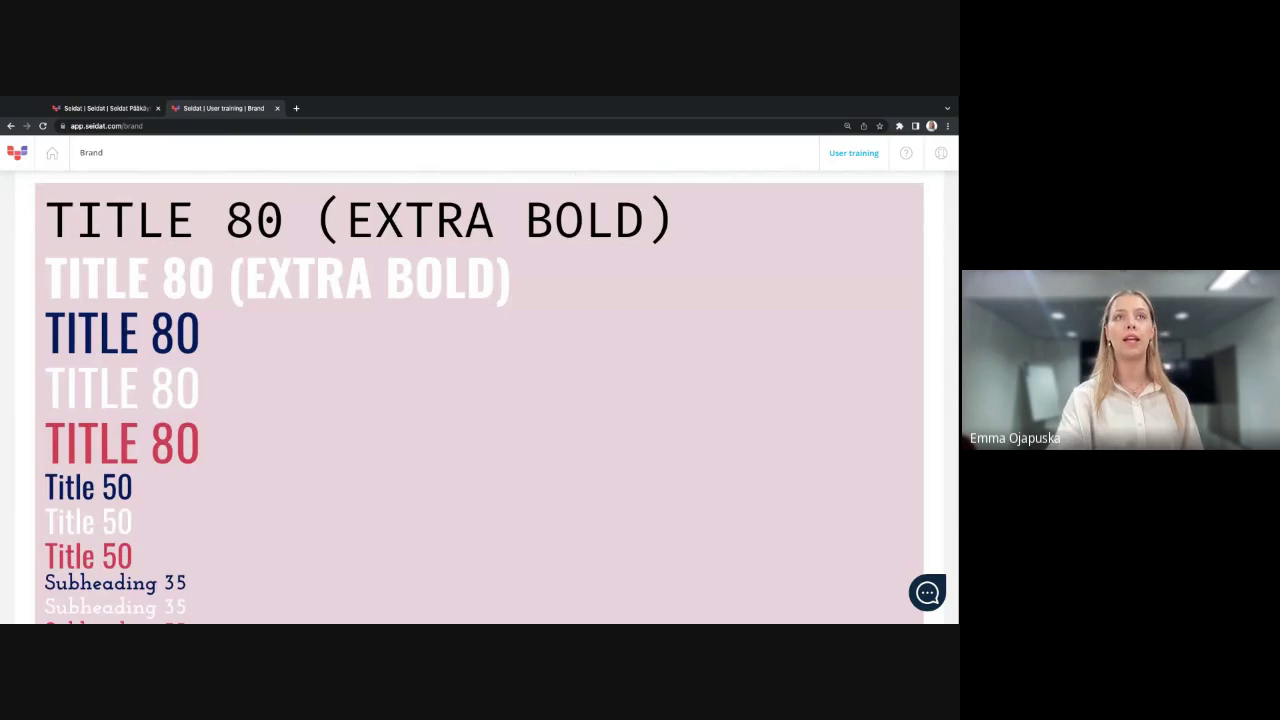
scroll(503, 358, down, 3)
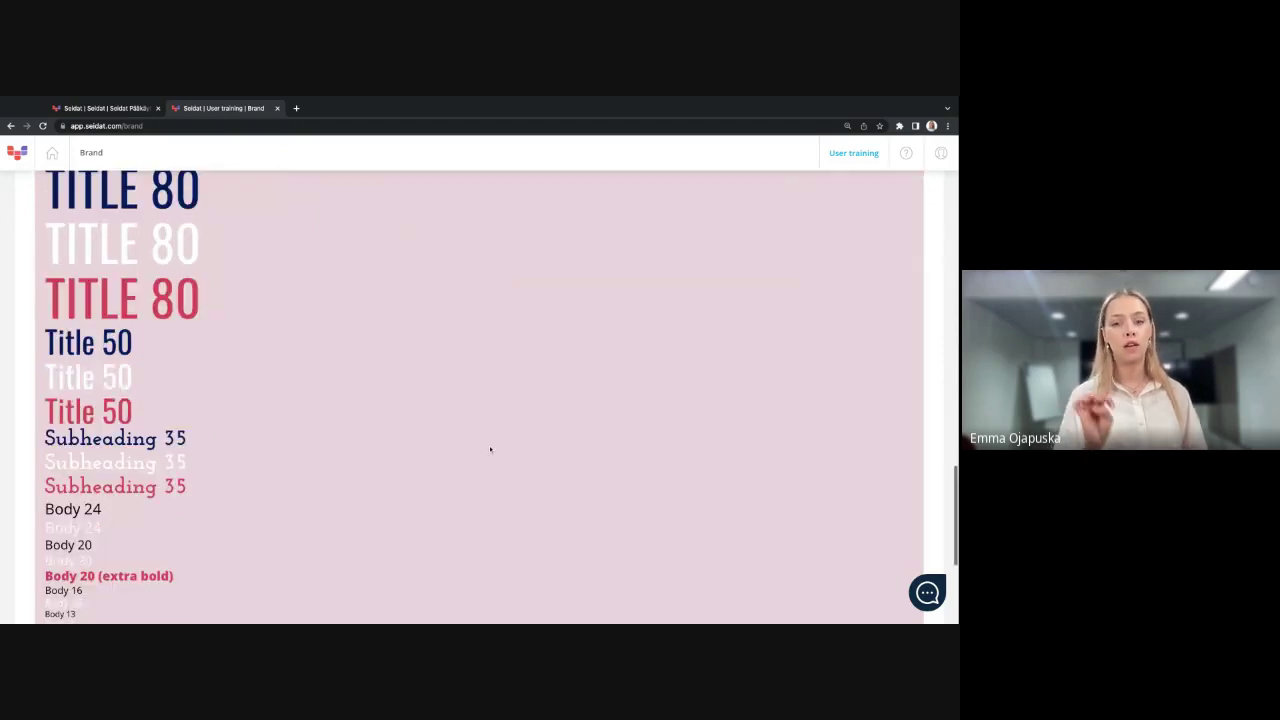
scroll(490, 449, down, 1)
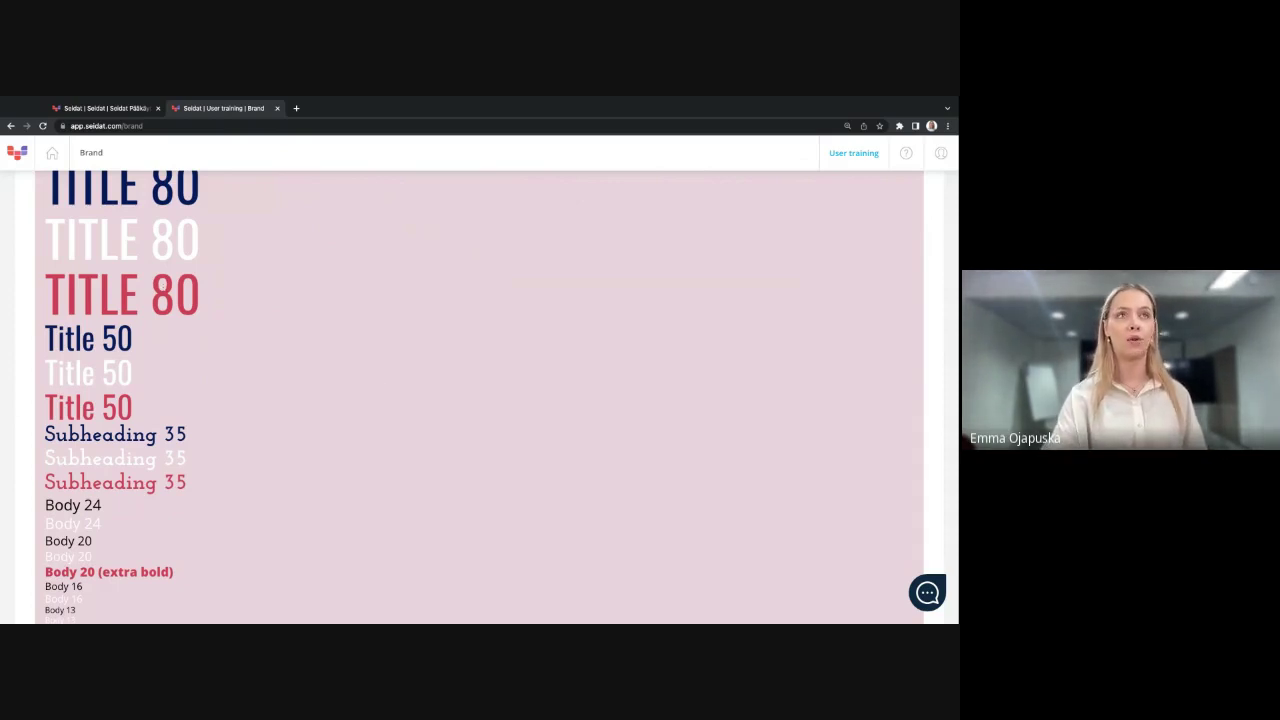
scroll(223, 286, up, 1)
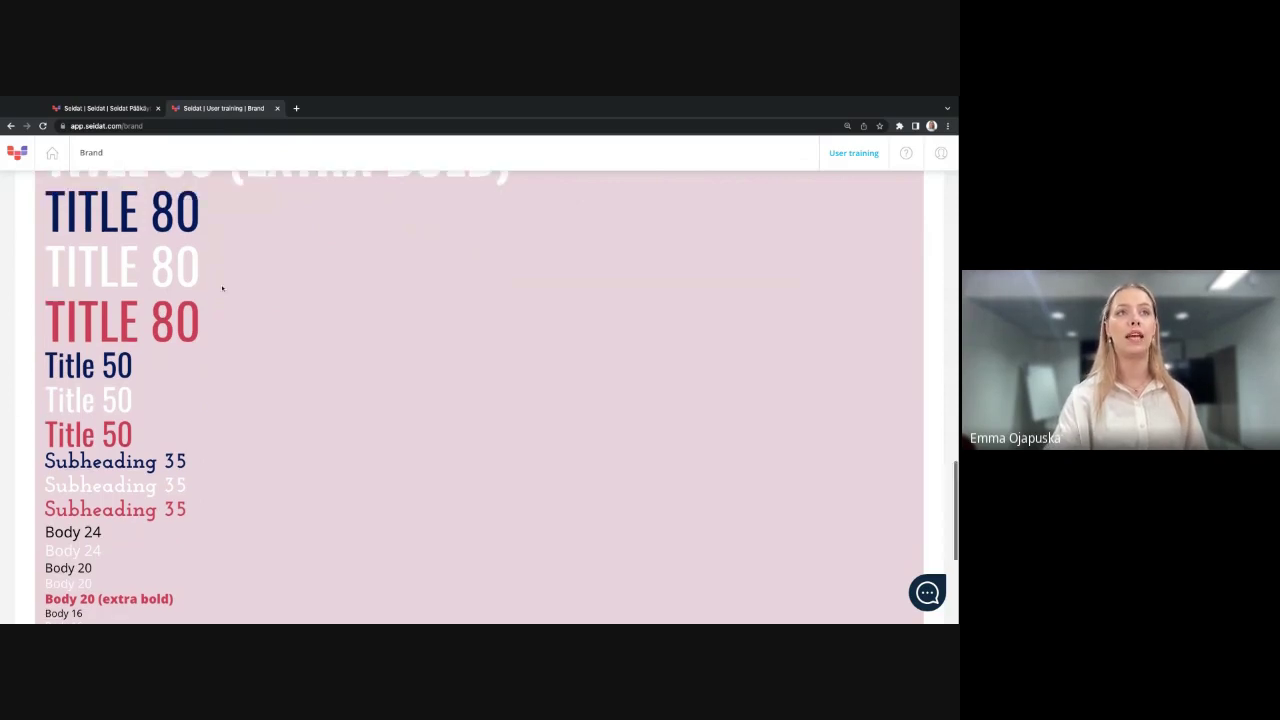
scroll(143, 305, down, 1)
scroll(145, 400, down, 3)
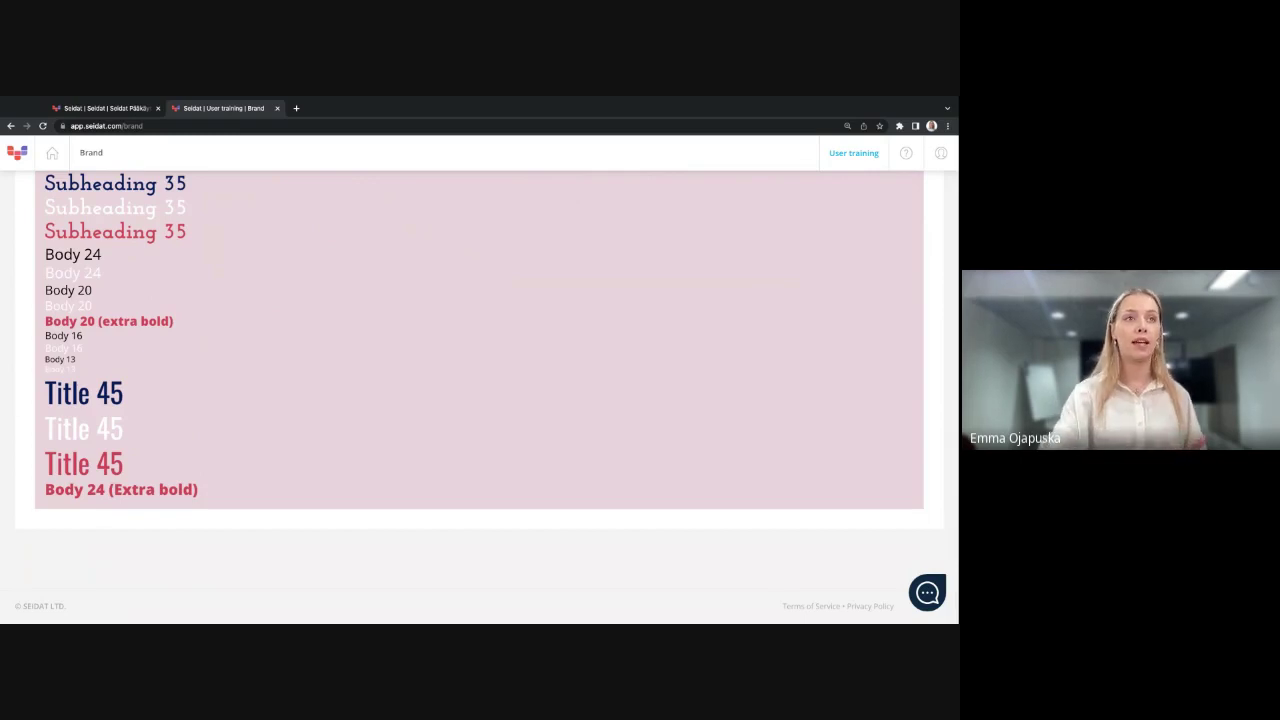
scroll(479, 400, up, 10)
scroll(479, 400, up, 10)
scroll(479, 400, down, 1)
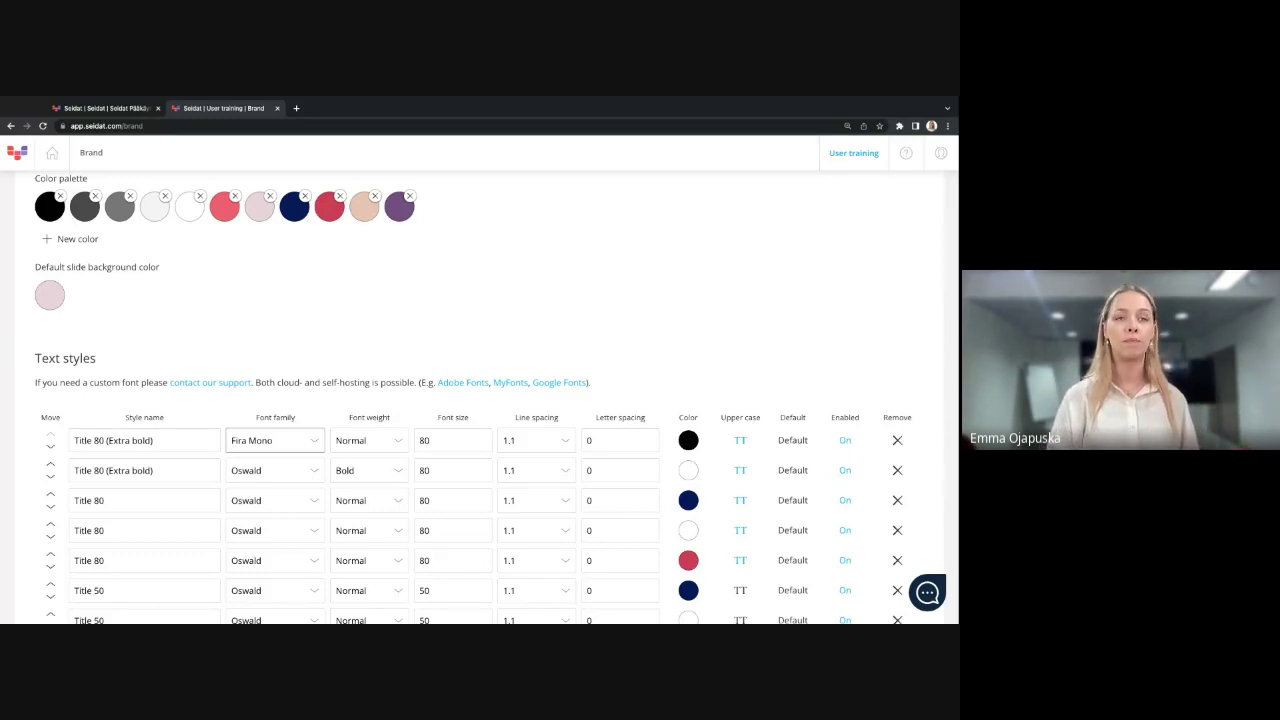
Step: Switch the first Title 80 (Extra bold) style's font family from Fira Mono to Lato
click(251, 422)
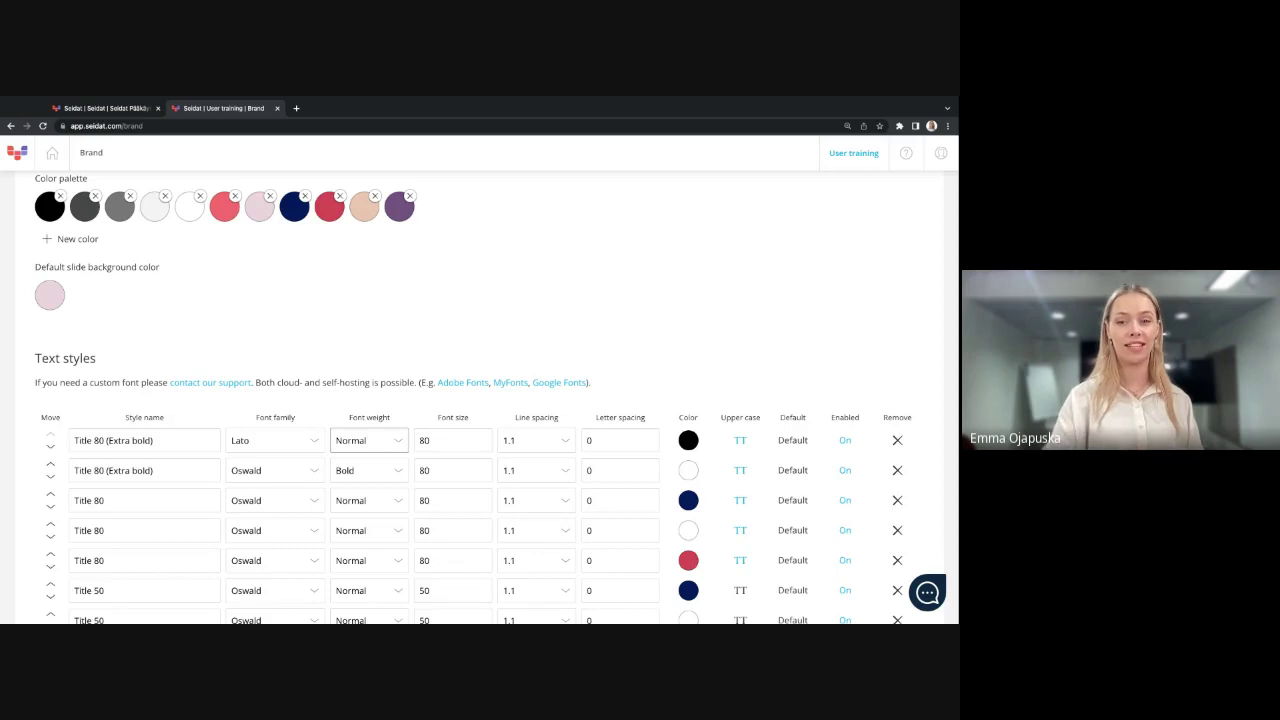
scroll(266, 316, up, 1)
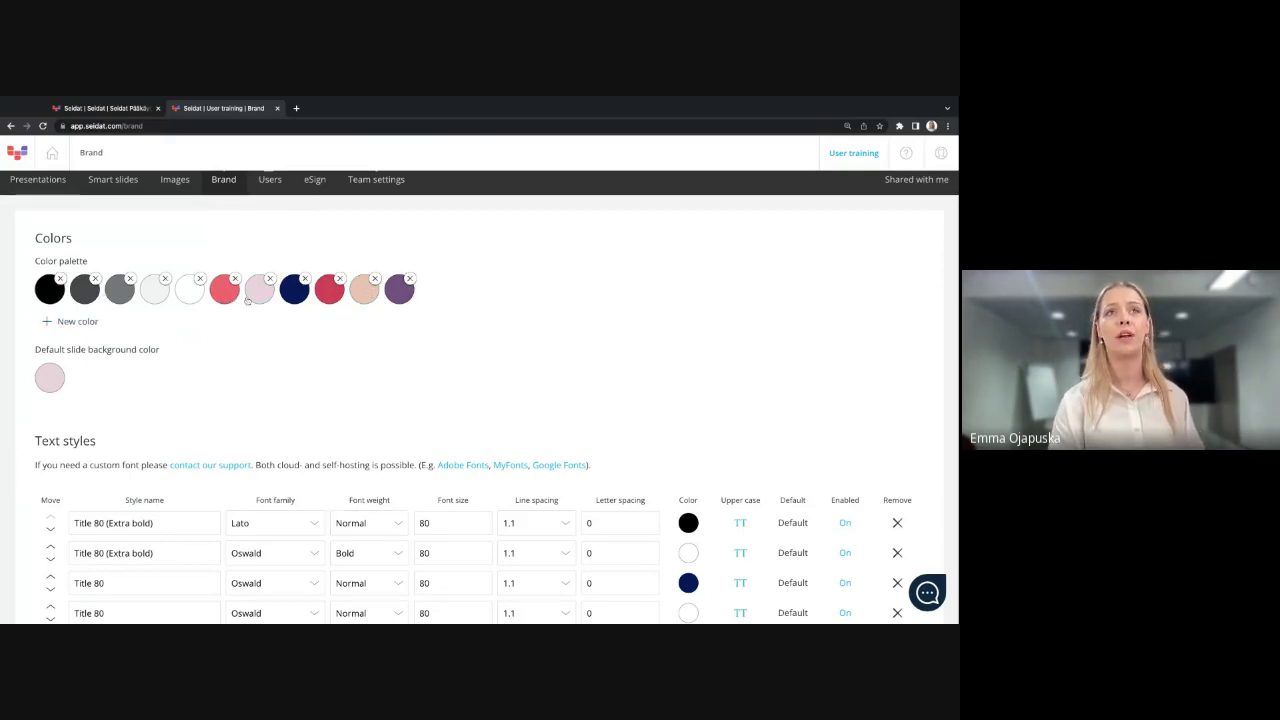
click(76, 321)
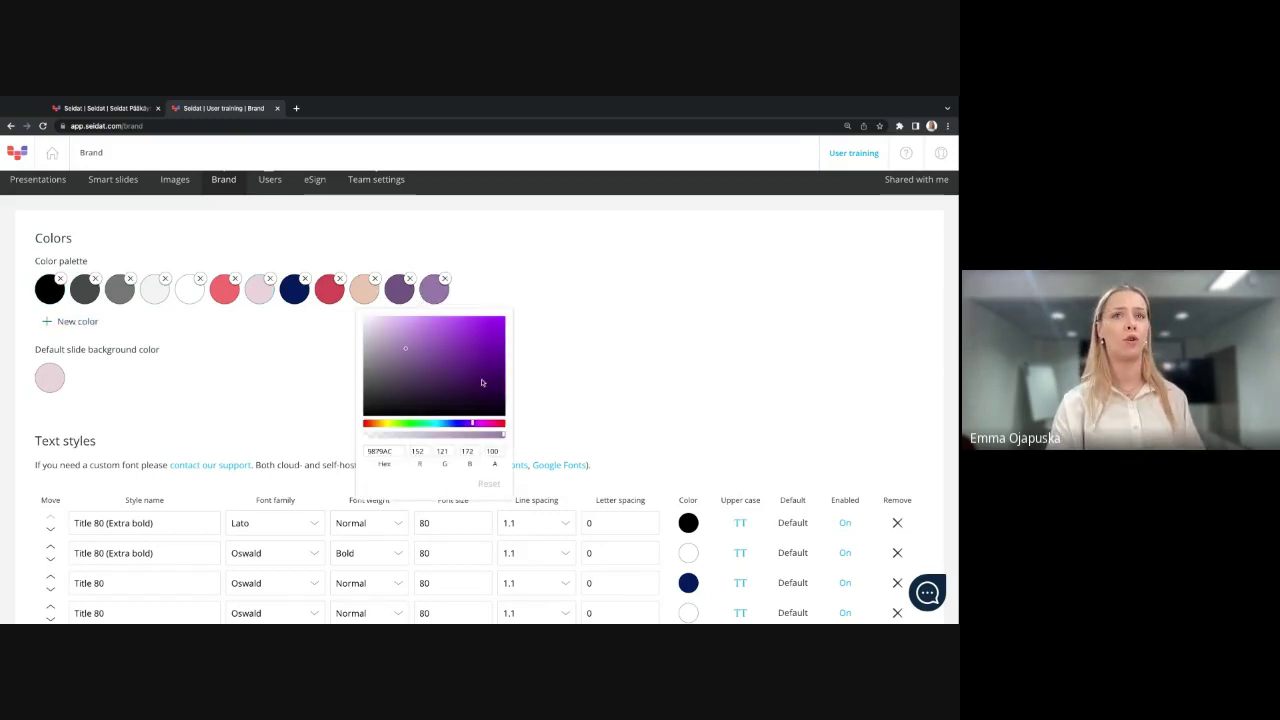
click(583, 286)
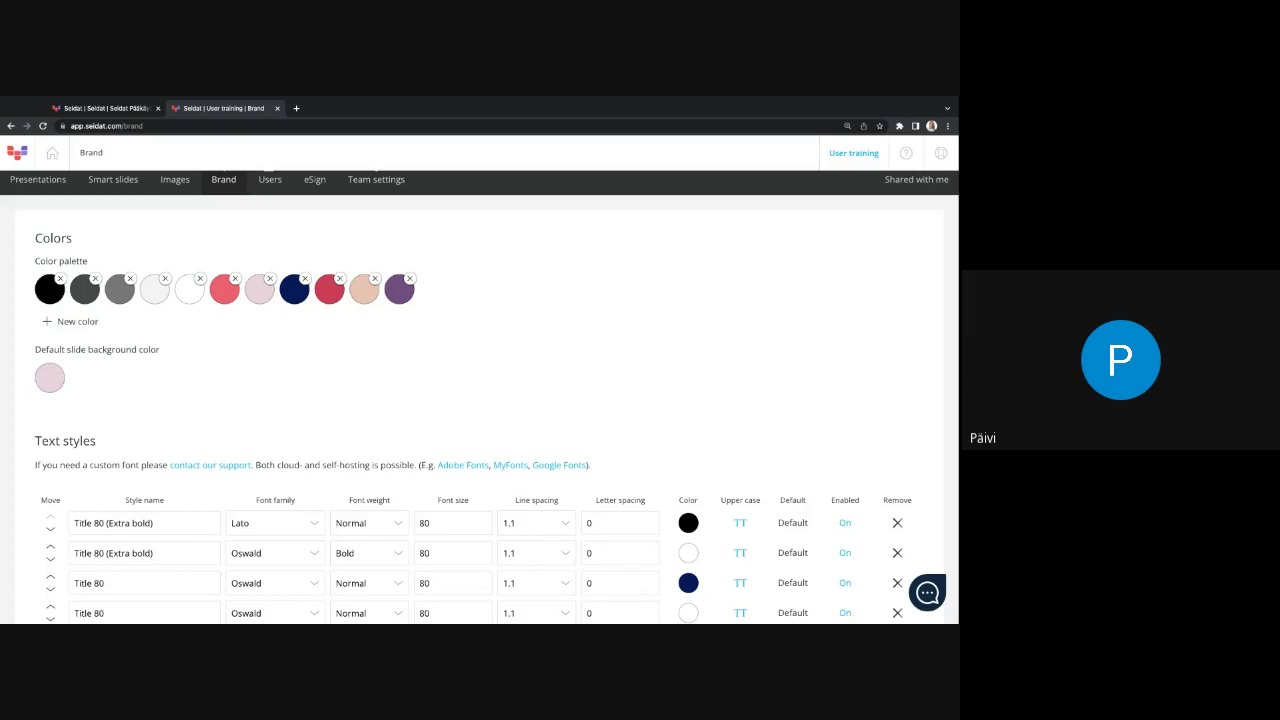
scroll(632, 267, down, 2)
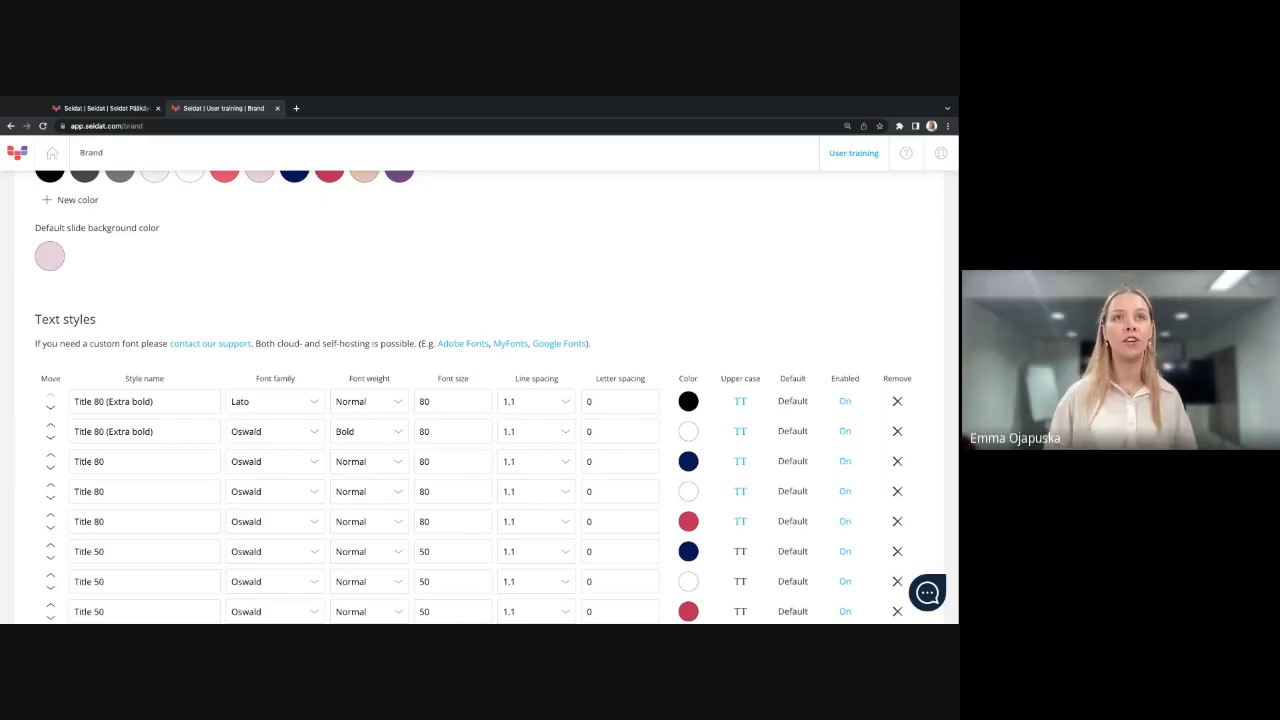
scroll(223, 252, up, 1)
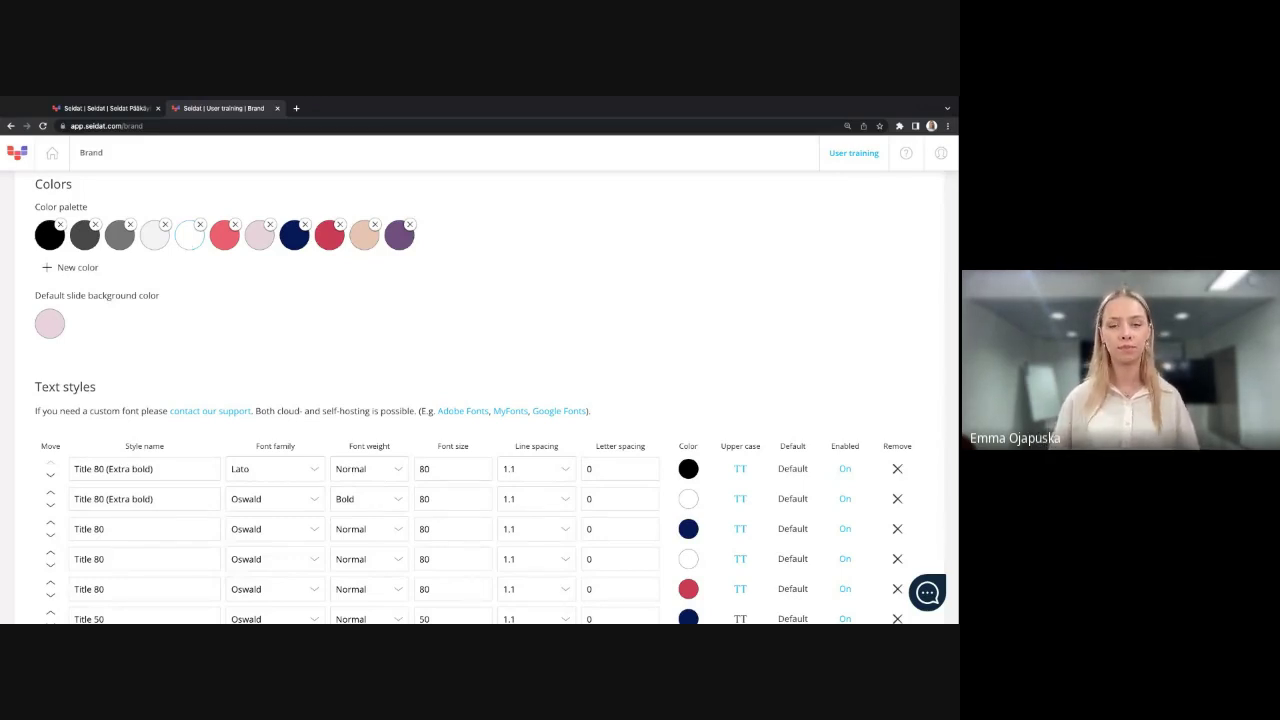
scroll(356, 314, down, 1)
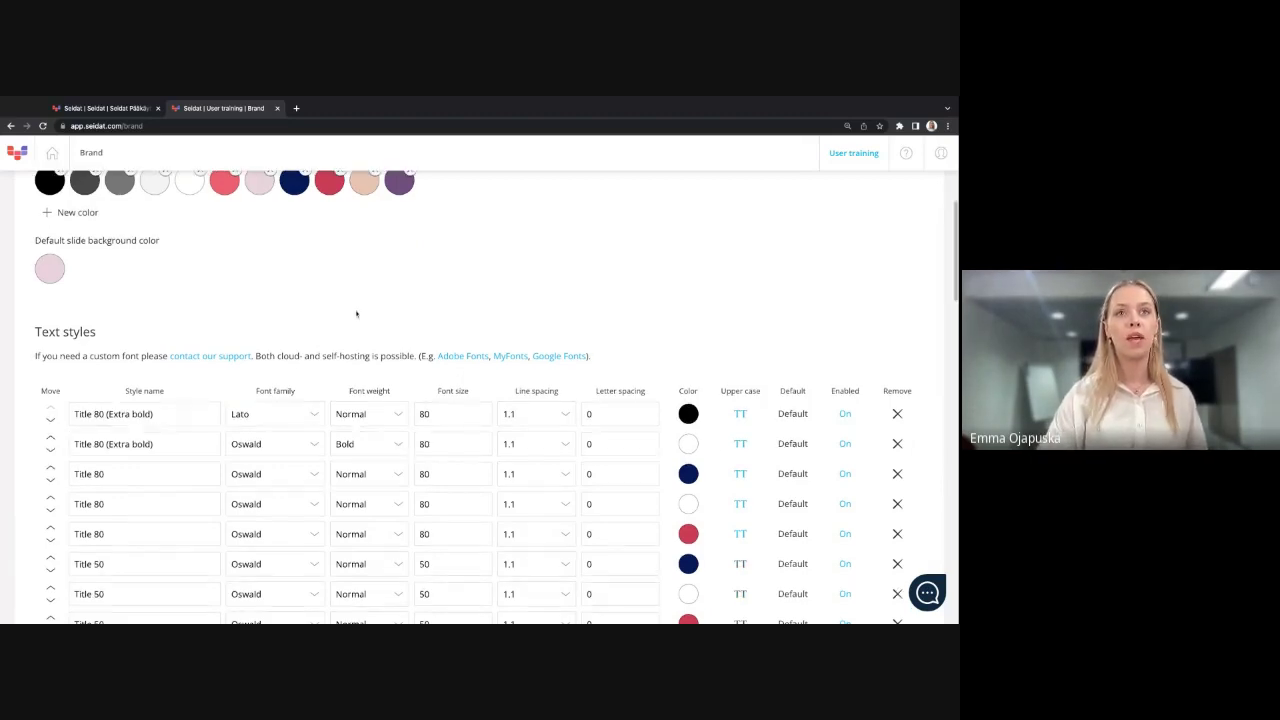
scroll(334, 390, down, 1)
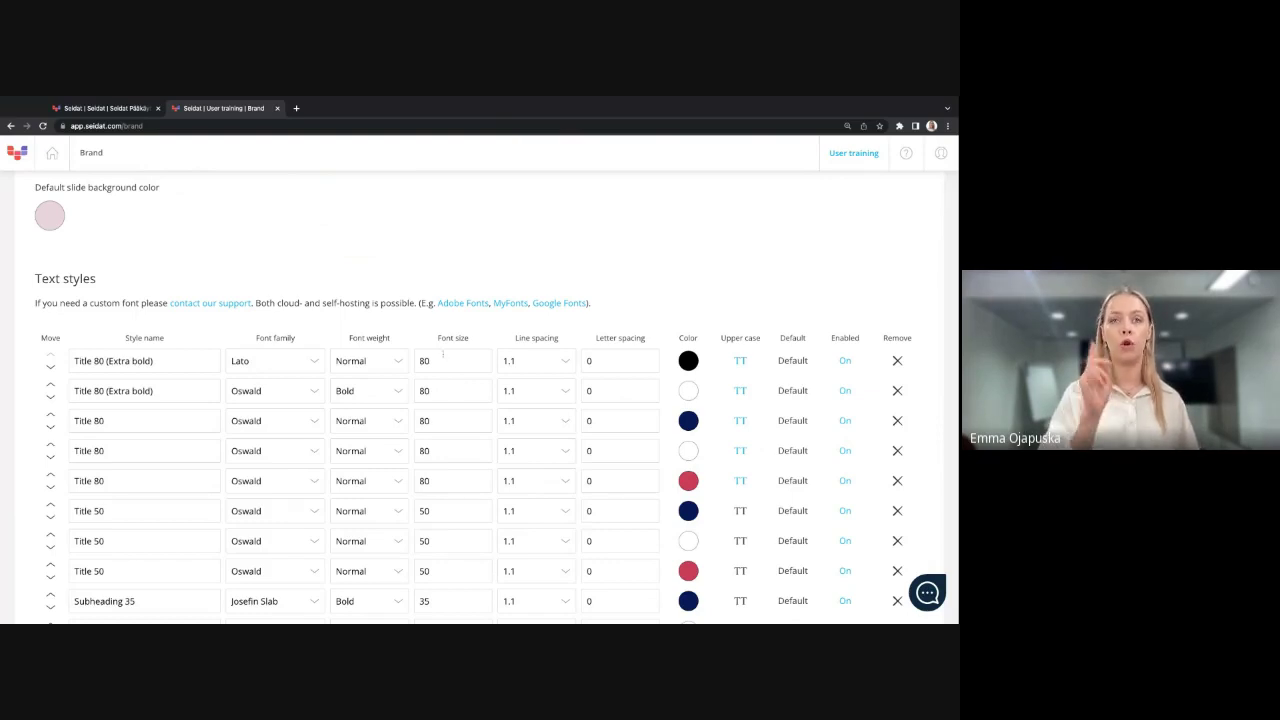
click(442, 355)
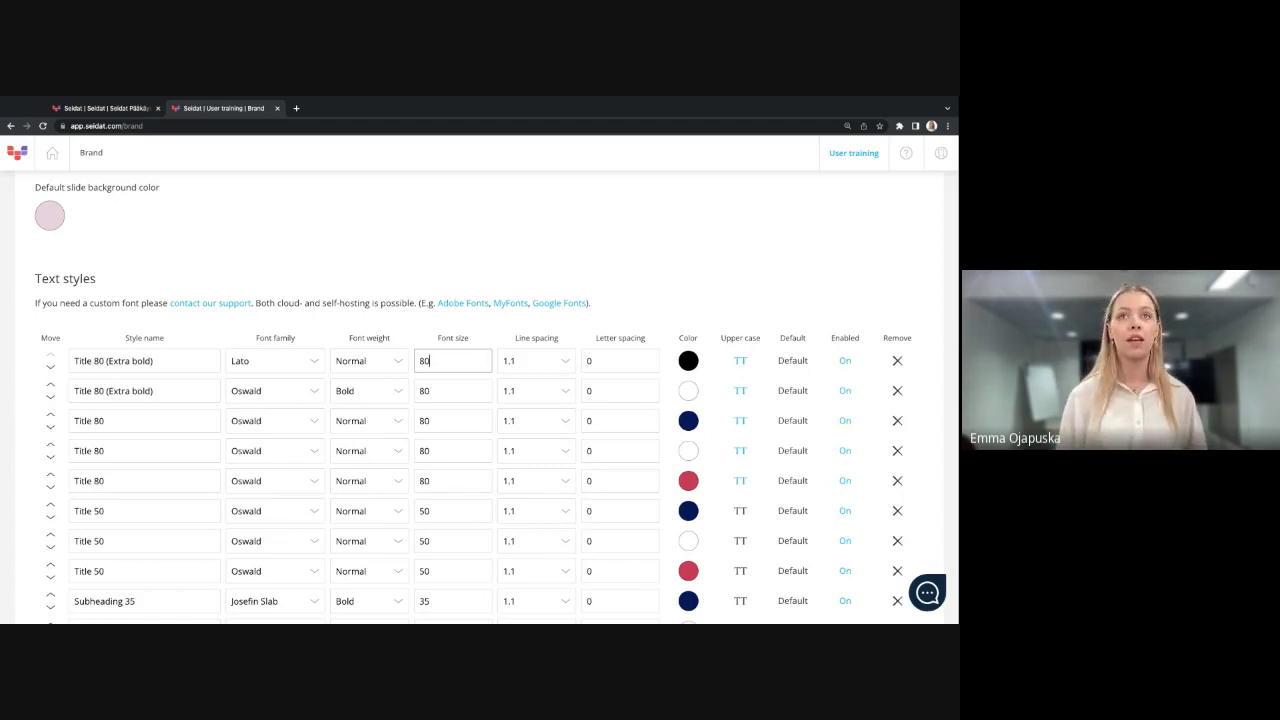
click(573, 360)
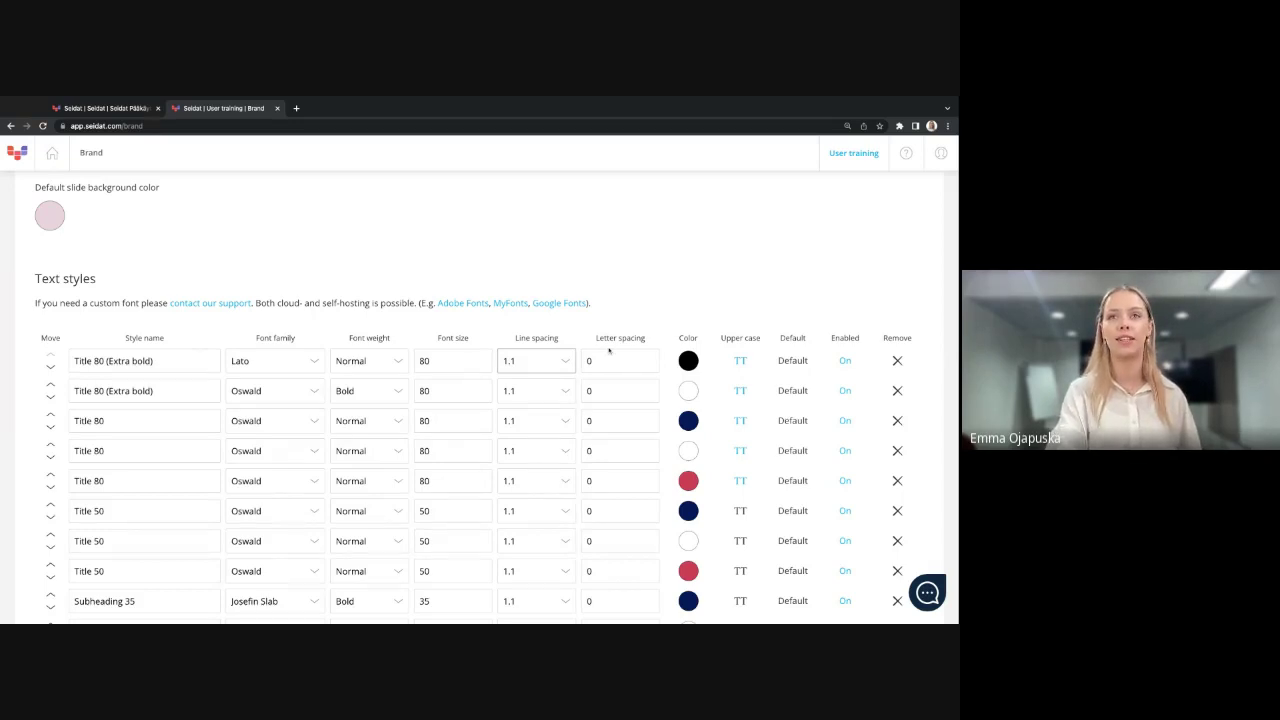
click(598, 361)
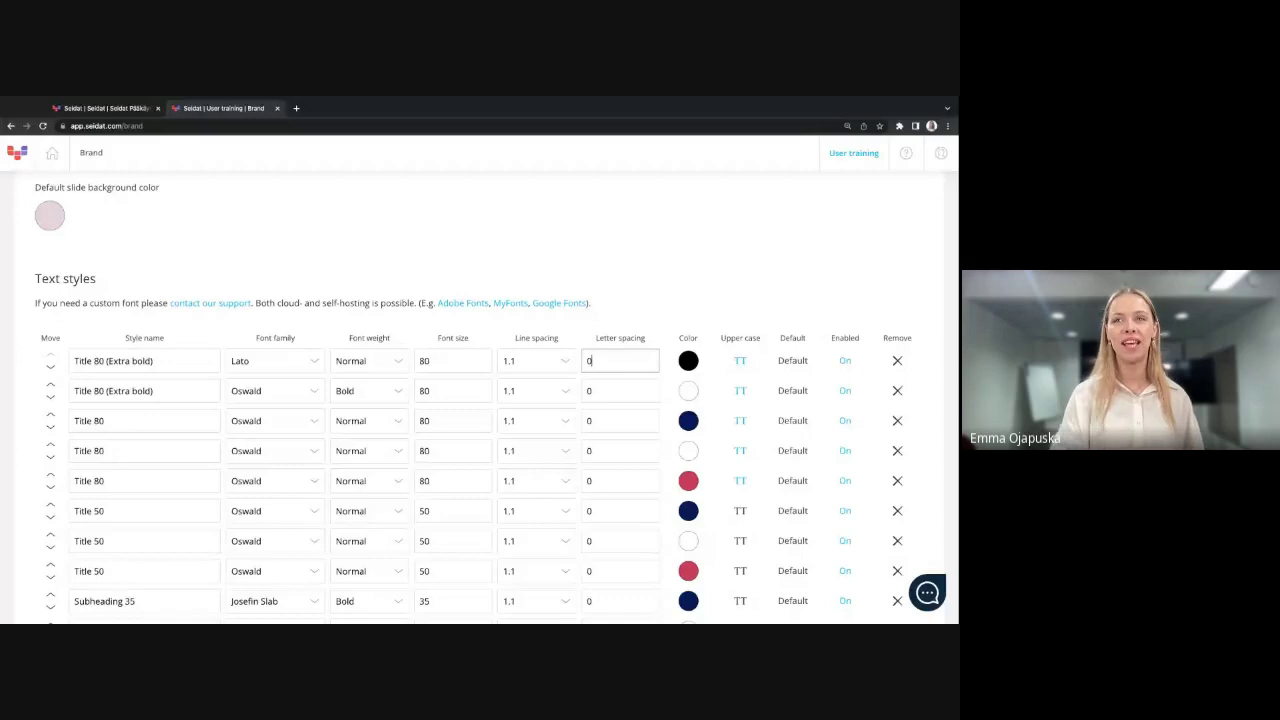
click(691, 368)
click(689, 363)
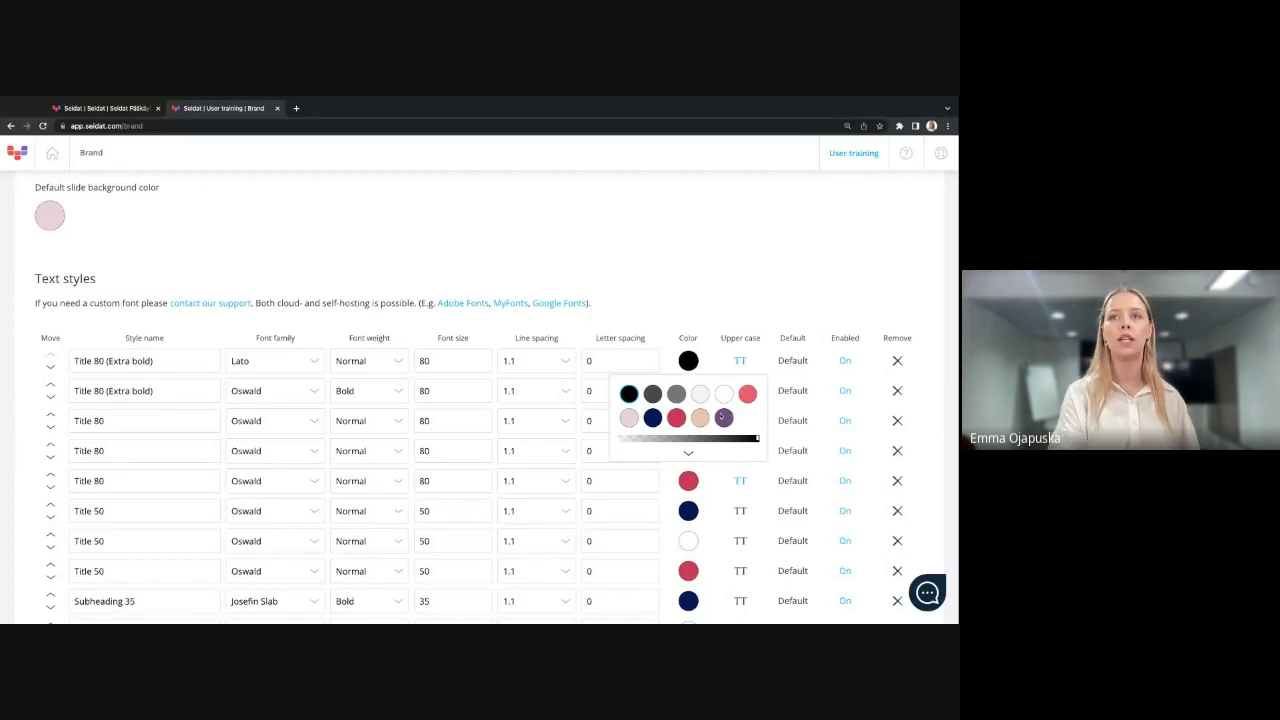
click(727, 374)
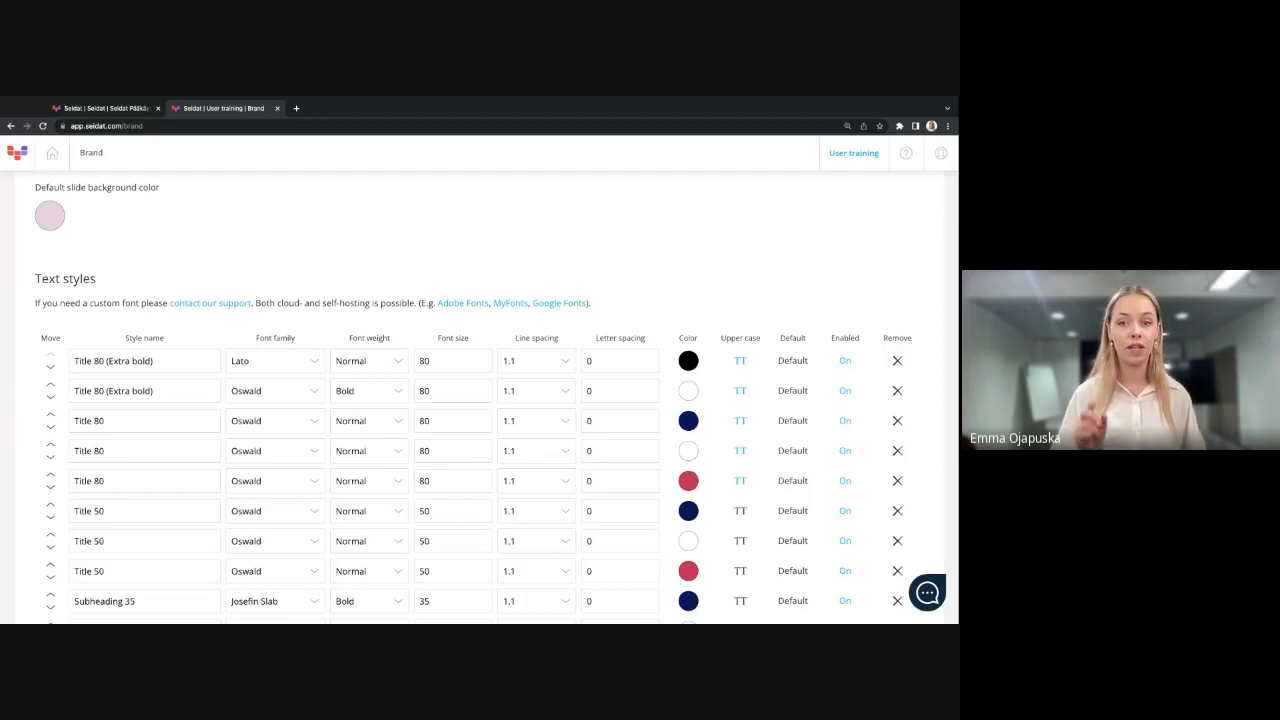
scroll(480, 400, down, 3)
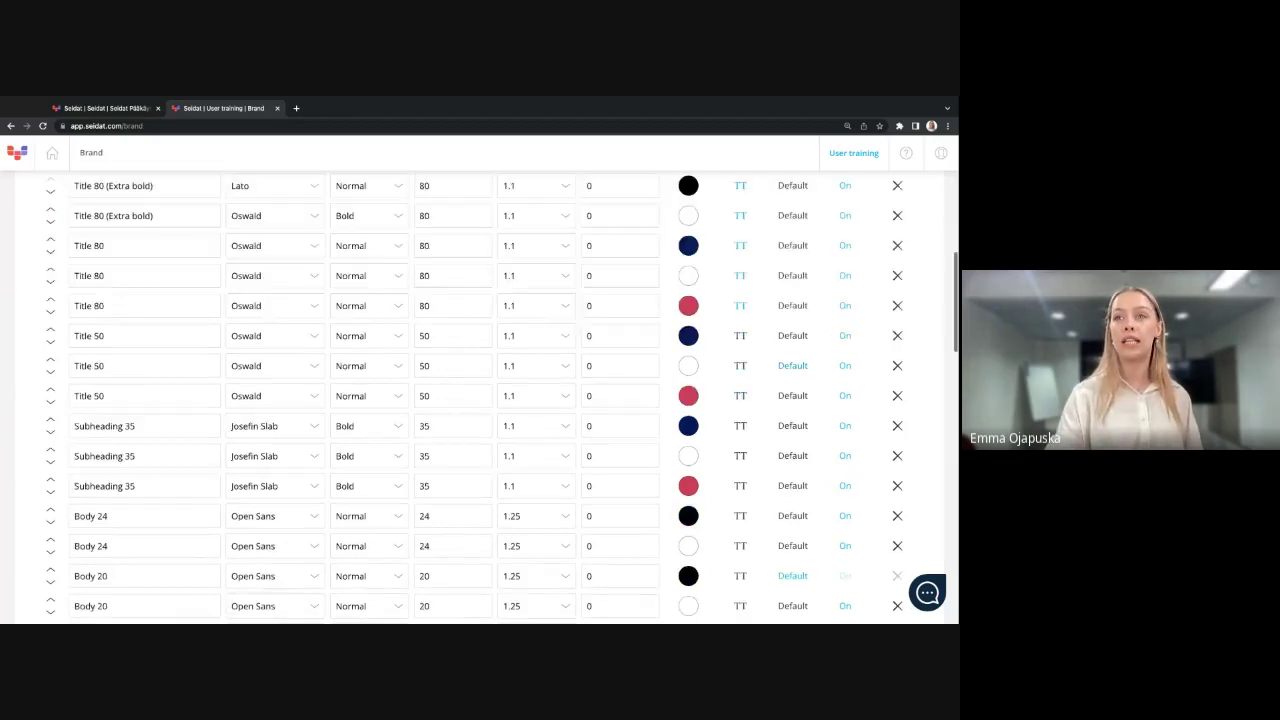
scroll(799, 453, down, 2)
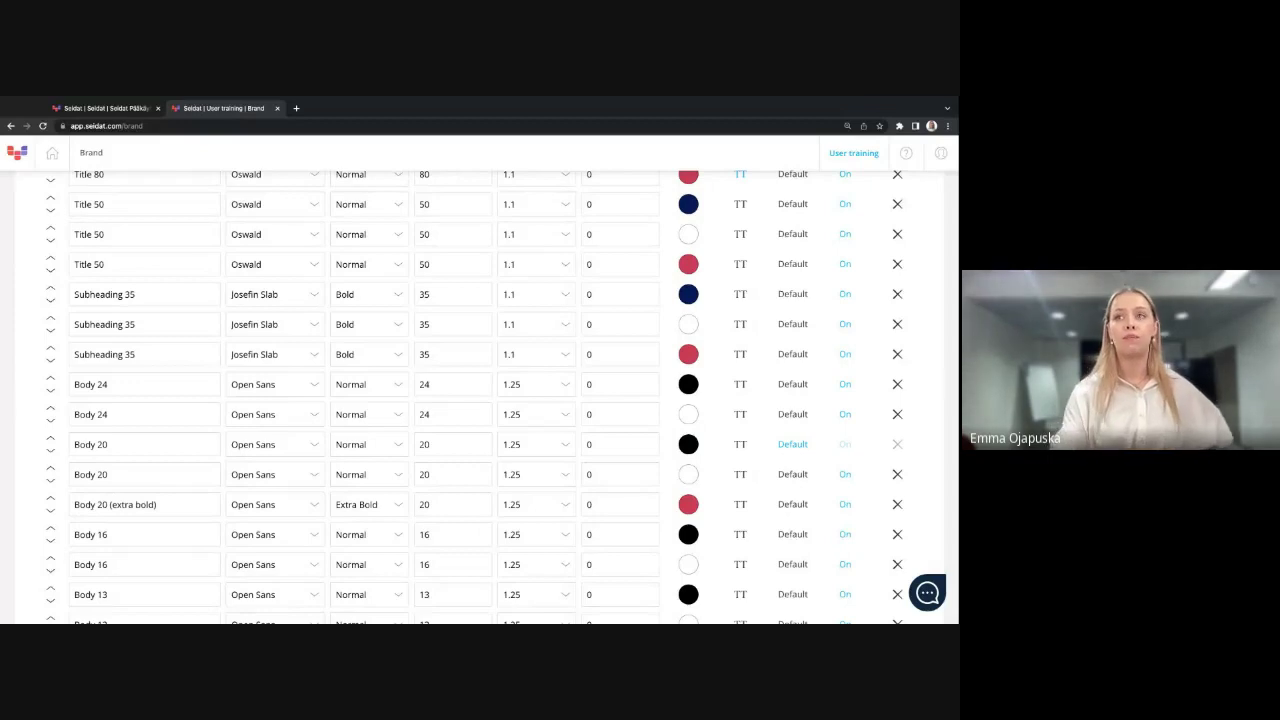
scroll(839, 487, up, 5)
scroll(839, 487, down, 3)
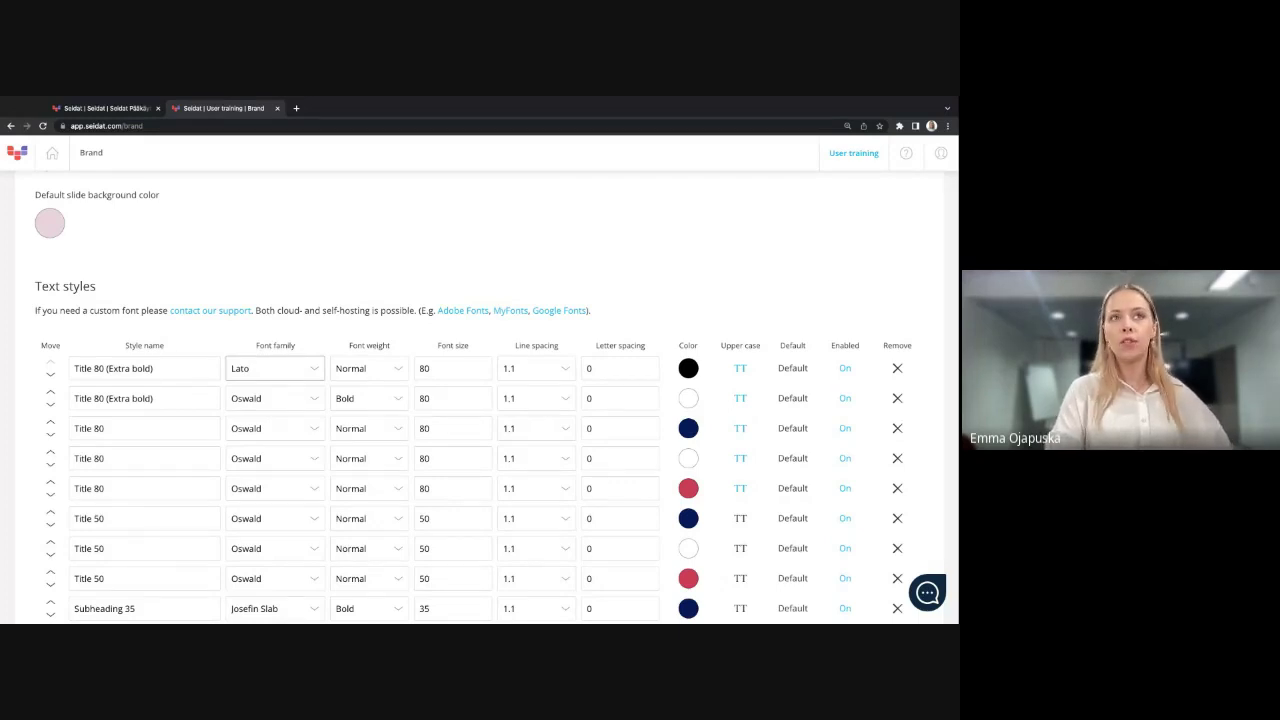
Step: Change the first Title 80 (Extra bold) style's font family to Lobster, keeping its name
key(Down)
triple_click(145, 372)
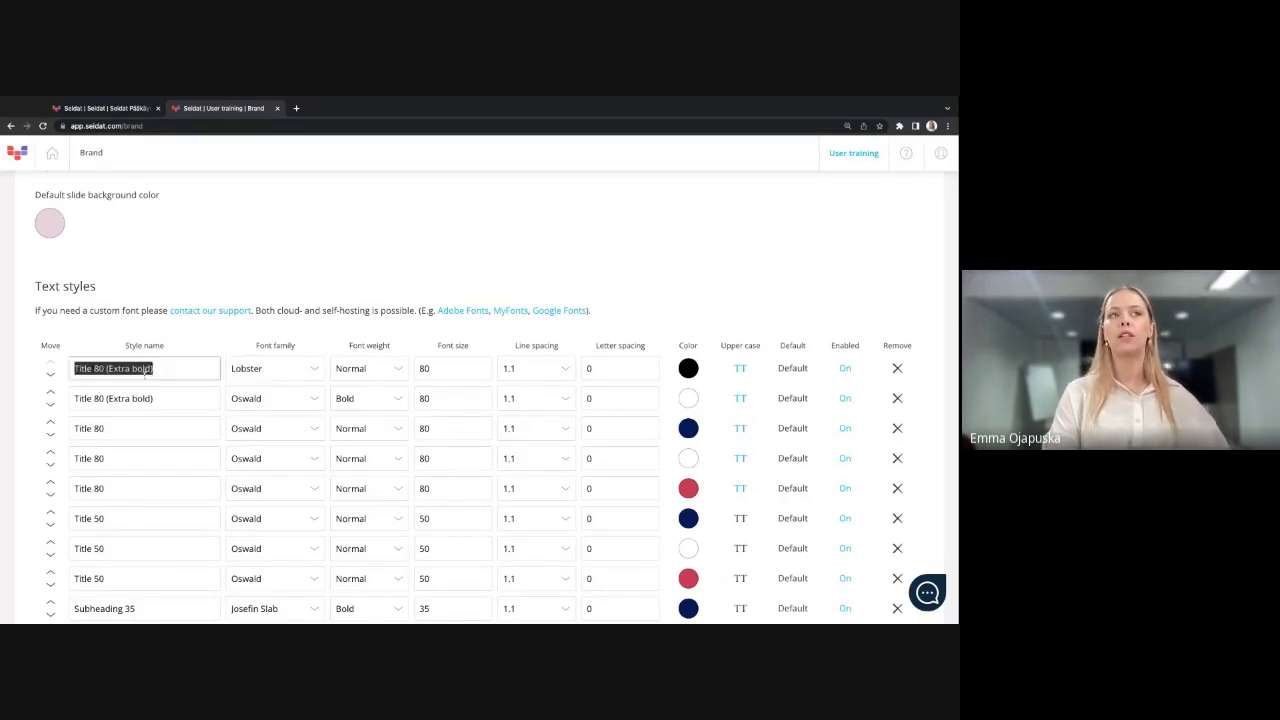
click(90, 367)
triple_click(180, 366)
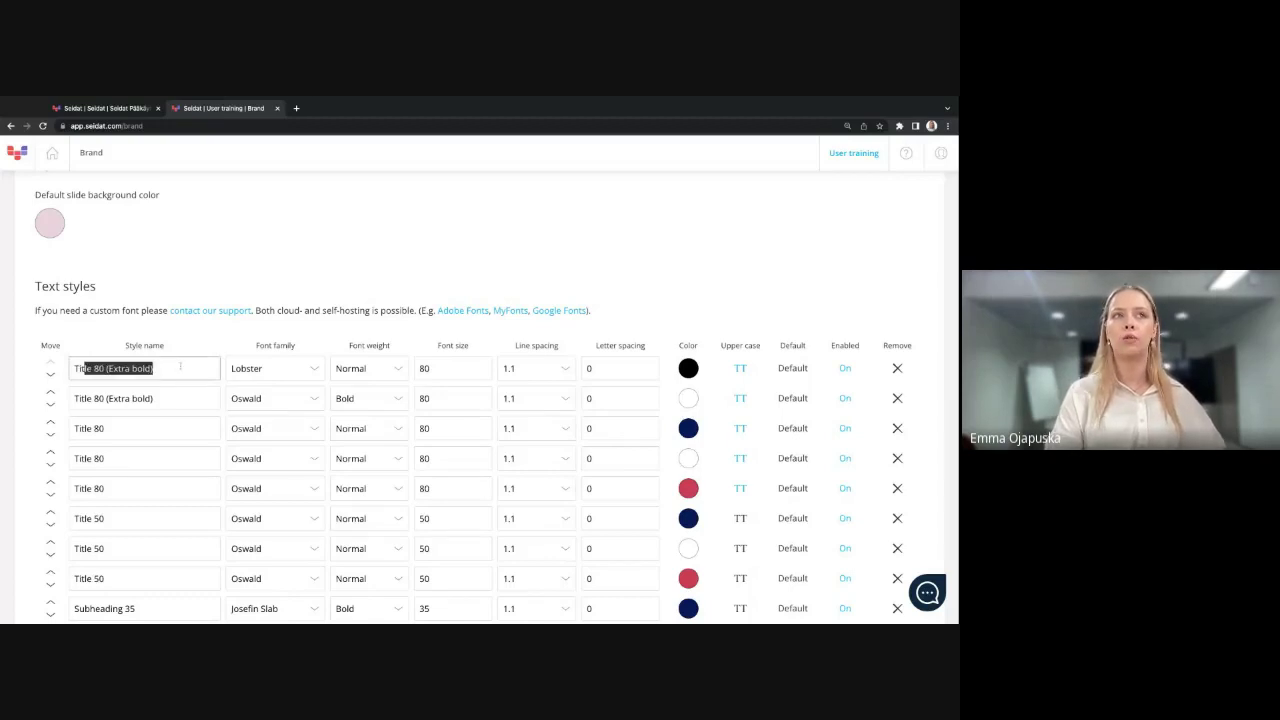
click(180, 366)
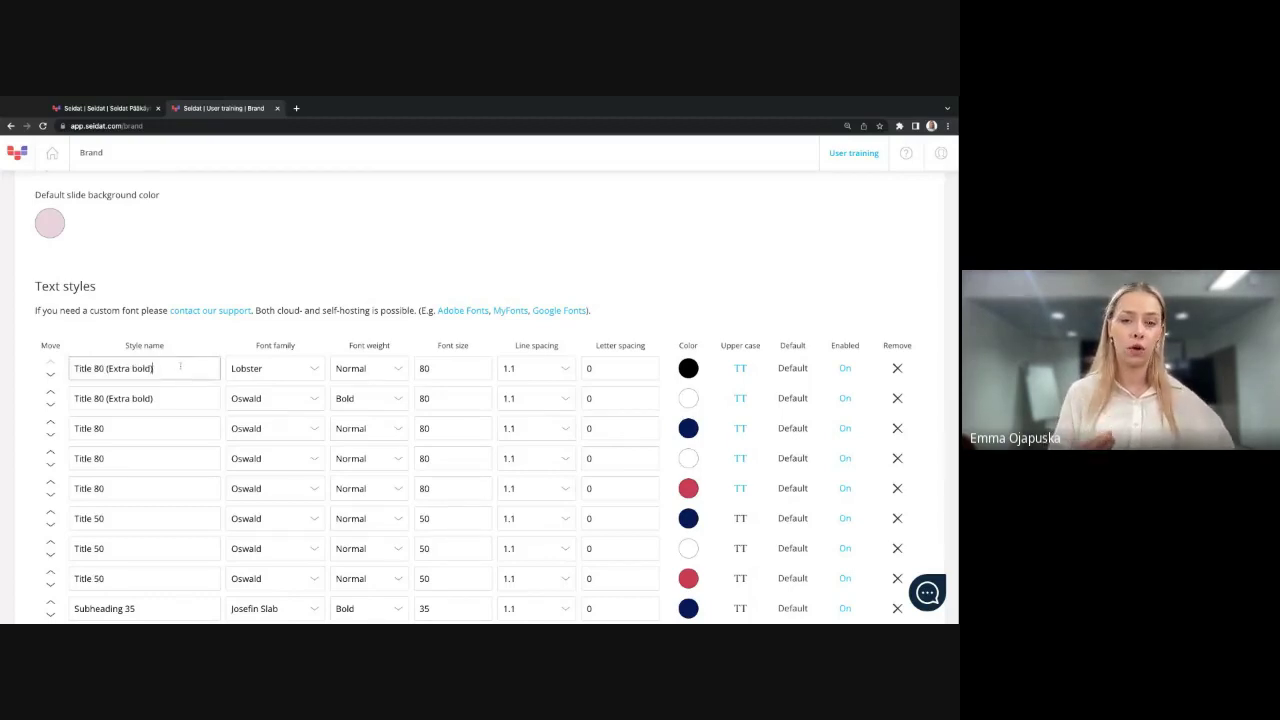
click(263, 377)
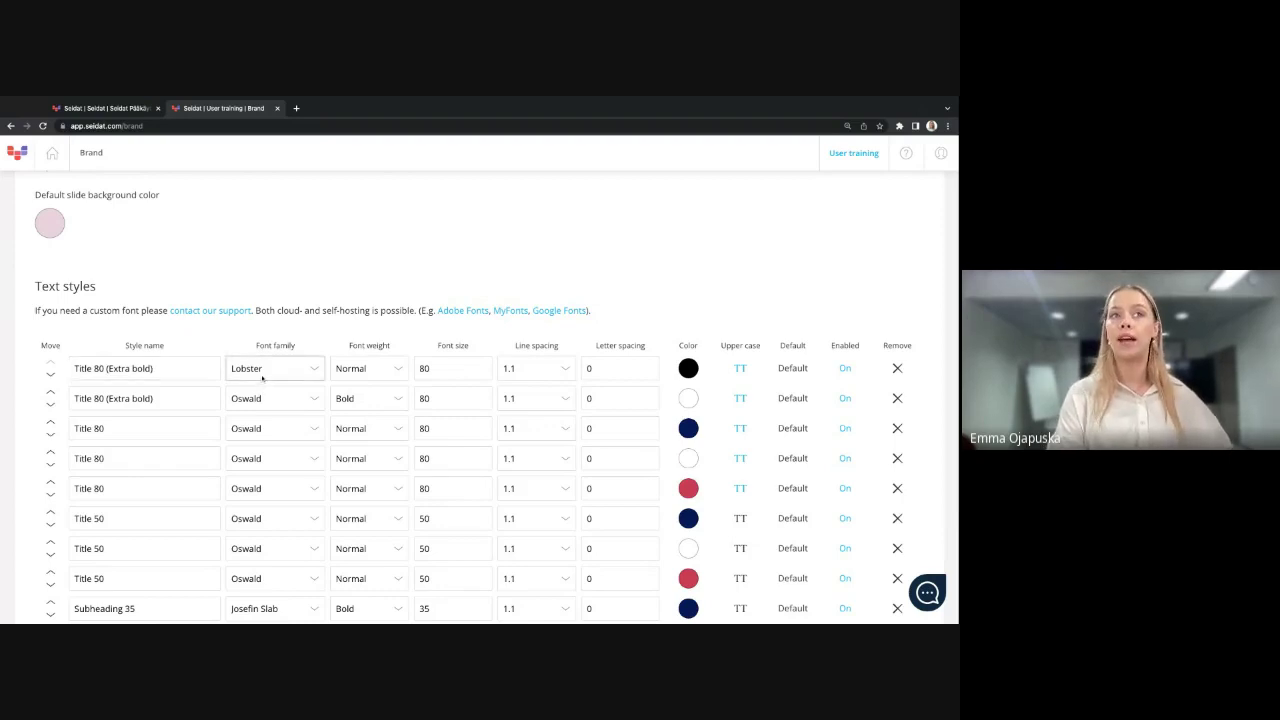
Step: Check the first title's Lobster script lettering in the Preview
scroll(280, 376, down, 10)
scroll(294, 374, down, 4)
scroll(294, 374, down, 1)
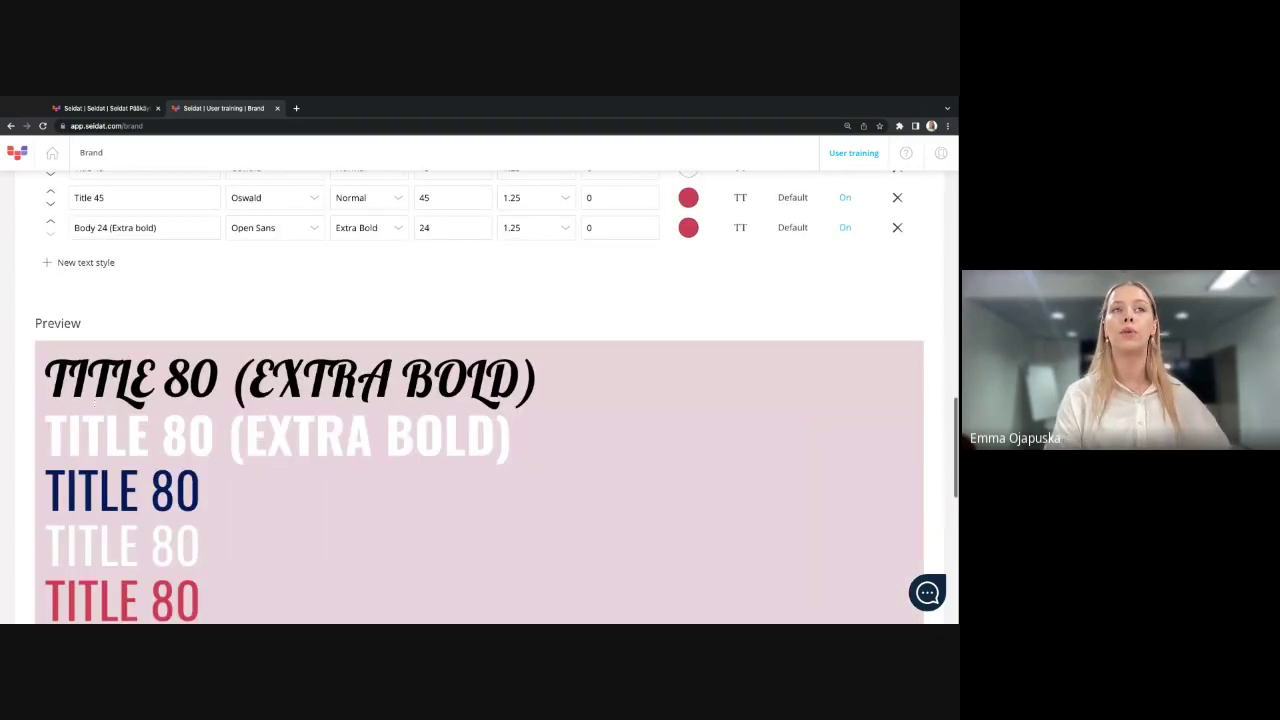
mouse_move(68, 378)
mouse_down()
mouse_move(44, 375)
mouse_move(472, 378)
mouse_up()
click(248, 378)
shift+click(585, 382)
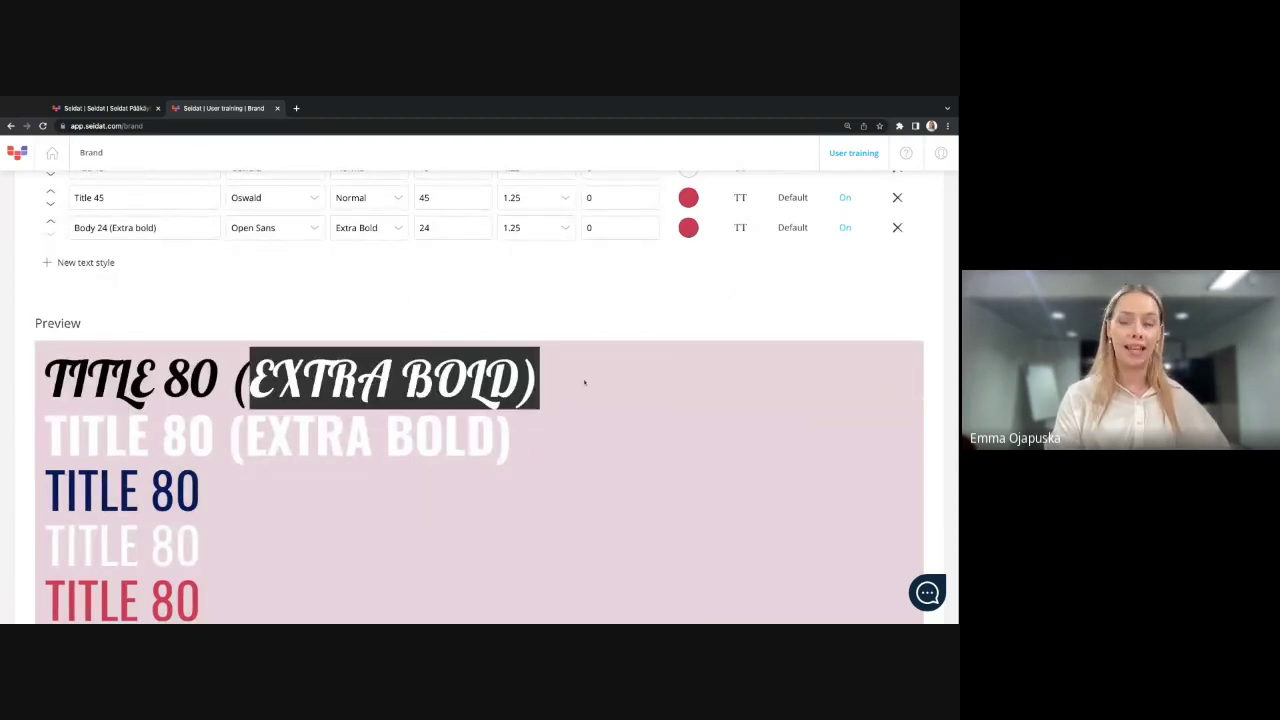
scroll(480, 400, up, 10)
Step: Toggle the Lobster Title 80 (Extra bold) style's Enabled setting from On to Off
scroll(480, 400, up, 5)
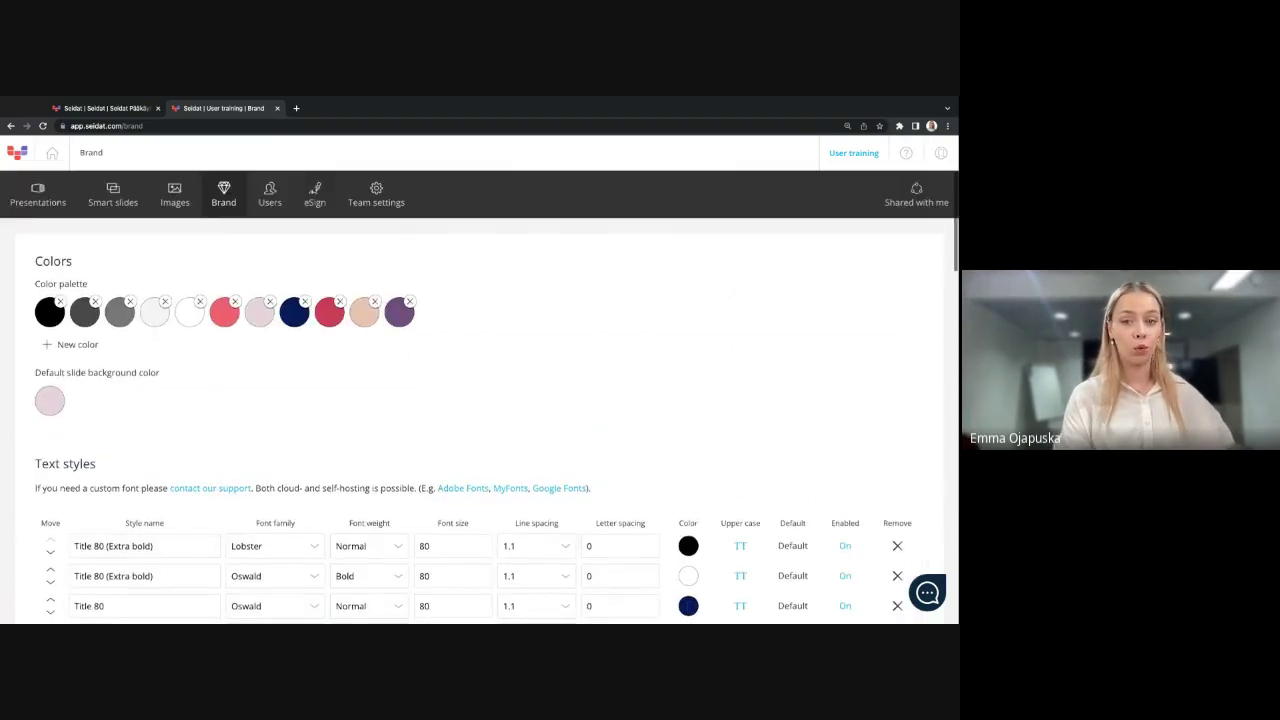
scroll(690, 329, down, 3)
scroll(690, 329, down, 2)
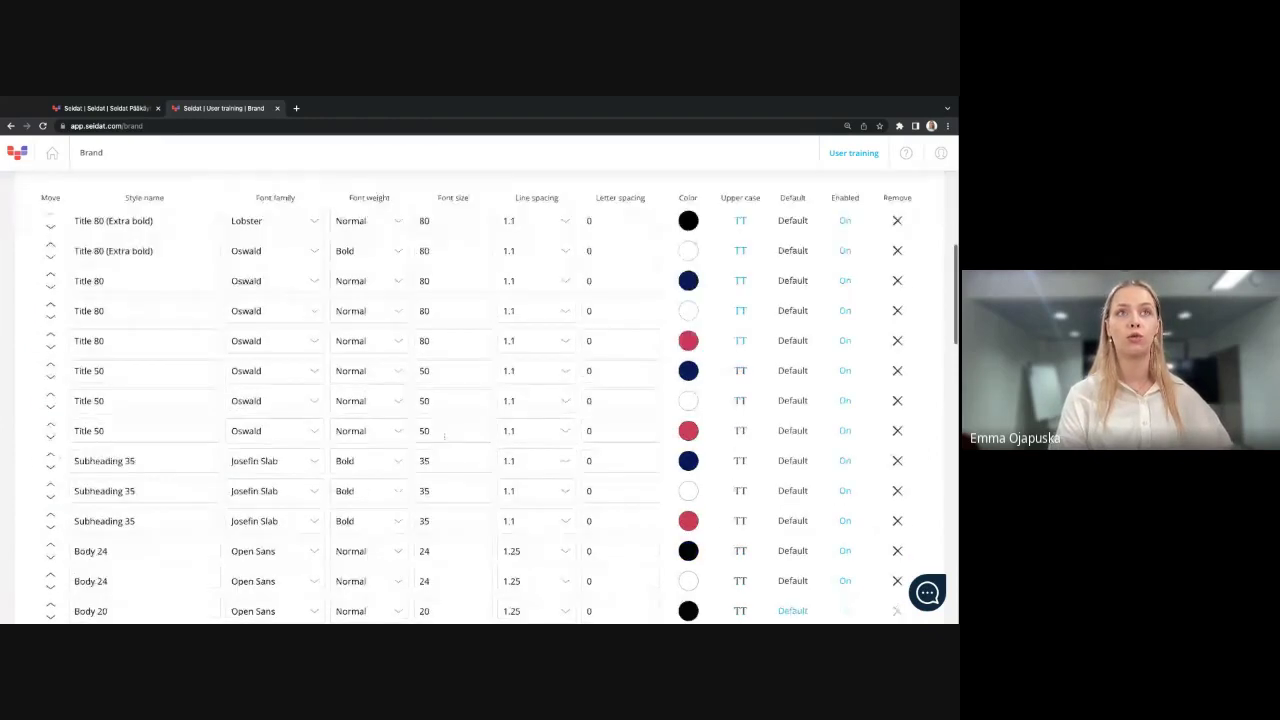
scroll(690, 329, up, 1)
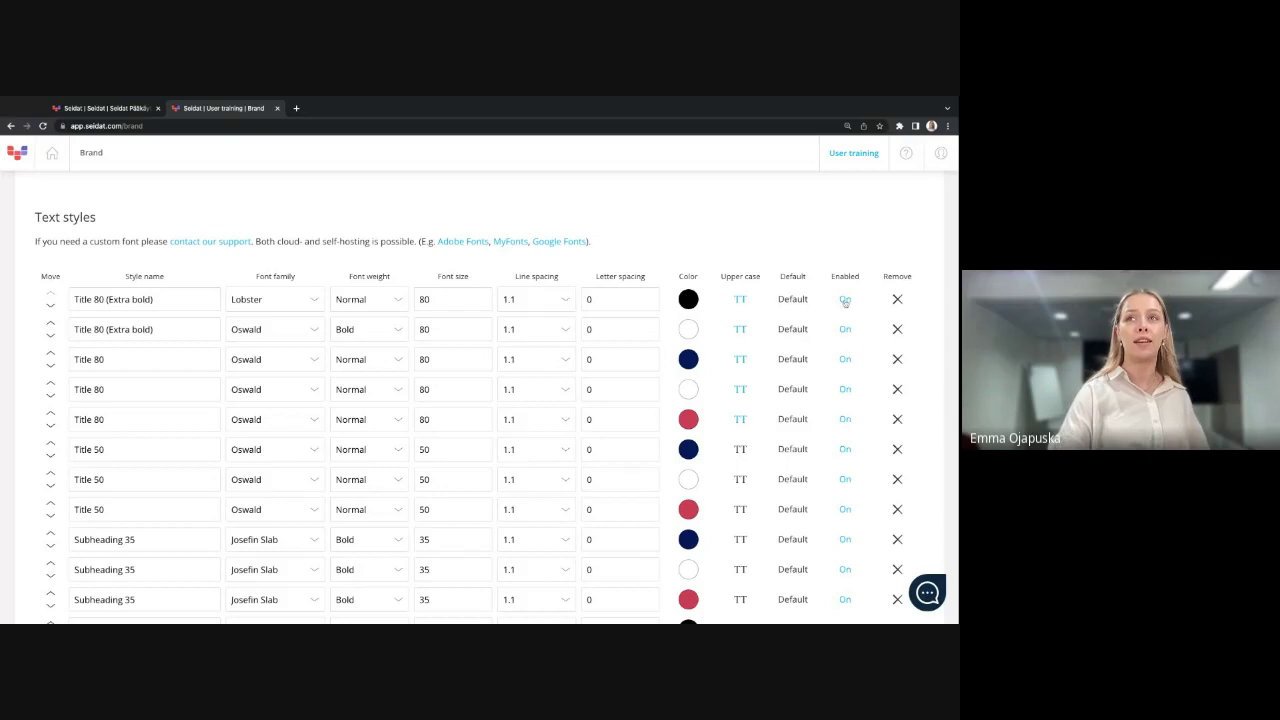
click(845, 300)
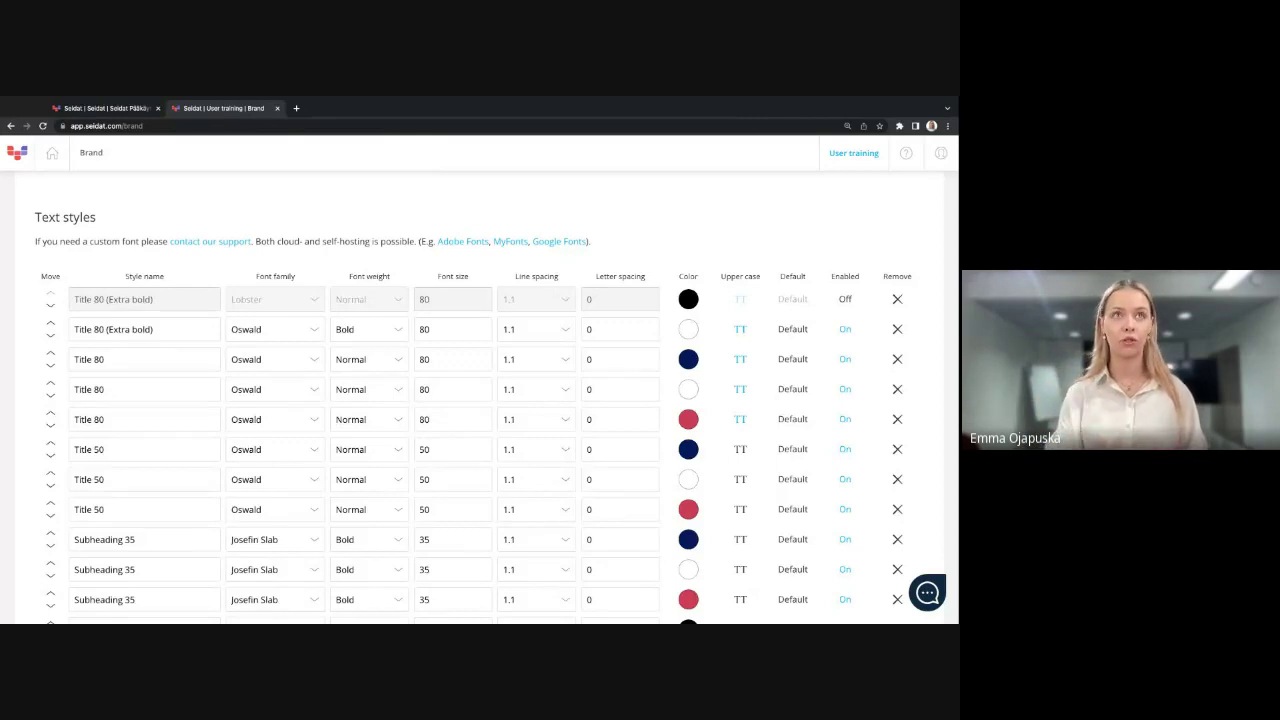
scroll(52, 188, up, 3)
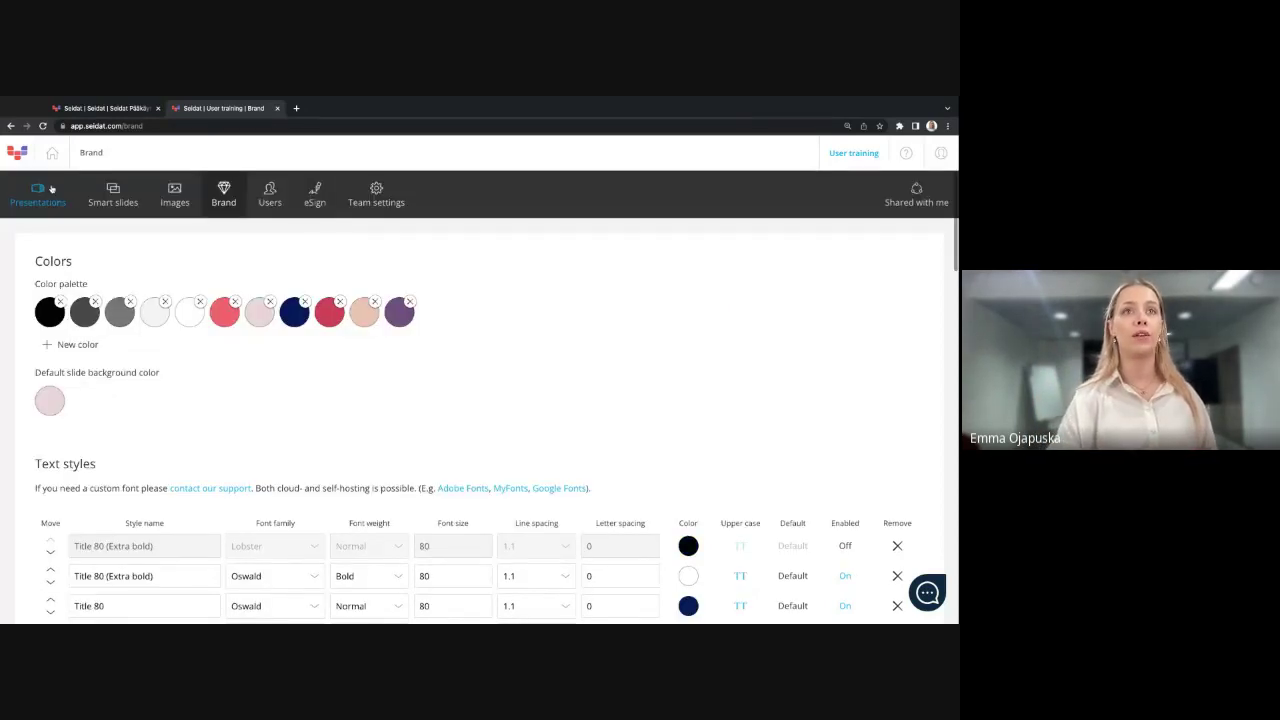
Step: Add an empty 300 by 120 text element to the Untitled slide and browse its text styles
click(38, 190)
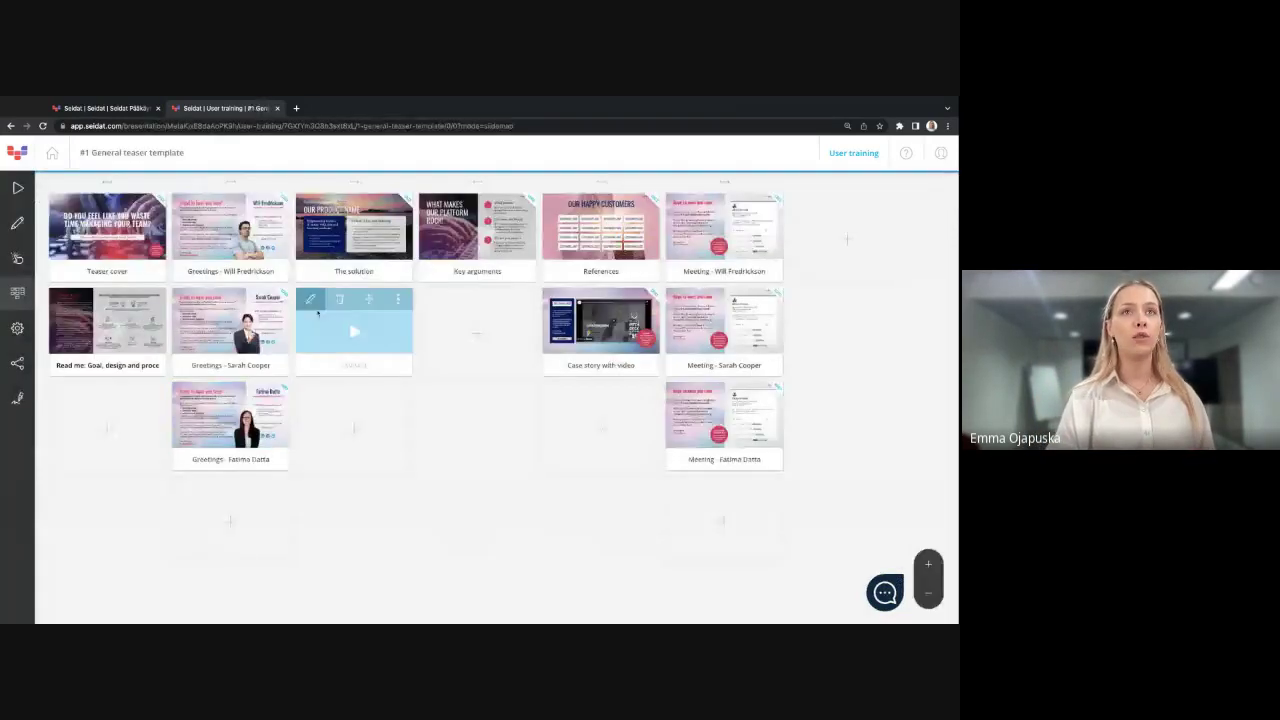
click(311, 300)
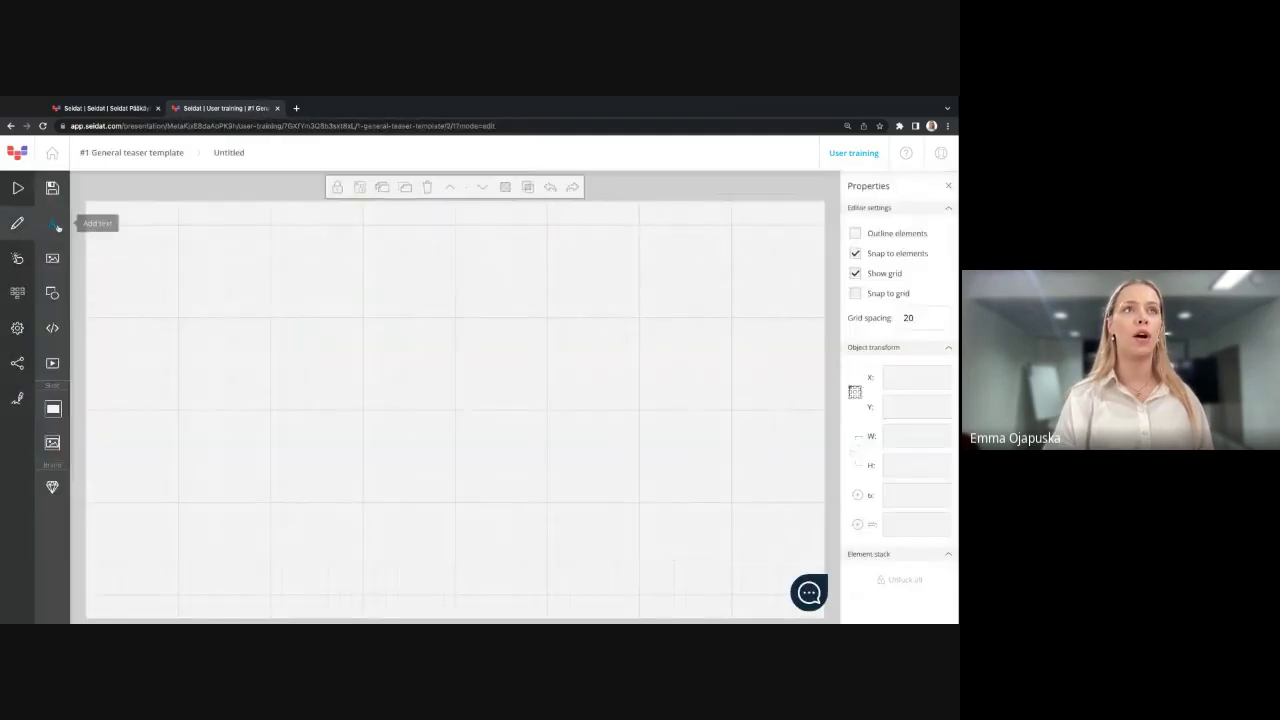
click(55, 225)
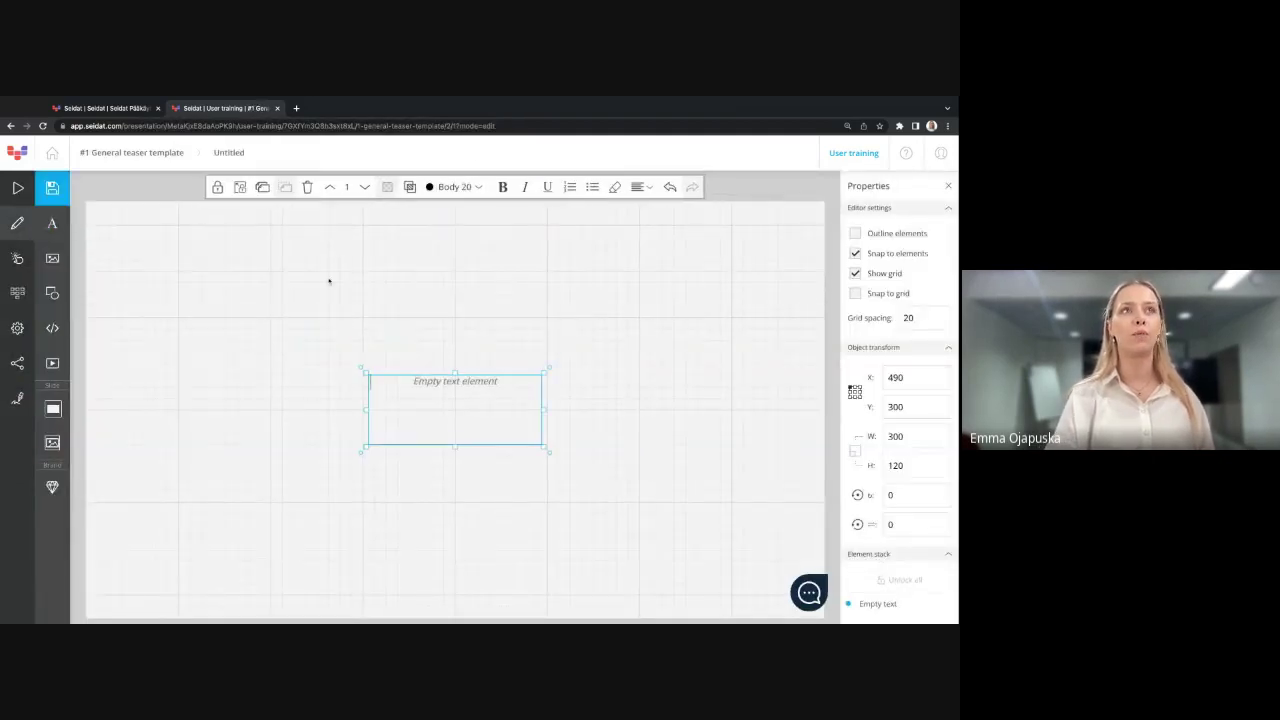
click(460, 187)
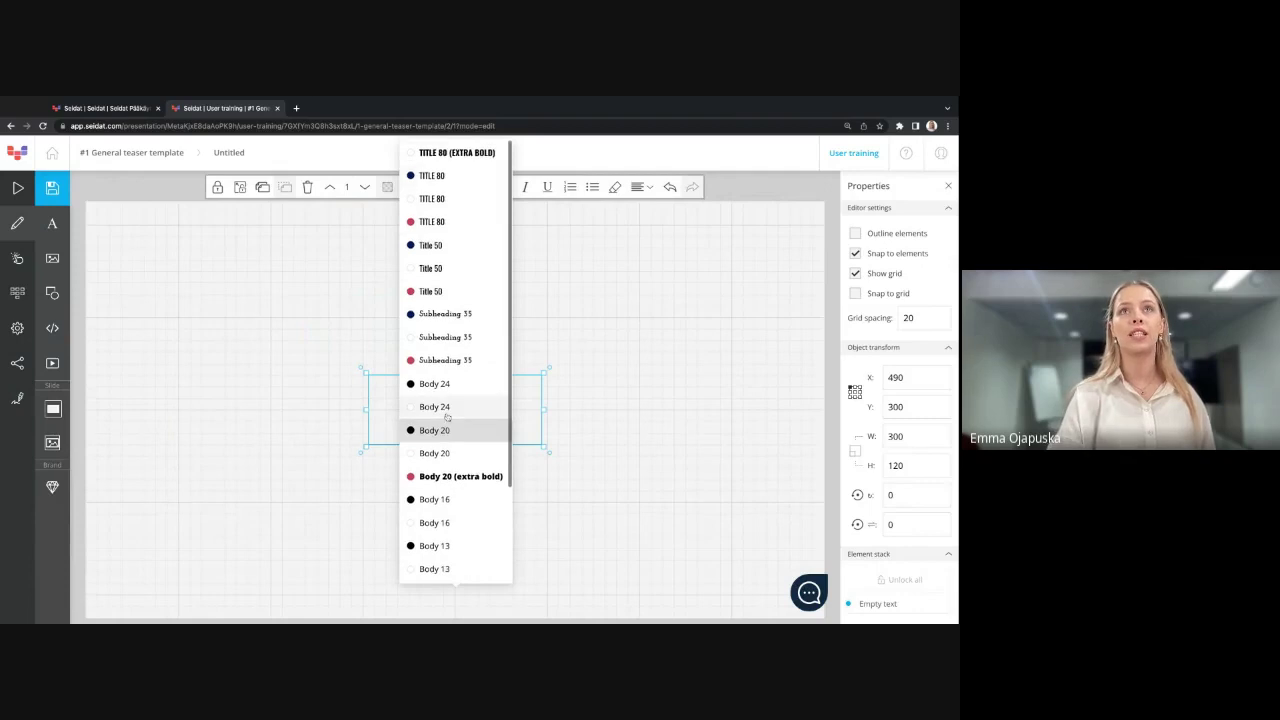
scroll(447, 417, up, 1)
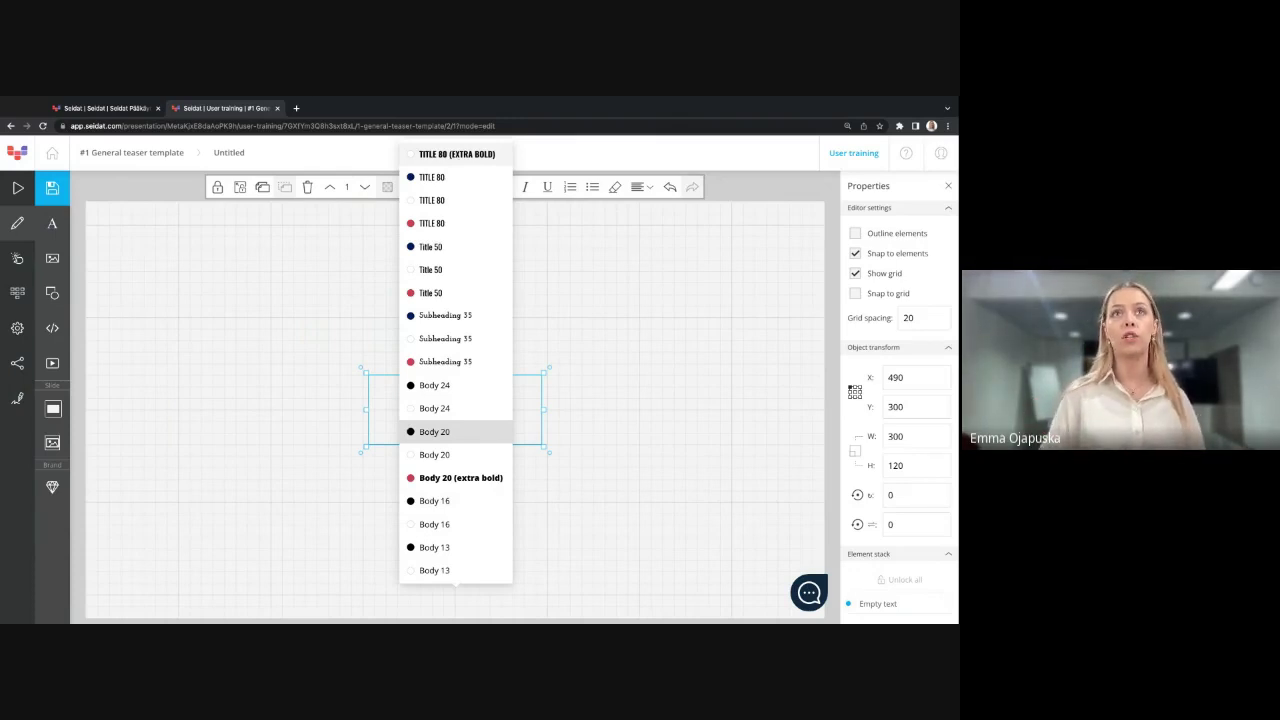
scroll(456, 575, down, 3)
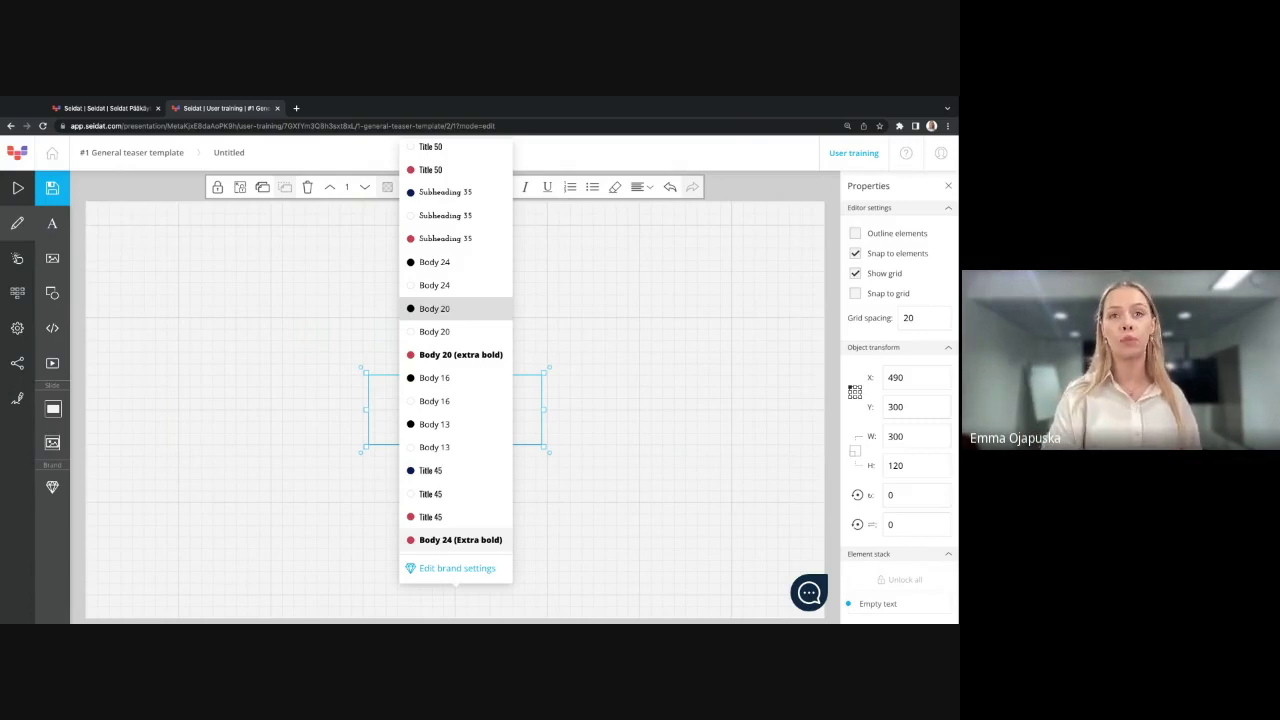
click(450, 575)
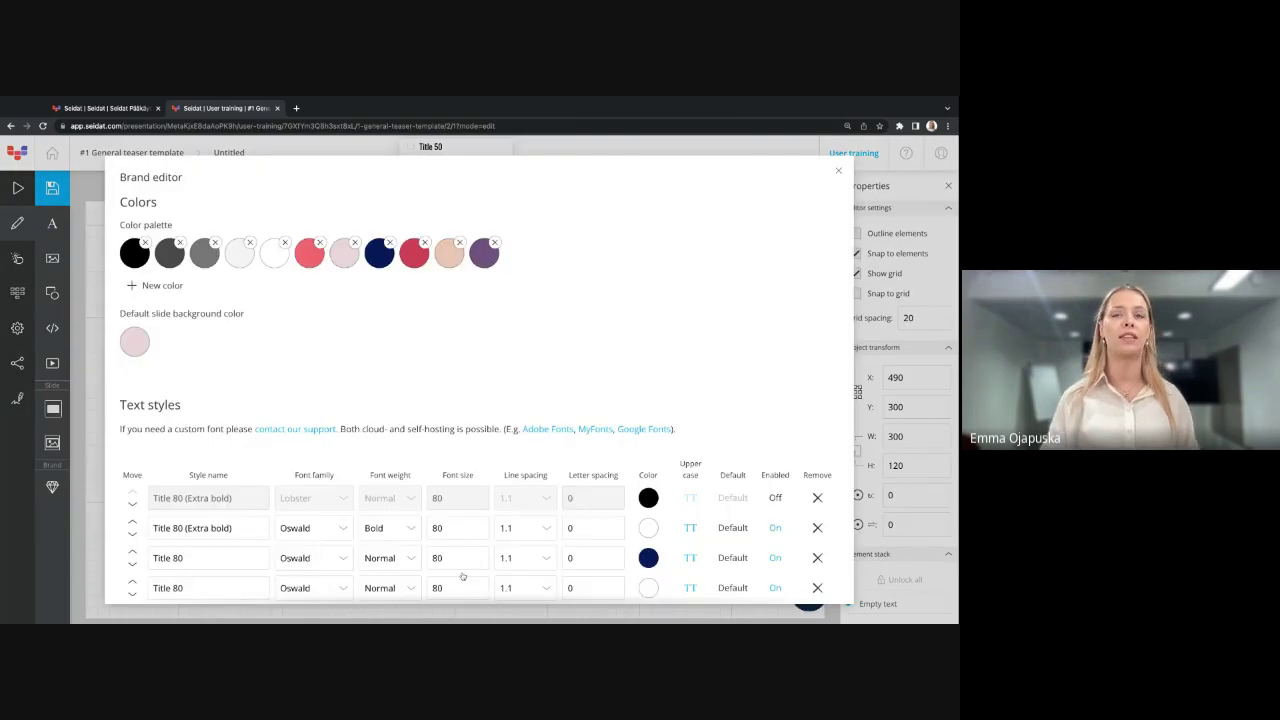
scroll(470, 570, down, 1)
scroll(500, 560, down, 4)
scroll(550, 540, down, 2)
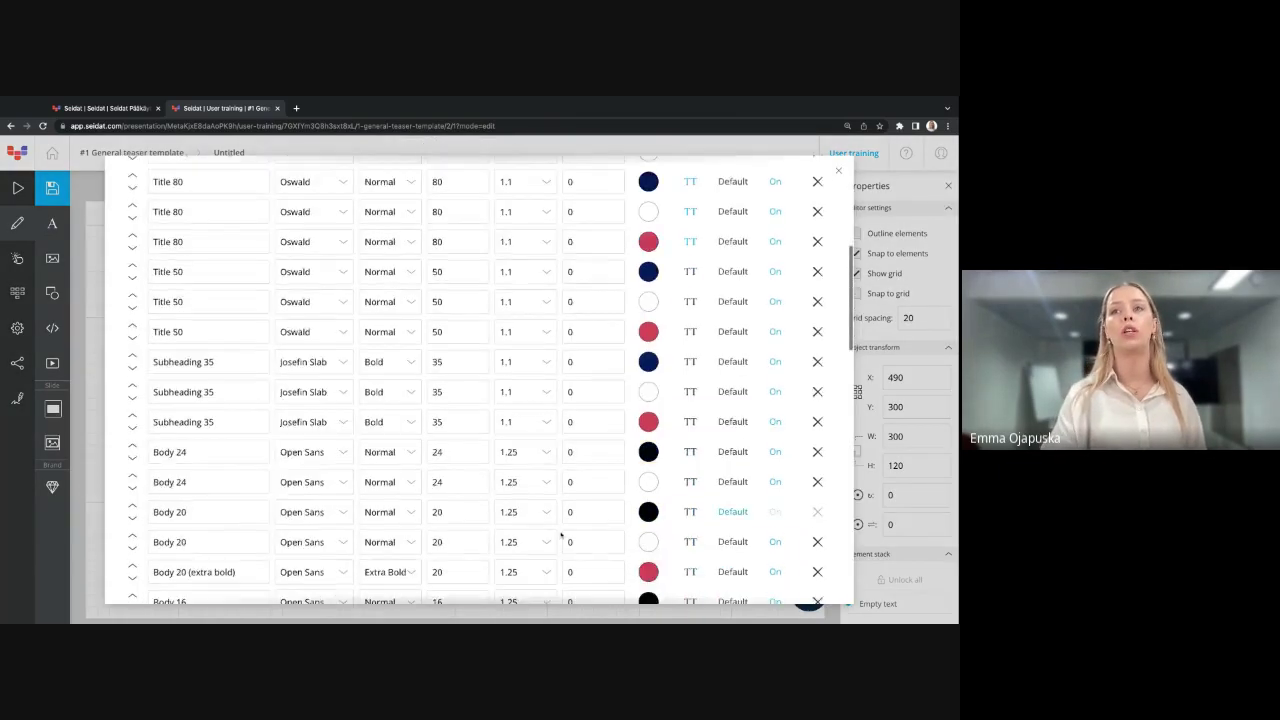
scroll(561, 537, down, 5)
scroll(561, 537, up, 15)
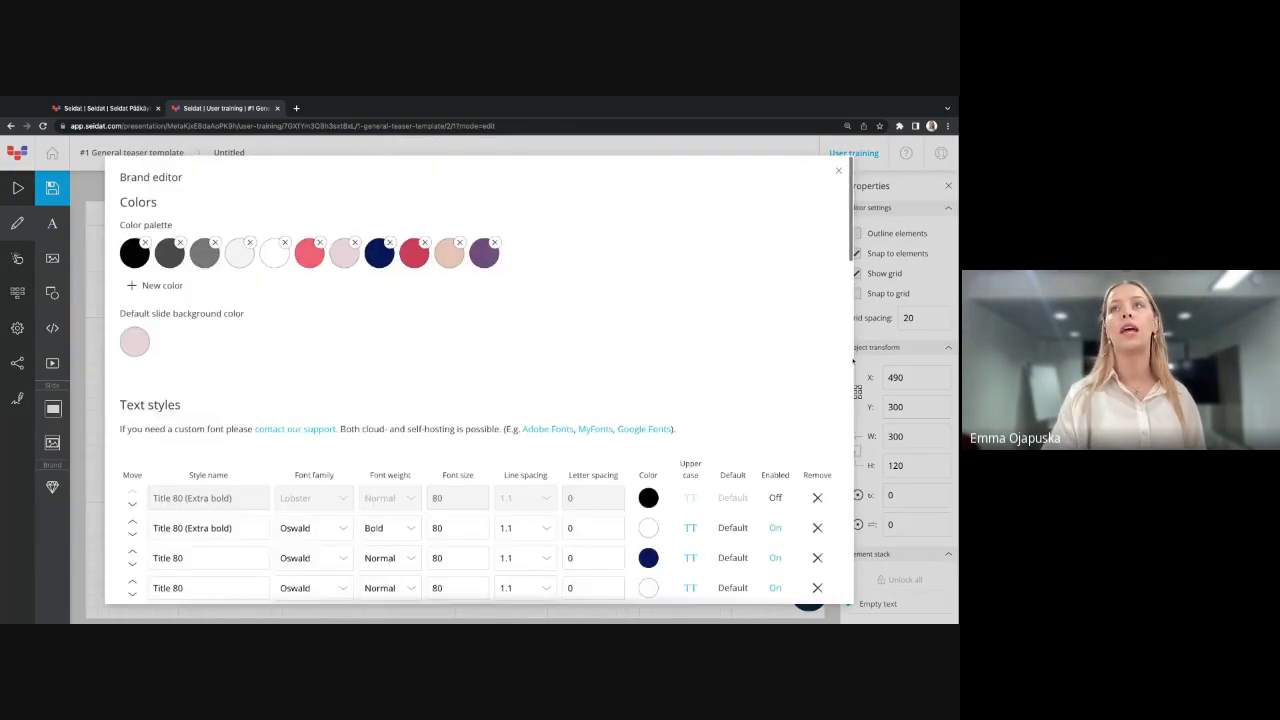
click(839, 174)
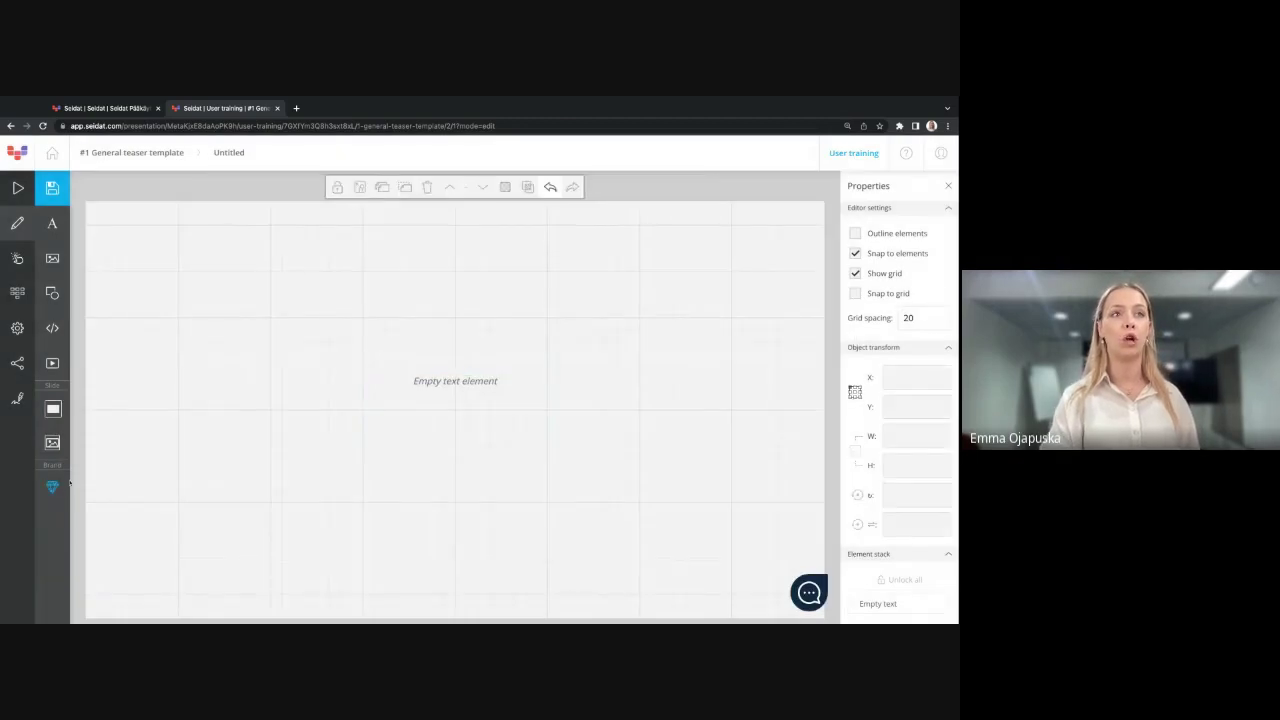
click(52, 486)
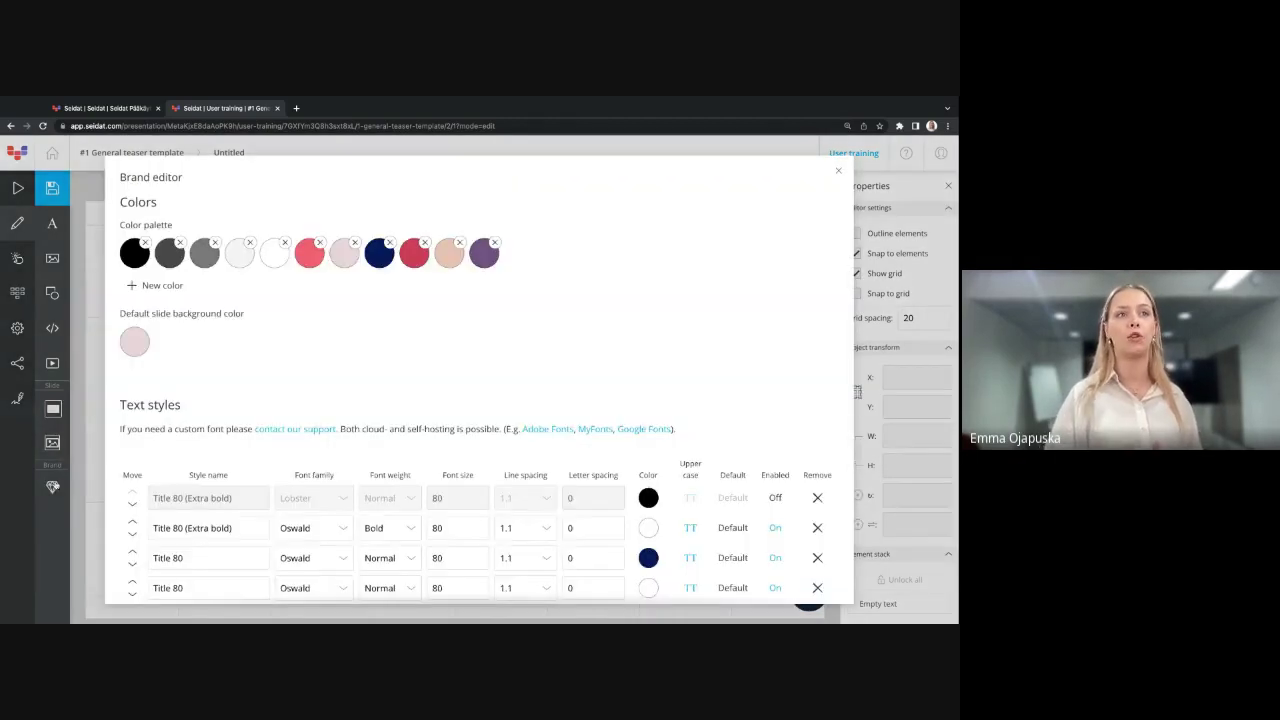
click(839, 171)
Step: Return to the Presentations home and switch to the Smart slides tab
click(51, 153)
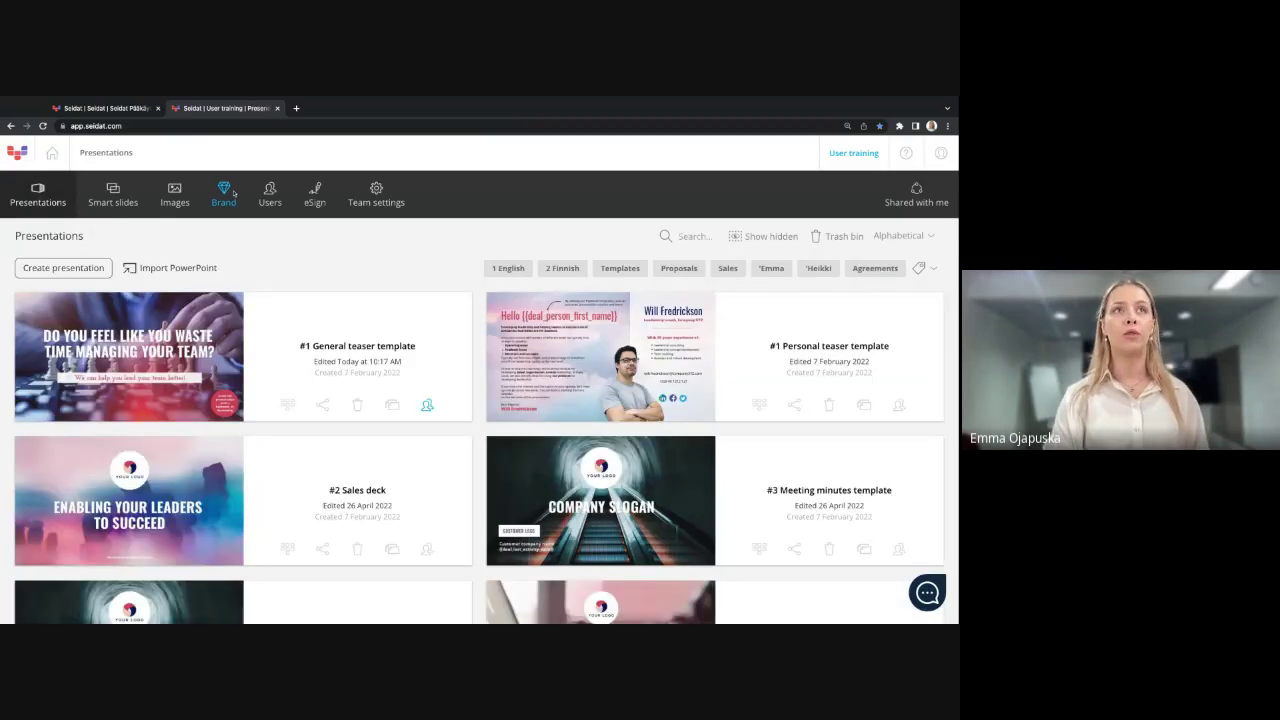
click(116, 203)
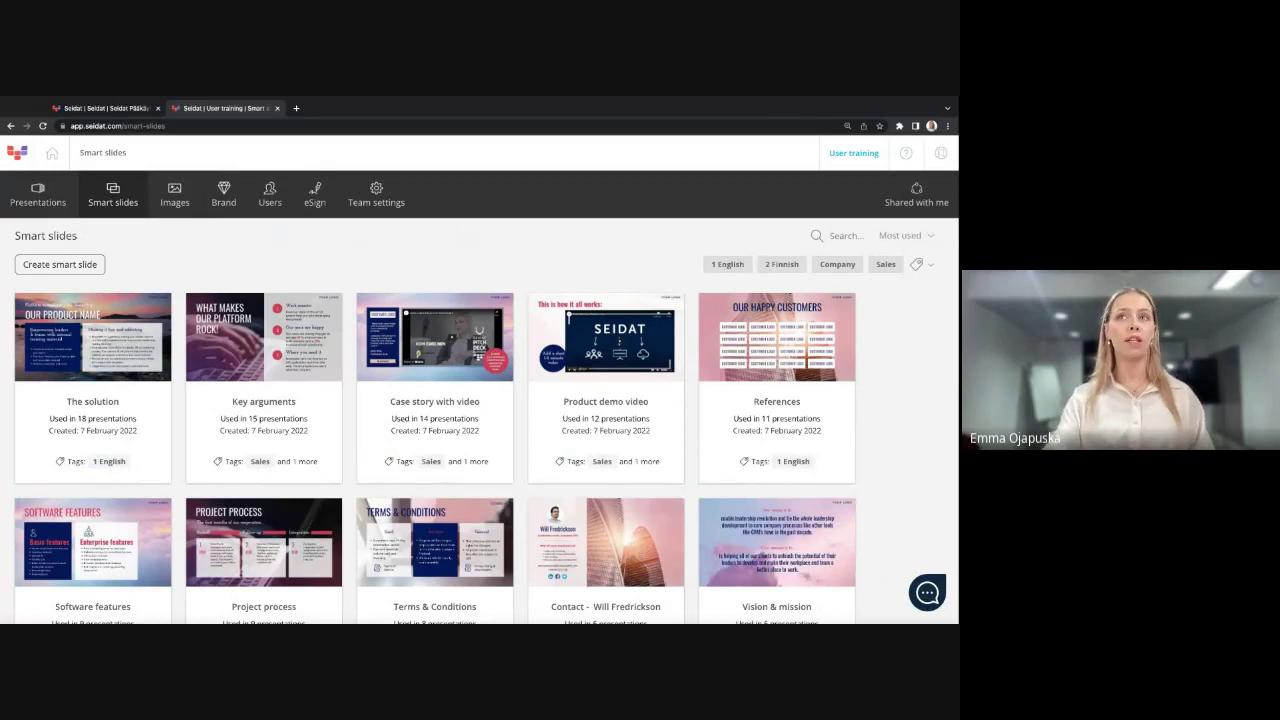
mouse_move(264, 337)
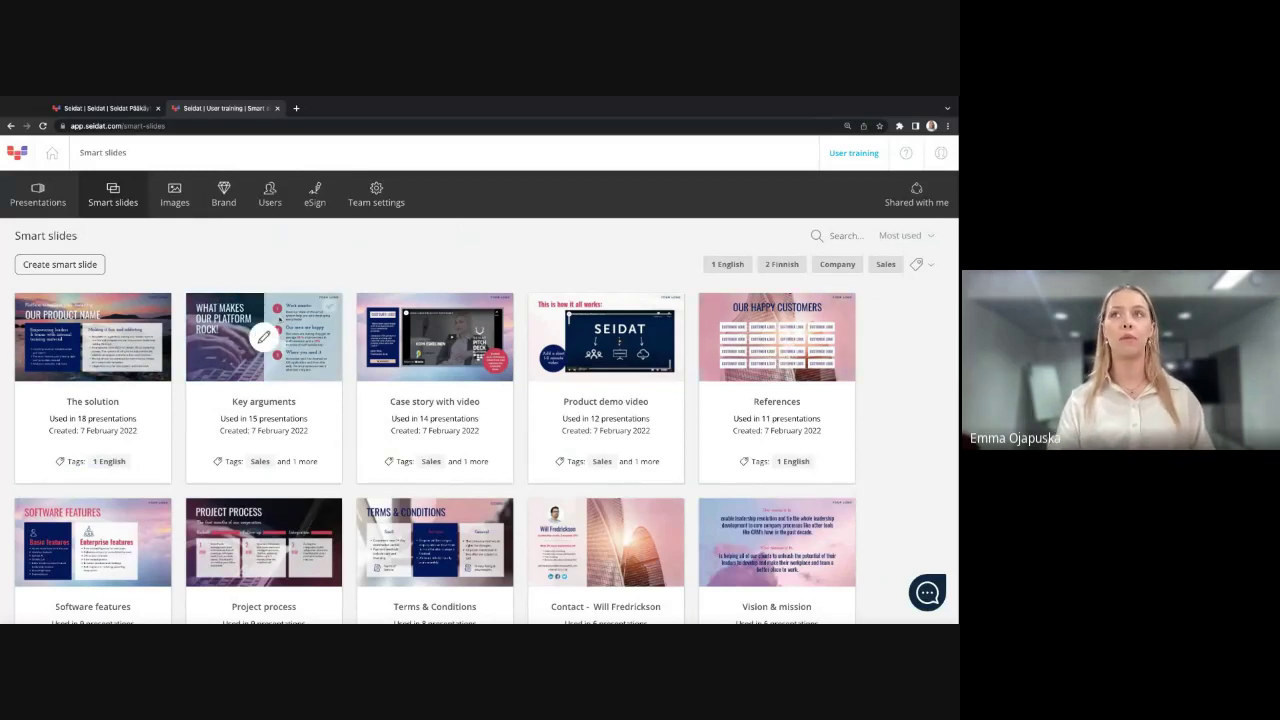
click(912, 236)
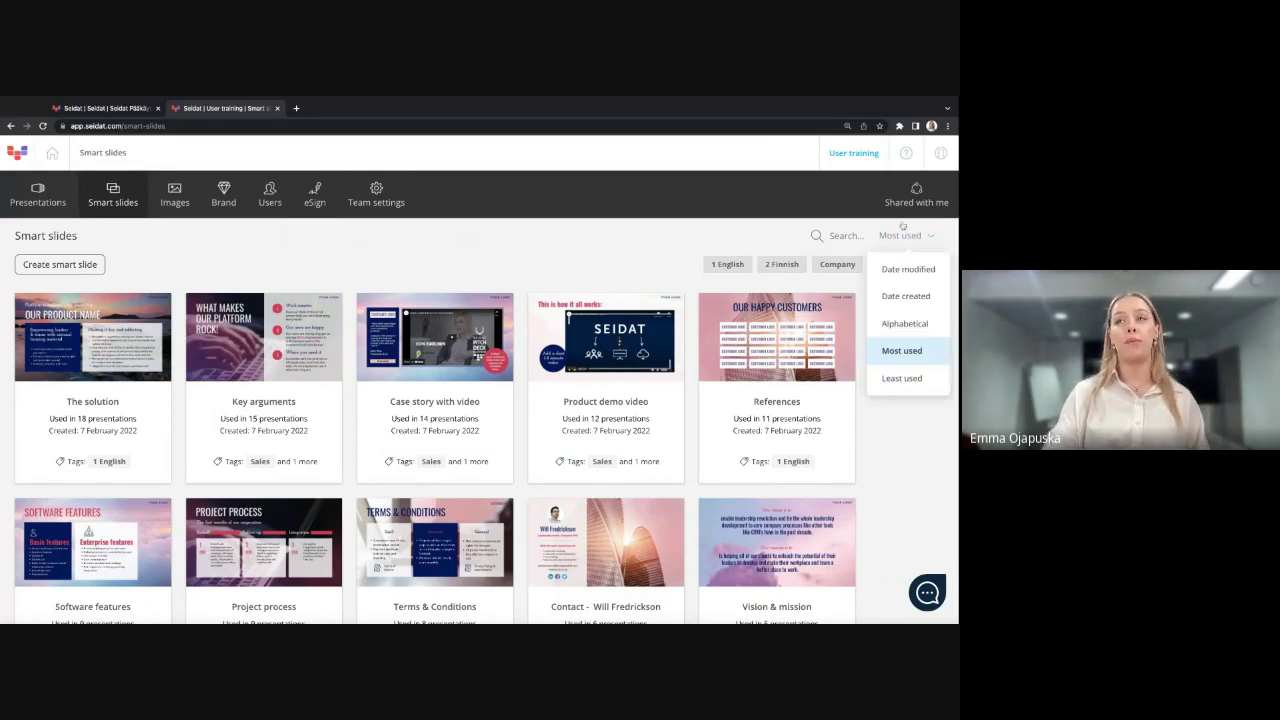
click(924, 299)
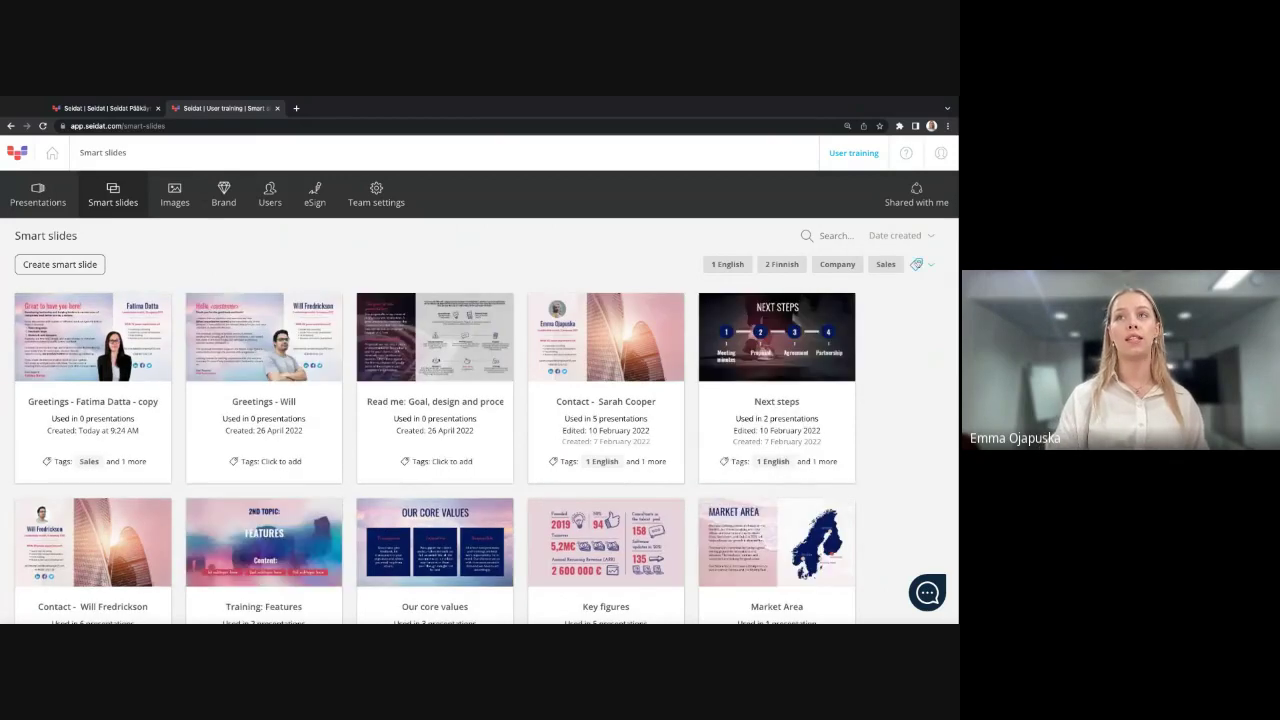
mouse_move(92, 337)
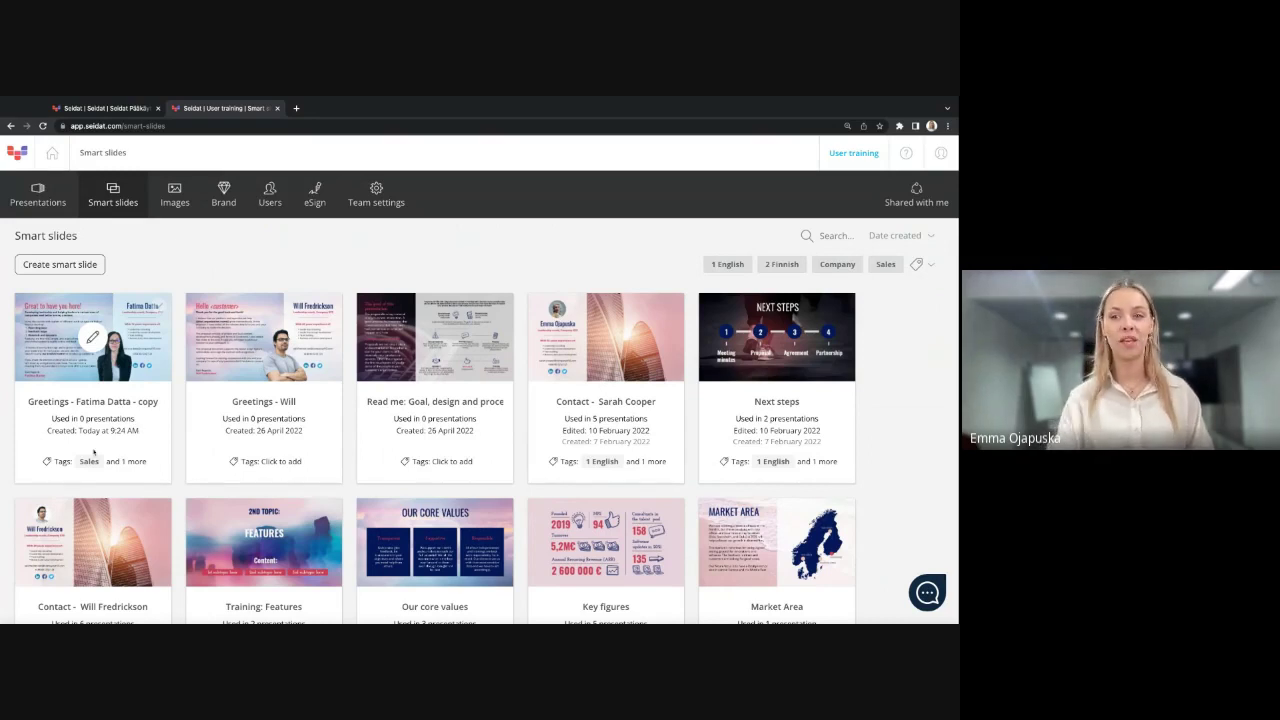
click(900, 235)
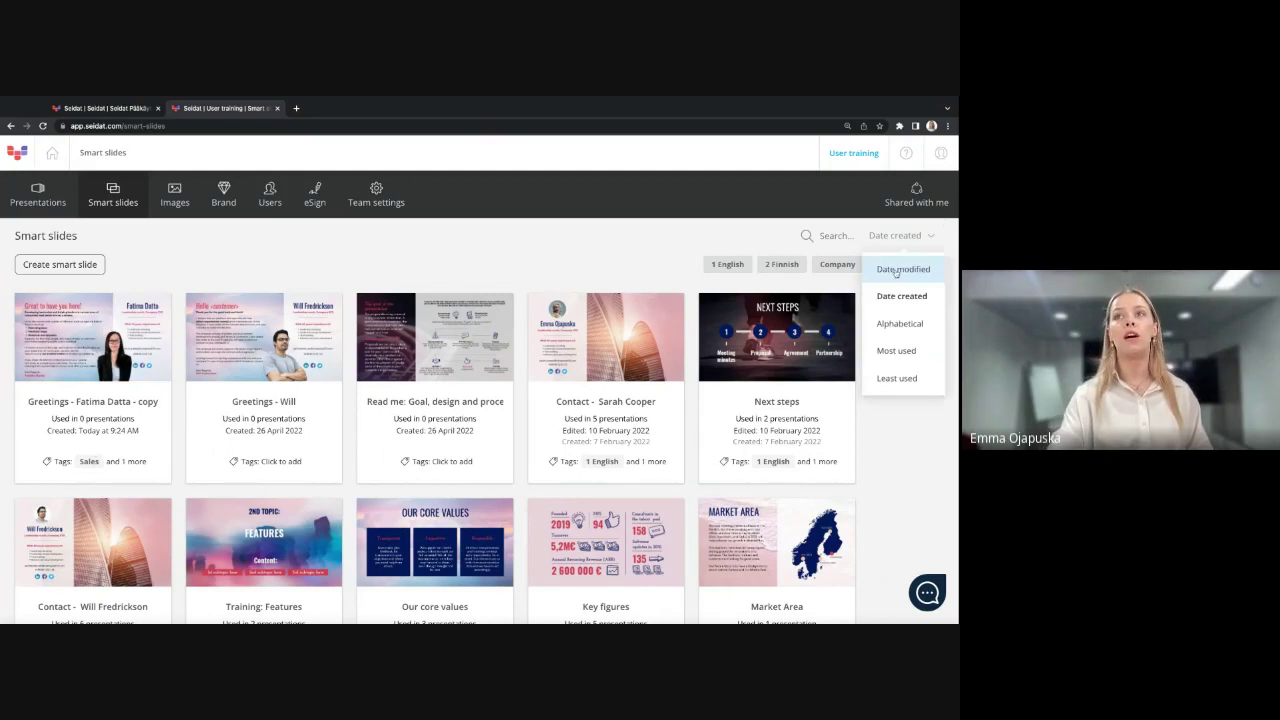
click(927, 355)
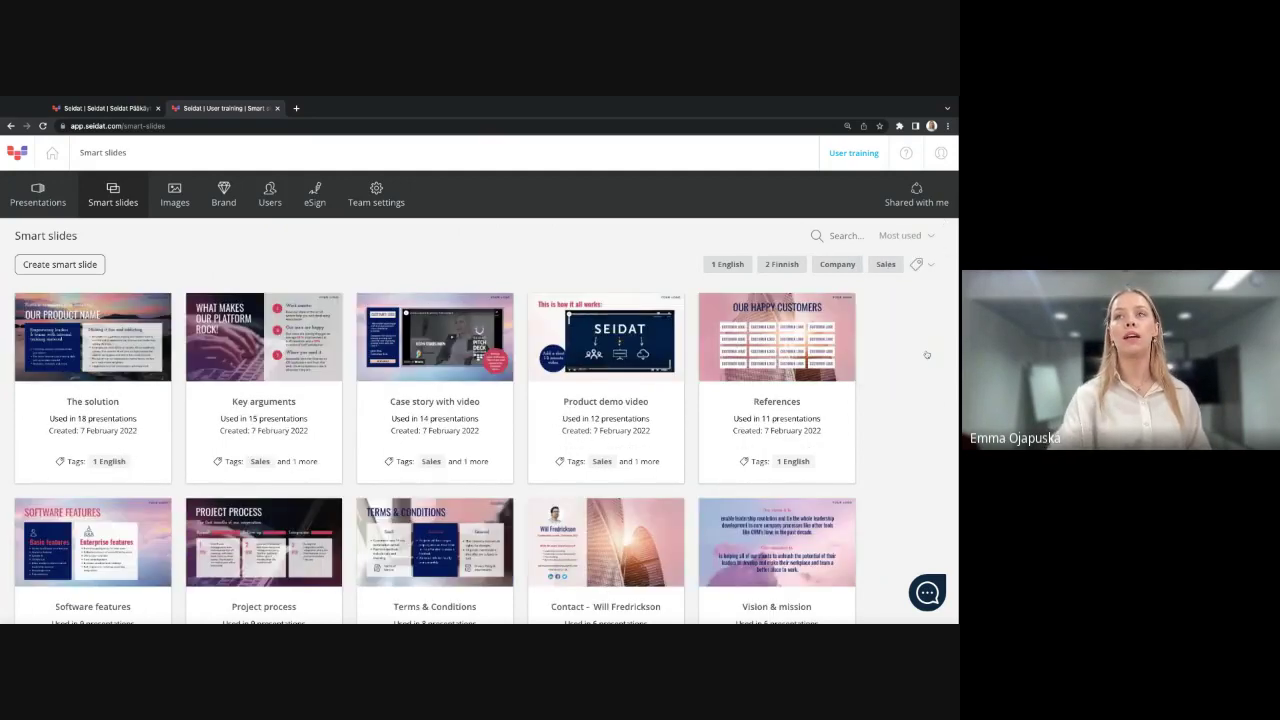
click(908, 238)
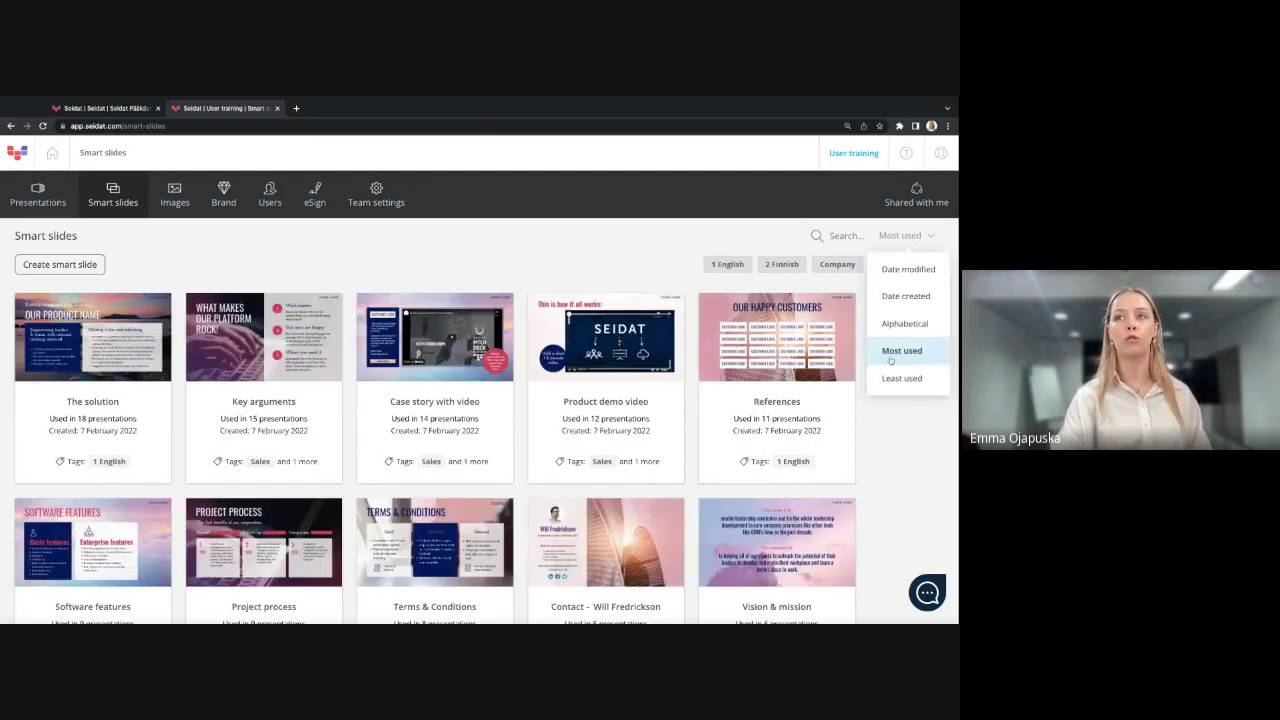
click(231, 249)
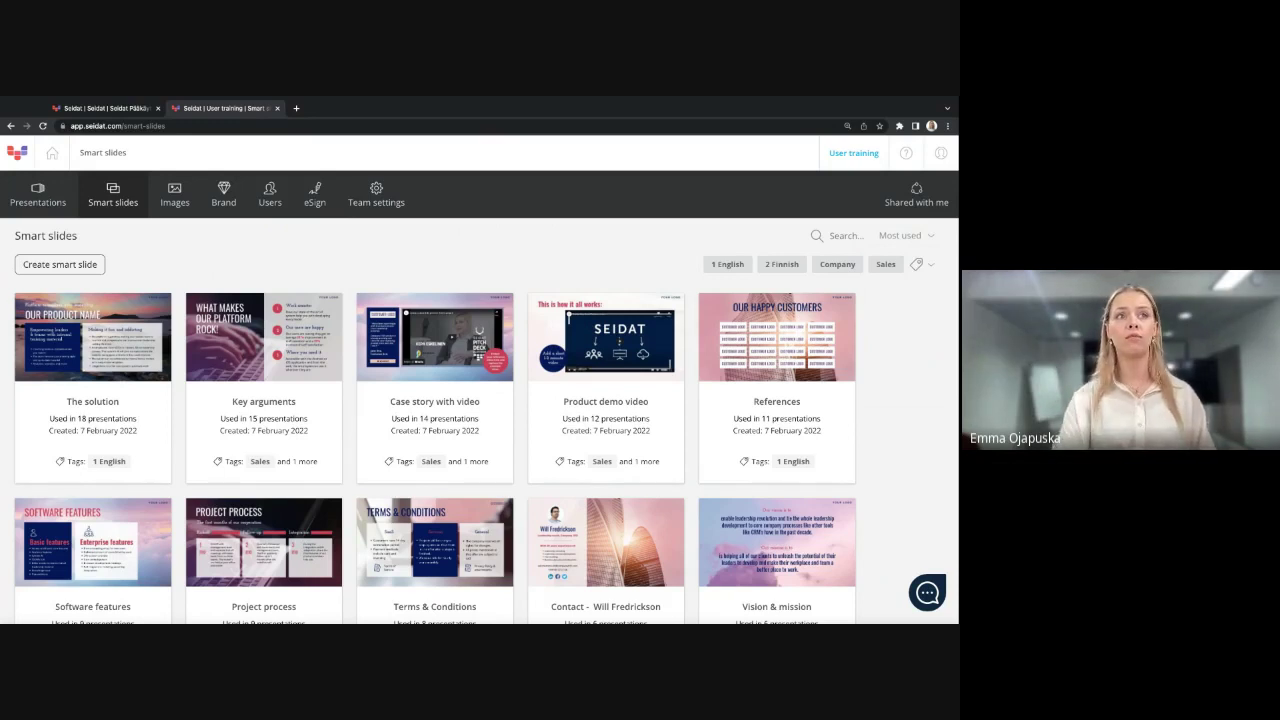
mouse_move(93, 380)
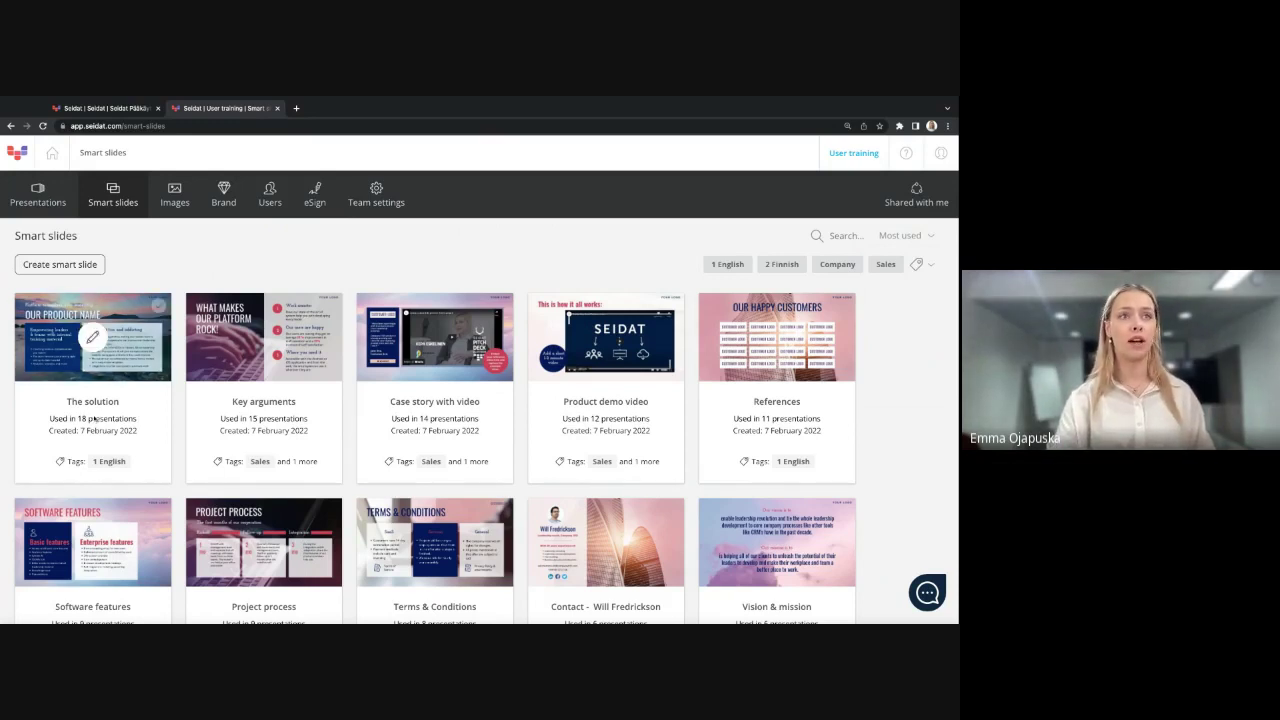
click(124, 421)
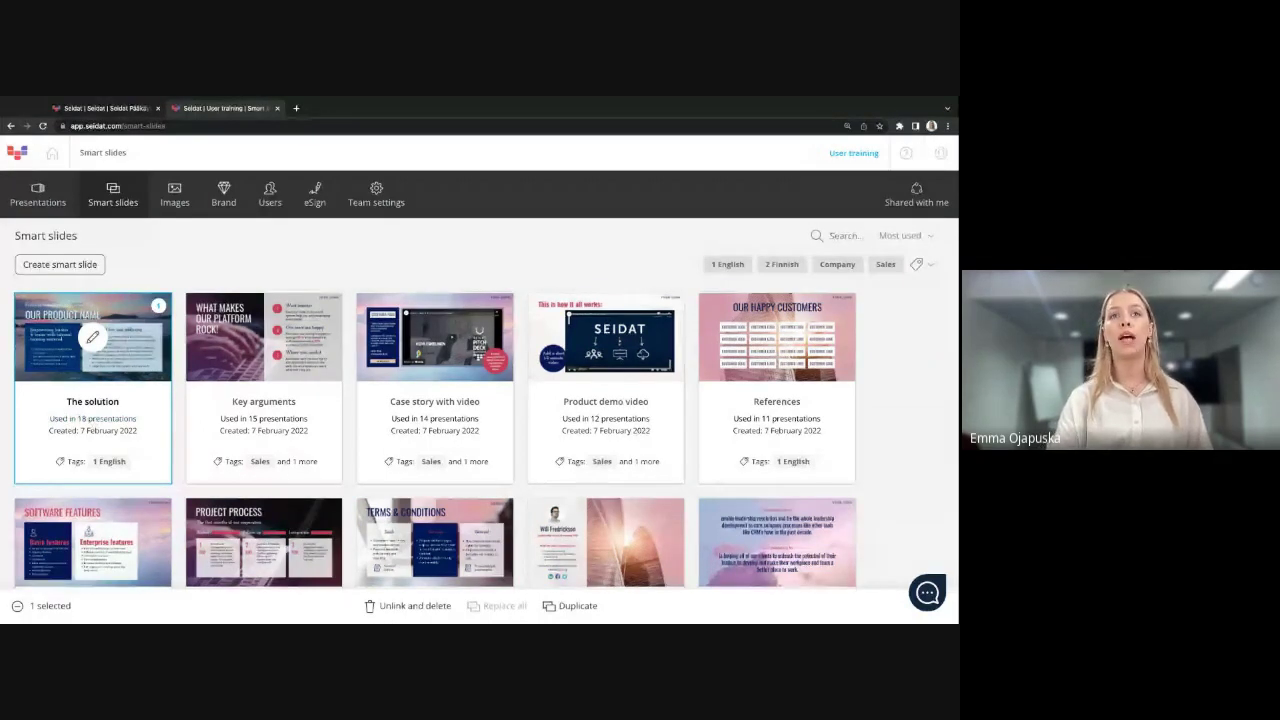
click(92, 337)
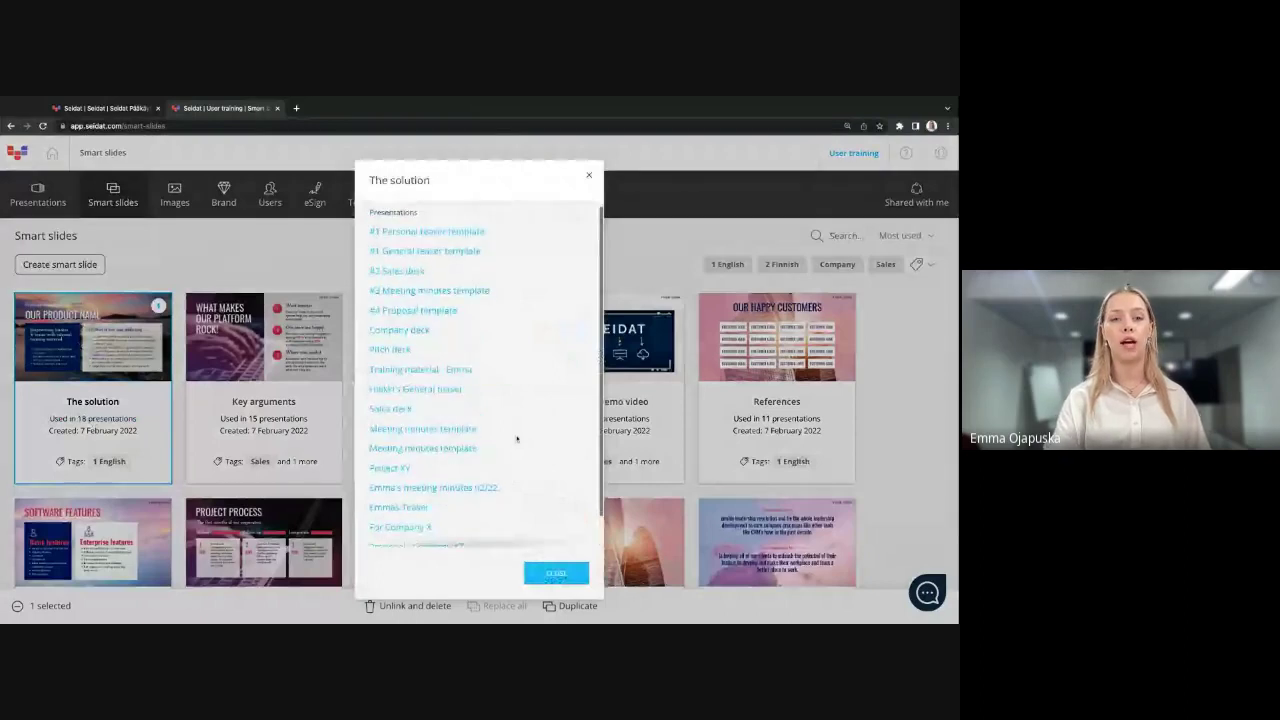
scroll(520, 430, down, 2)
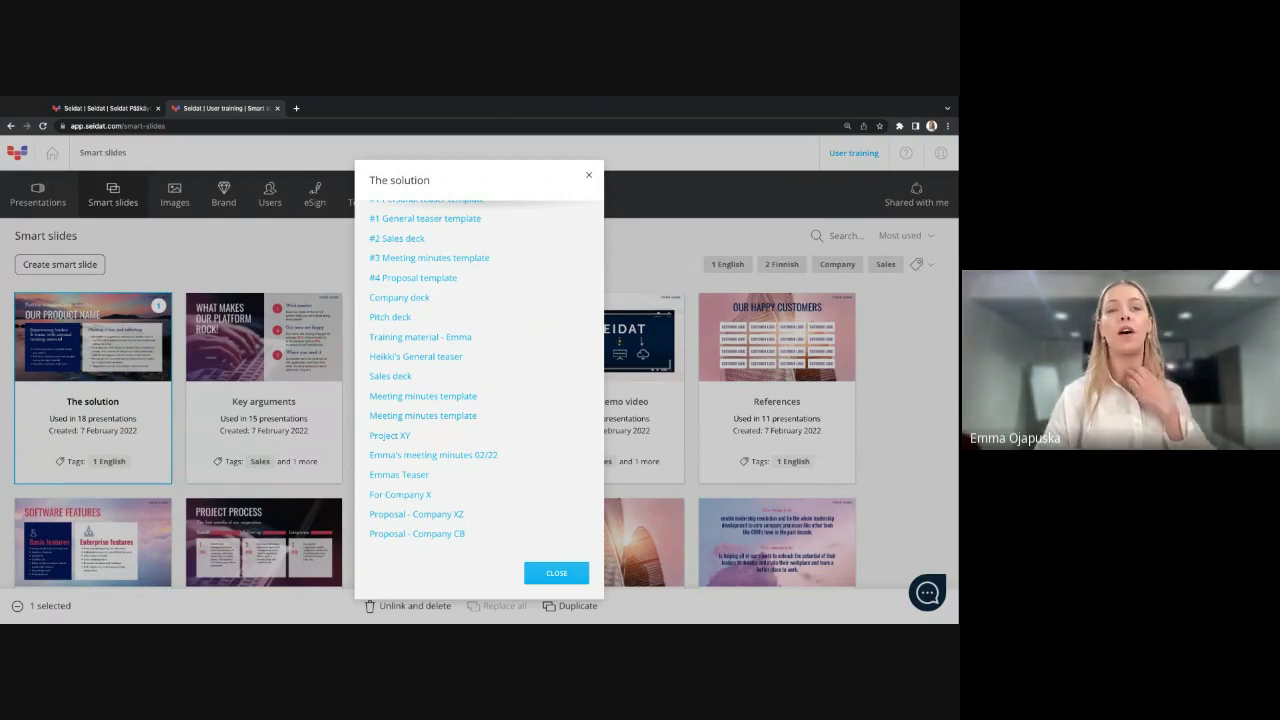
click(286, 277)
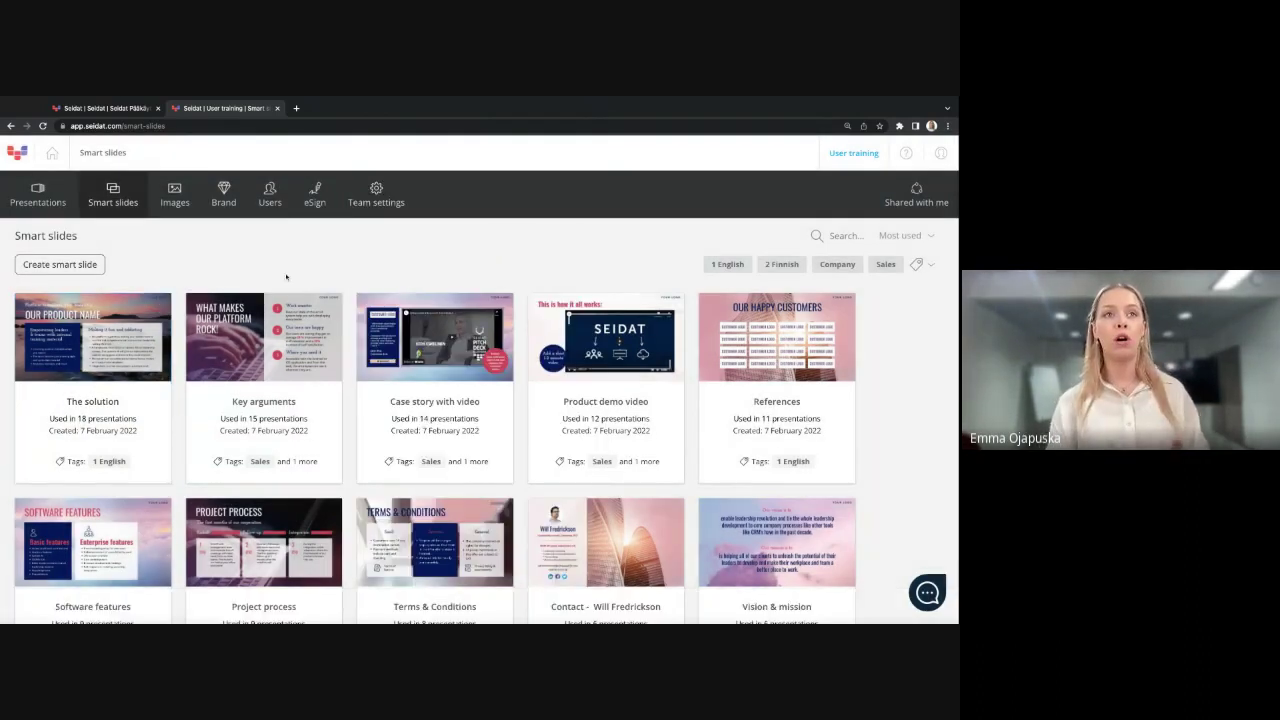
mouse_move(263, 338)
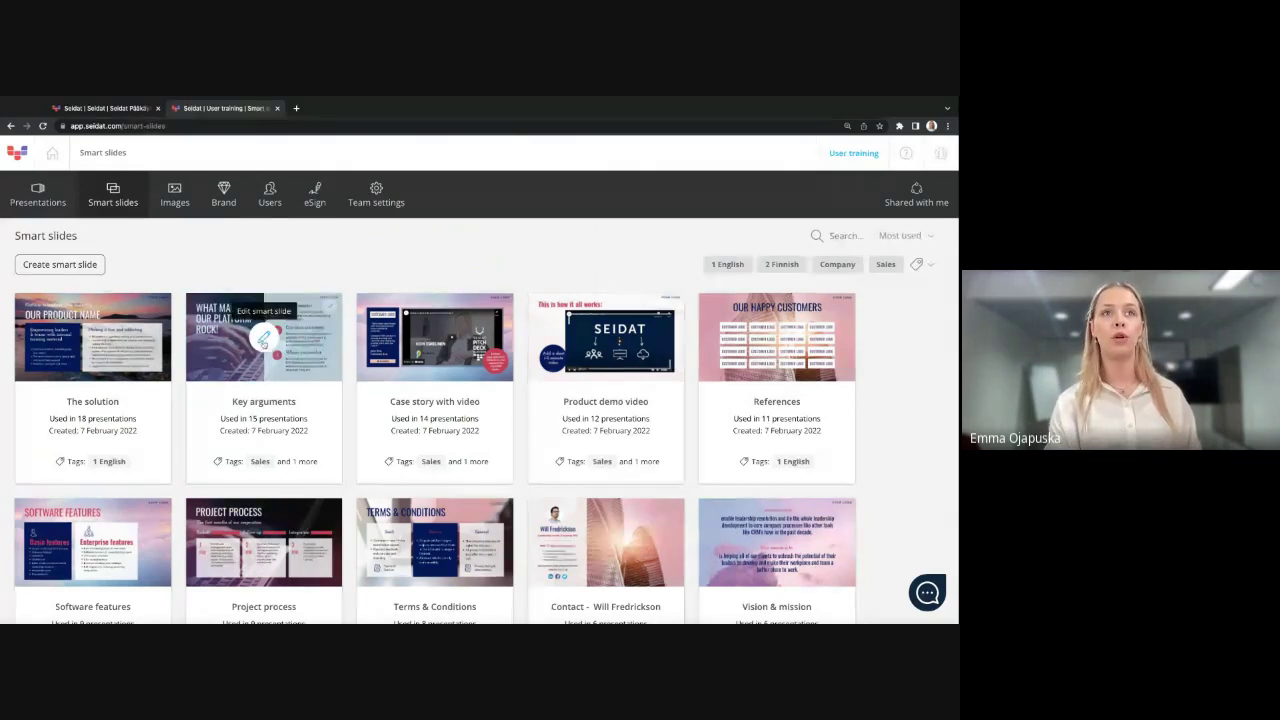
click(279, 401)
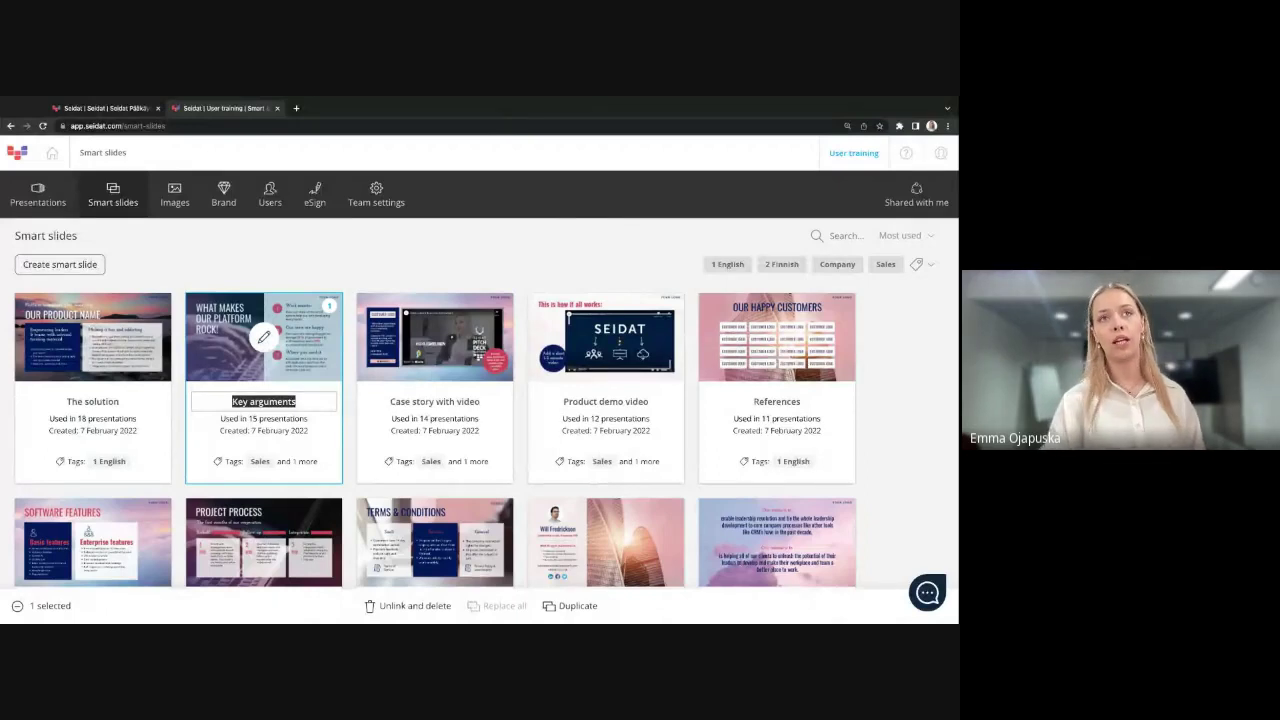
click(330, 267)
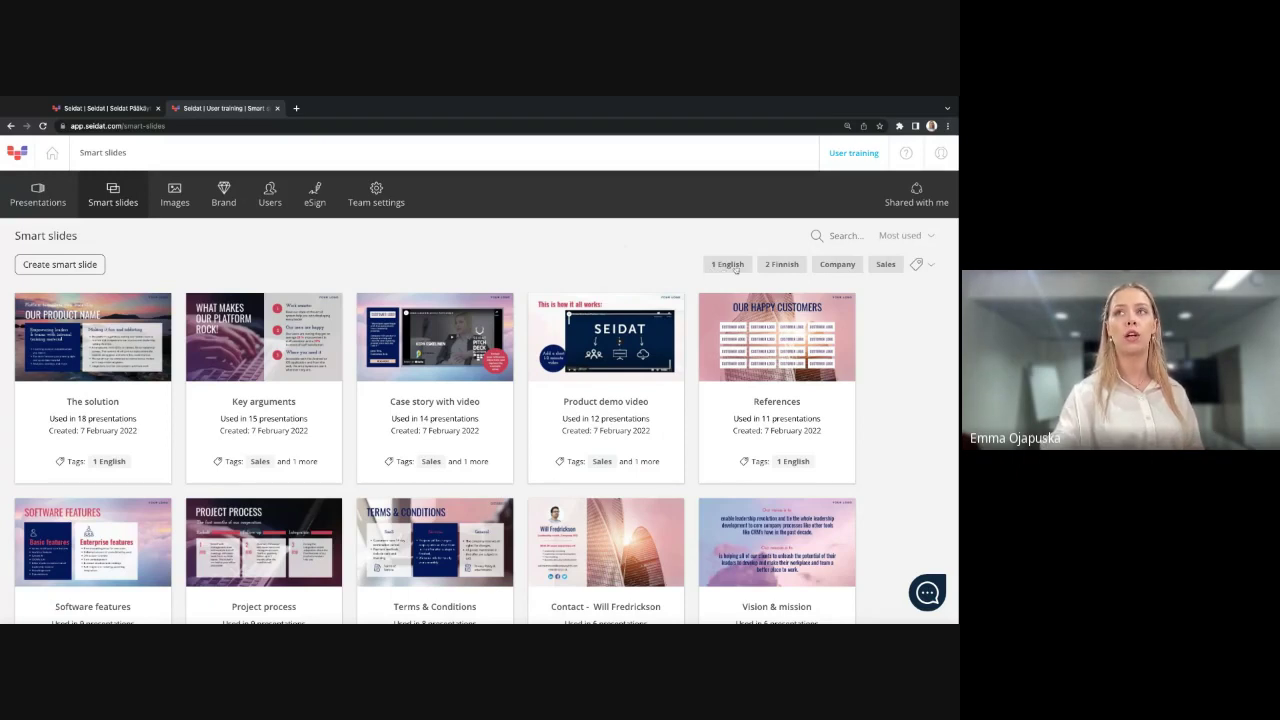
Step: Pin the person's name tag as a quick filter from the full tag list
click(926, 268)
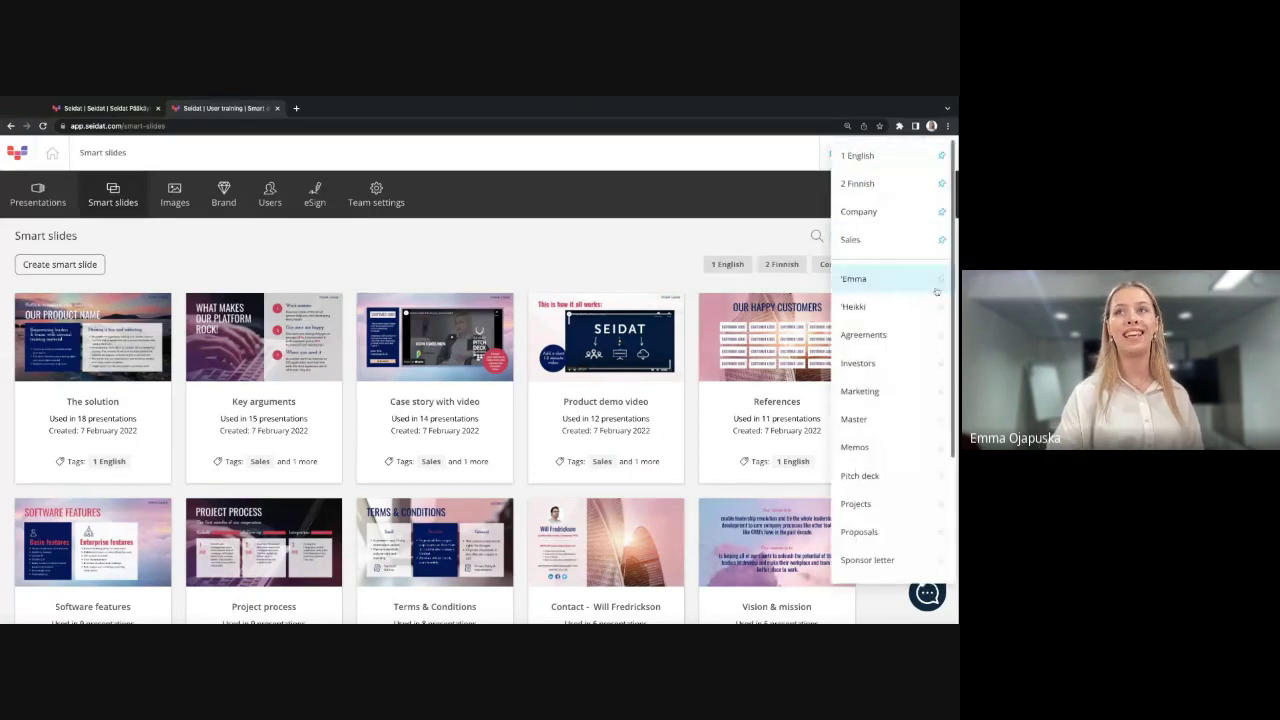
scroll(930, 280, down, 2)
scroll(936, 292, down, 1)
scroll(934, 285, up, 3)
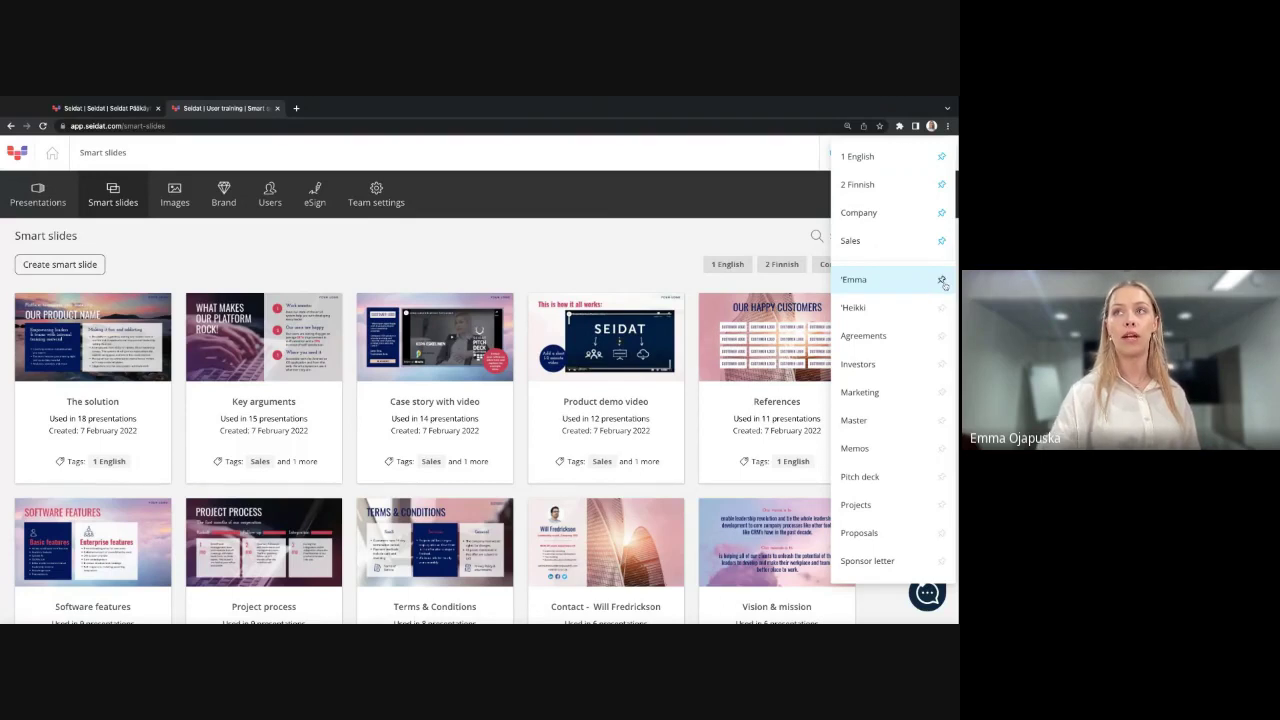
click(943, 284)
click(509, 266)
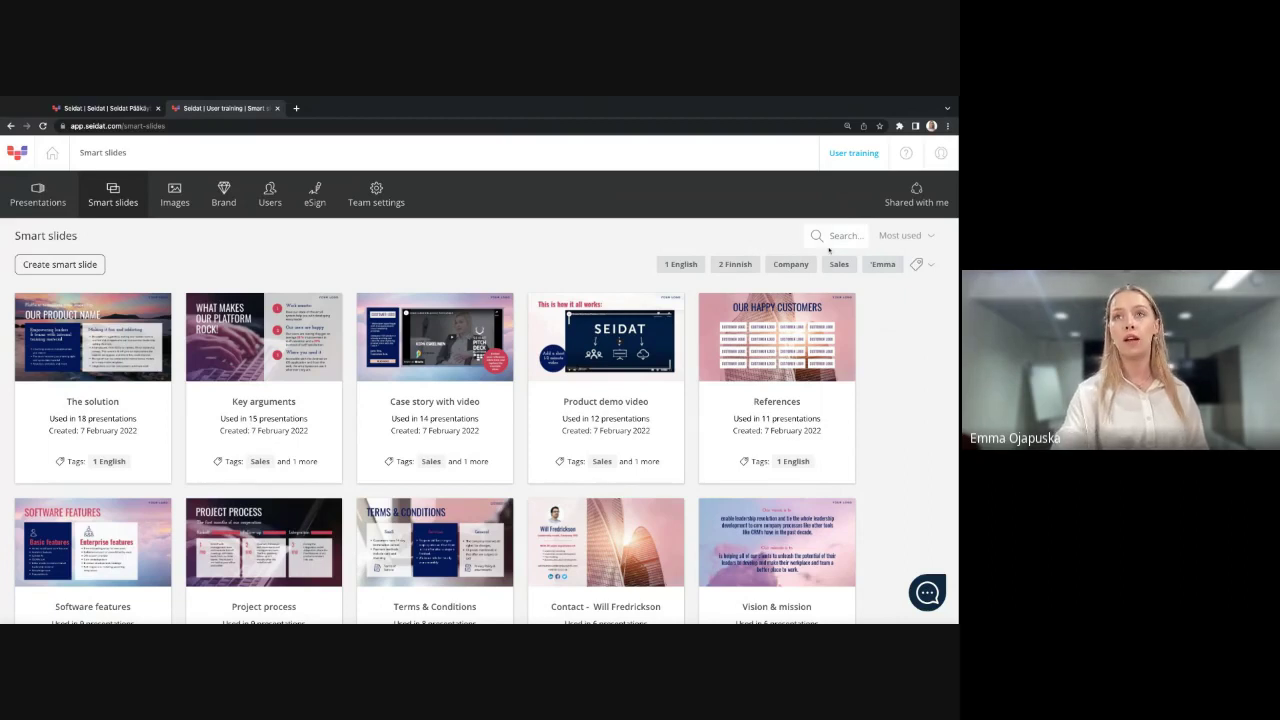
Step: Try the 1 English filter, clear it, then filter by 2 Finnish to leave Cover page
click(681, 264)
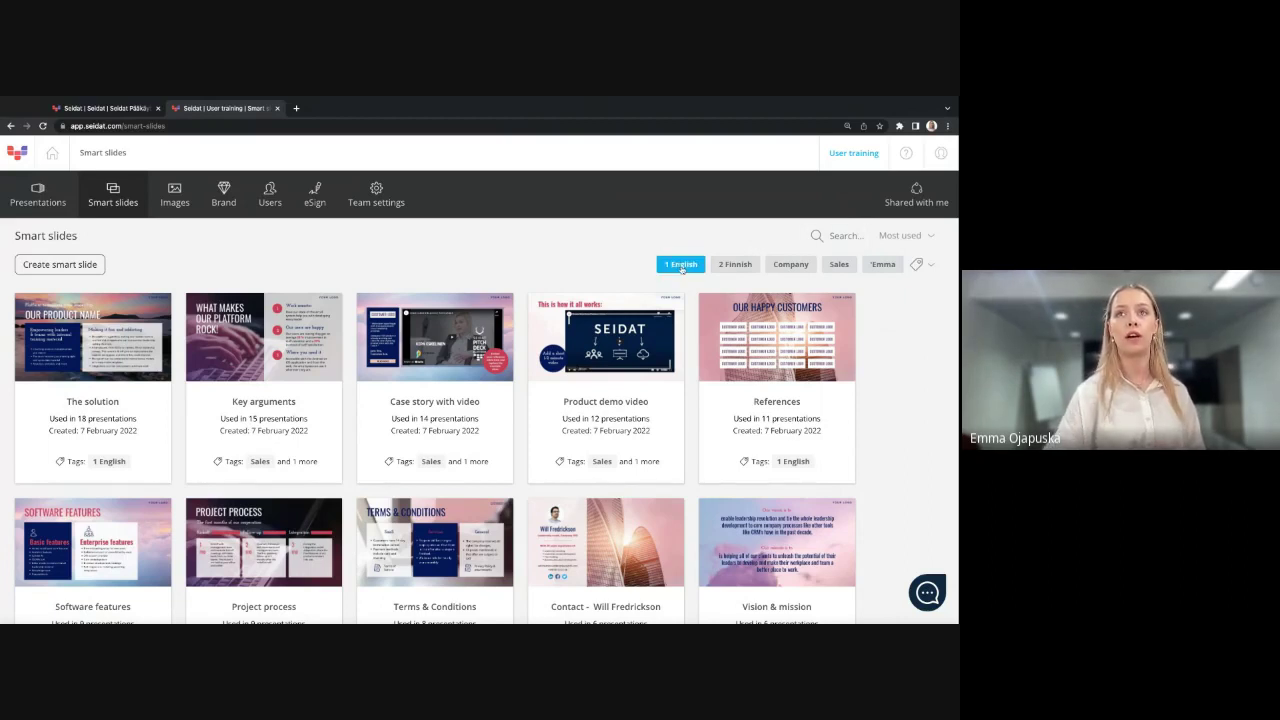
scroll(686, 449, down, 1)
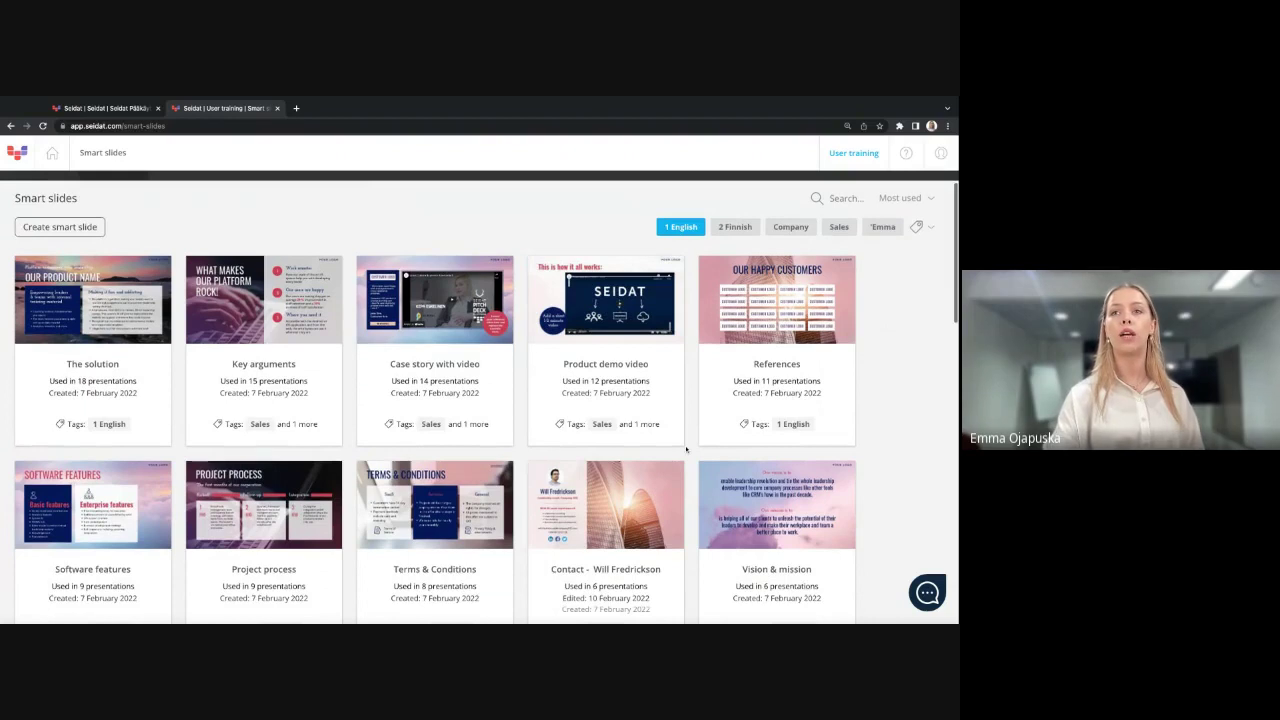
scroll(686, 449, down, 4)
scroll(686, 449, up, 5)
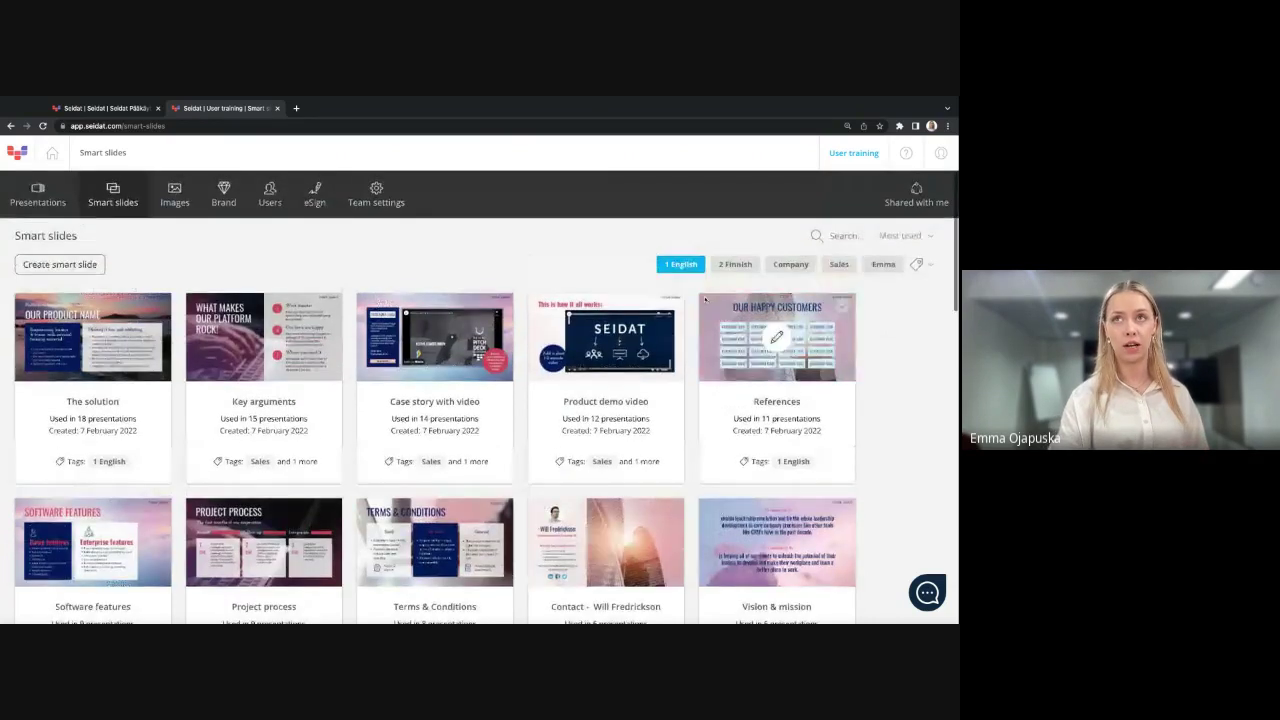
click(681, 264)
click(738, 265)
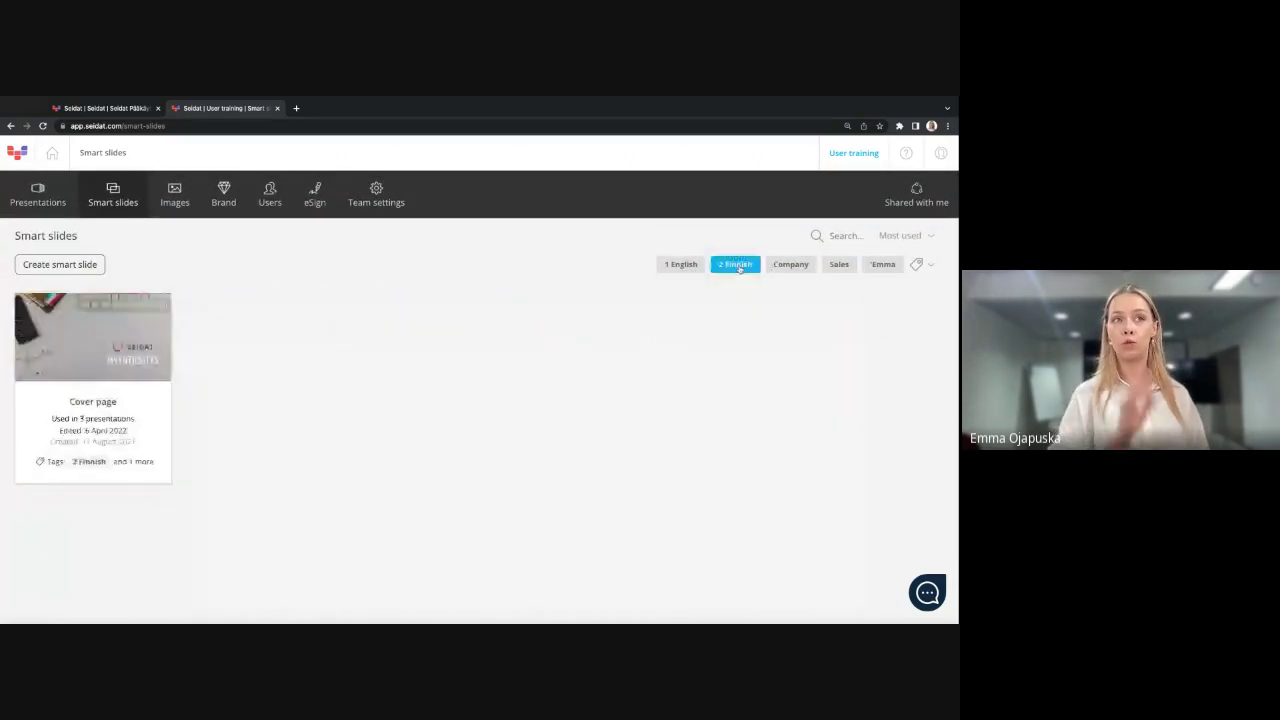
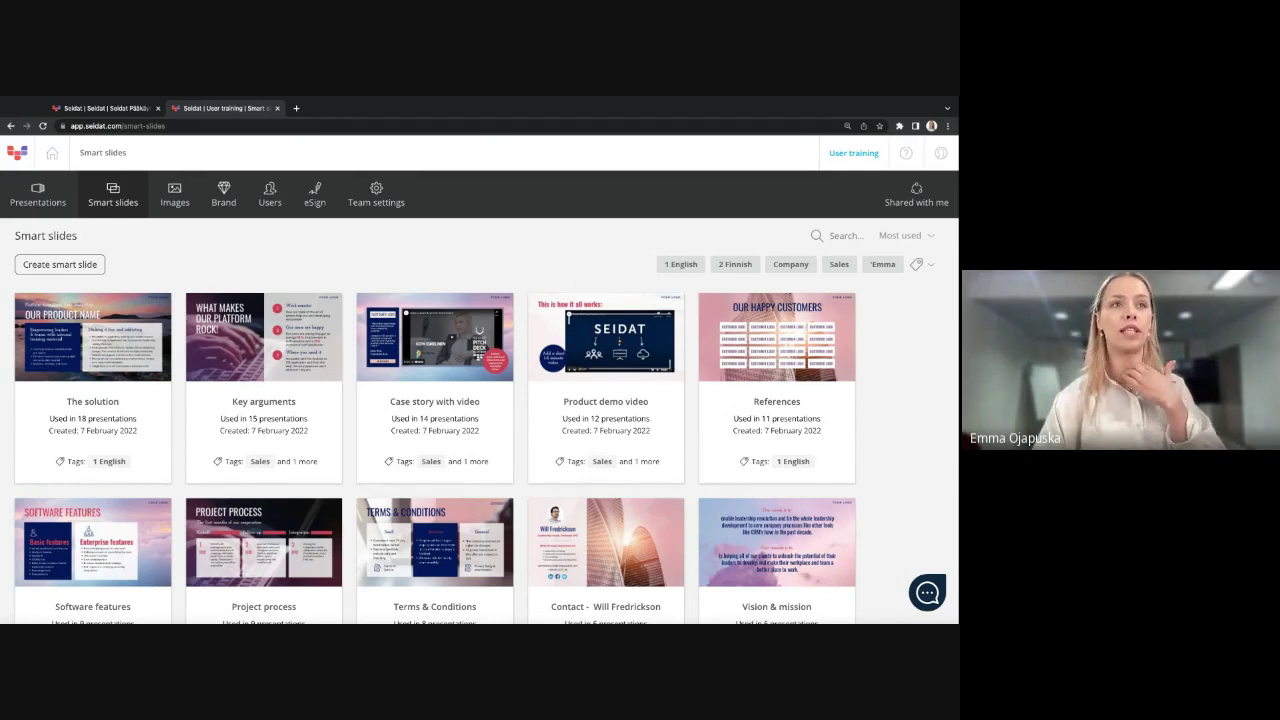
Step: Change the Smart slides sort from Most used to Alphabetical and scroll down the slide grid
click(110, 465)
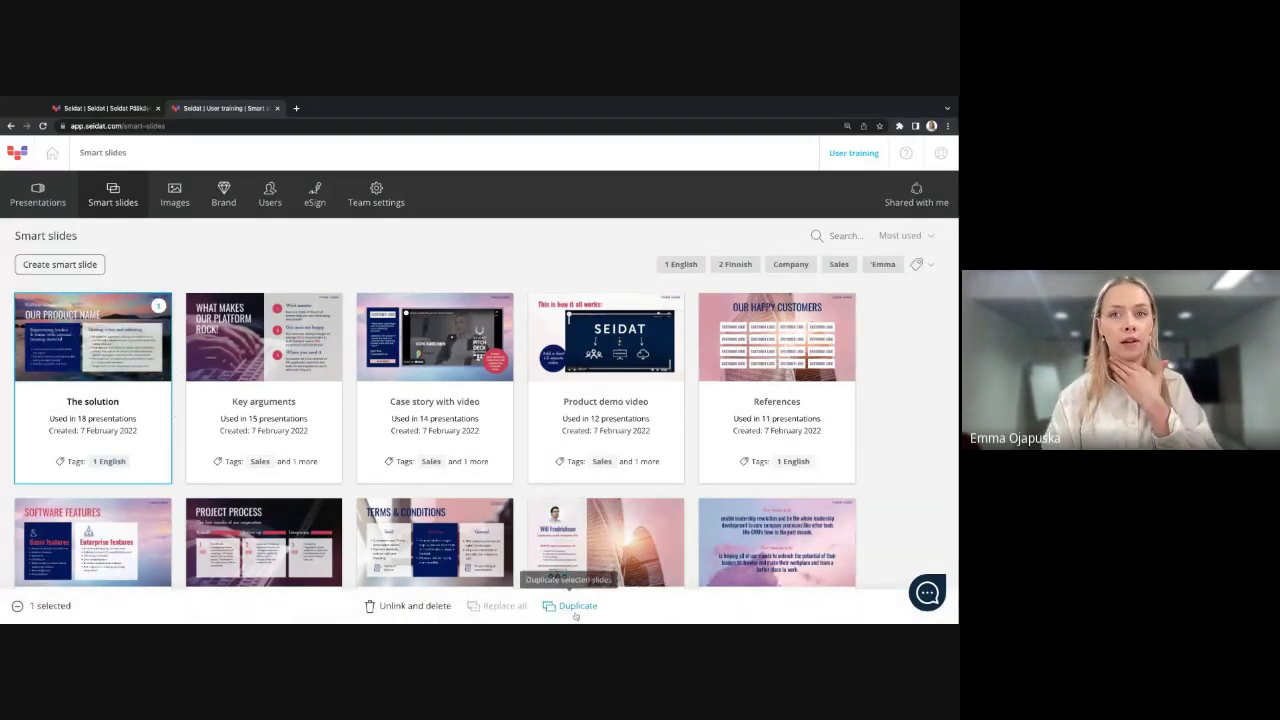
click(585, 607)
click(913, 236)
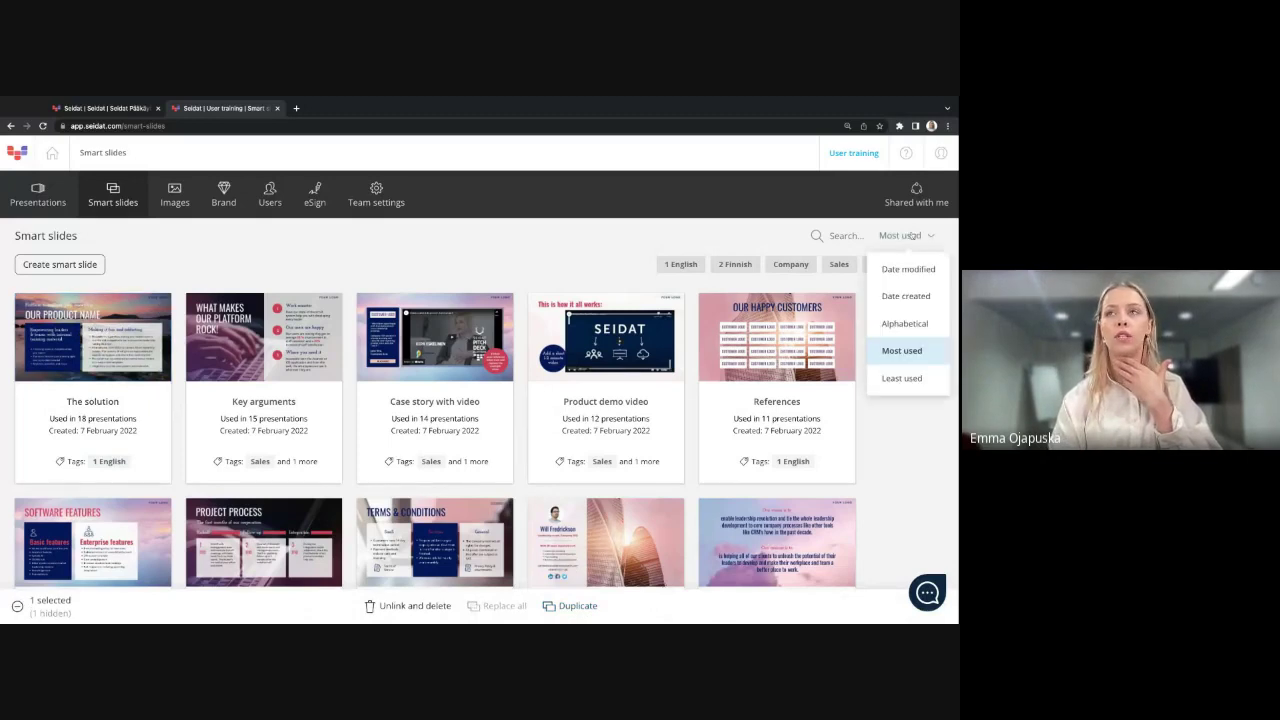
click(905, 323)
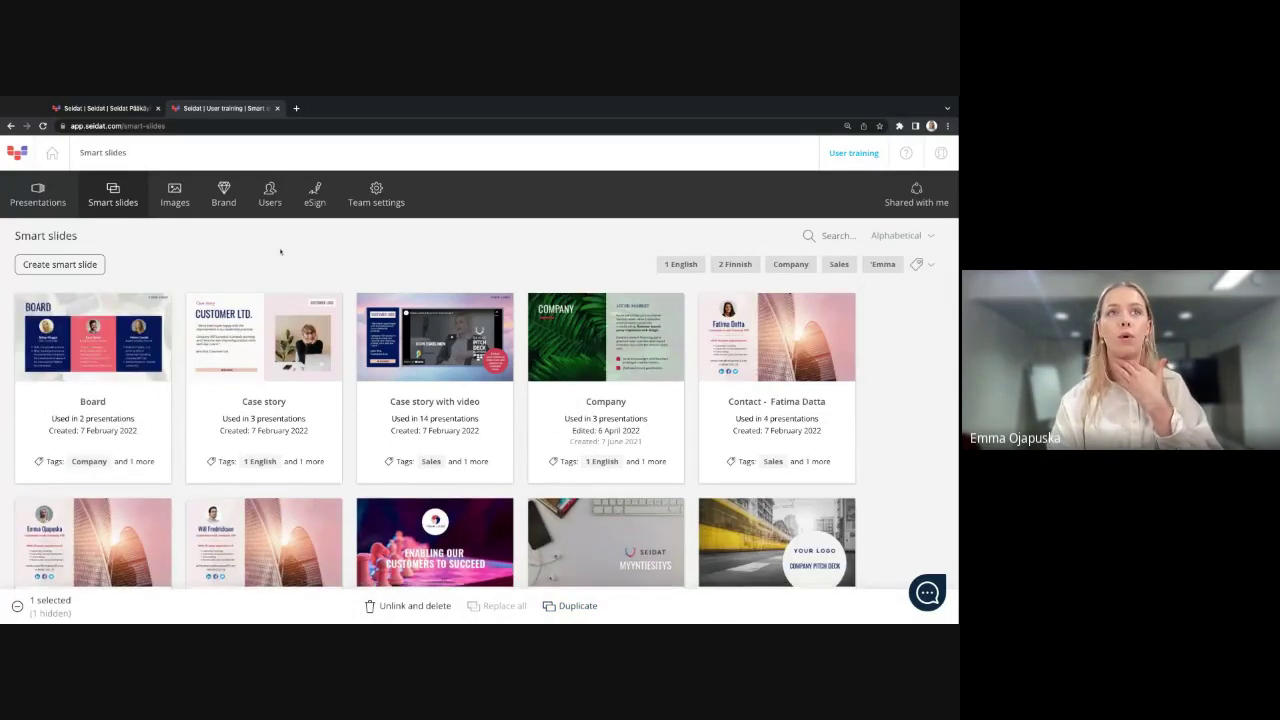
scroll(866, 393, down, 2)
scroll(866, 393, down, 1)
scroll(866, 393, down, 2)
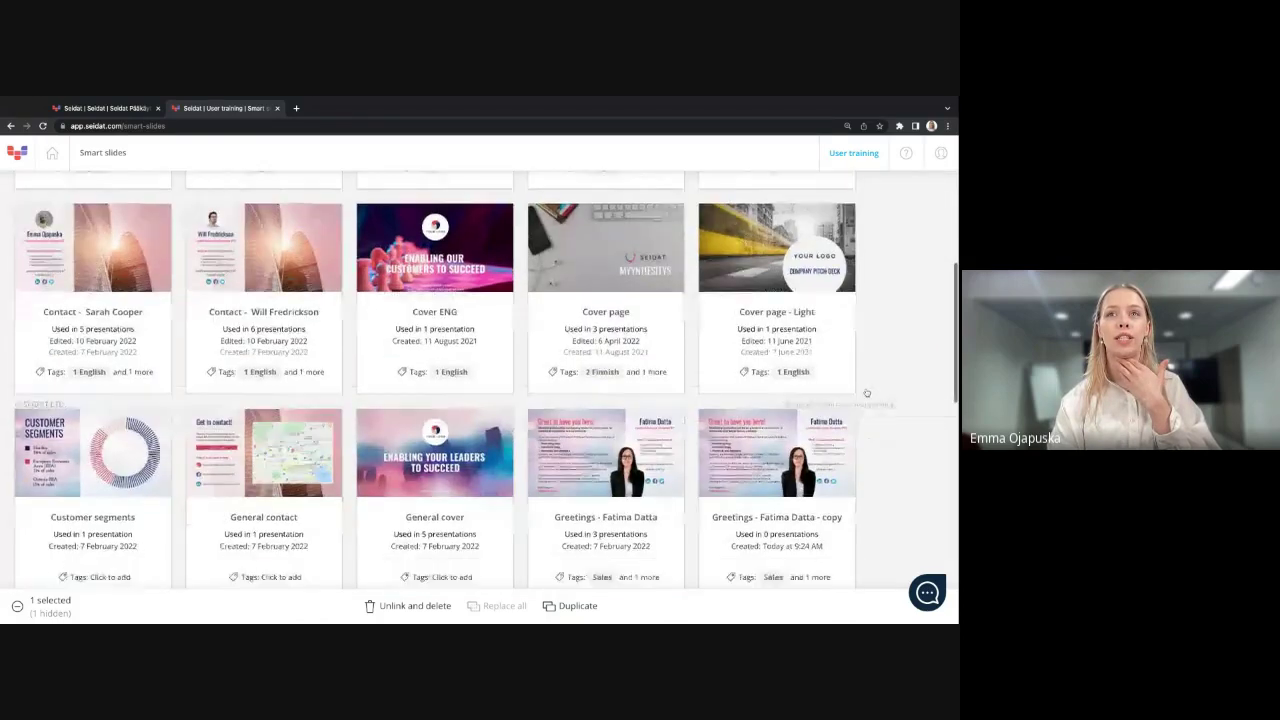
scroll(866, 393, down, 2)
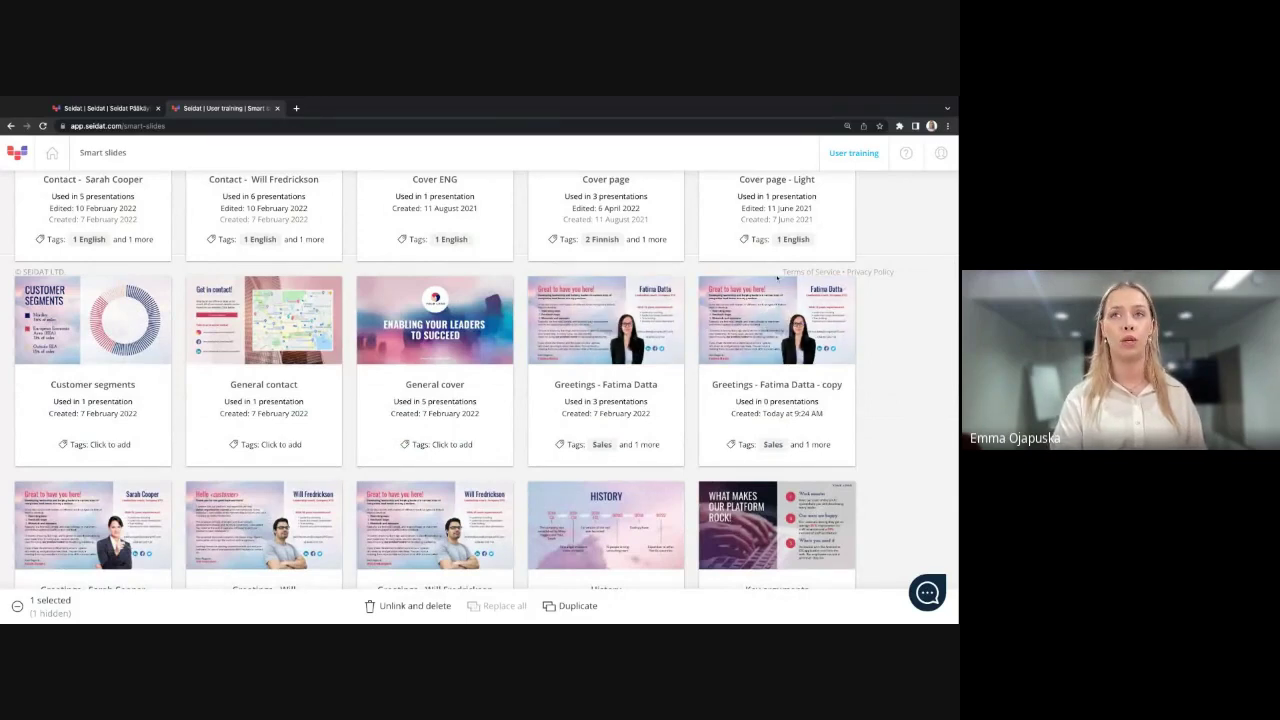
mouse_move(776, 452)
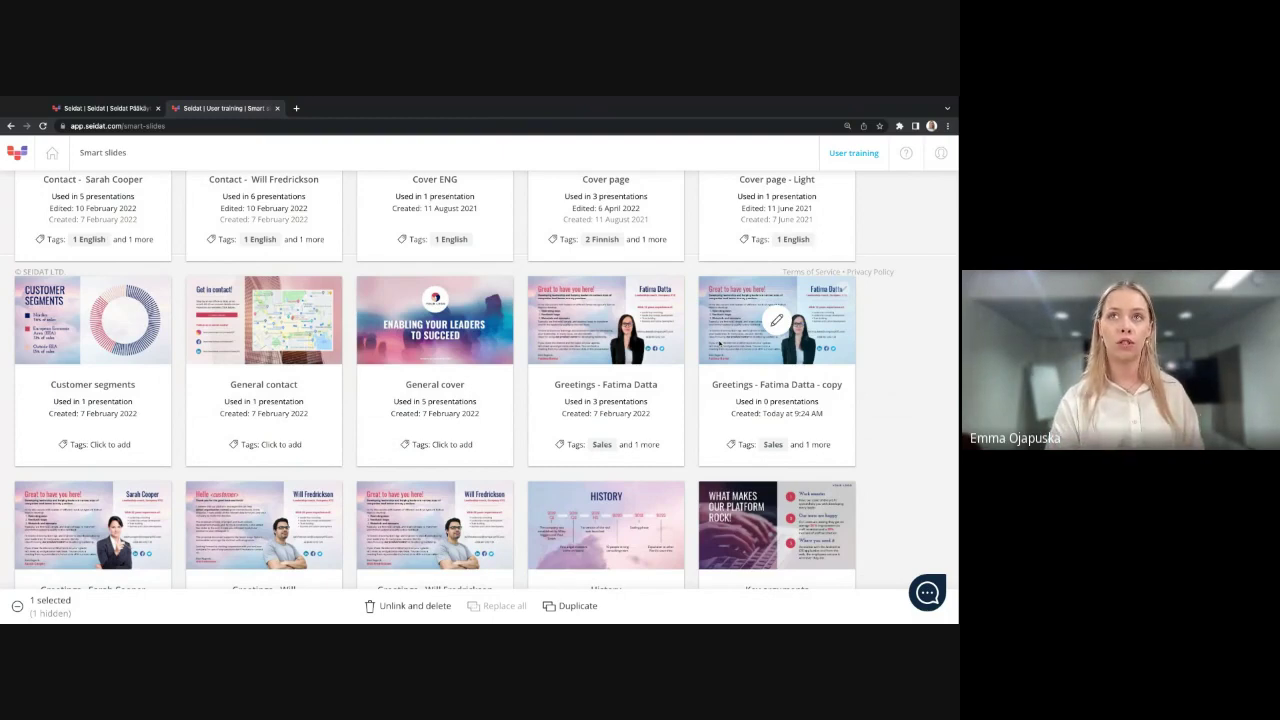
Step: Select the Greetings - original slide and its copy, then start Replace all
click(640, 320)
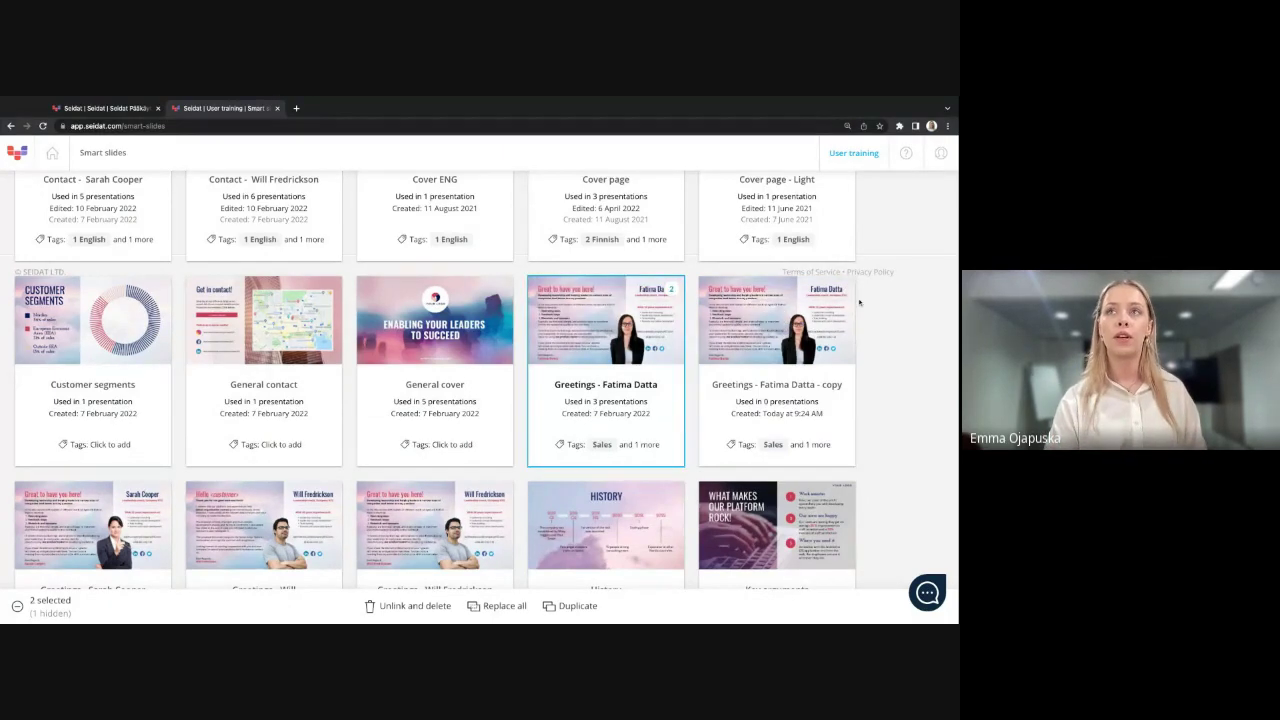
click(843, 290)
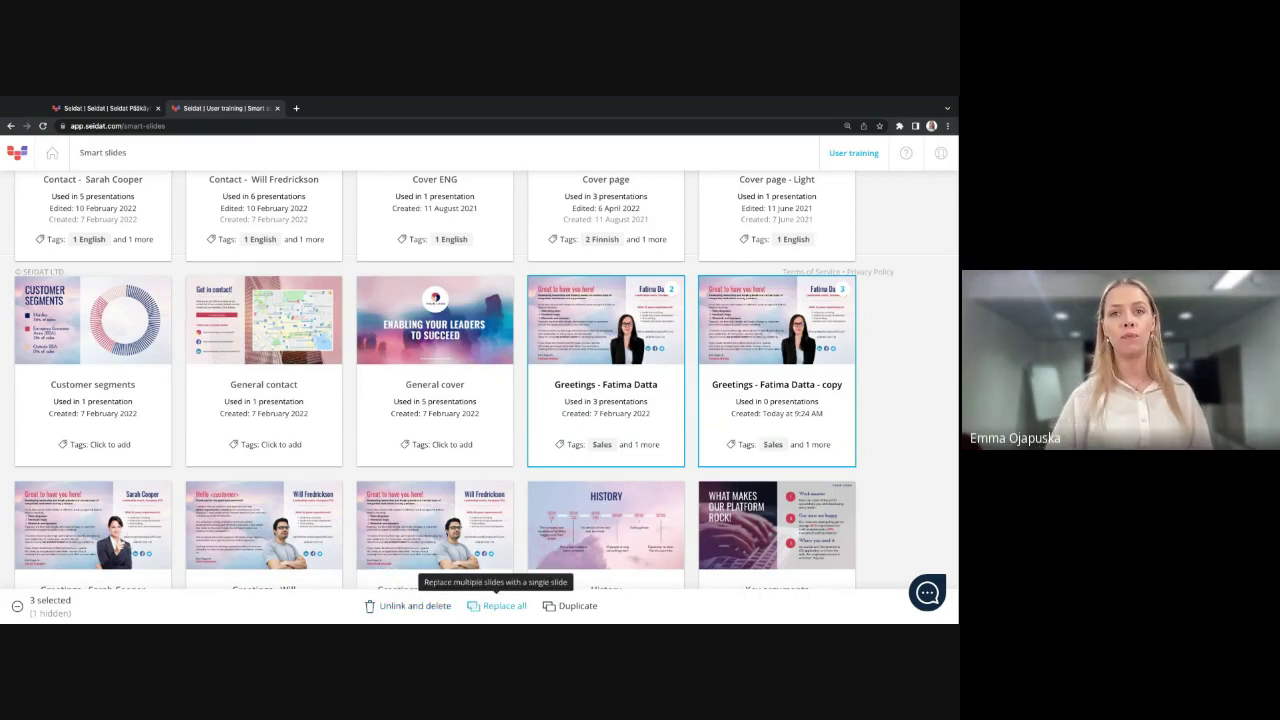
click(495, 606)
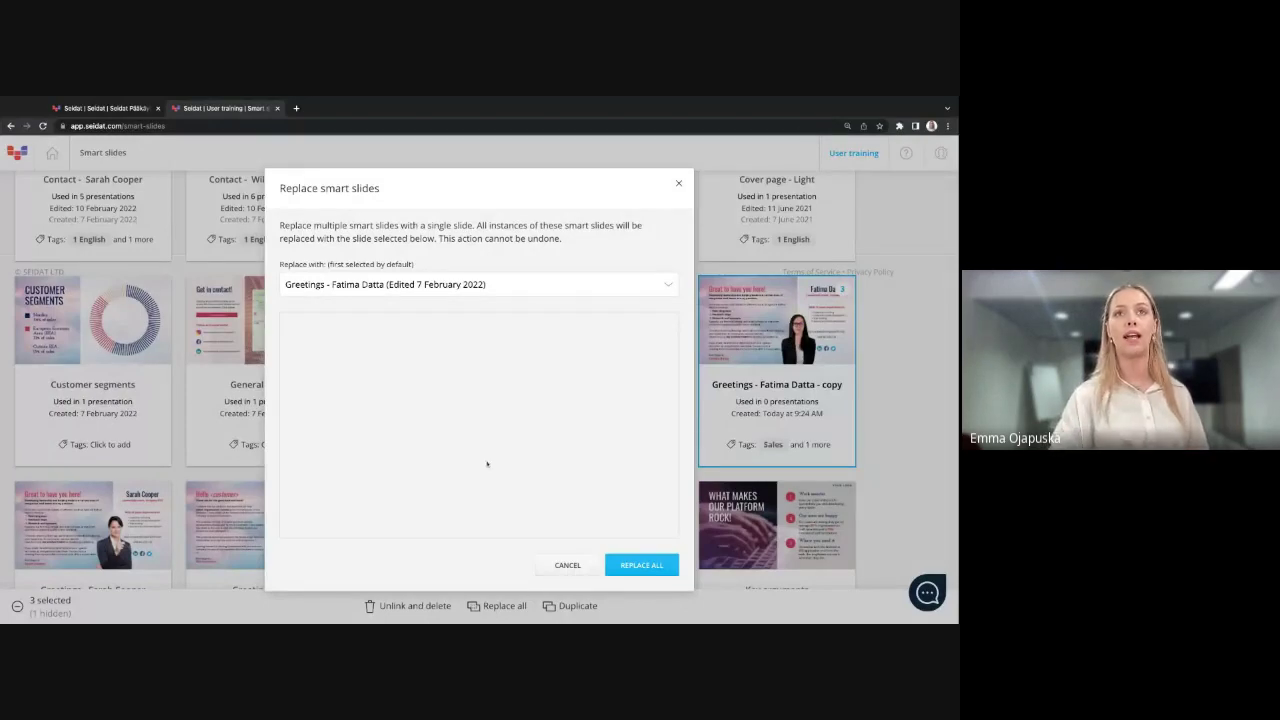
Step: Pick the greetings replacement slide in Replace with and replace all three selected slides
click(491, 284)
click(491, 297)
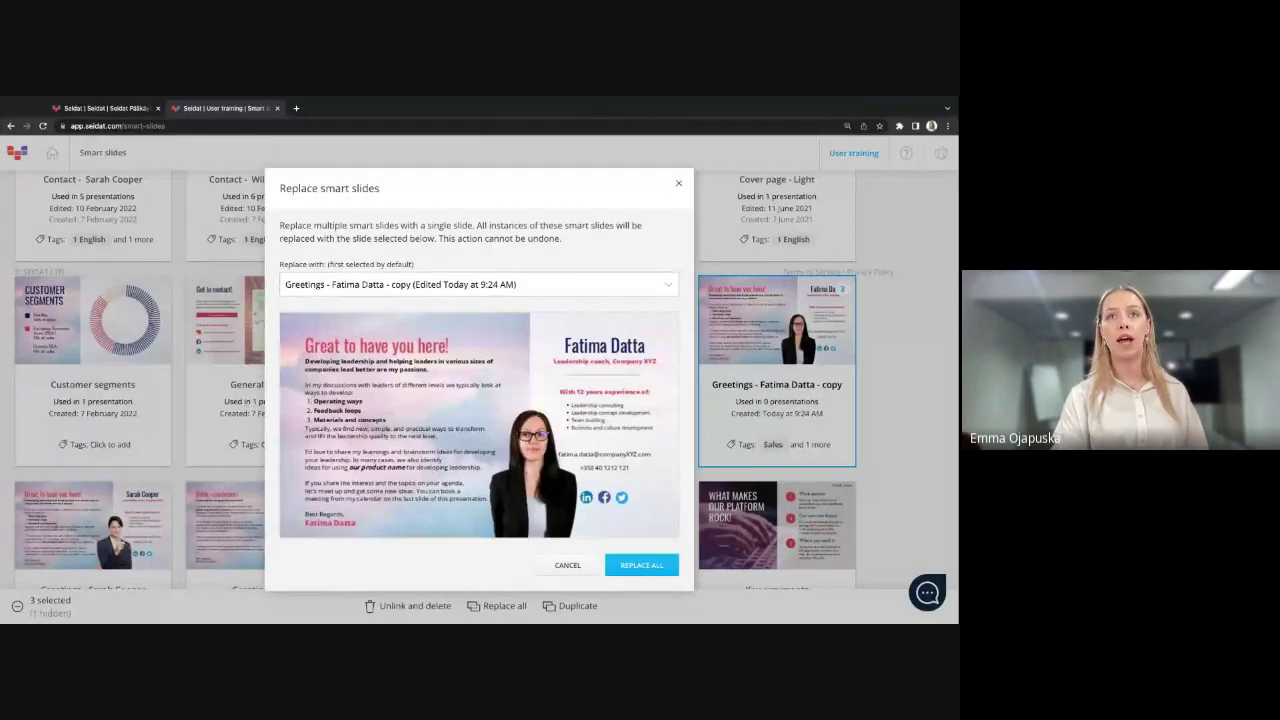
click(491, 284)
click(492, 286)
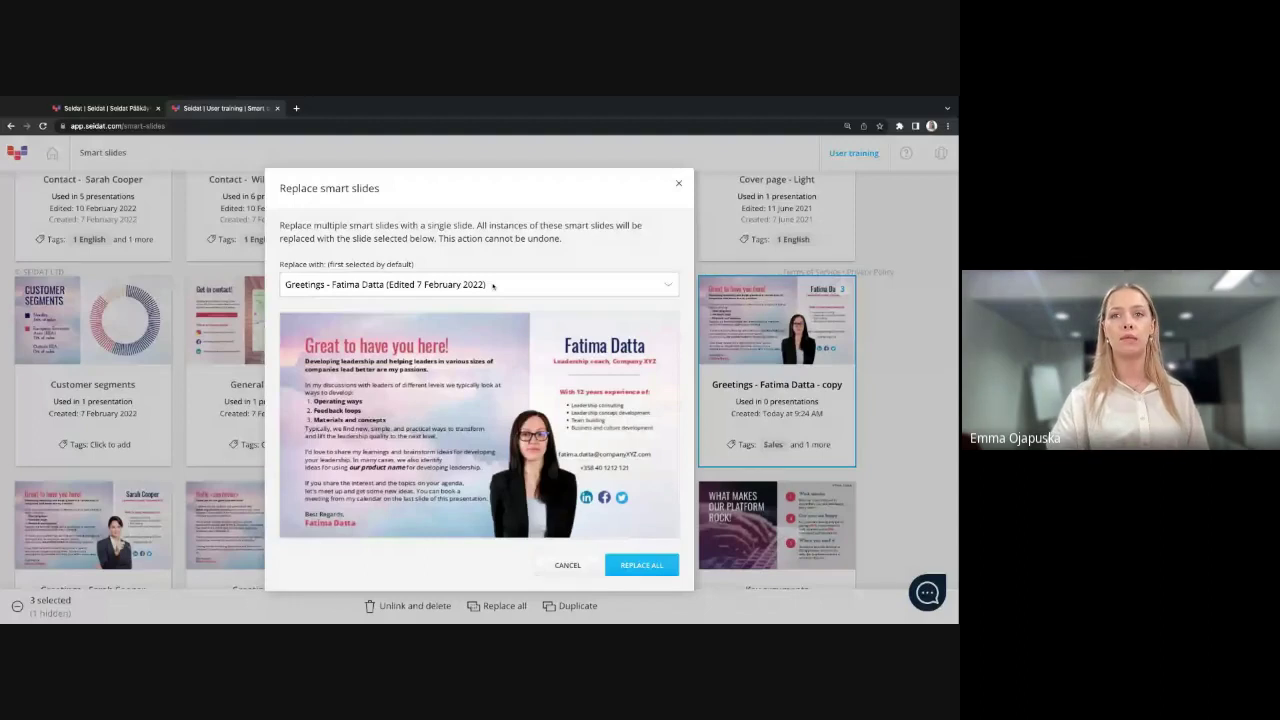
click(641, 565)
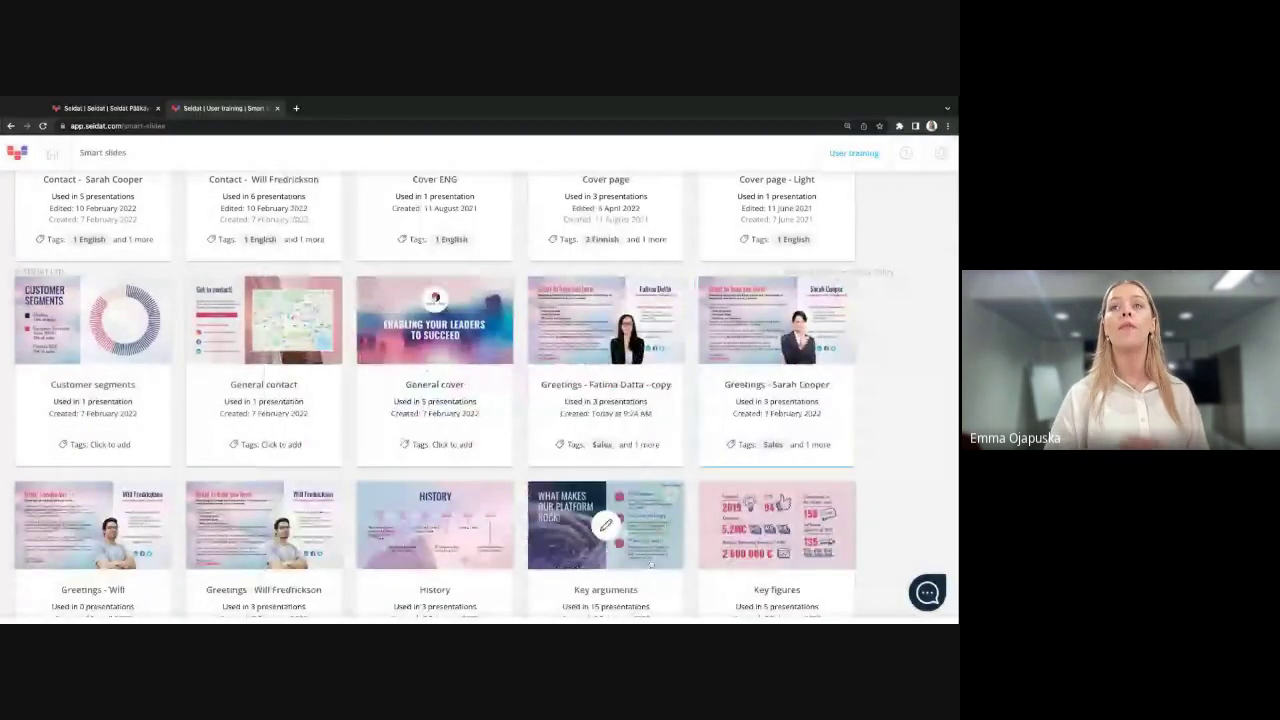
mouse_move(606, 320)
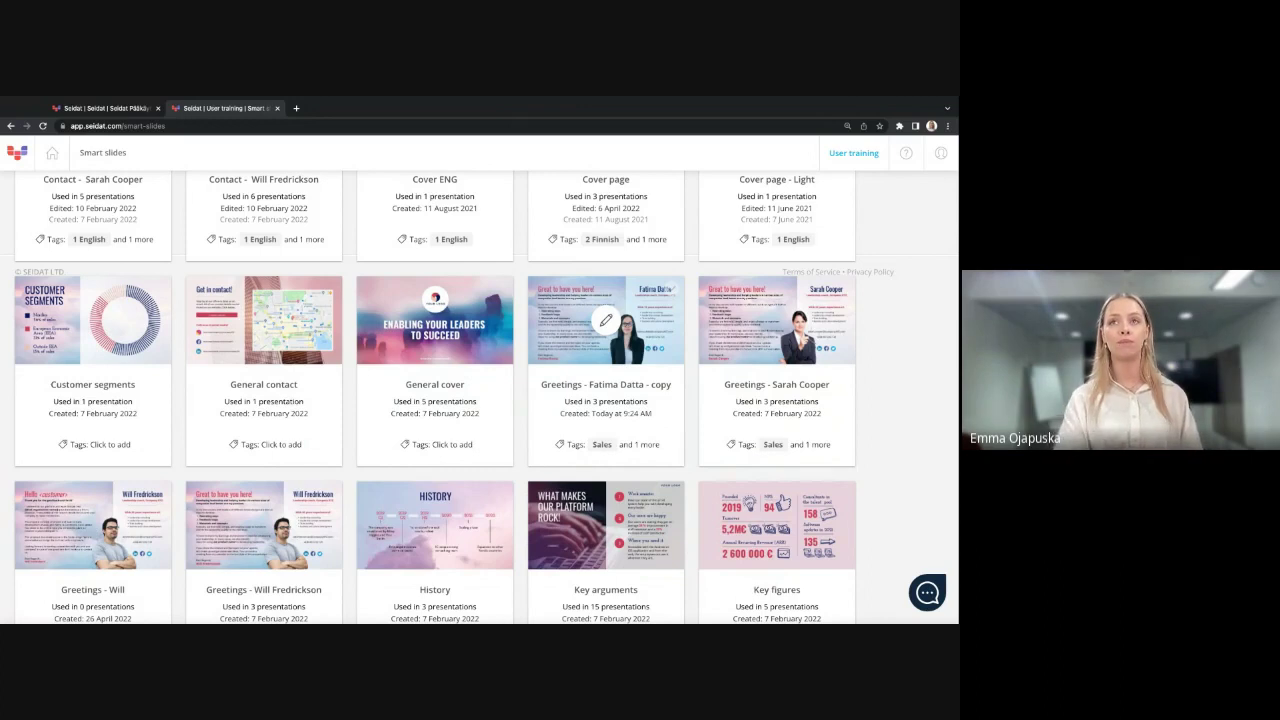
Step: Scroll back to the top of Smart slides and switch to the Images library
scroll(605, 320, up, 5)
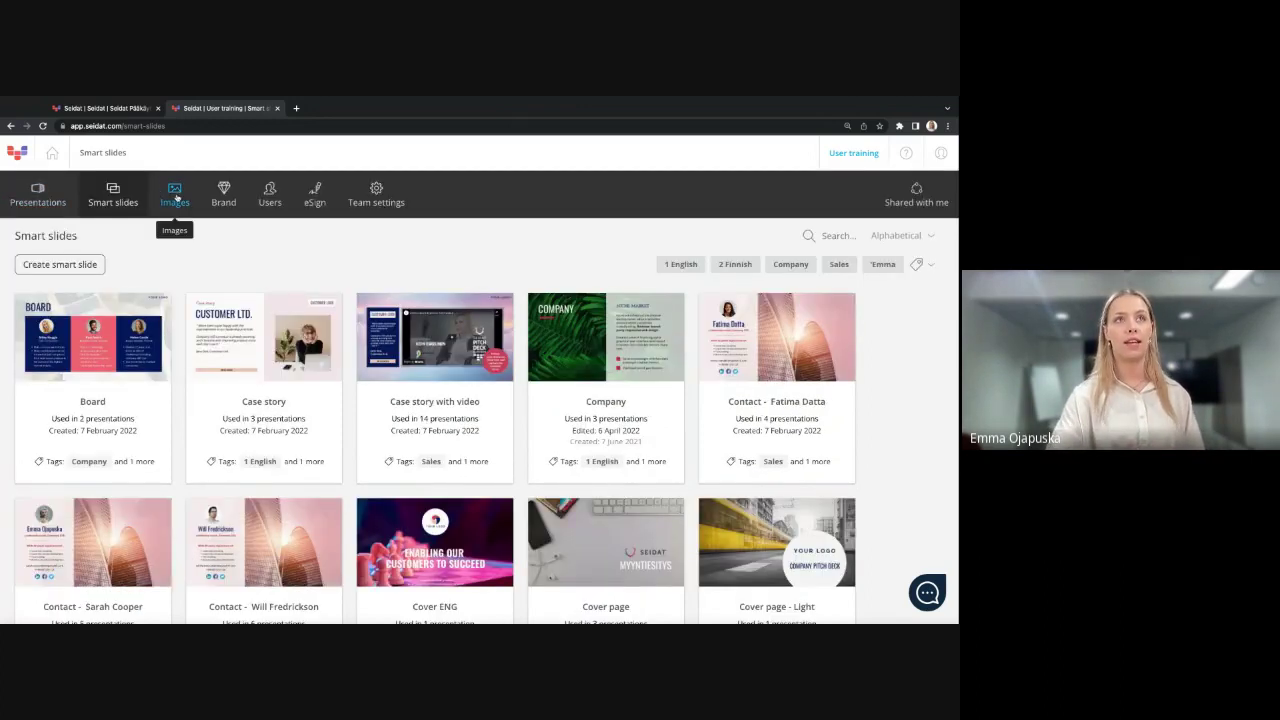
click(176, 192)
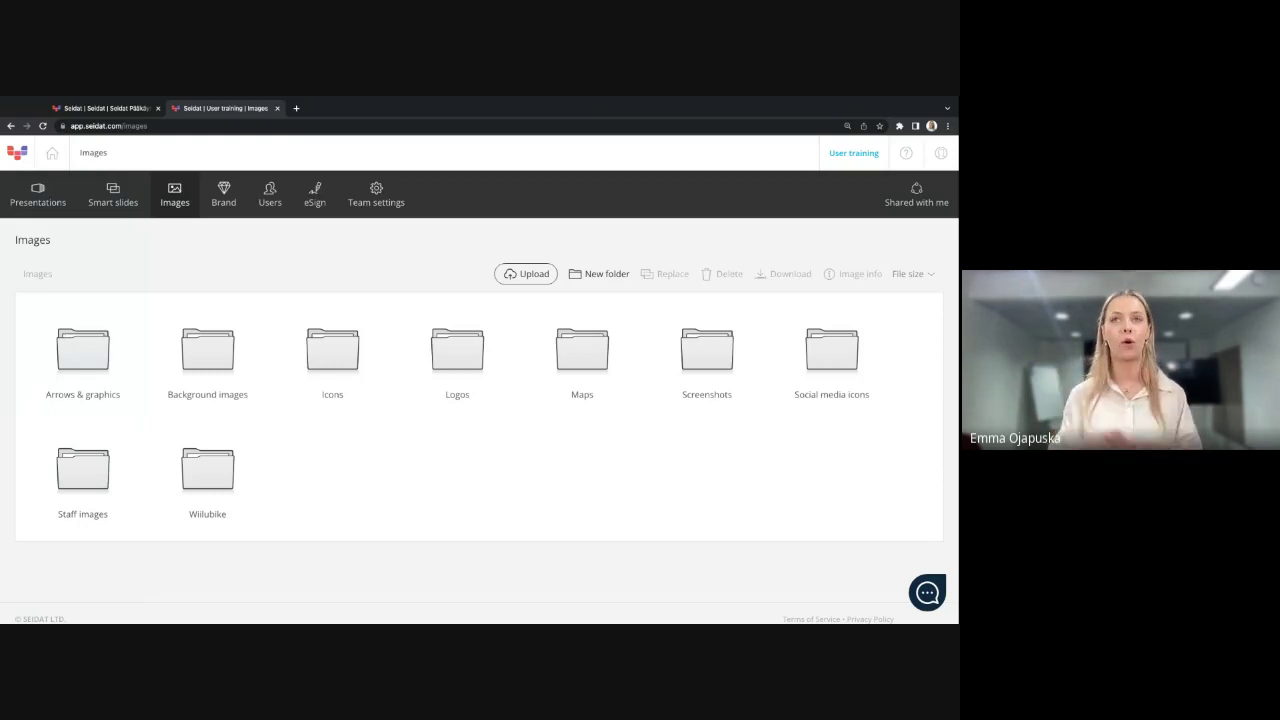
Step: Select the Staff images folder and start uploading a new image
click(167, 350)
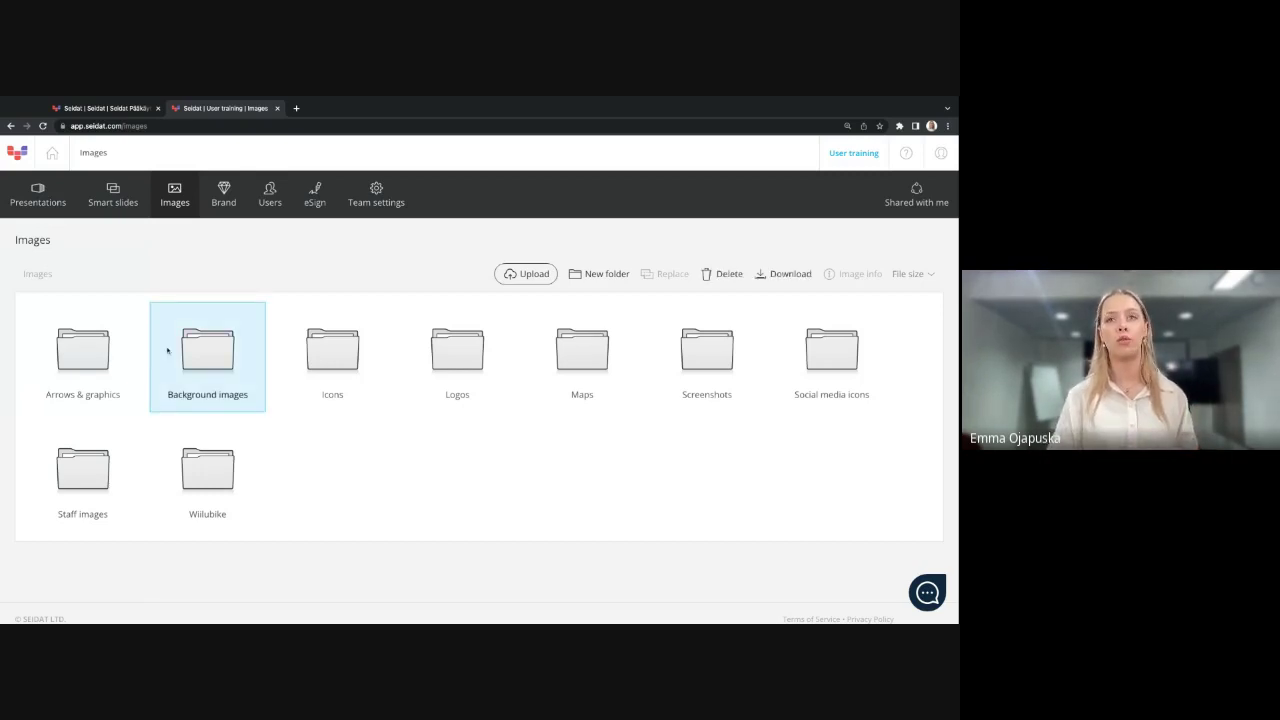
click(62, 470)
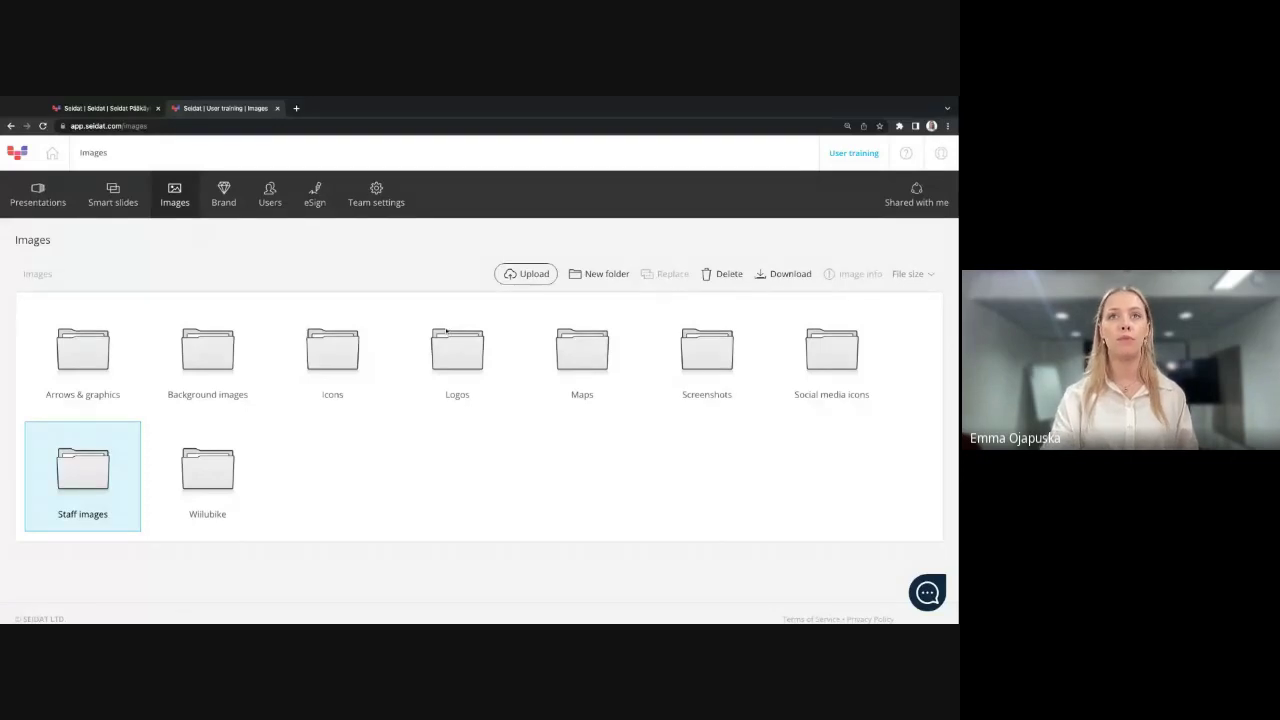
click(522, 276)
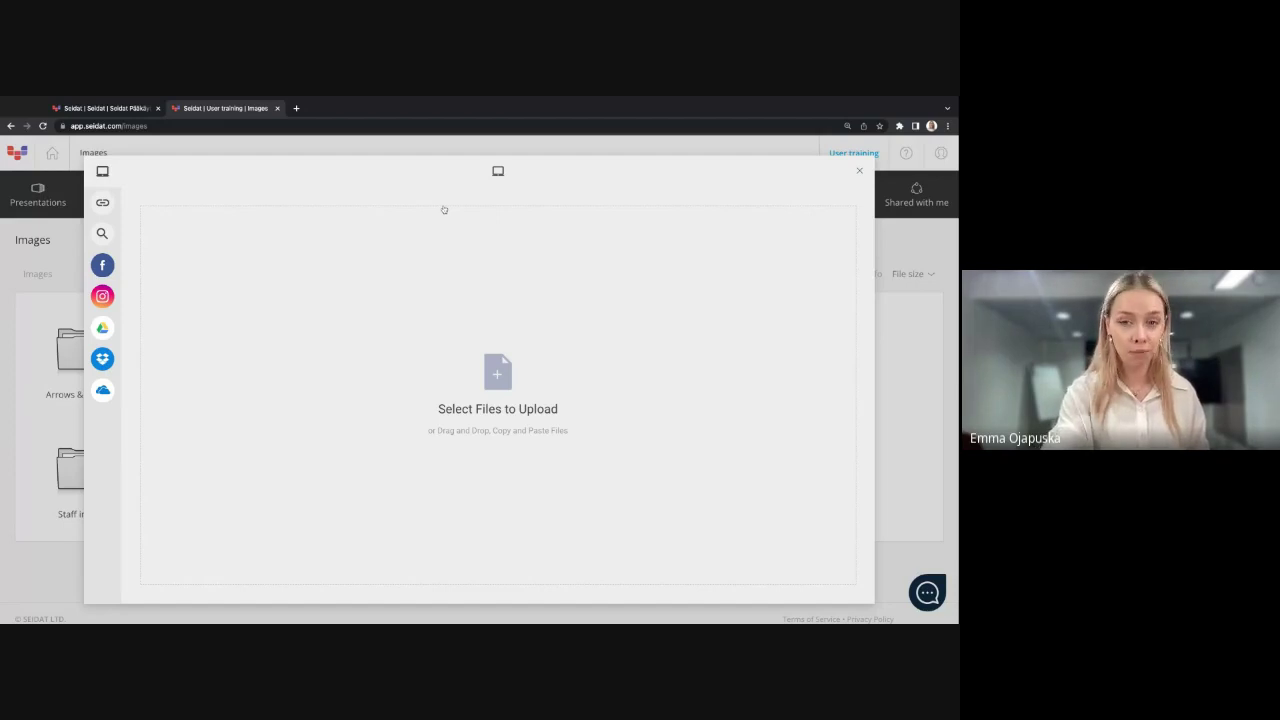
Step: Paste the screenshot as image.png and save it with a circle crop
key(ctrl+v)
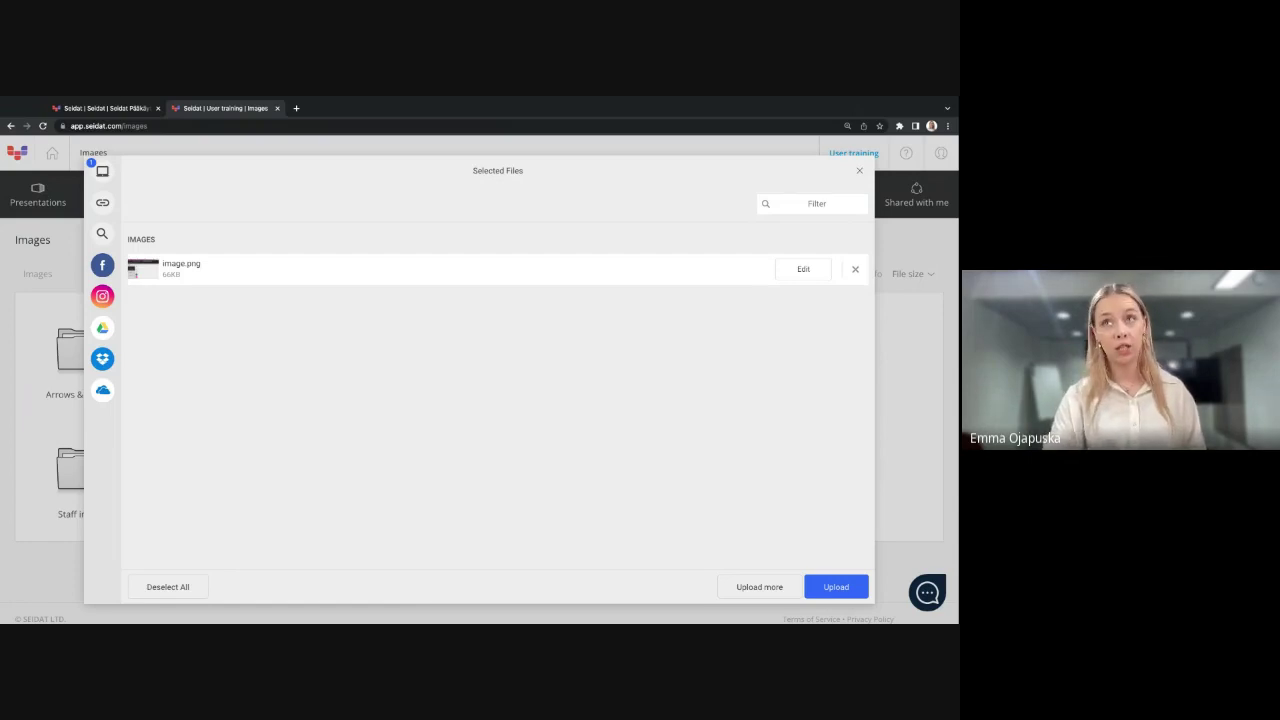
click(821, 274)
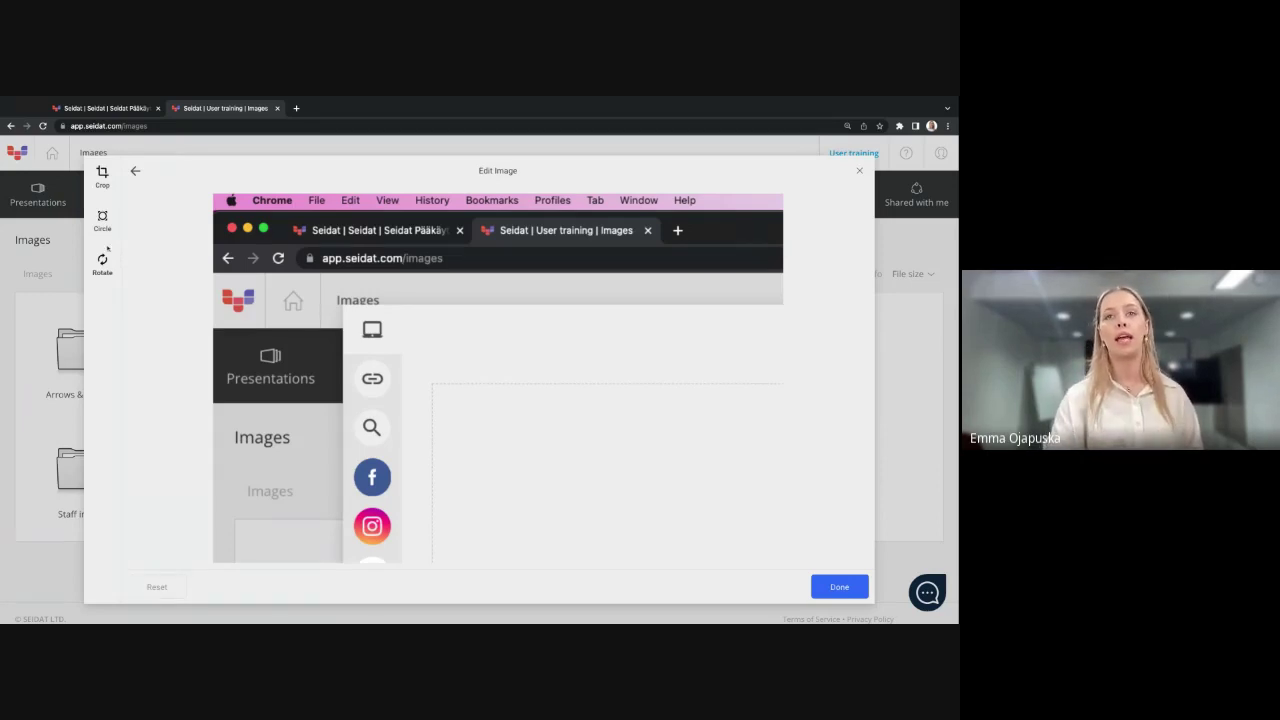
click(102, 219)
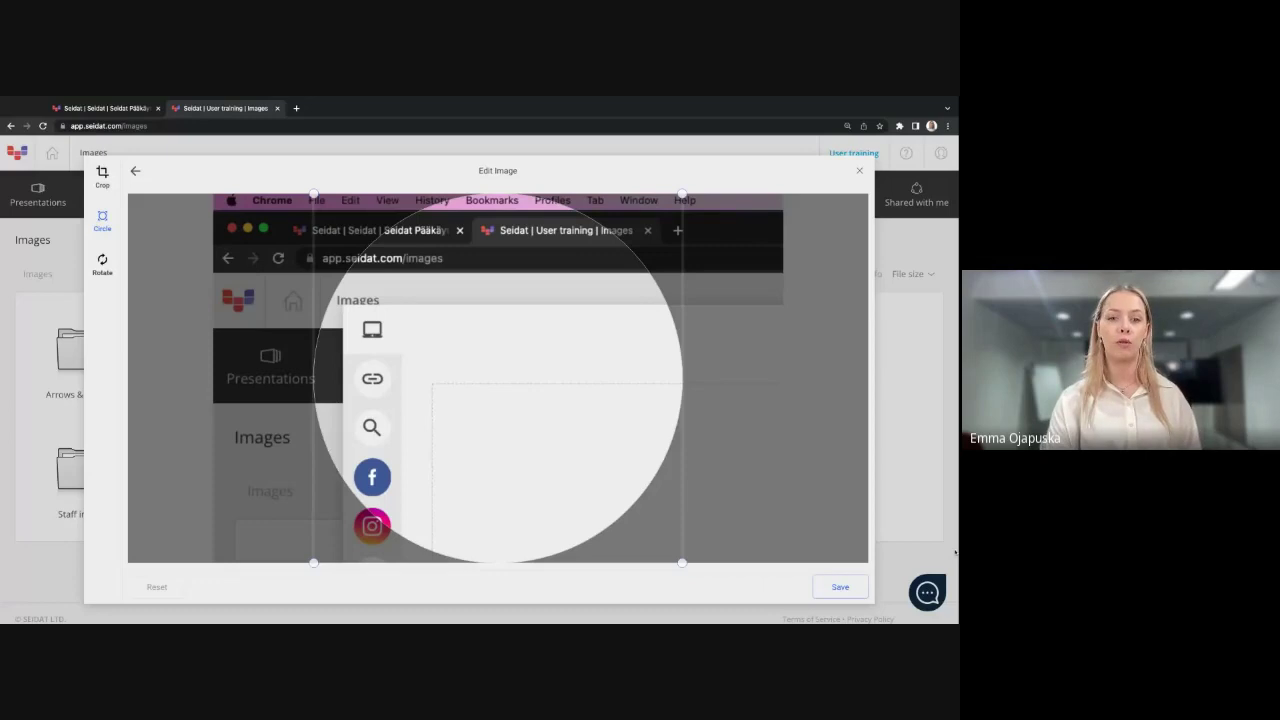
click(840, 587)
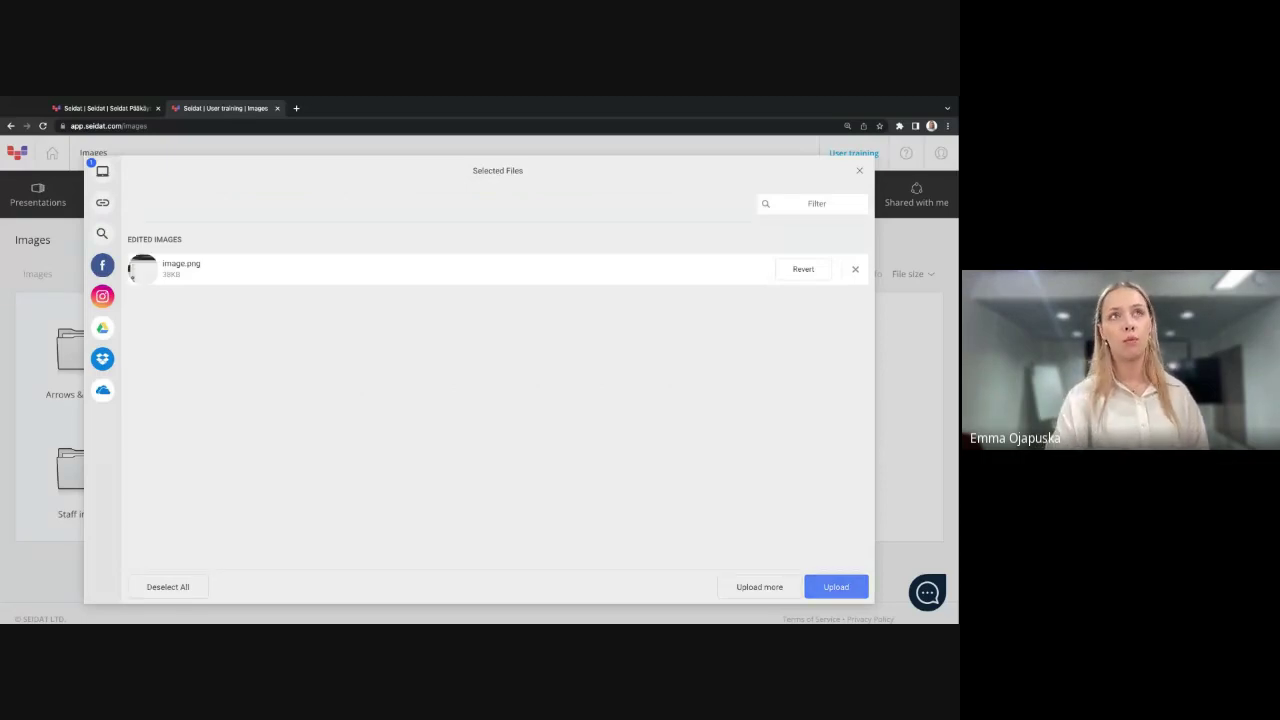
Step: Look at the add-from-web-link option, then close the upload window without adding anything
click(122, 203)
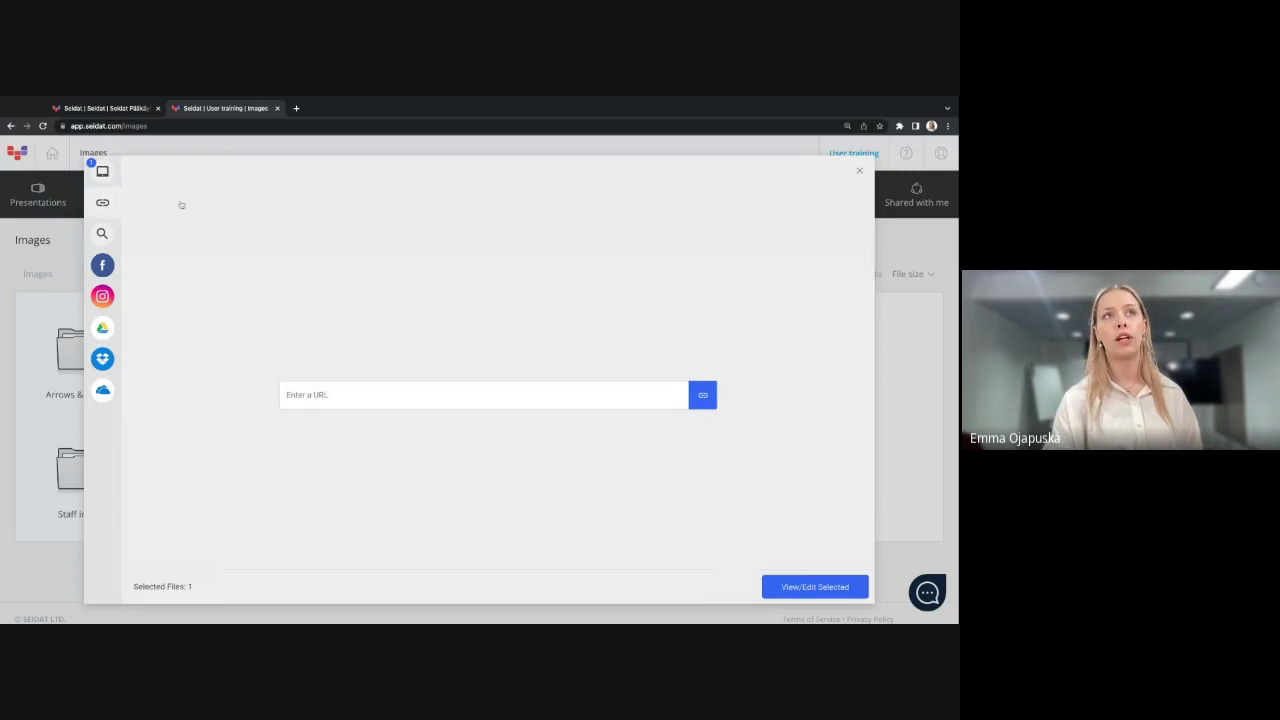
click(363, 404)
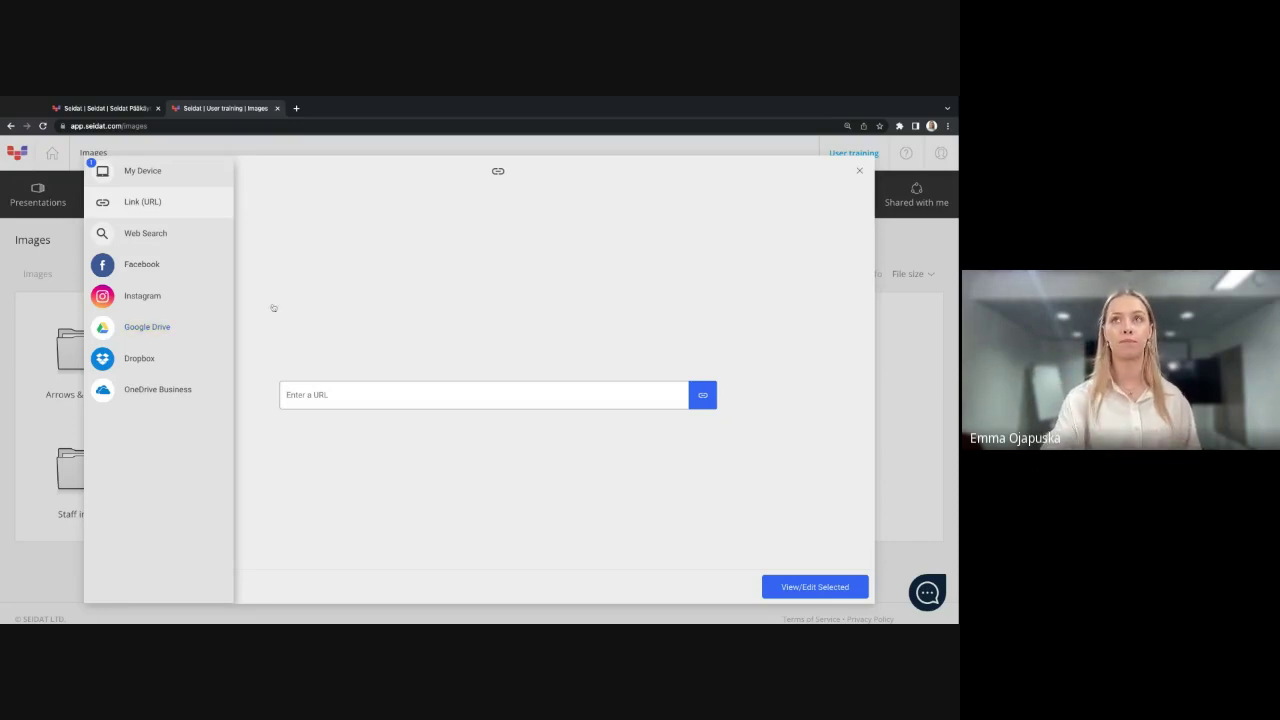
click(859, 170)
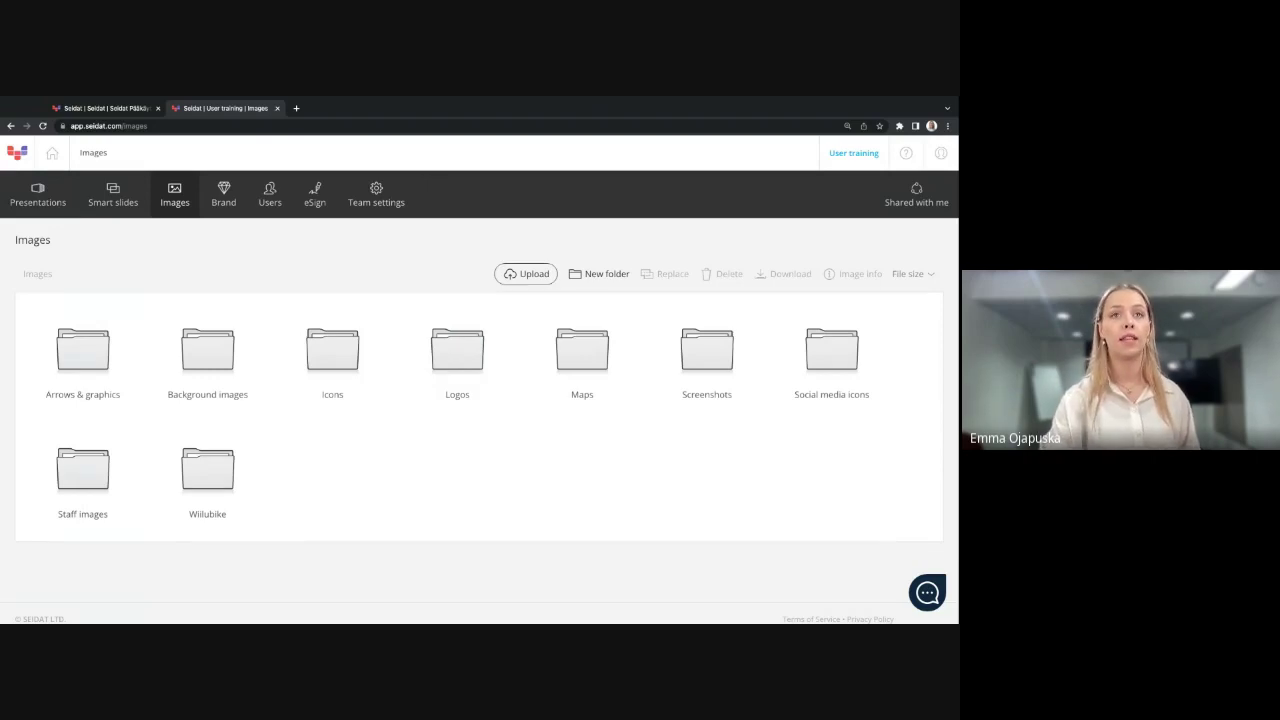
Step: In the Logos folder, show the Image info for Your_logo.svg
double_click(450, 356)
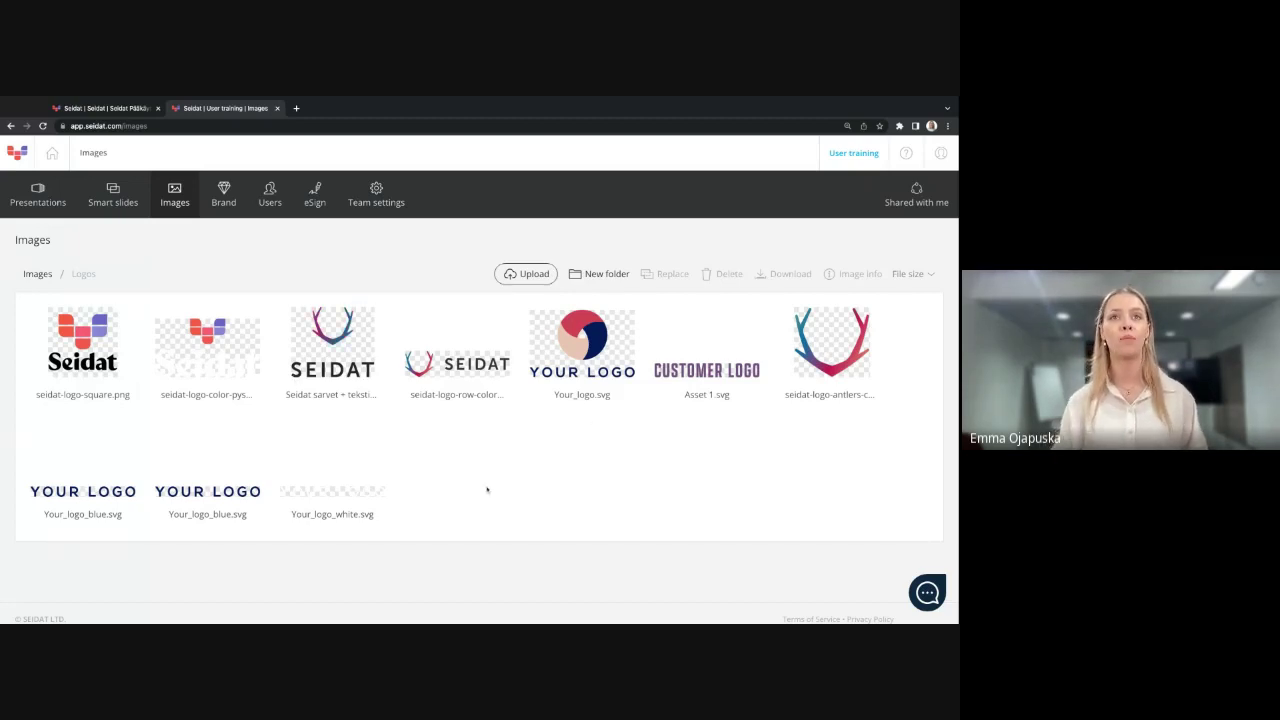
click(348, 342)
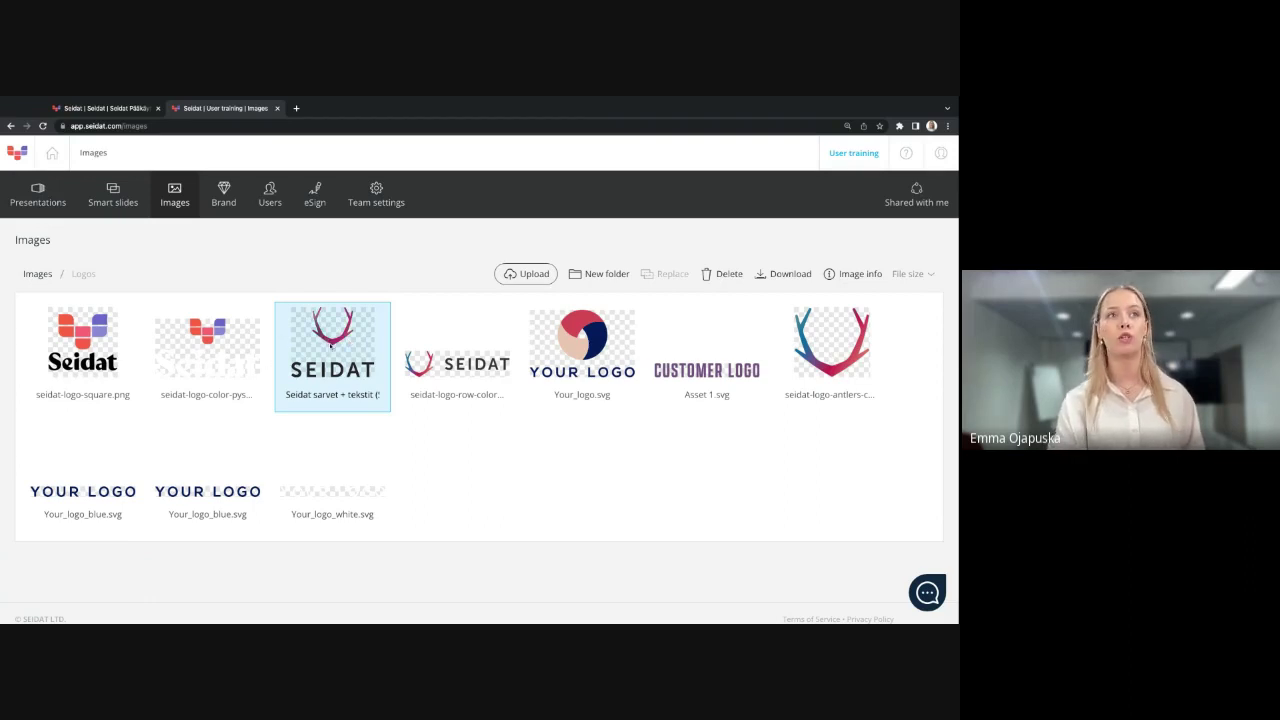
click(592, 345)
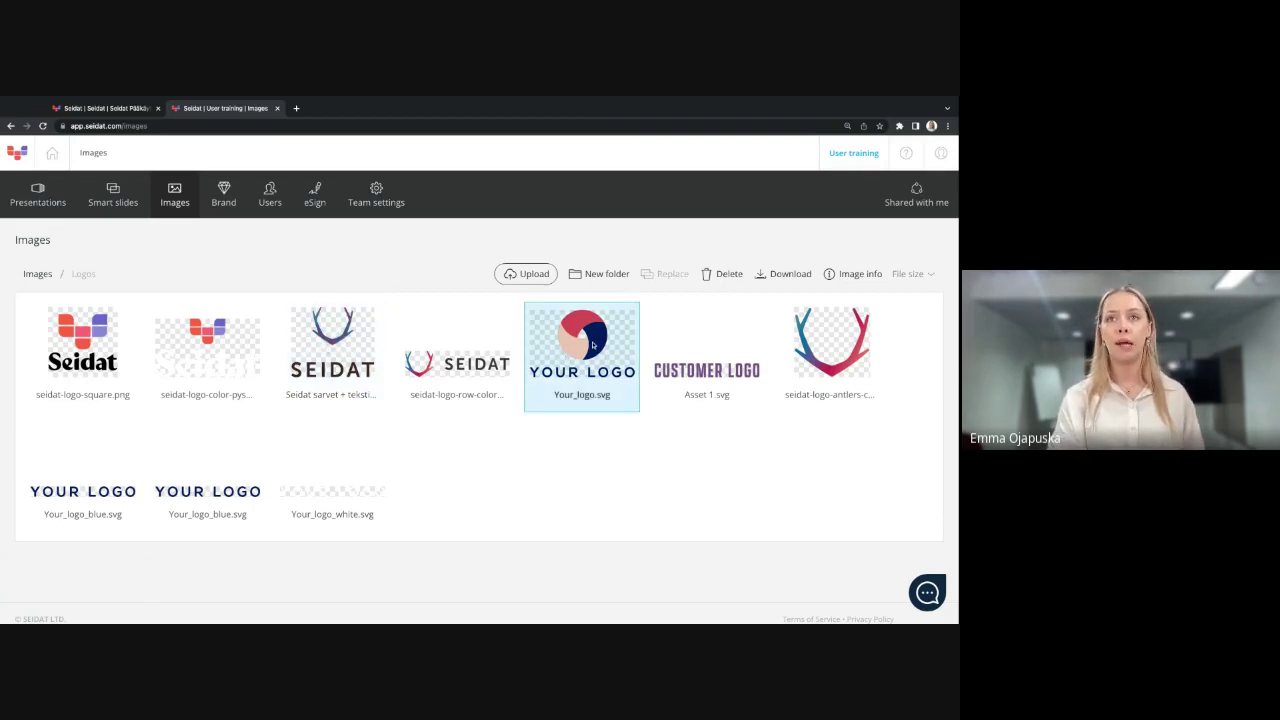
click(857, 278)
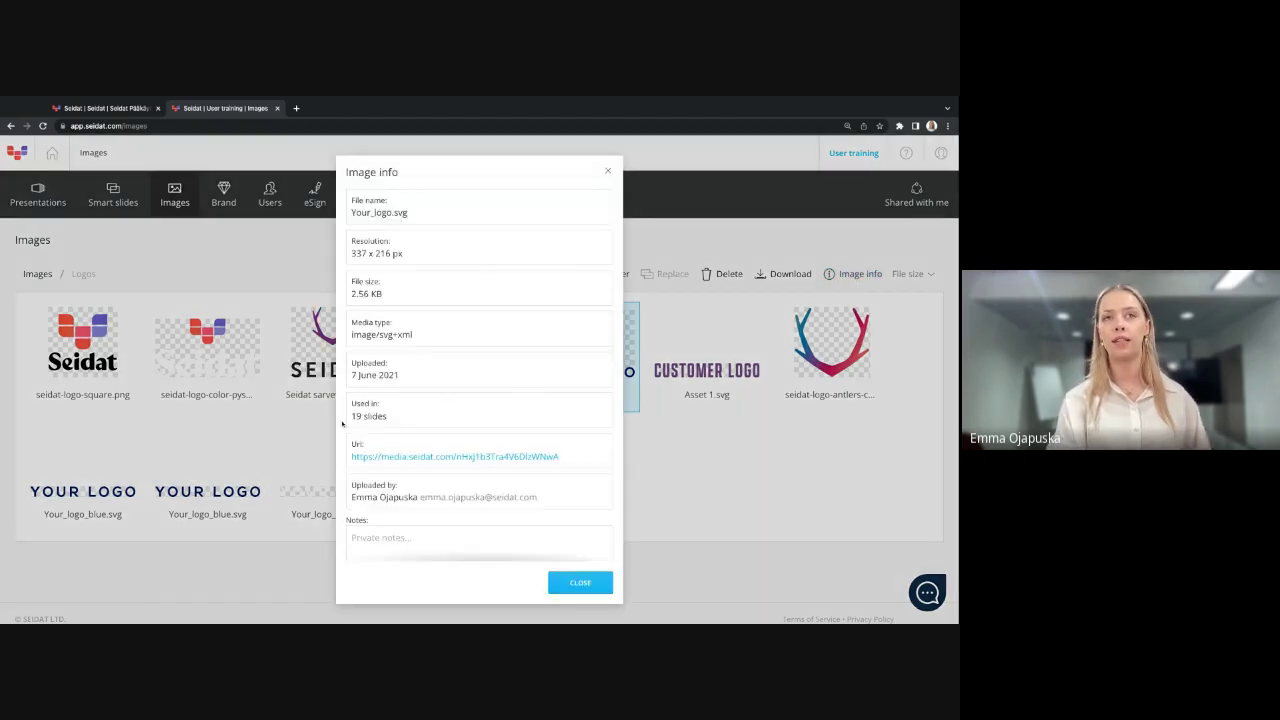
Step: Scroll through Your_logo.svg's Image info, click into Notes, and close the window
drag(342, 424, 352, 198)
click(390, 421)
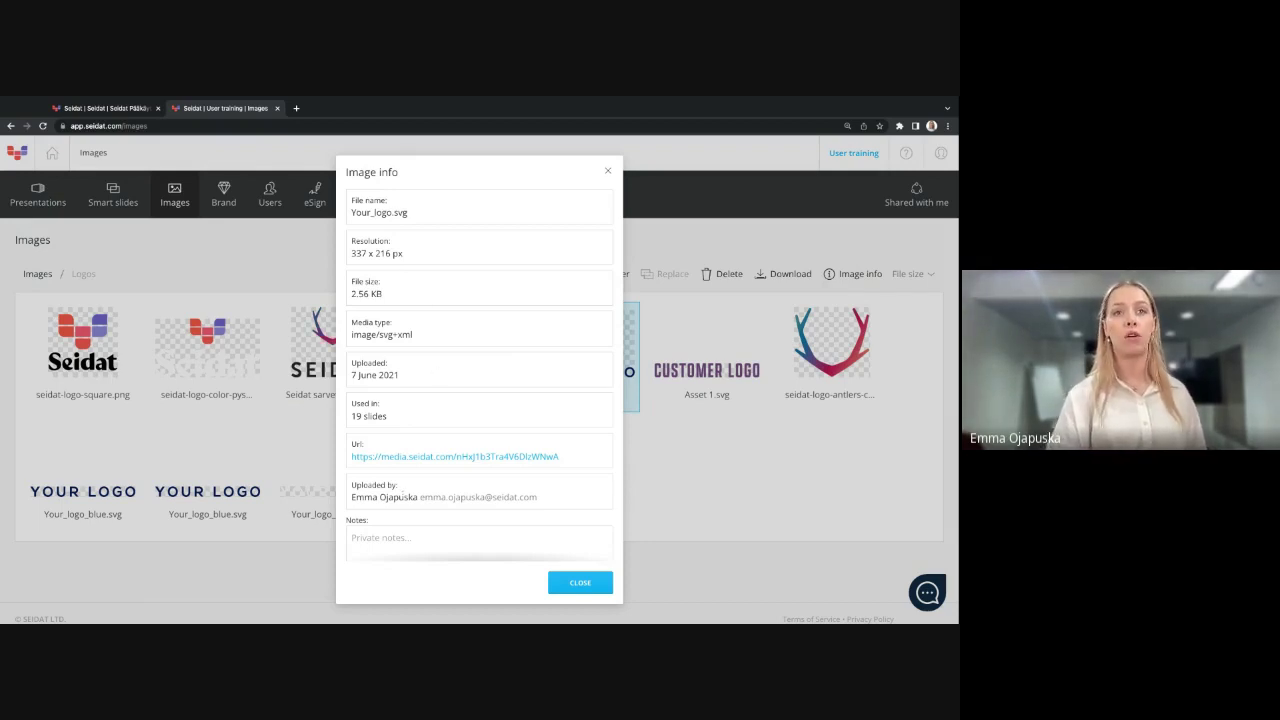
scroll(403, 515, down, 1)
click(403, 515)
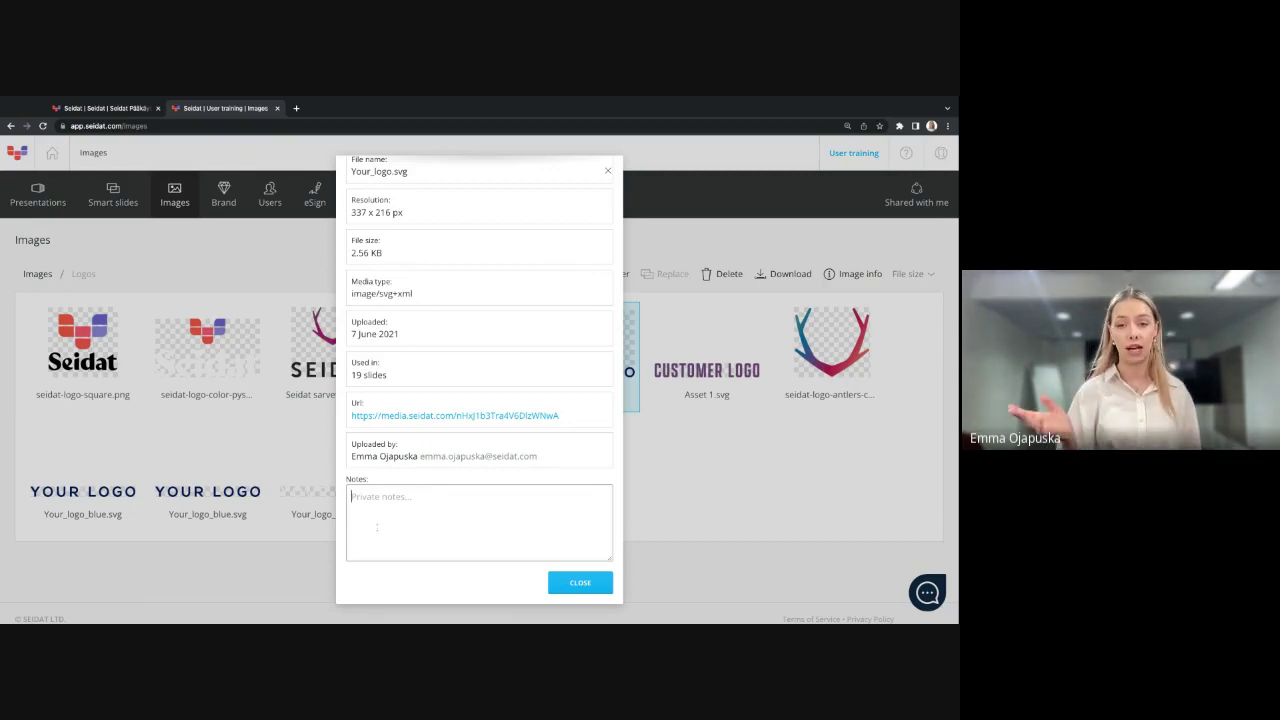
click(596, 582)
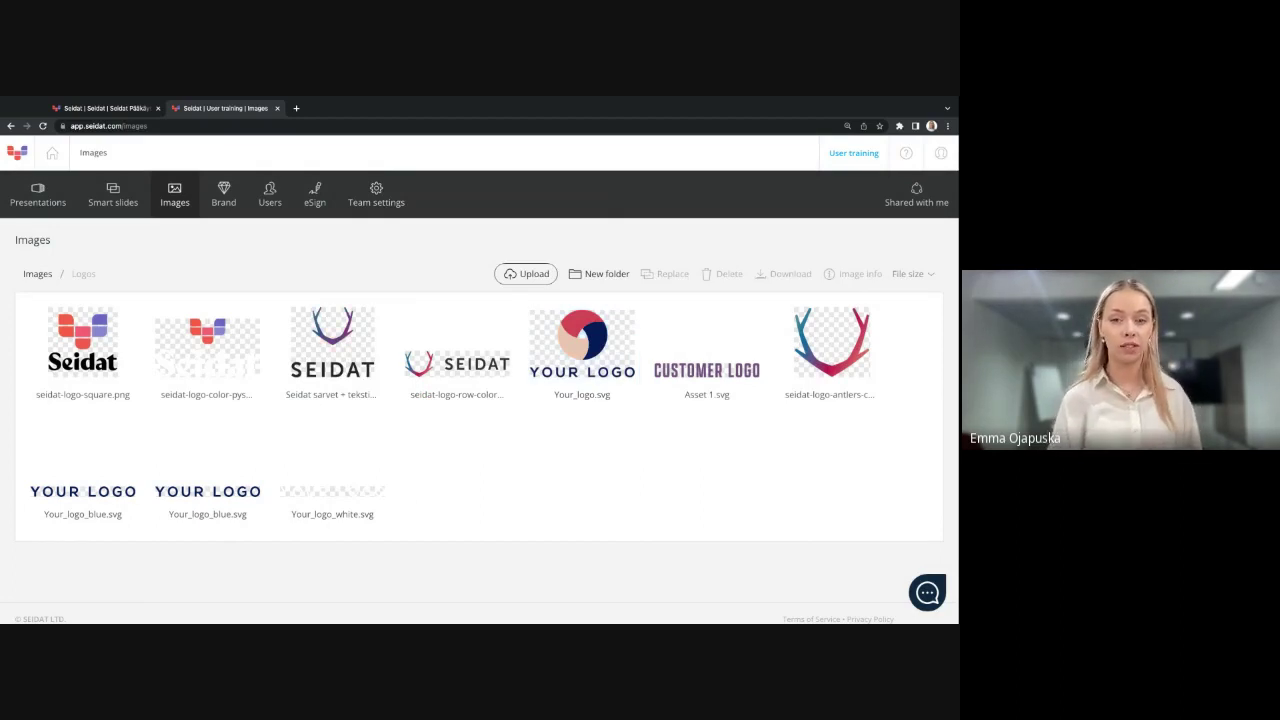
Step: Select both the Seidat sarvet + tekstit logo and seidat-logo-square.png together
click(566, 375)
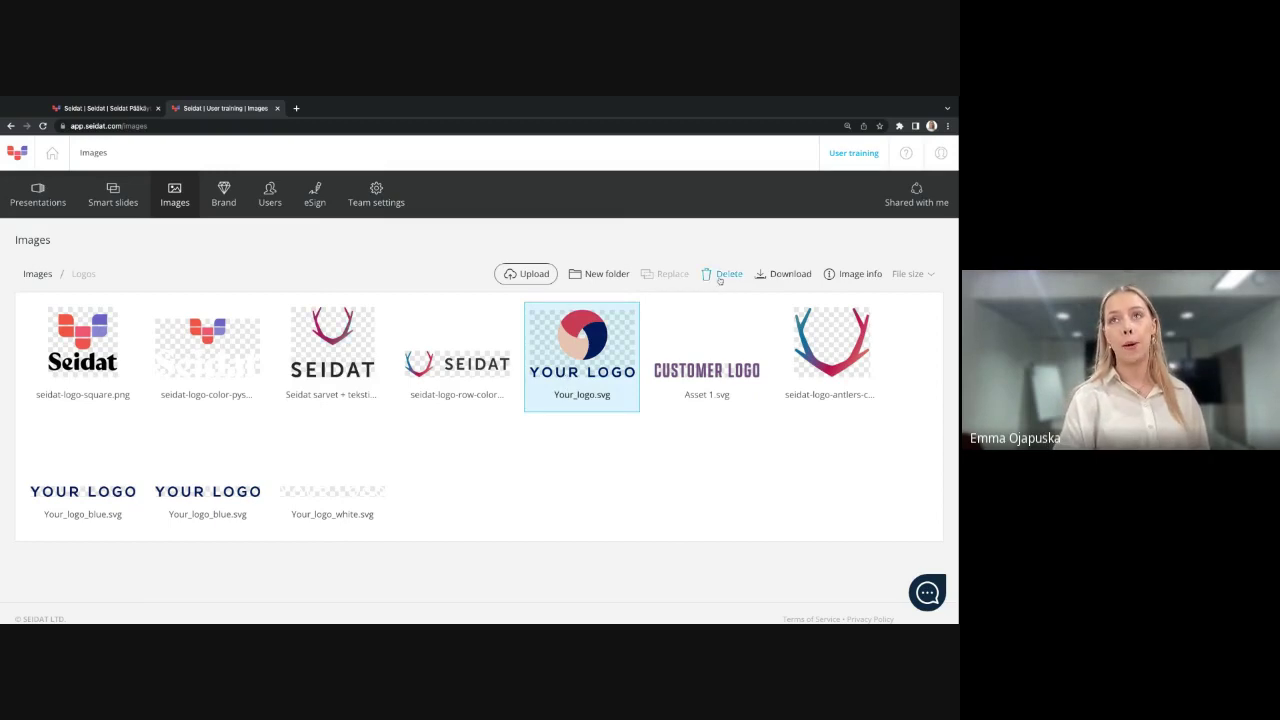
click(576, 510)
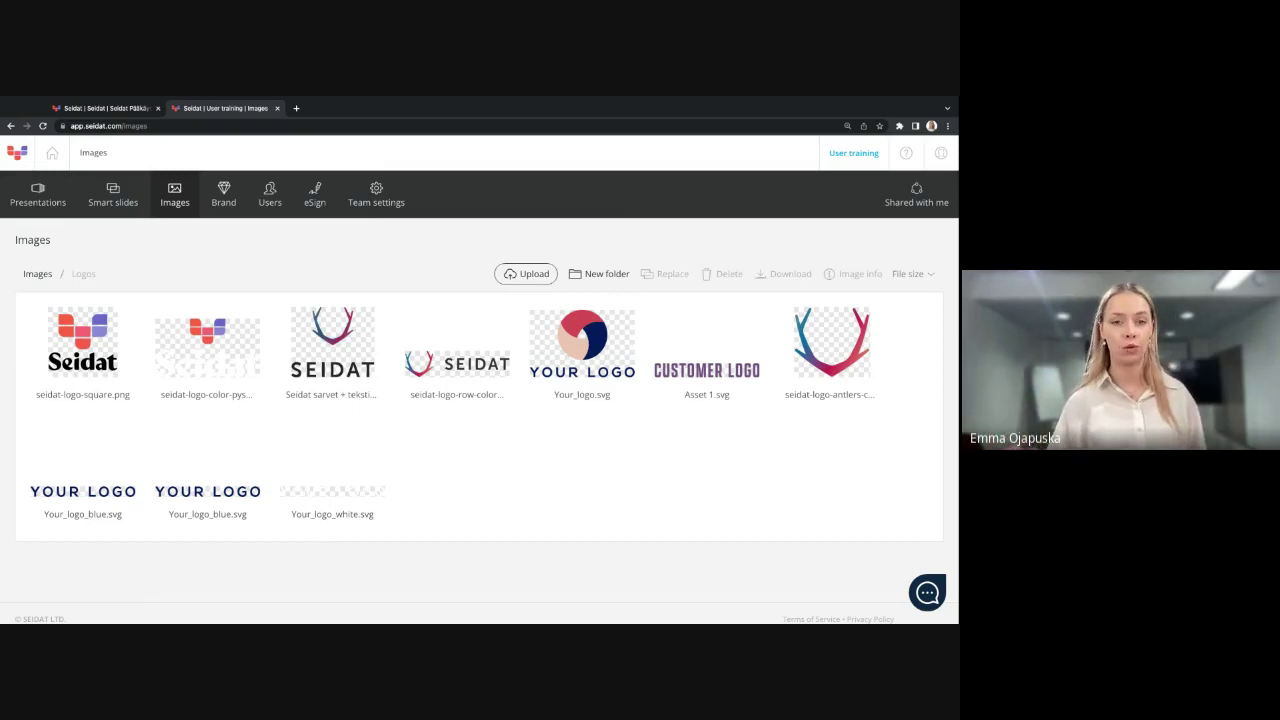
click(324, 366)
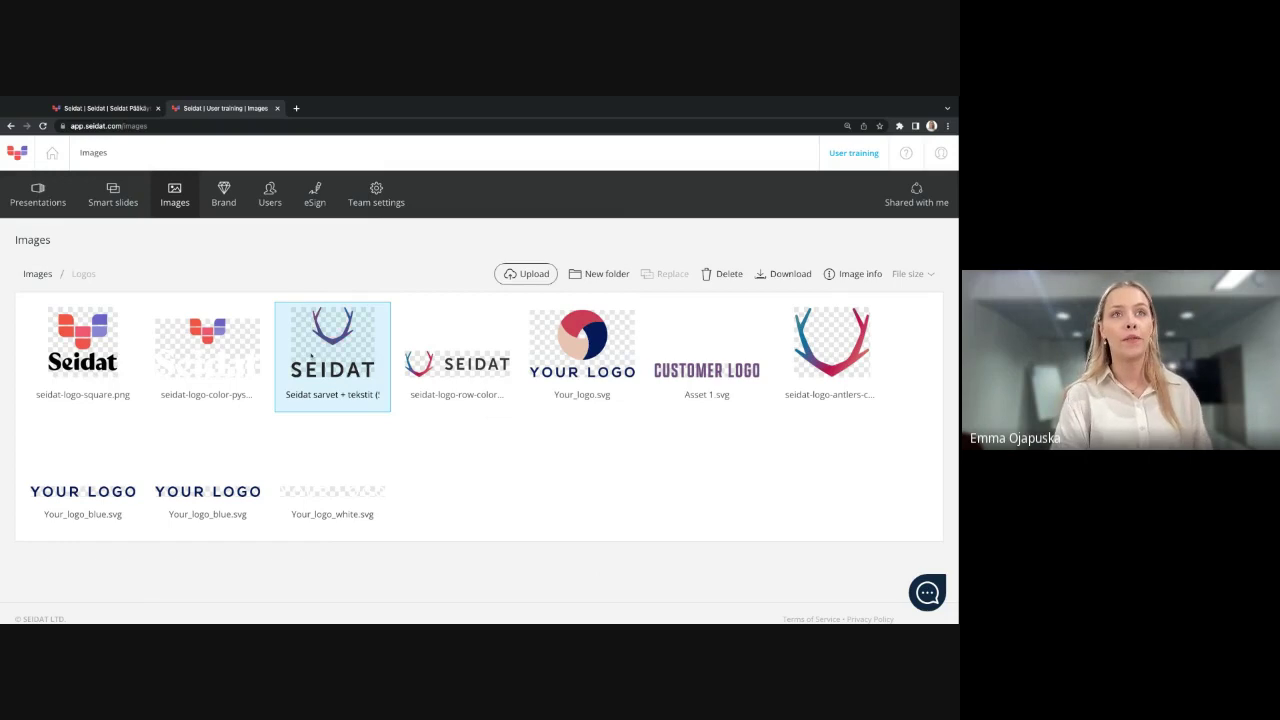
click(113, 337)
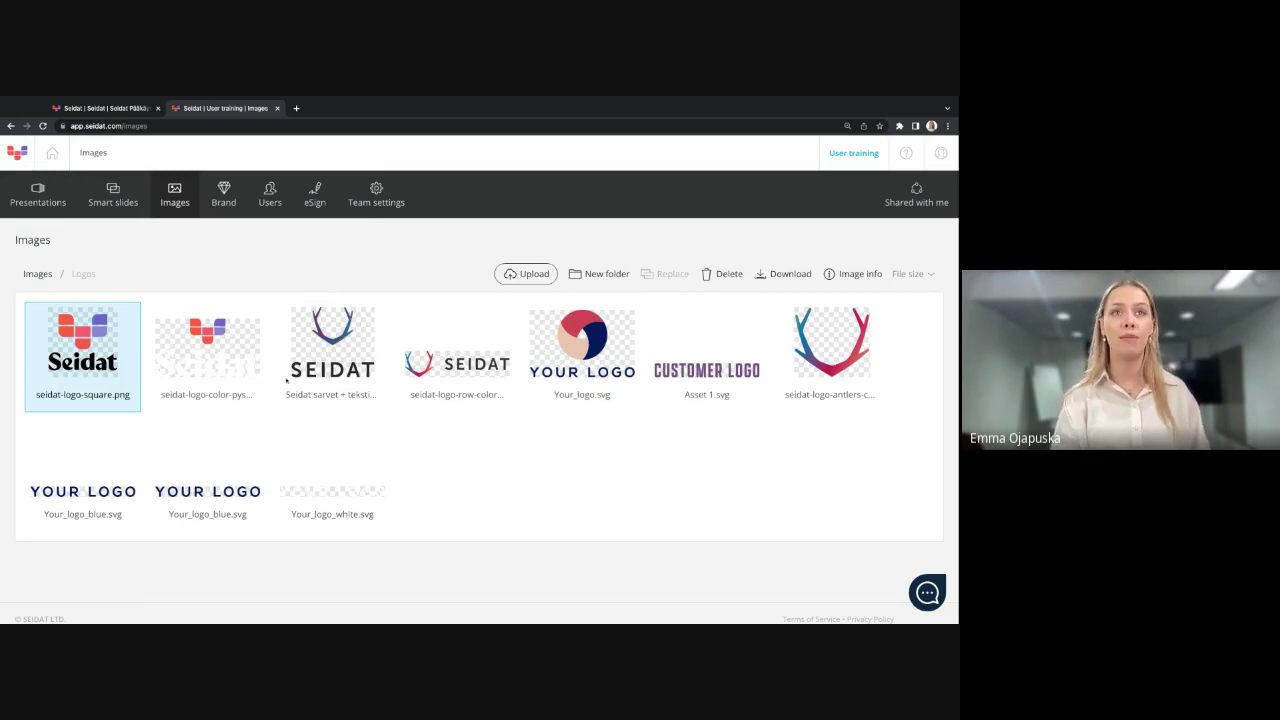
click(315, 394)
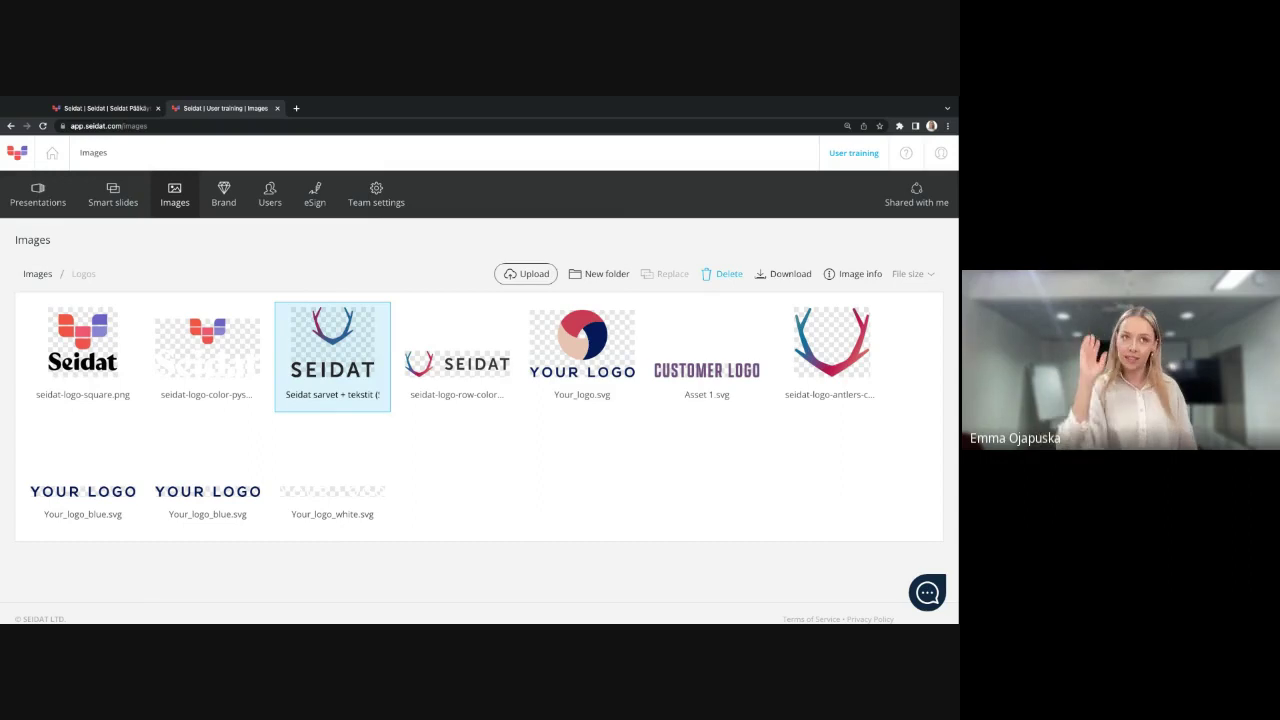
ctrl+click(105, 370)
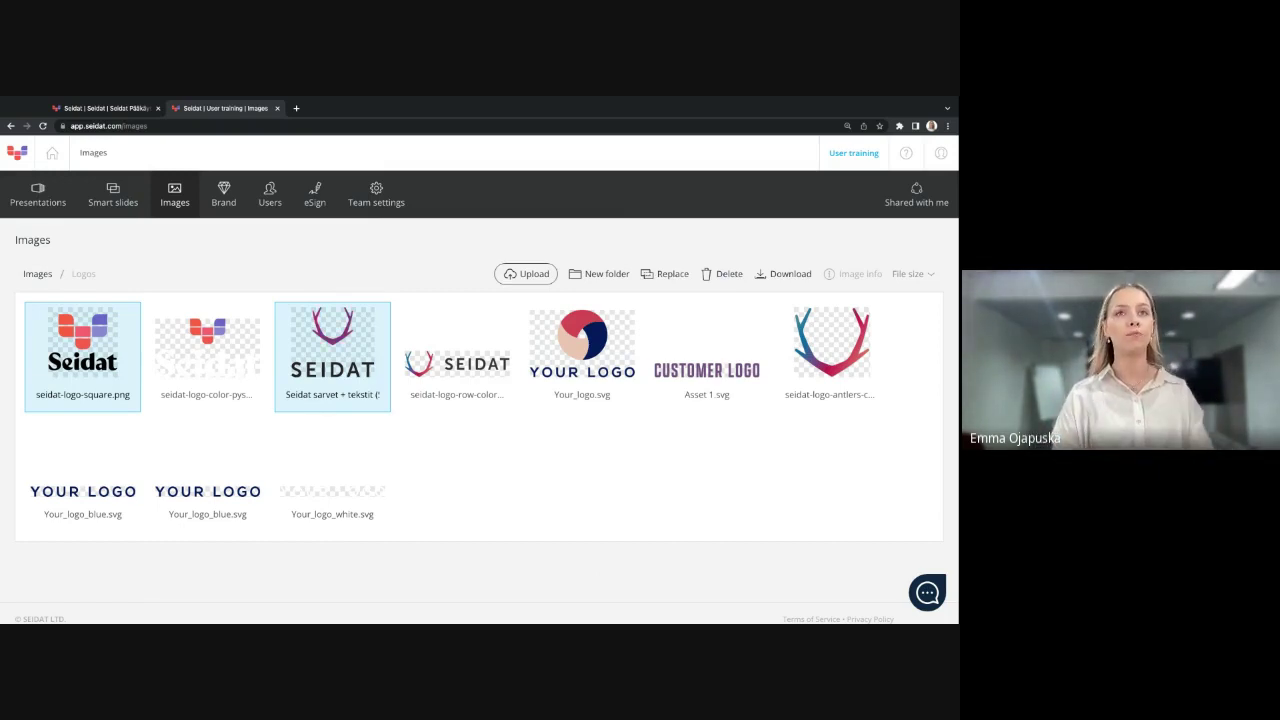
Step: Replace the two selected logos with seidat-logo-square.png
click(662, 274)
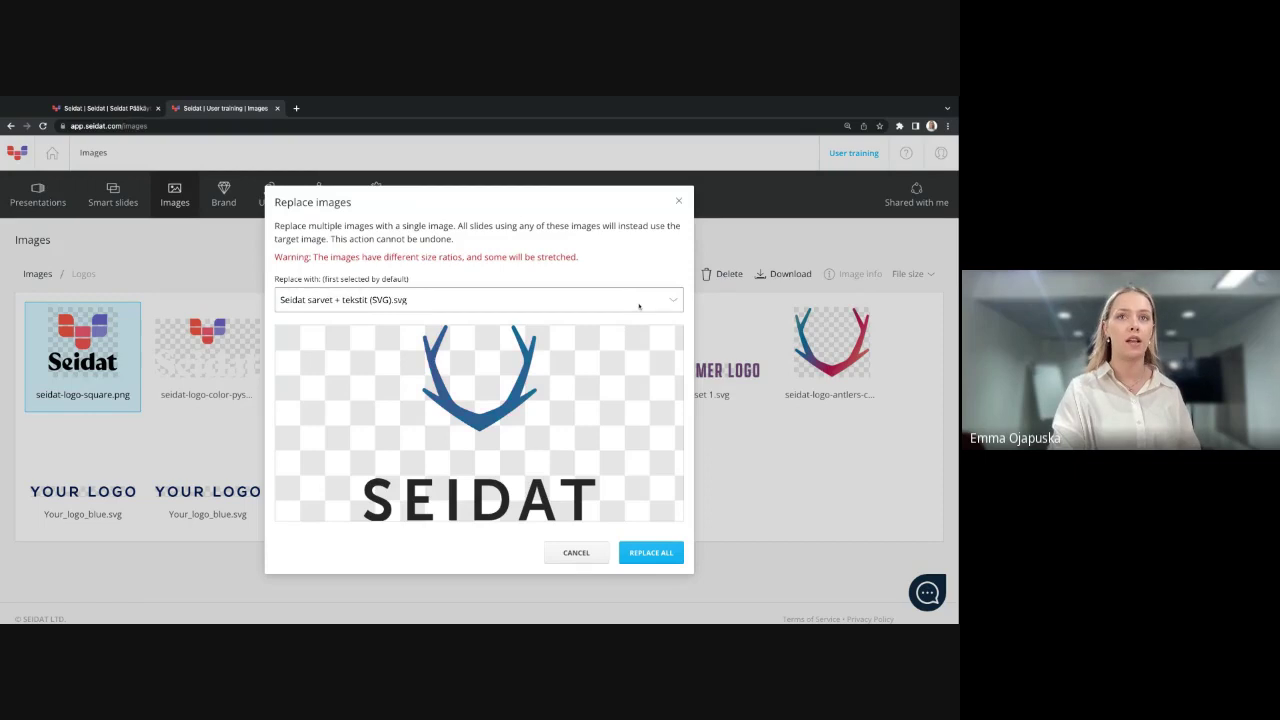
click(638, 302)
click(611, 371)
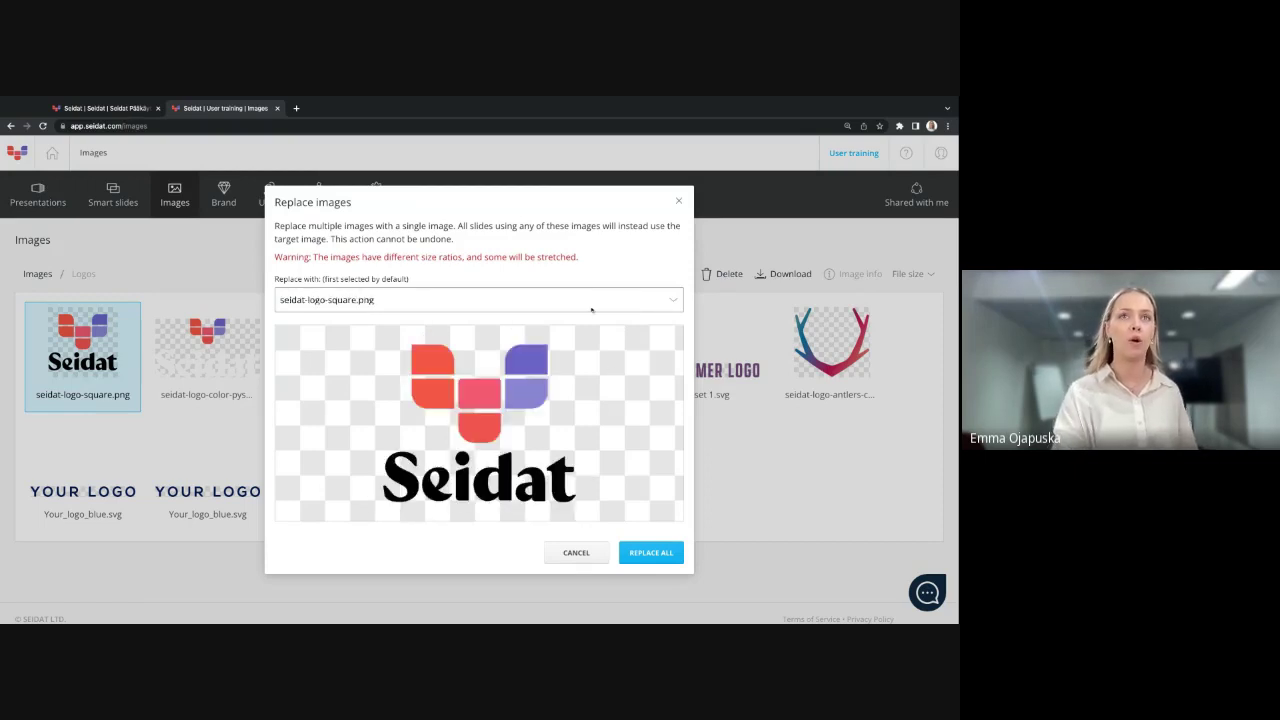
click(591, 305)
click(573, 285)
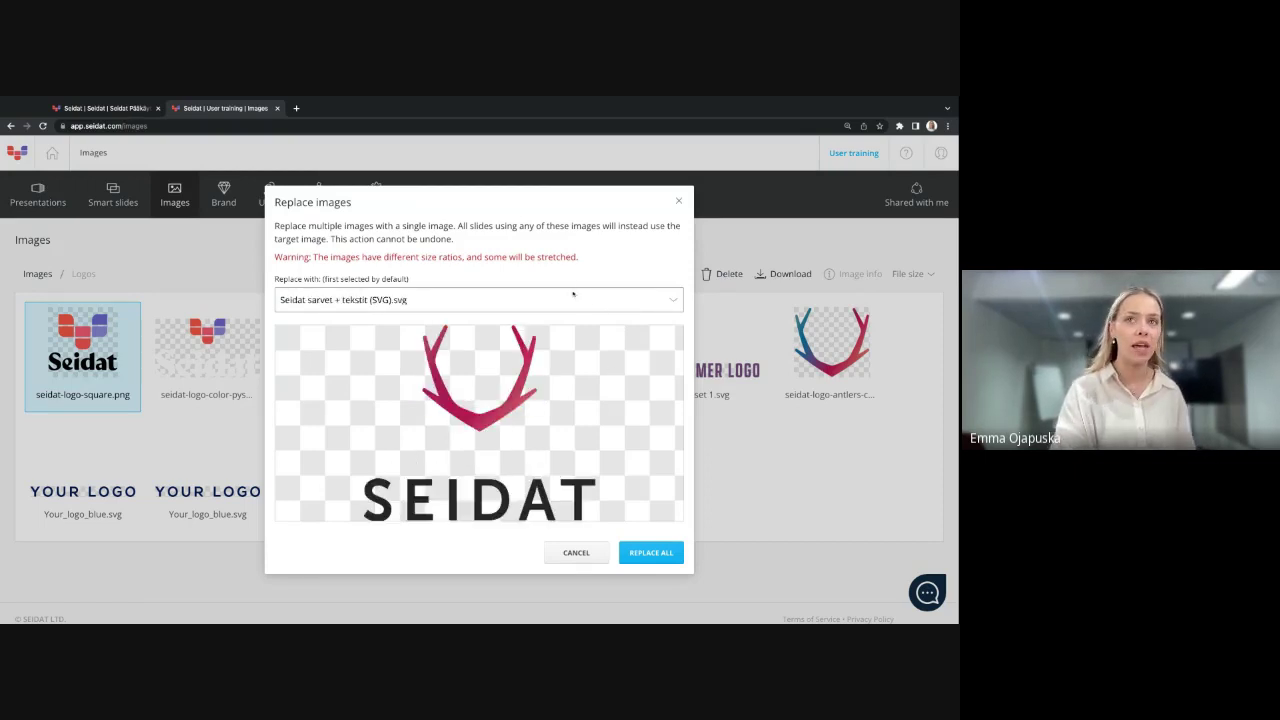
click(573, 294)
click(497, 432)
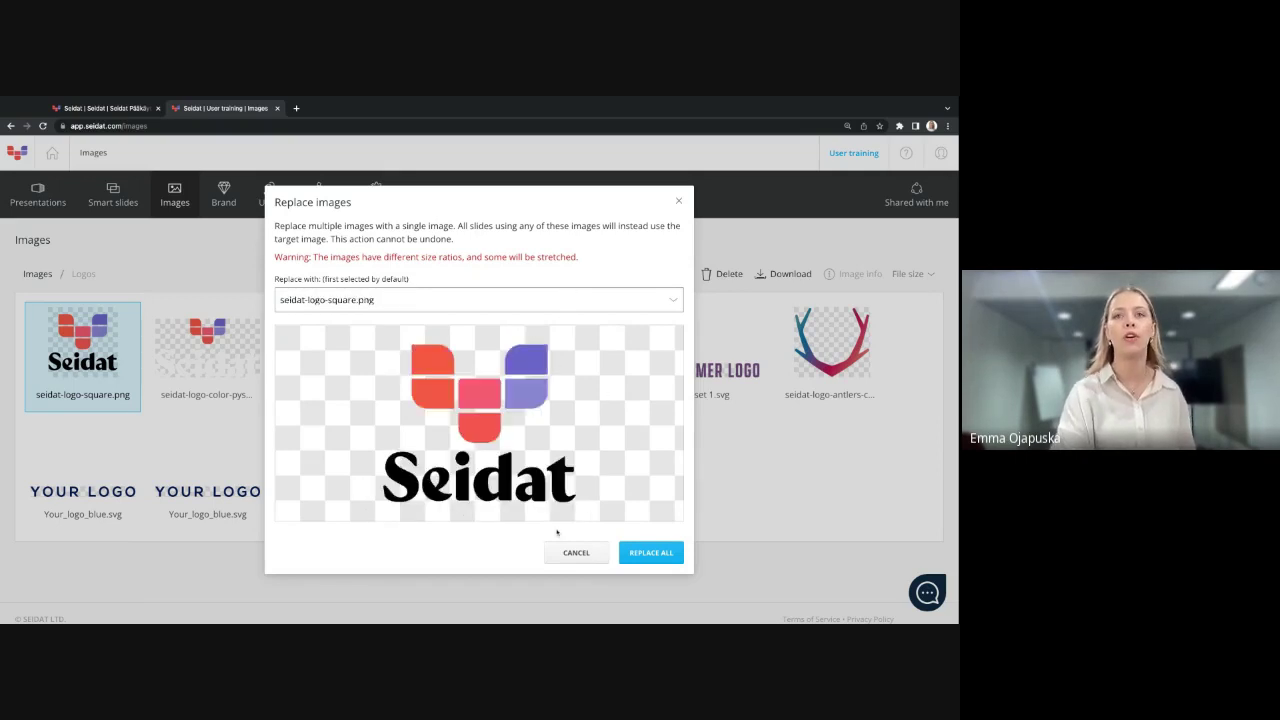
click(652, 553)
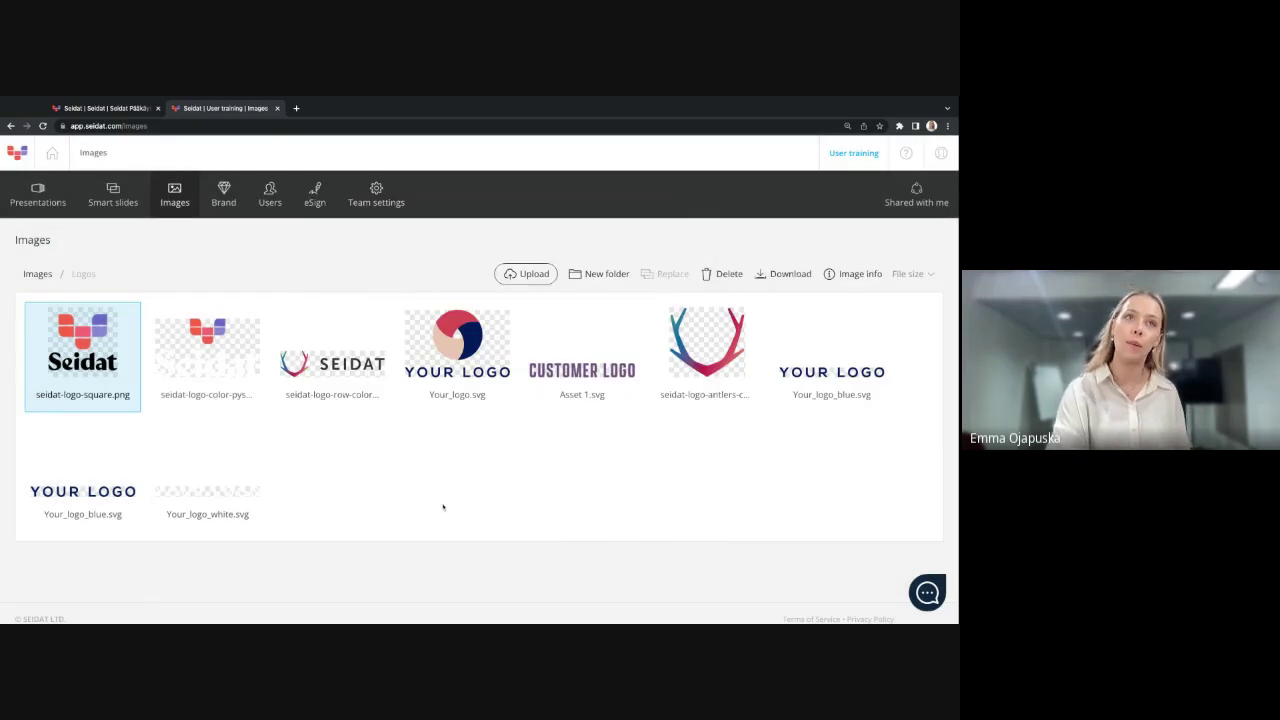
Step: Clear the logo selection and return to the Images library top level, selecting Background images
click(271, 374)
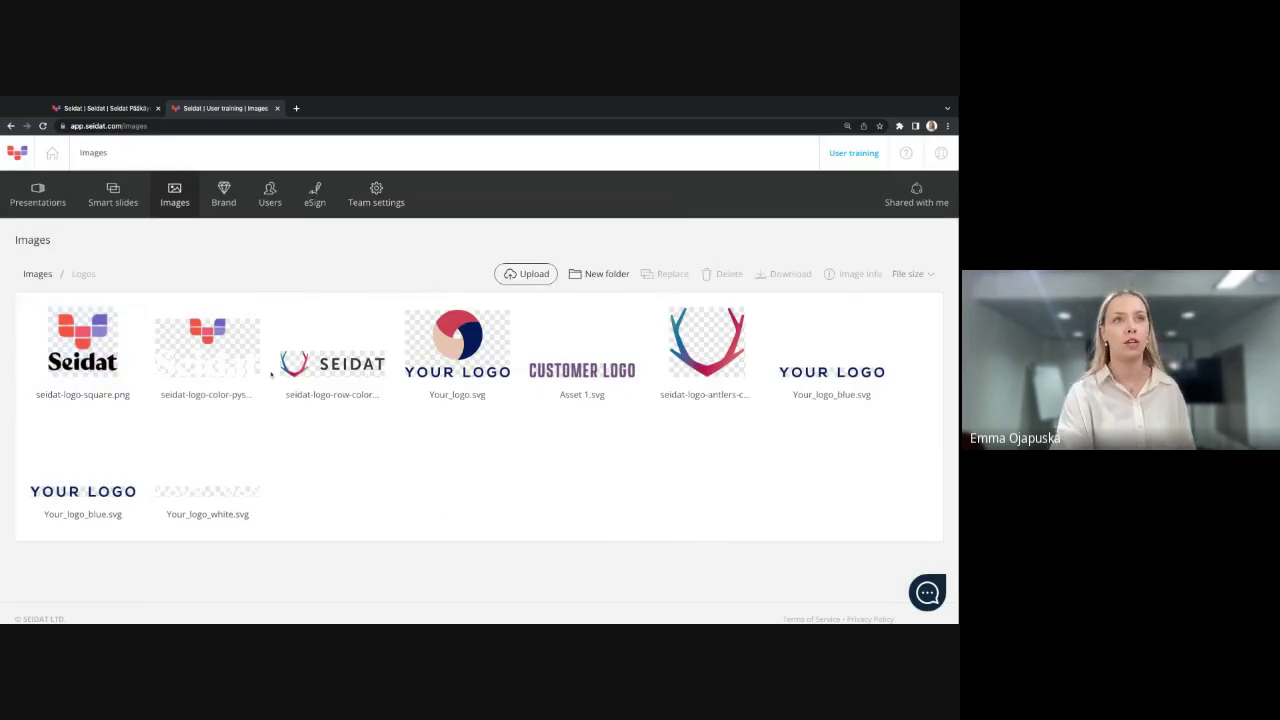
click(82, 350)
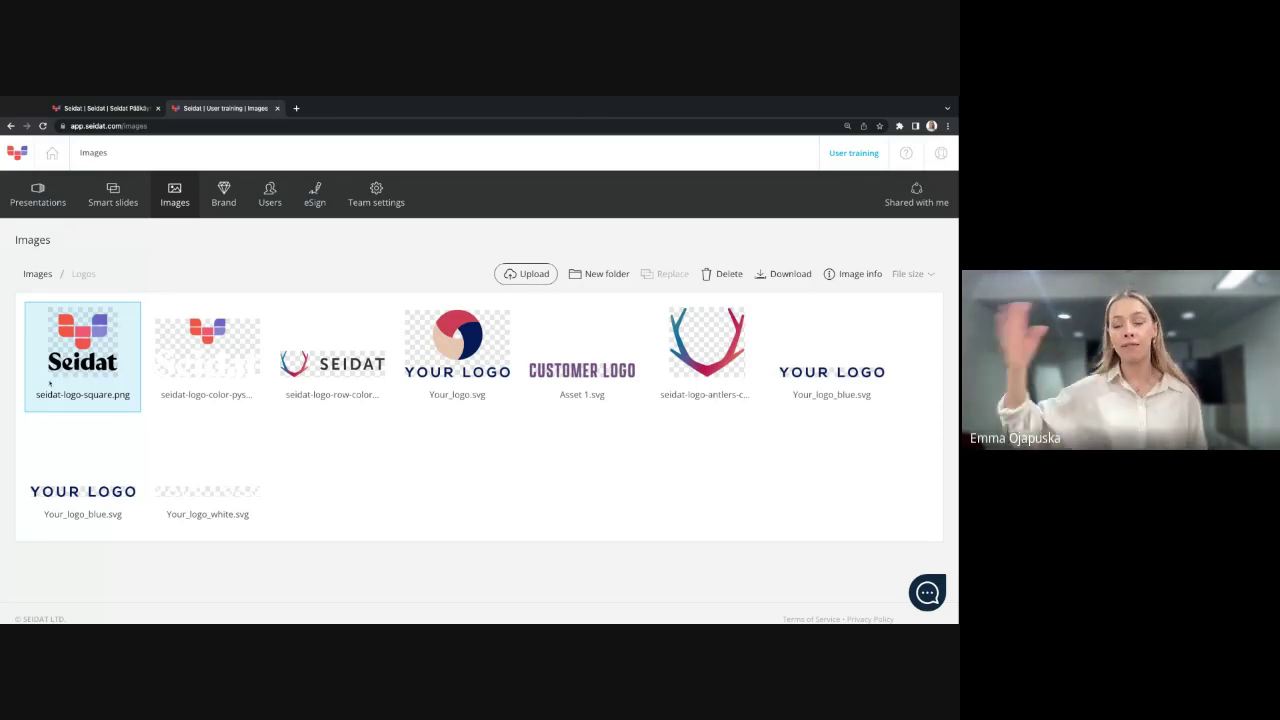
click(351, 511)
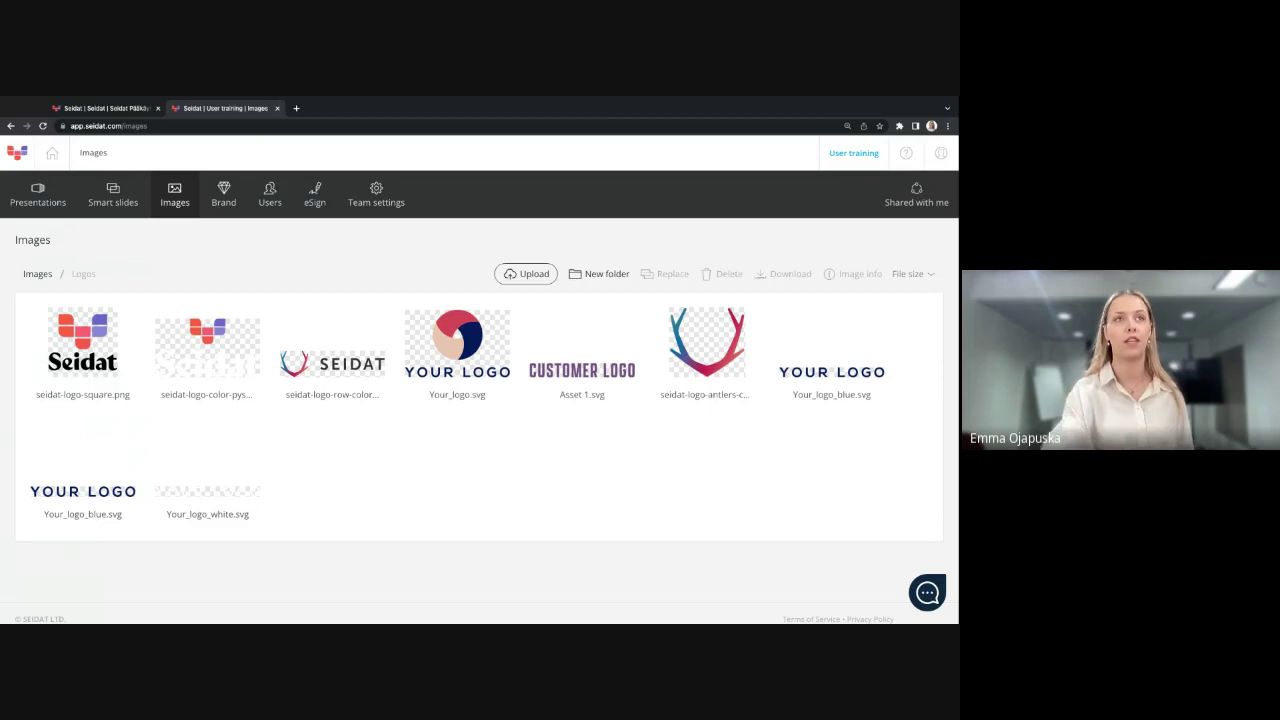
click(37, 273)
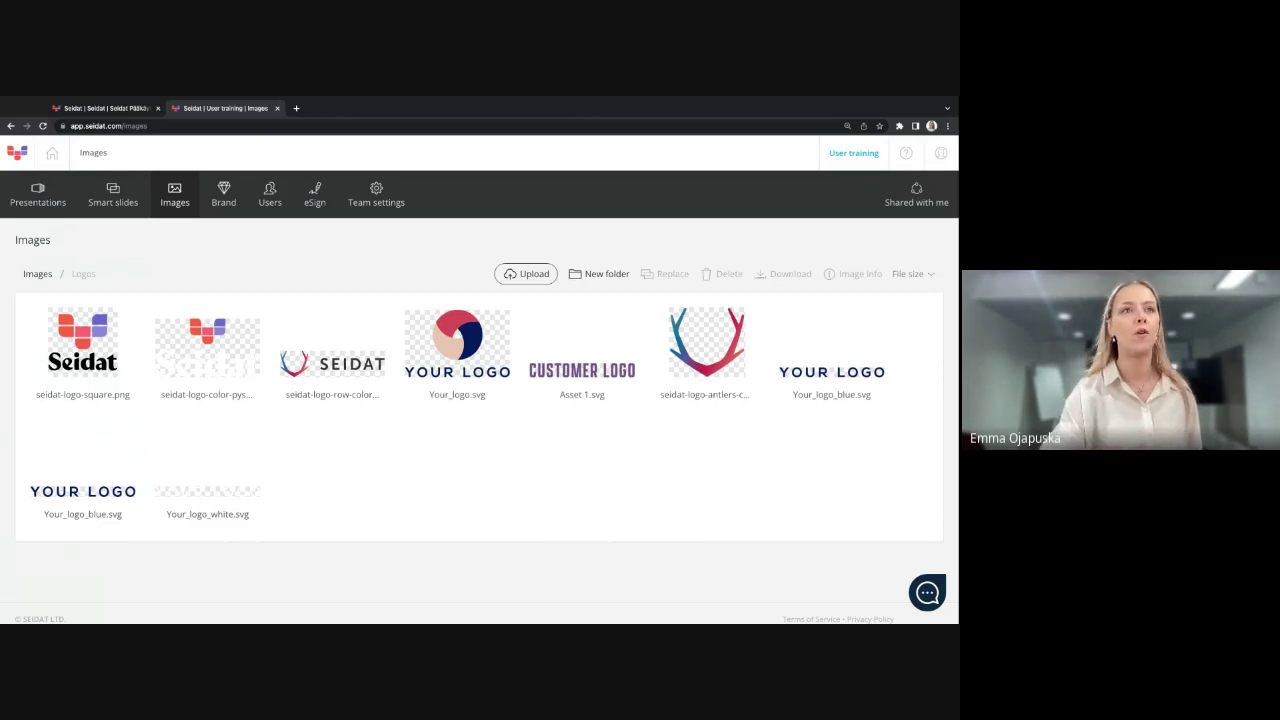
click(195, 354)
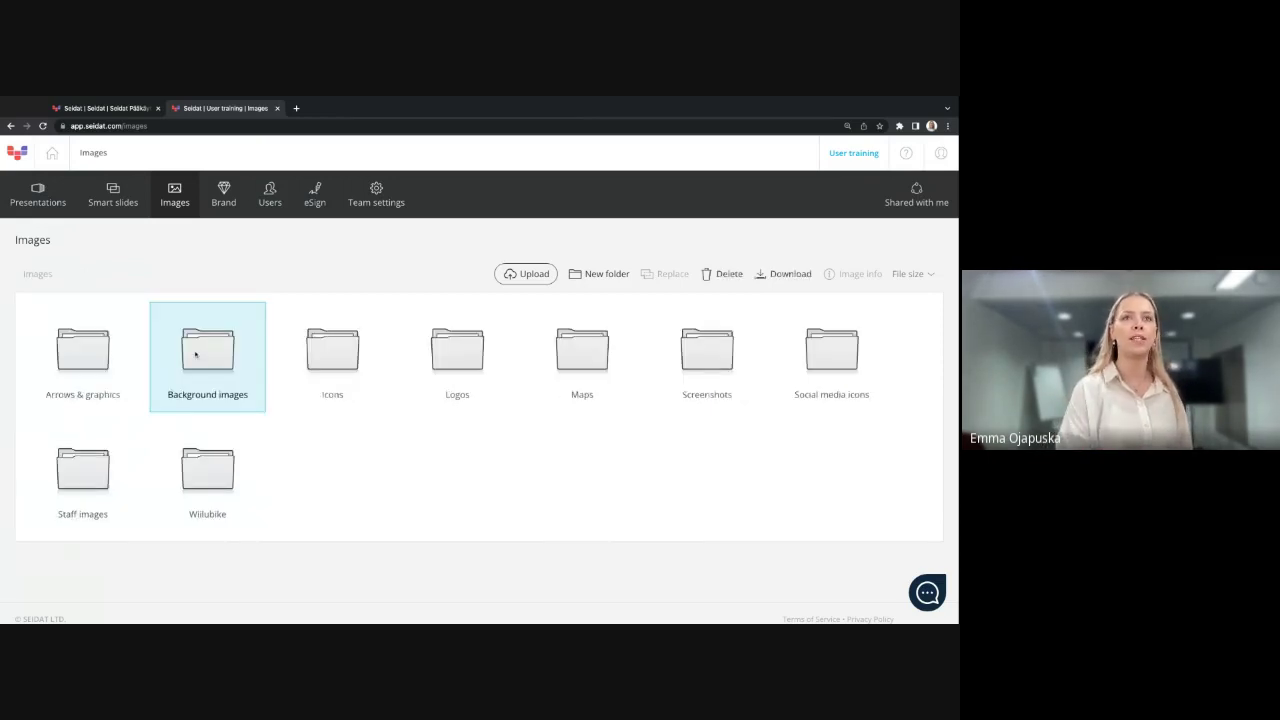
Step: Open the Background images folder
double_click(195, 354)
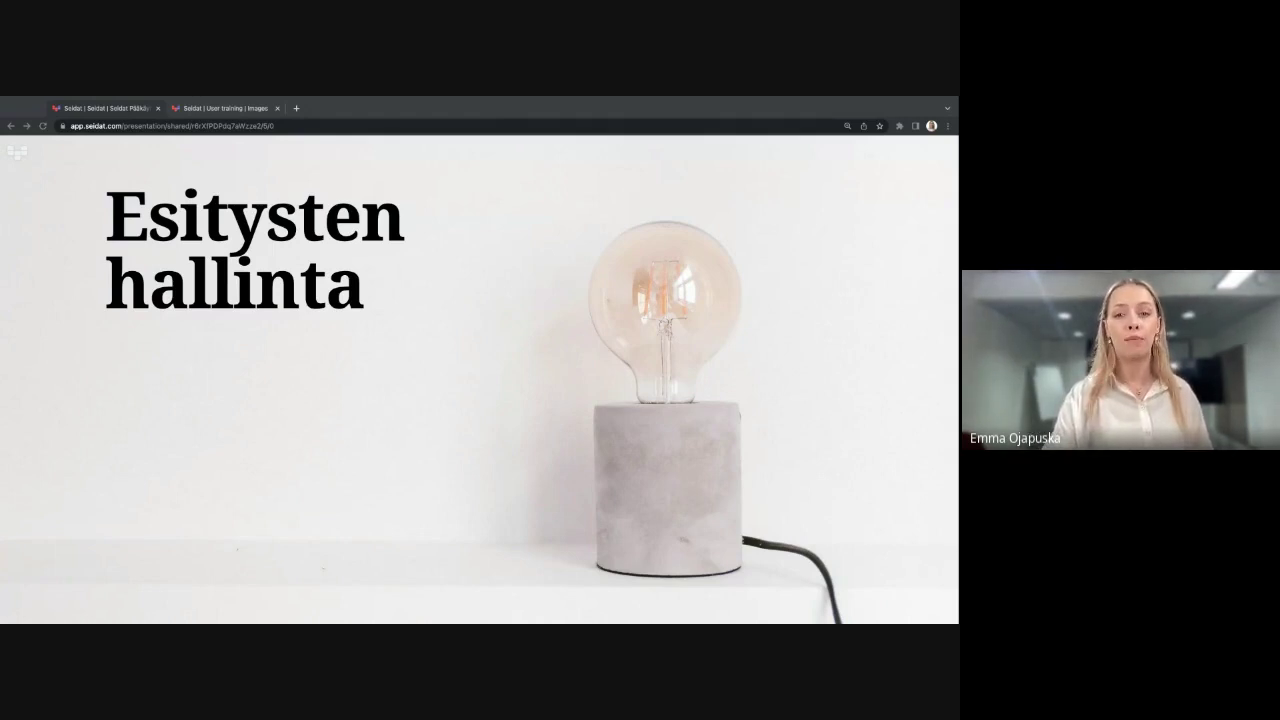
Step: Advance the training slides past the Tagit slide, then switch back to the Images library
key(Right)
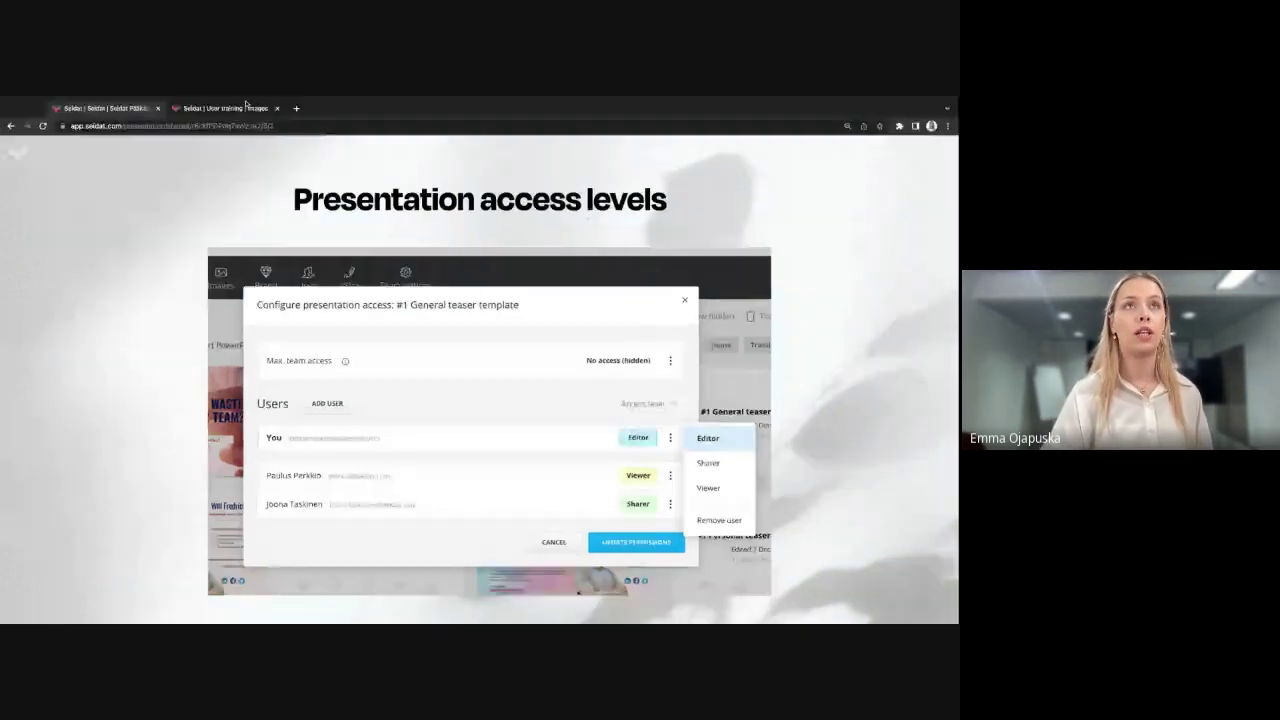
click(245, 106)
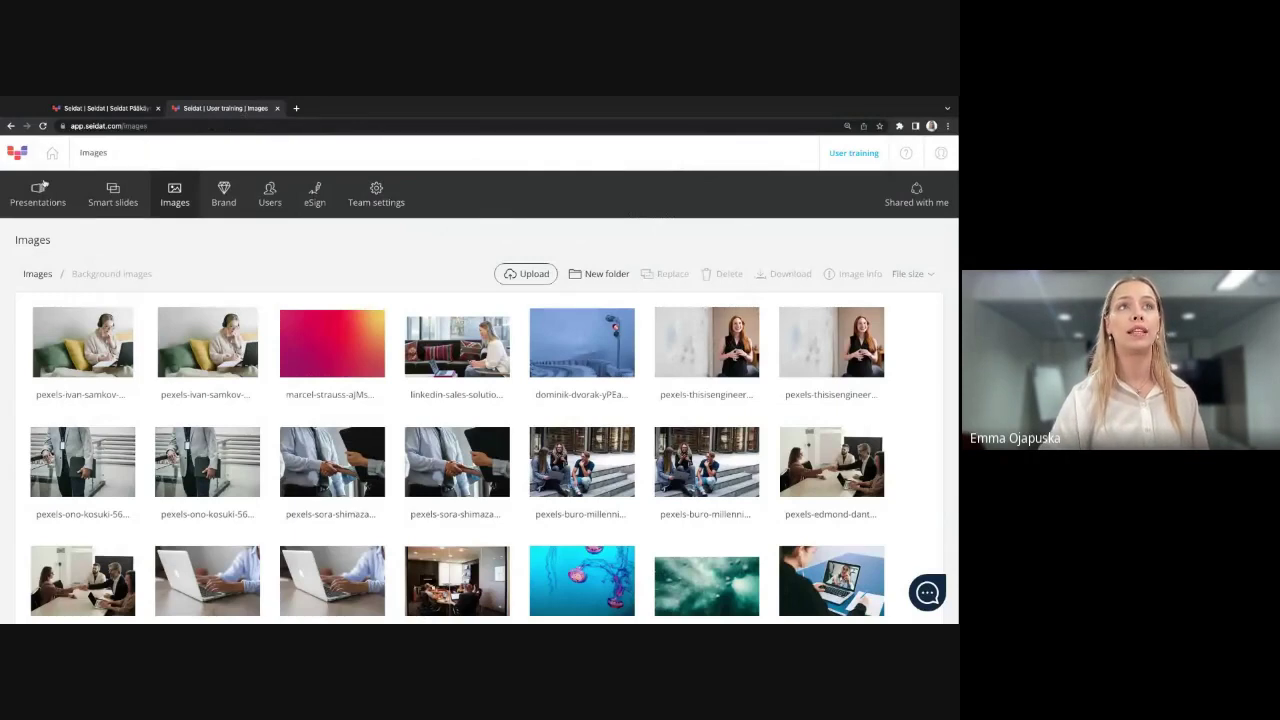
Step: Go to Presentations, browse the tag filter dropdown, and open Edit tags for team tag settings
click(38, 195)
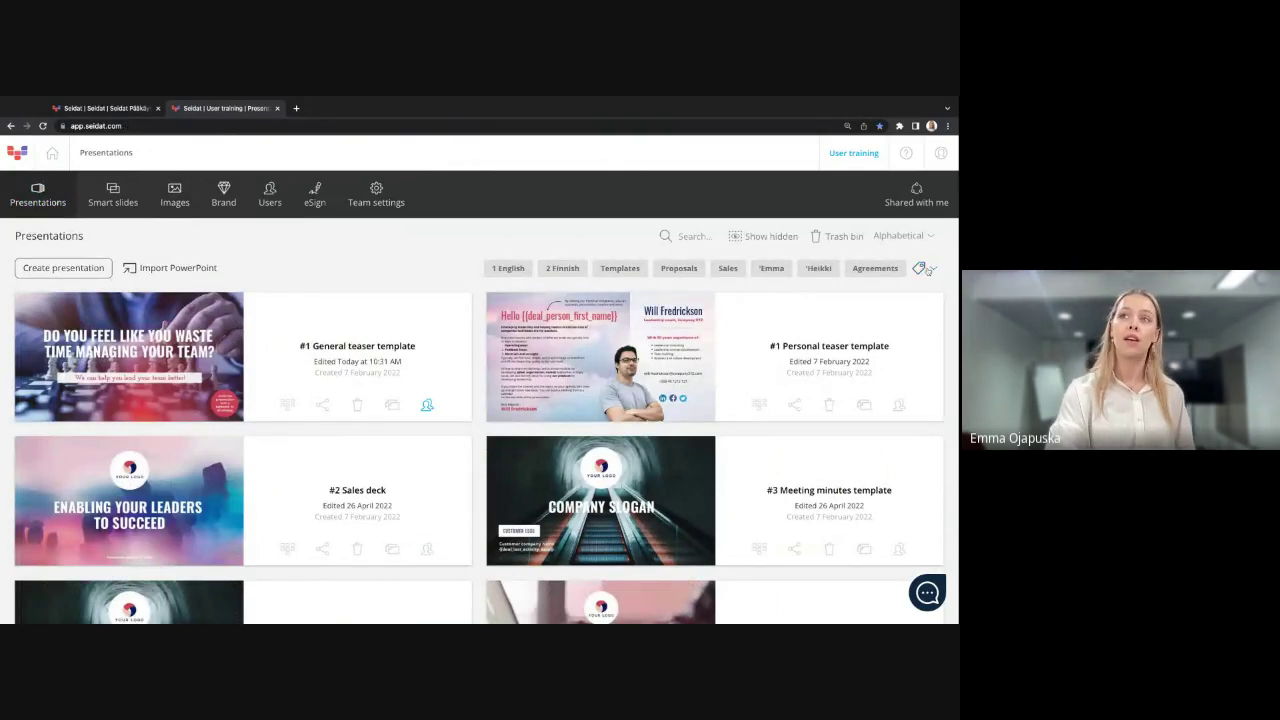
click(928, 271)
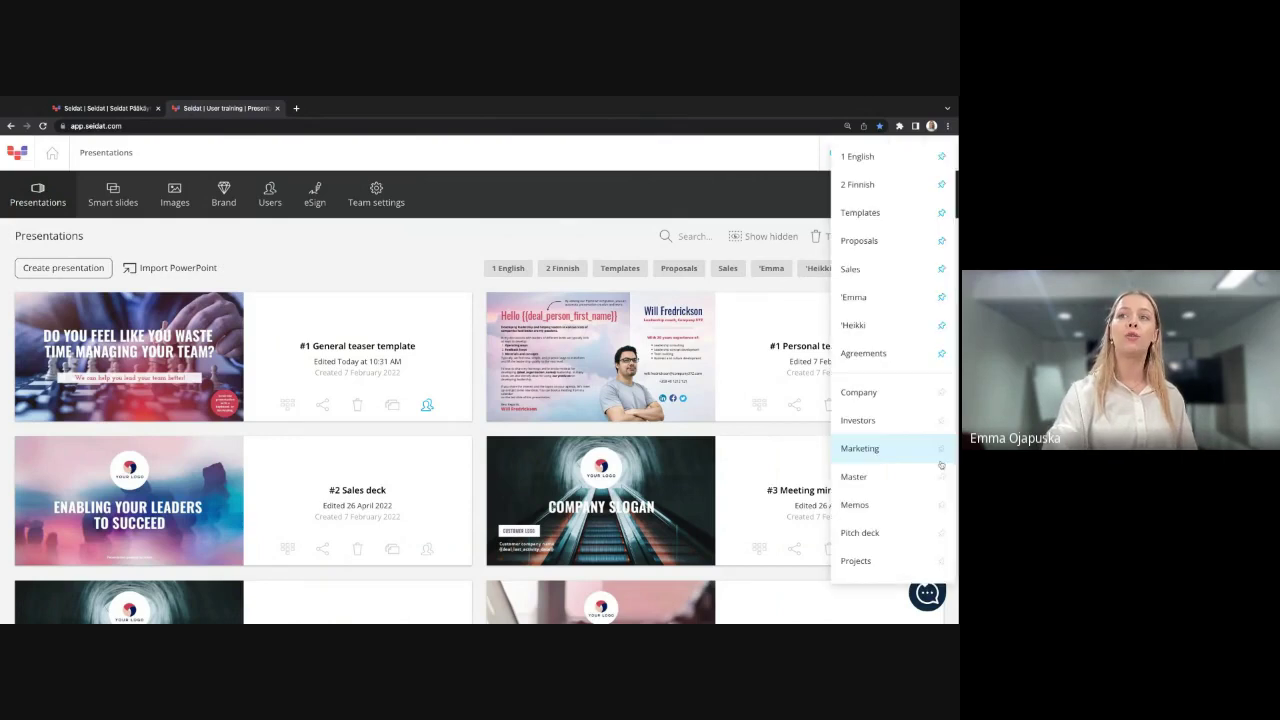
scroll(930, 420, down, 3)
scroll(914, 323, up, 3)
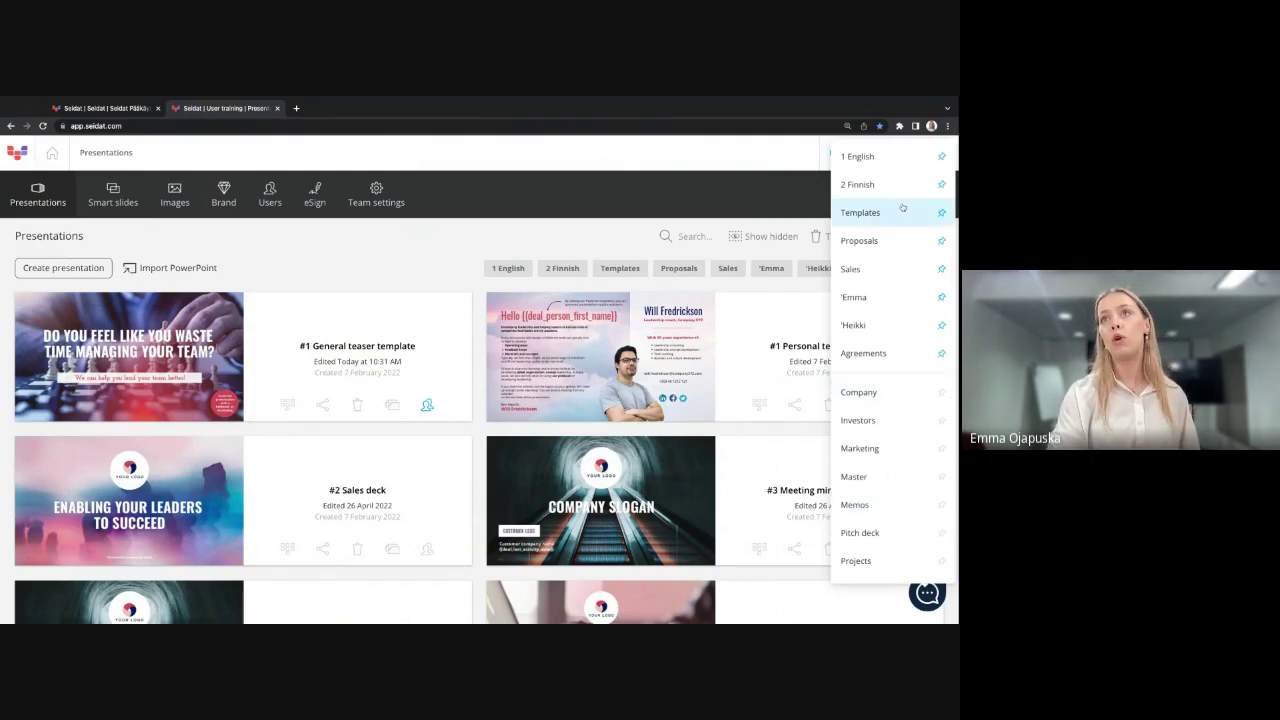
scroll(933, 388, down, 3)
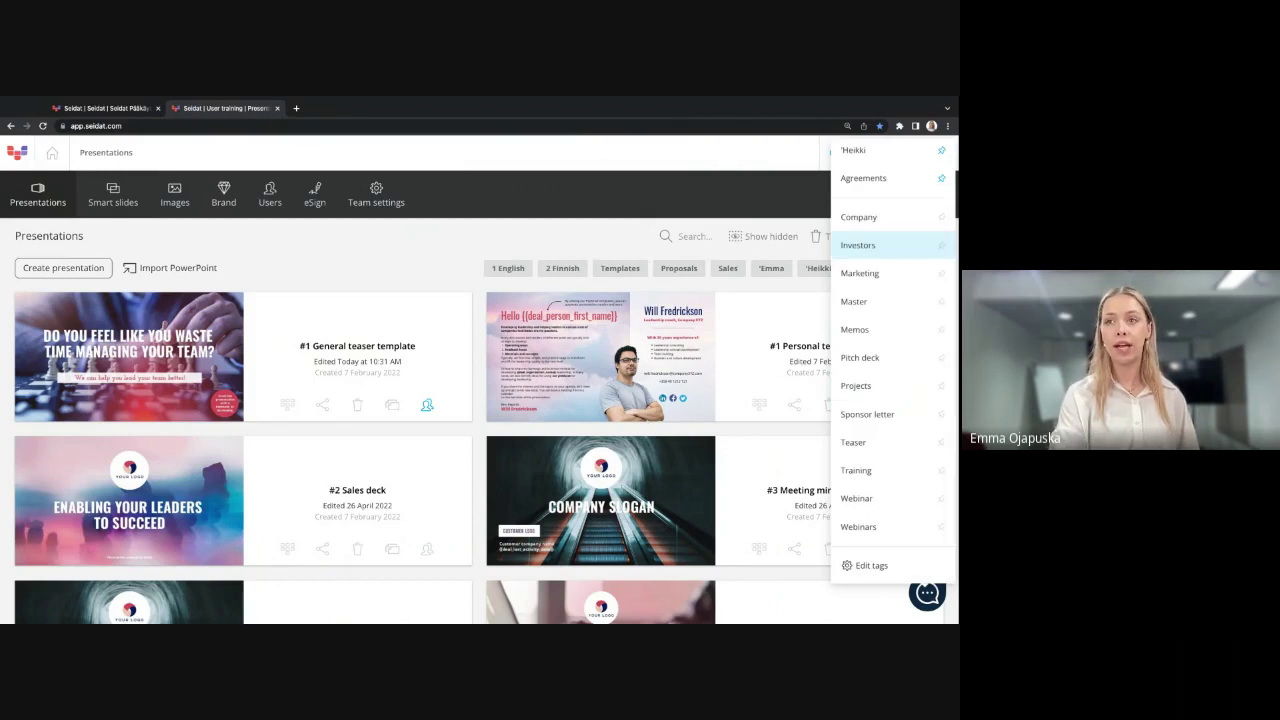
mouse_move(871, 566)
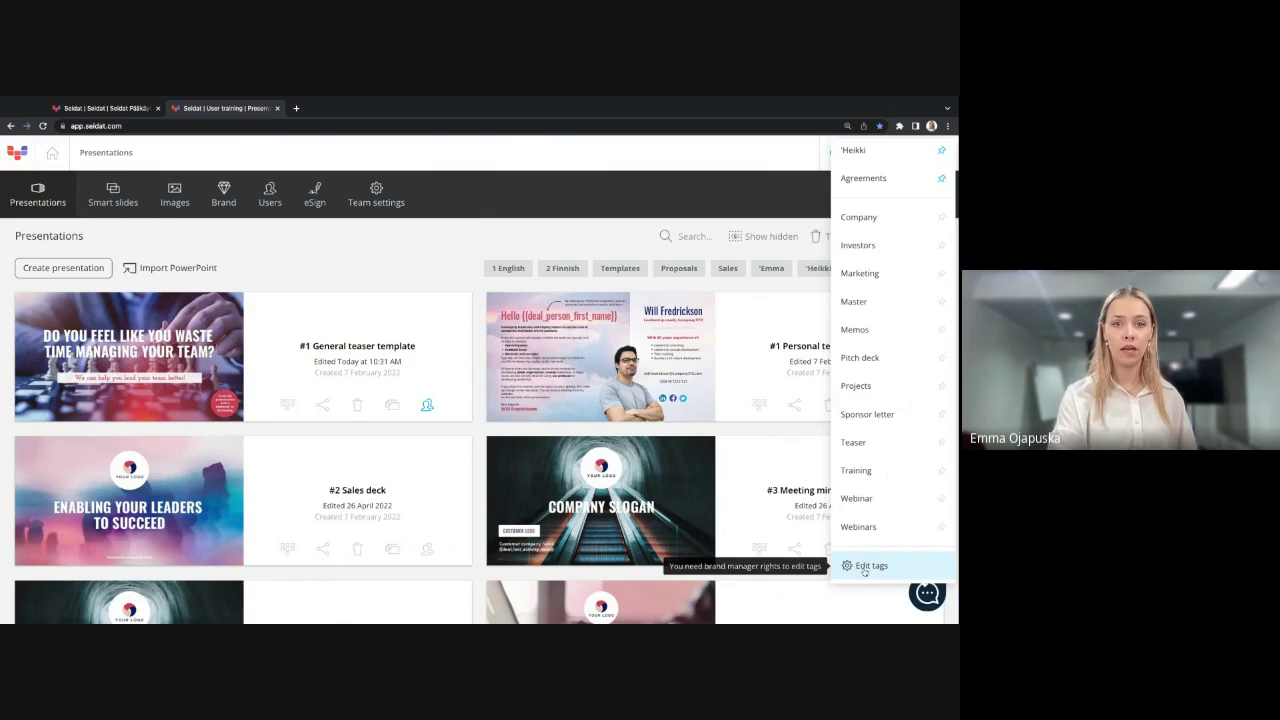
click(864, 567)
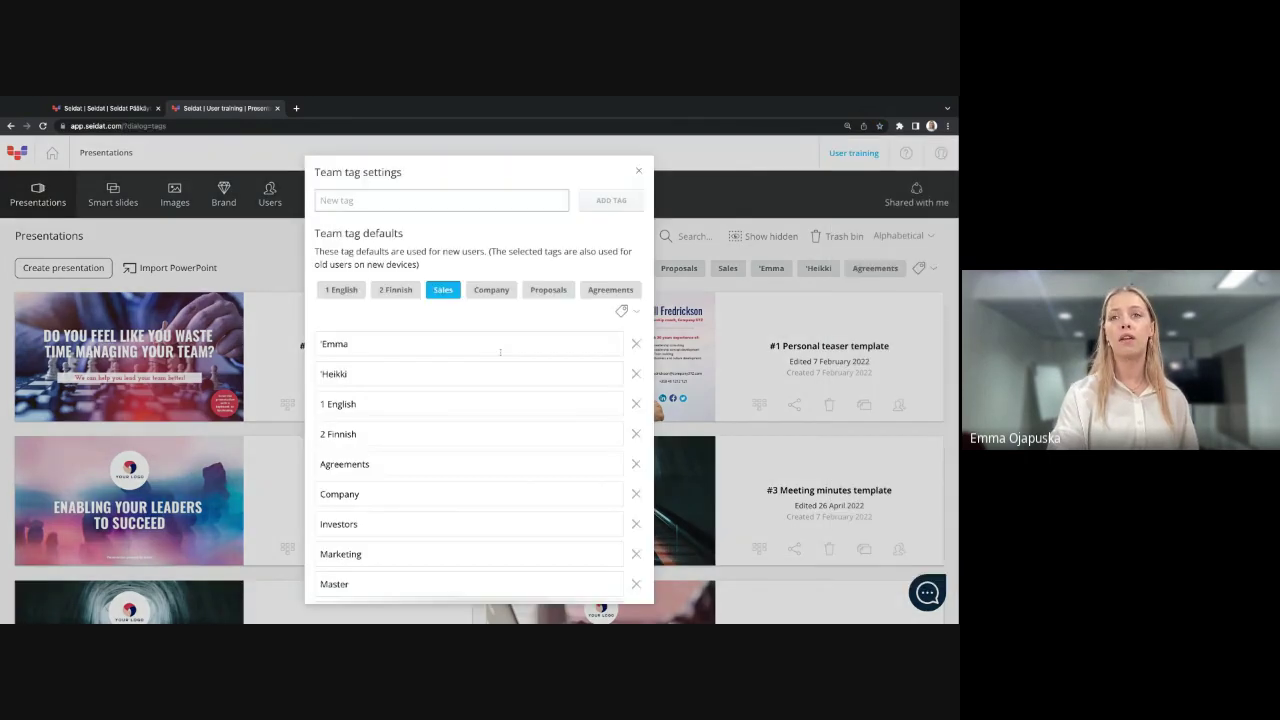
scroll(500, 352, down, 2)
scroll(500, 360, down, 5)
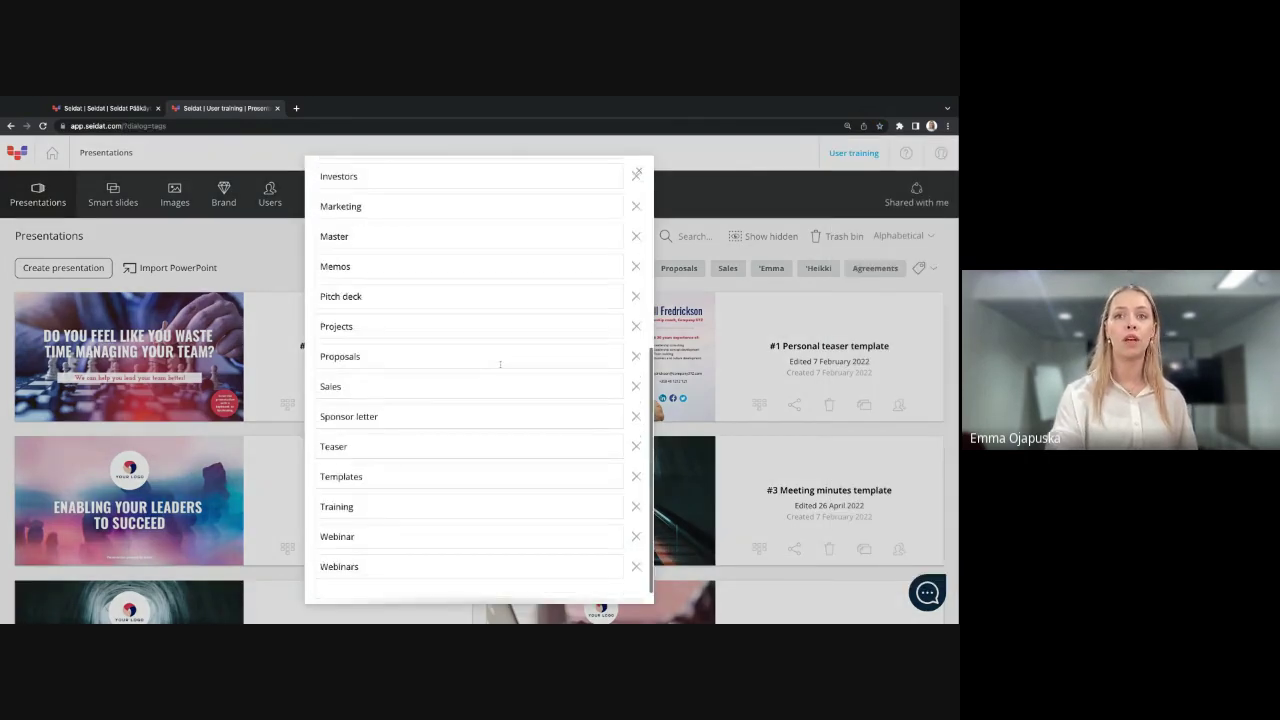
scroll(500, 364, up, 10)
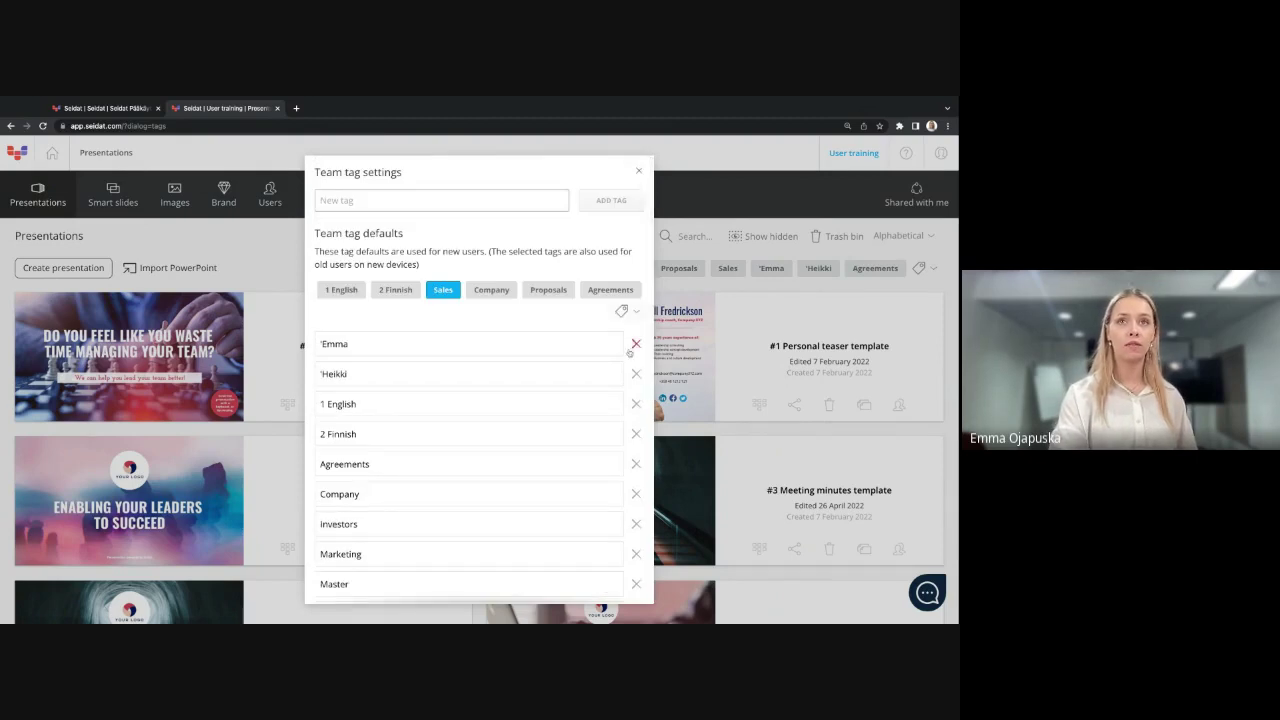
scroll(463, 525, down, 4)
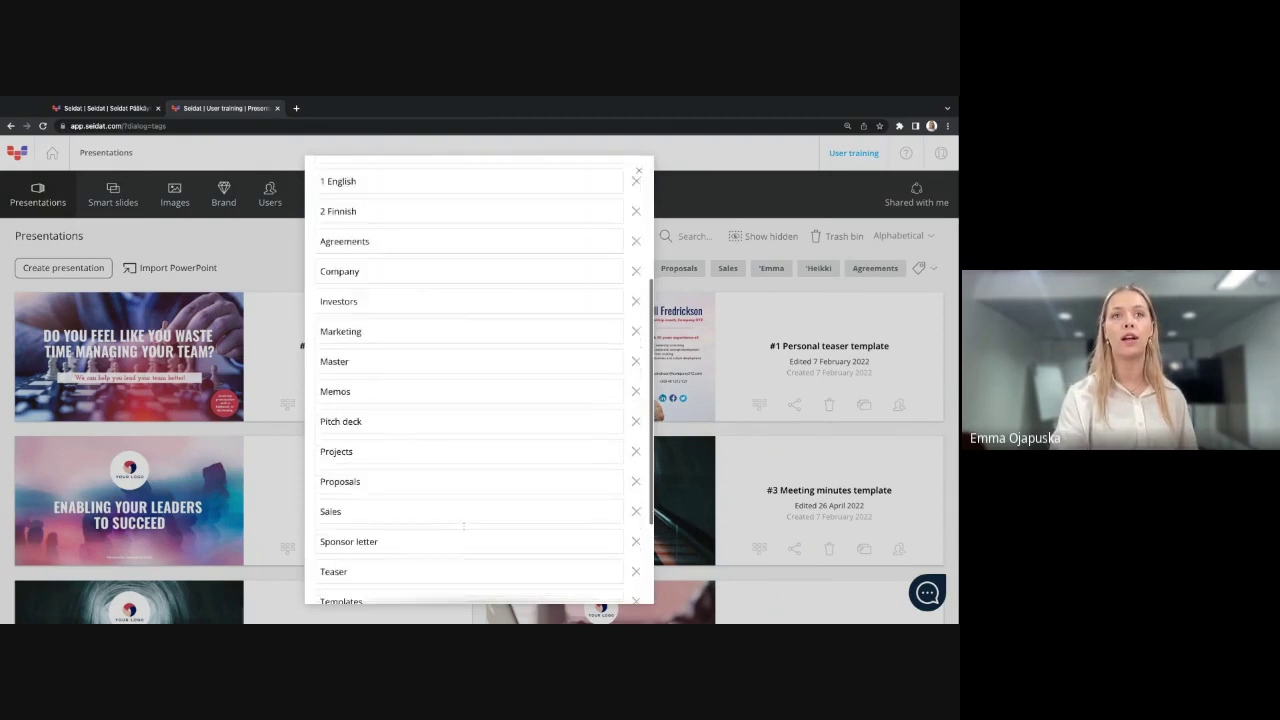
scroll(420, 400, down, 1)
scroll(388, 309, up, 3)
scroll(388, 309, up, 3)
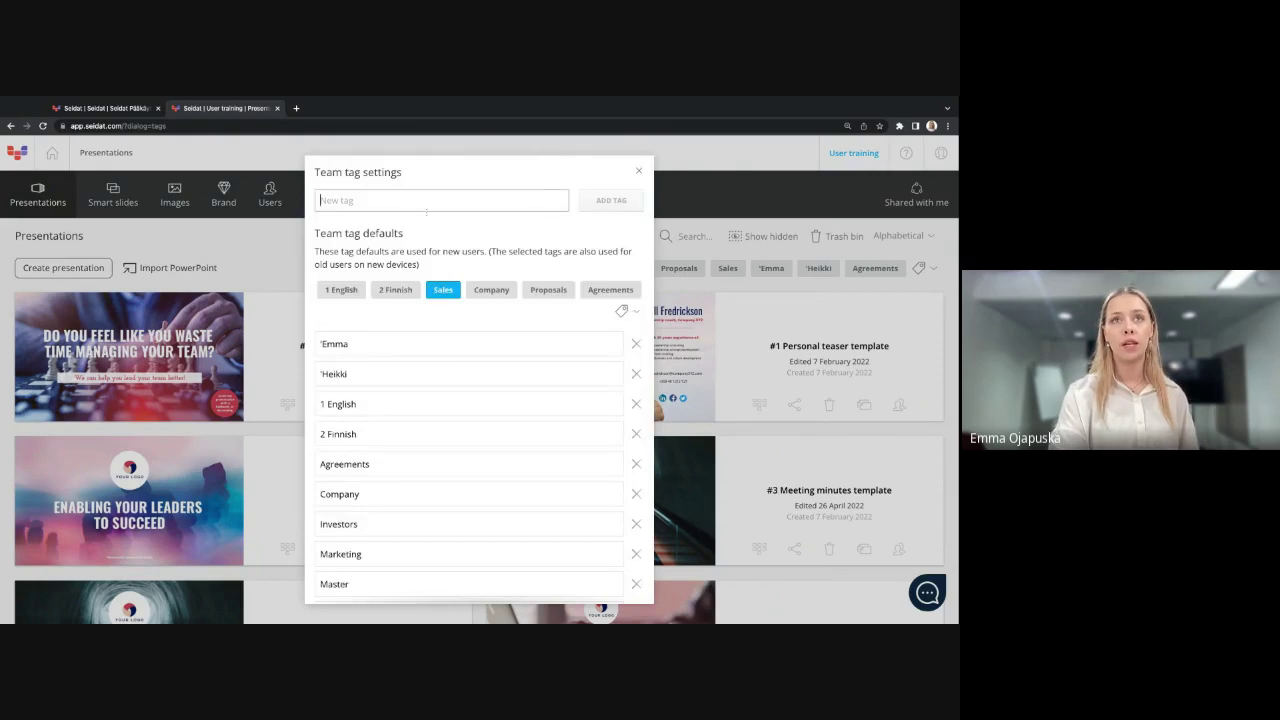
click(406, 244)
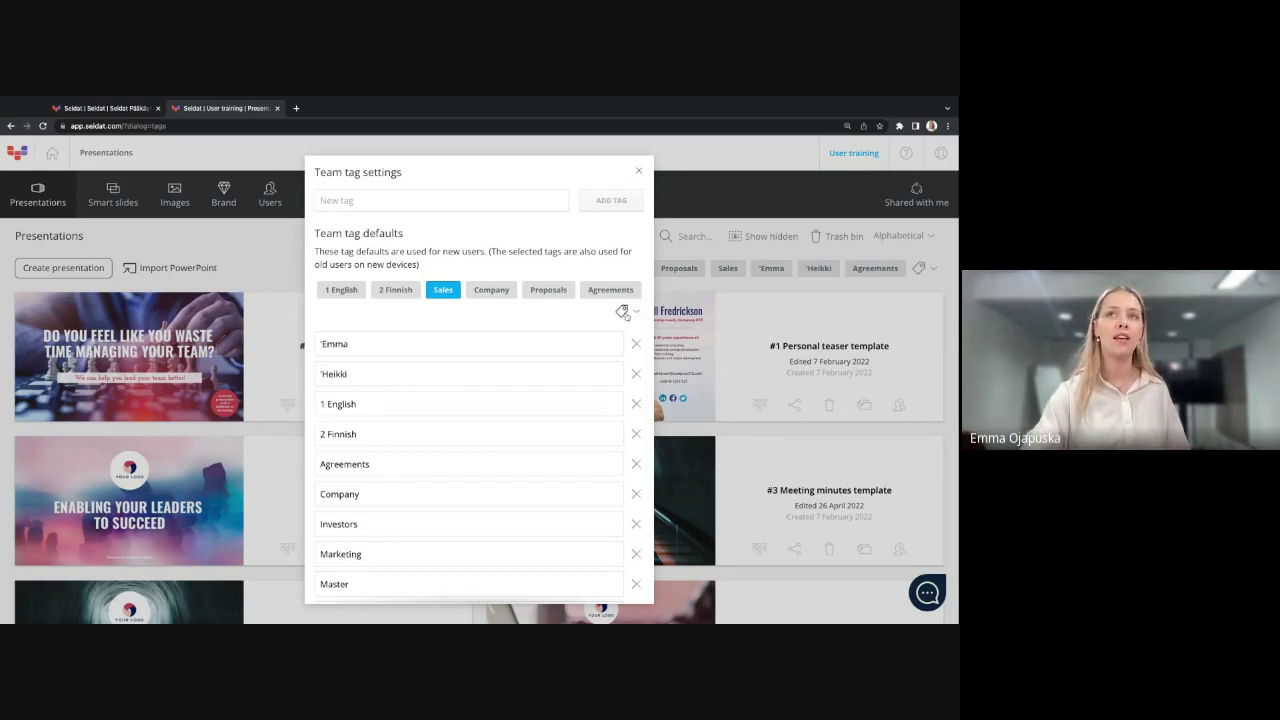
click(622, 313)
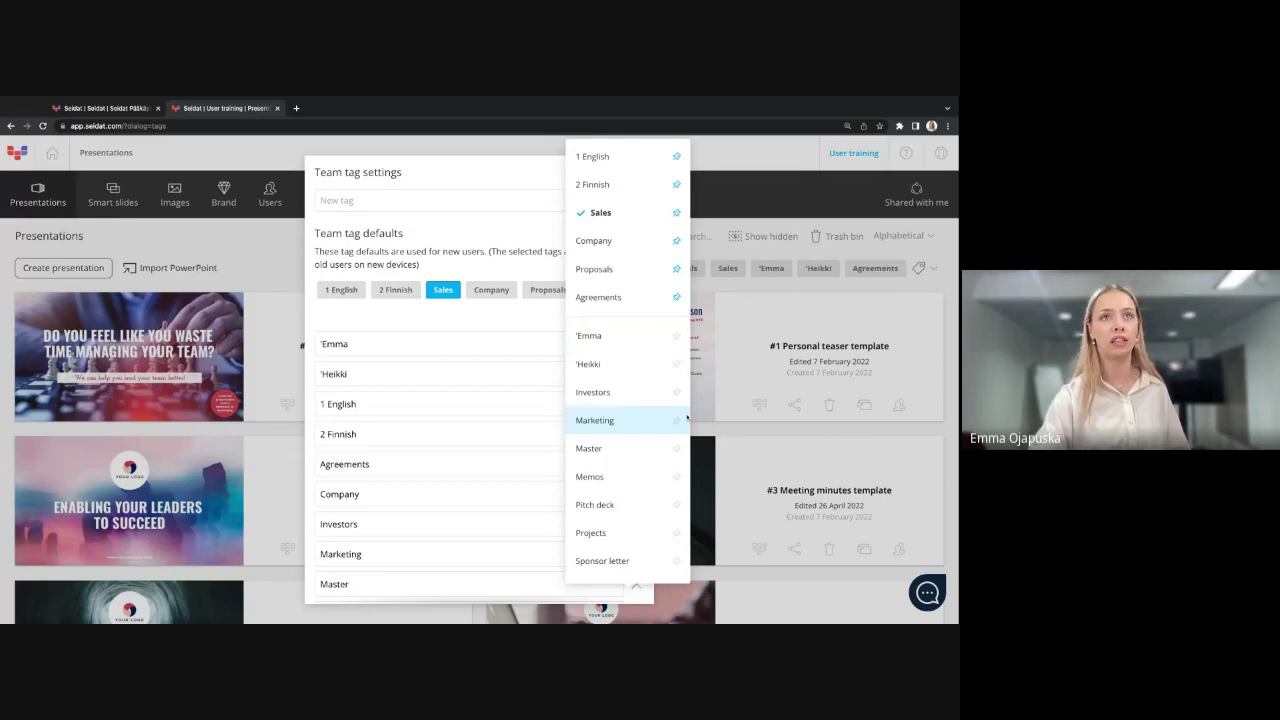
click(677, 420)
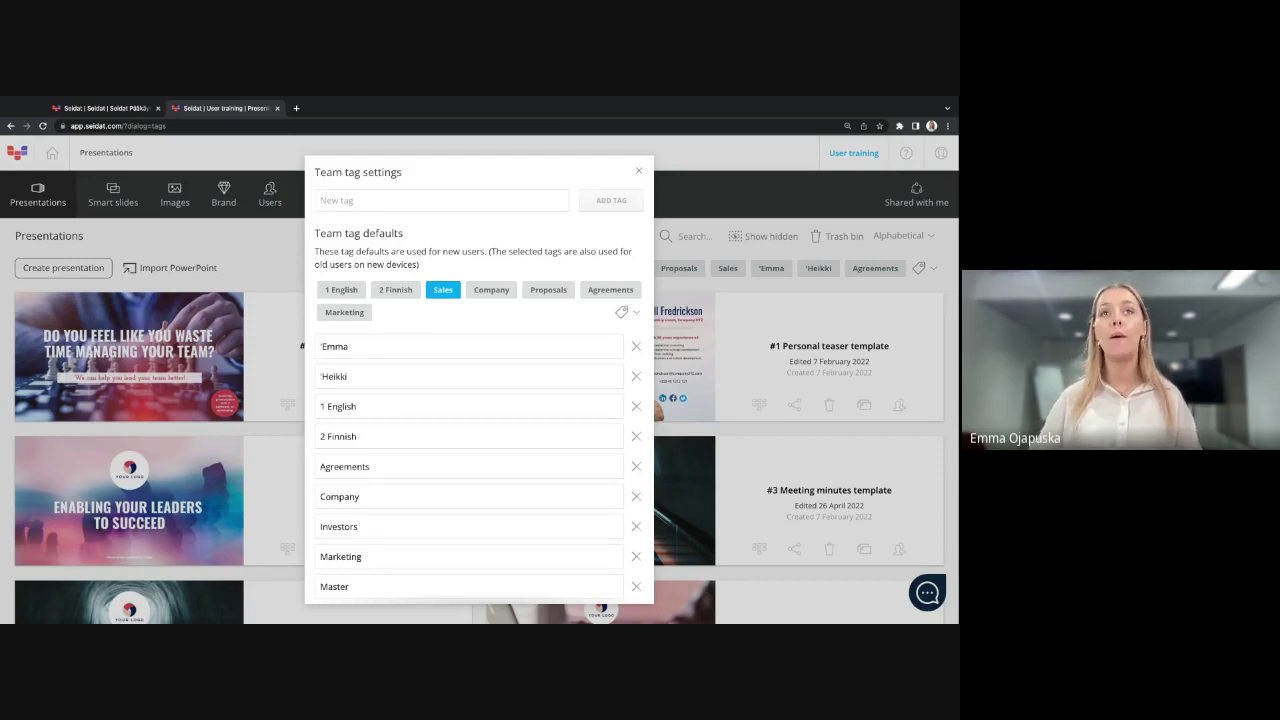
click(436, 298)
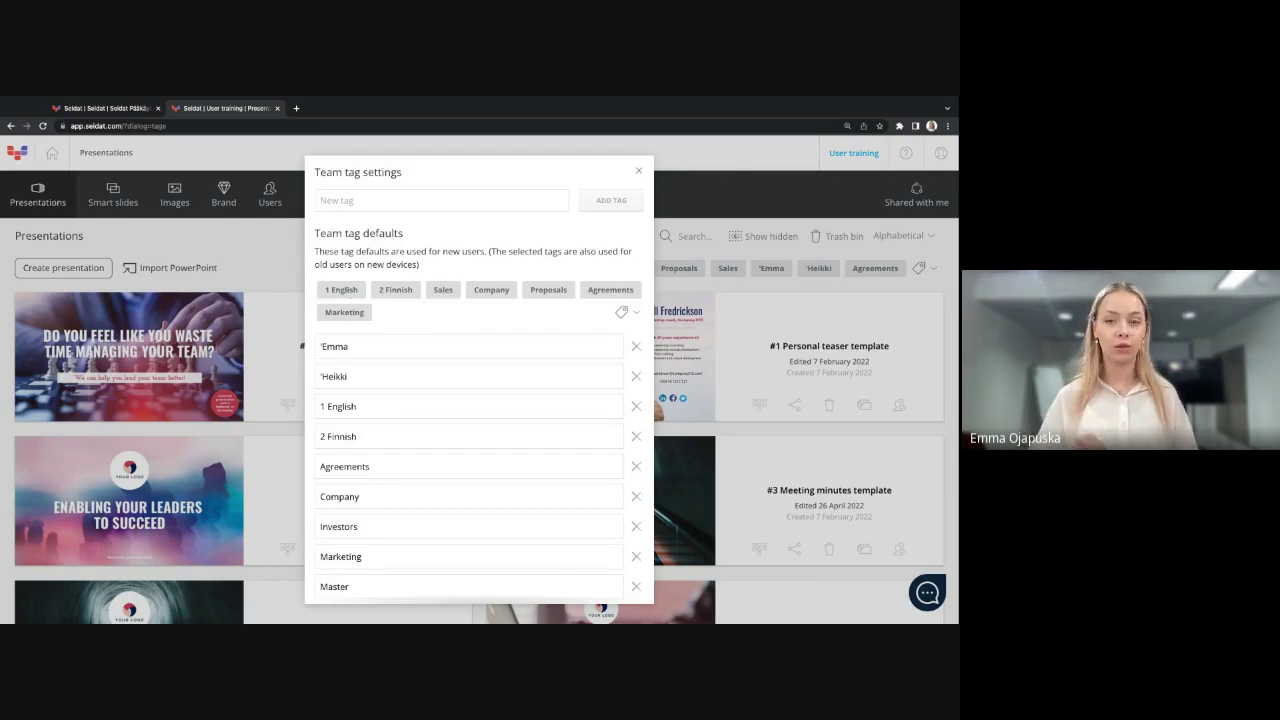
click(446, 294)
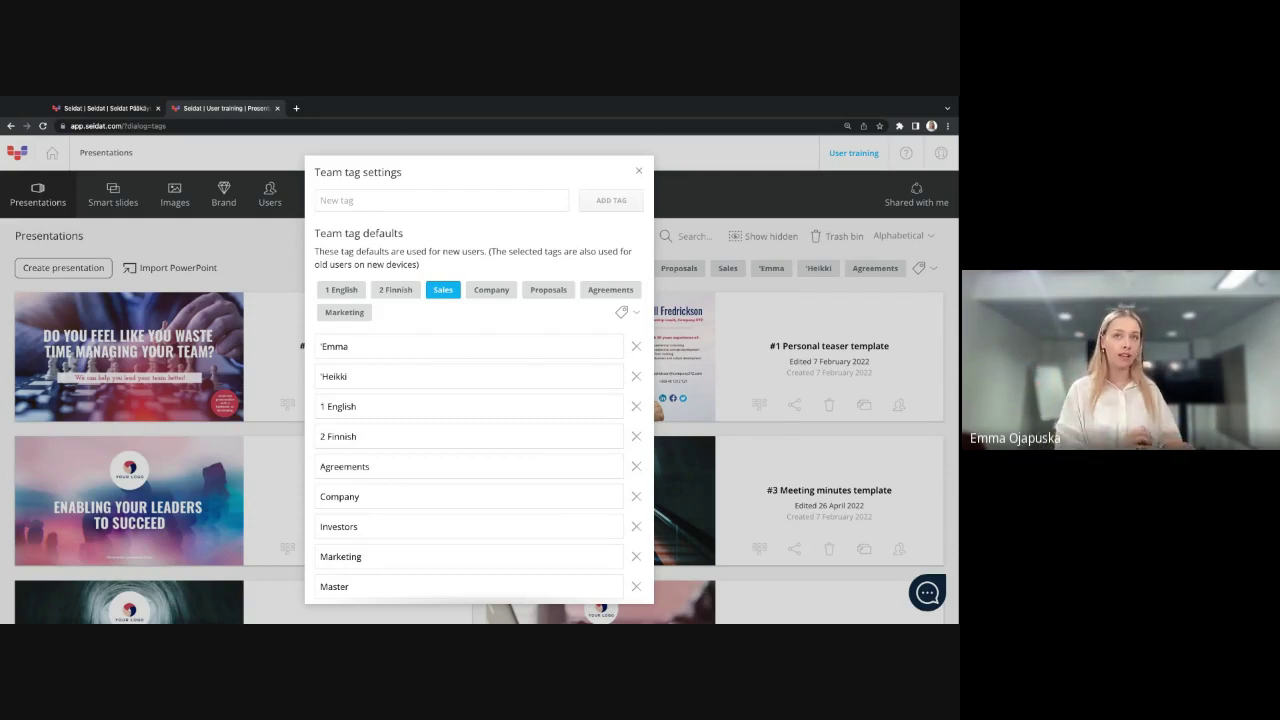
scroll(617, 592, down, 5)
Step: Close the team tag settings and filter the presentation list by the Sales tag
click(612, 592)
mouse_move(714, 356)
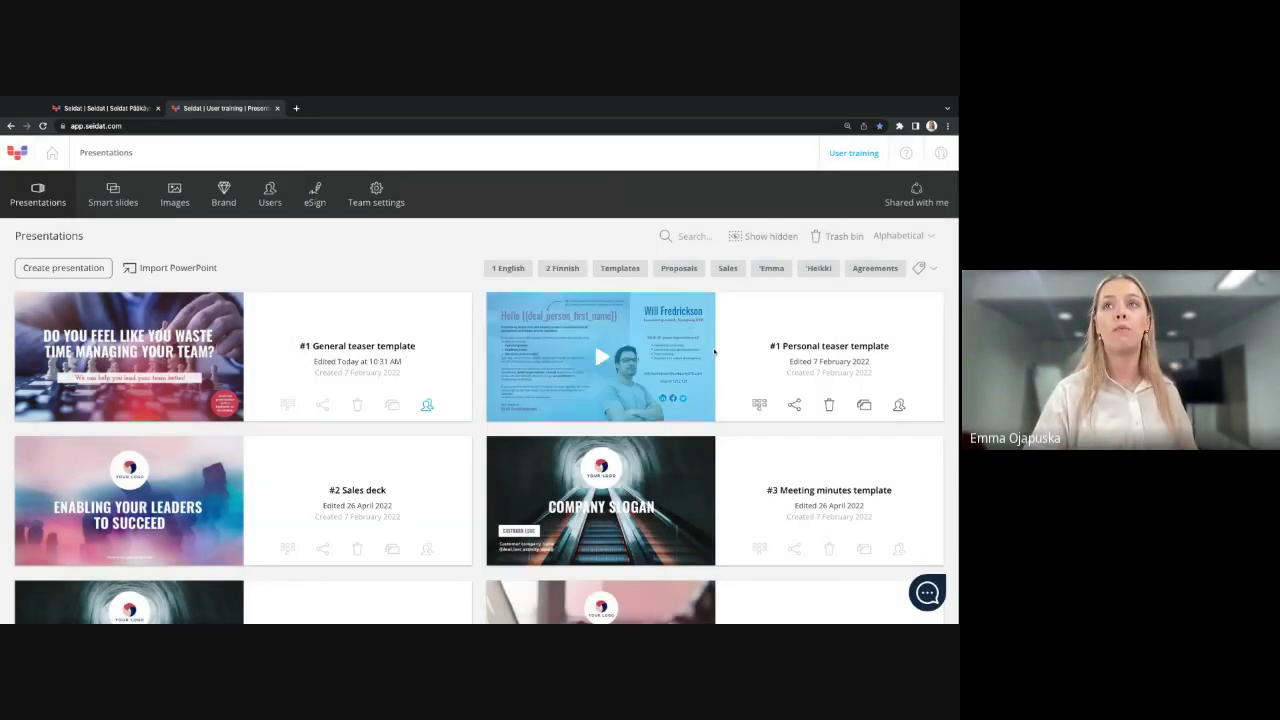
click(730, 268)
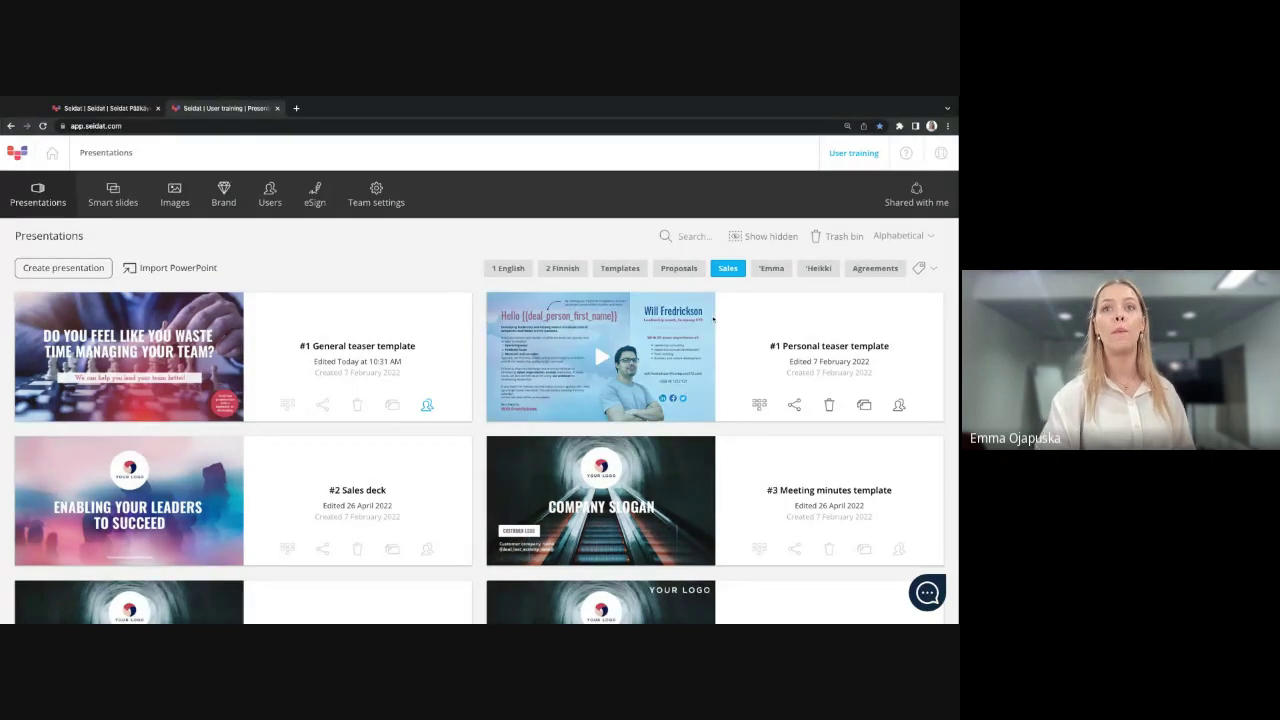
scroll(603, 469, down, 1)
scroll(603, 469, down, 5)
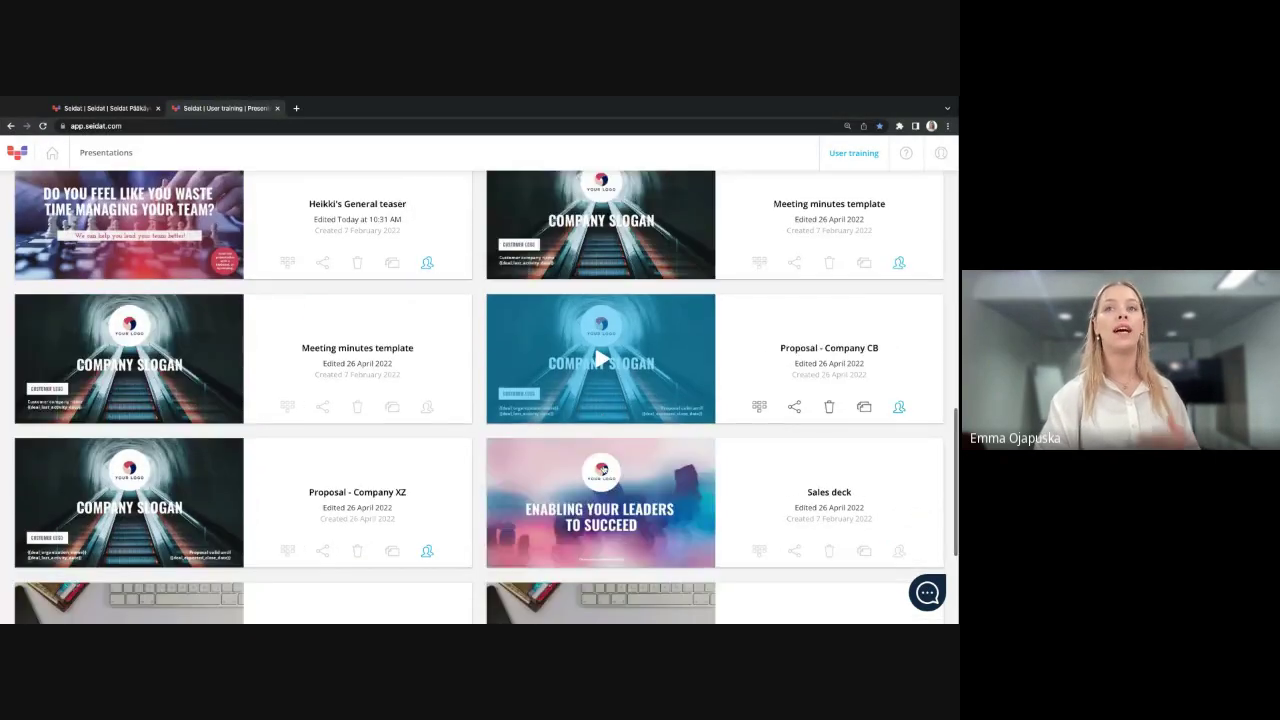
scroll(603, 469, down, 3)
scroll(603, 469, up, 10)
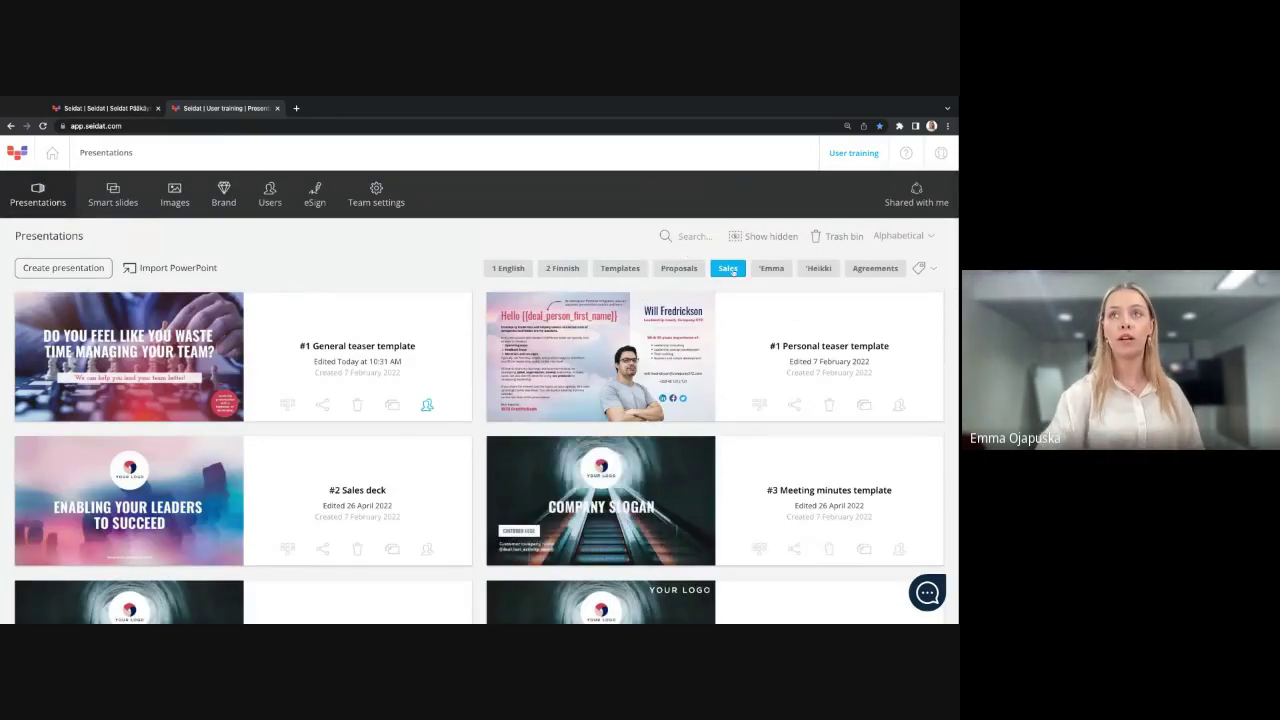
Step: Remove the Sales filter and scroll through the full presentation list
click(730, 269)
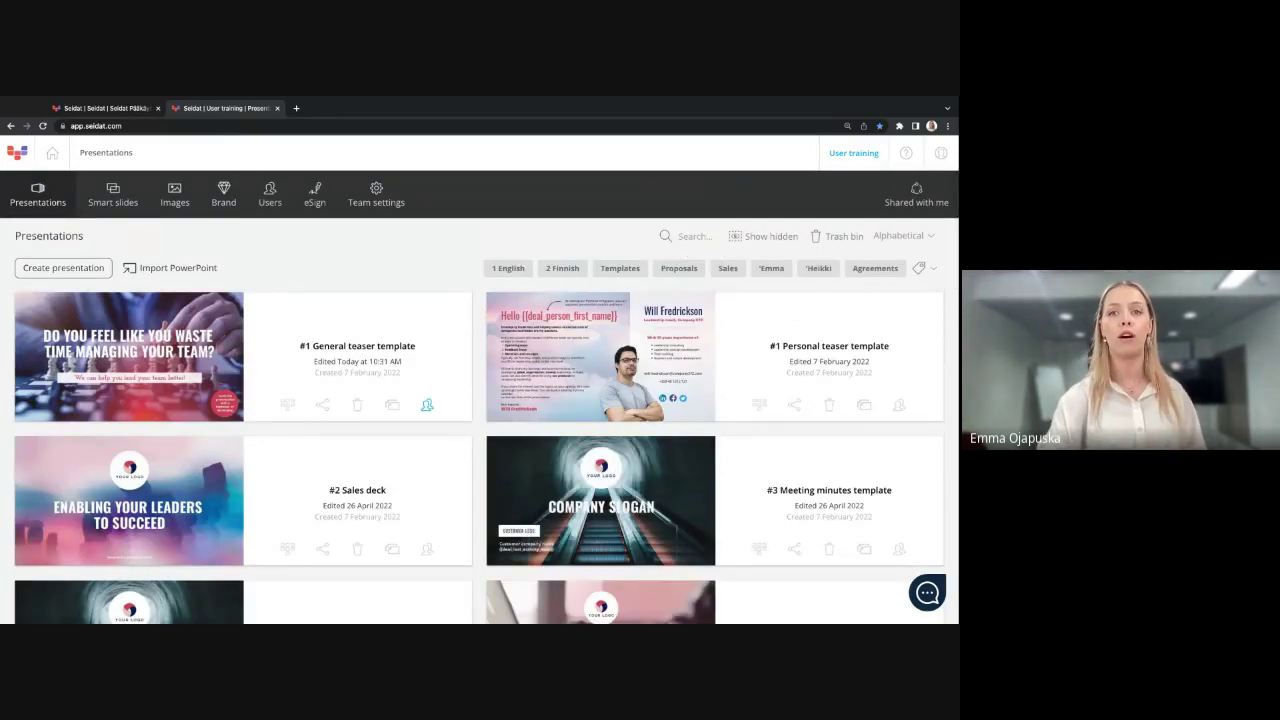
scroll(550, 426, down, 2)
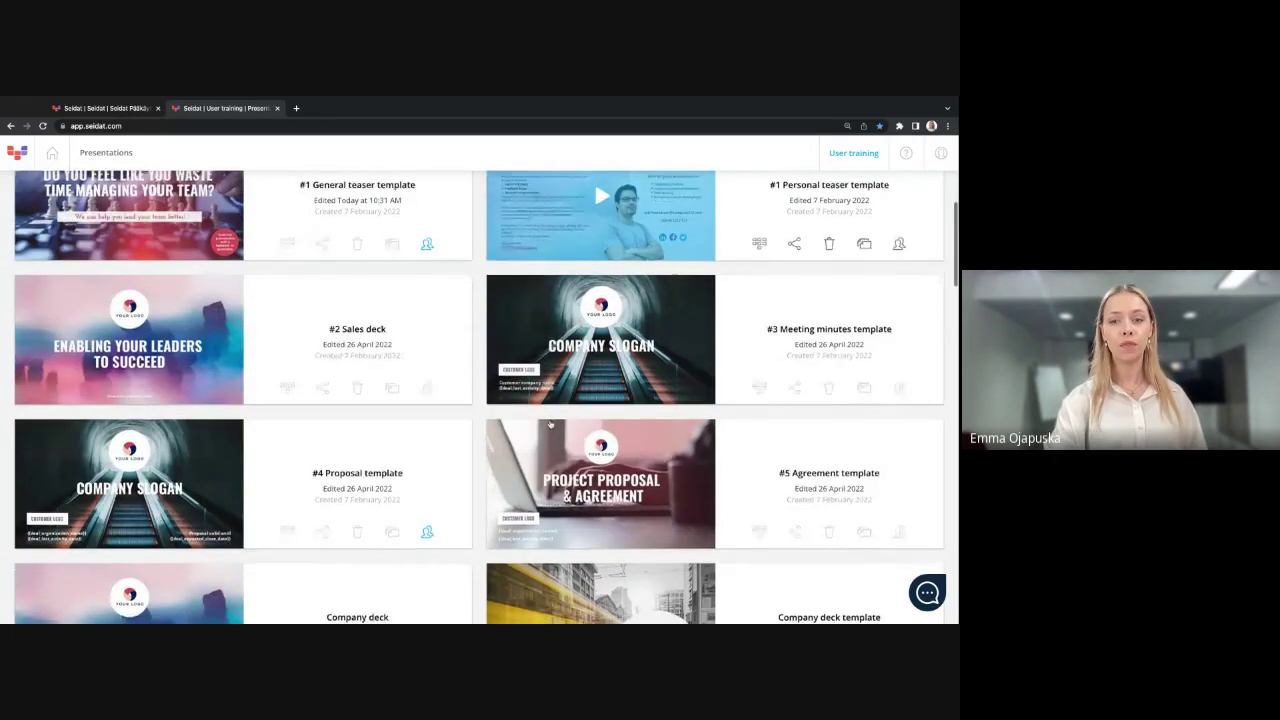
scroll(550, 426, up, 3)
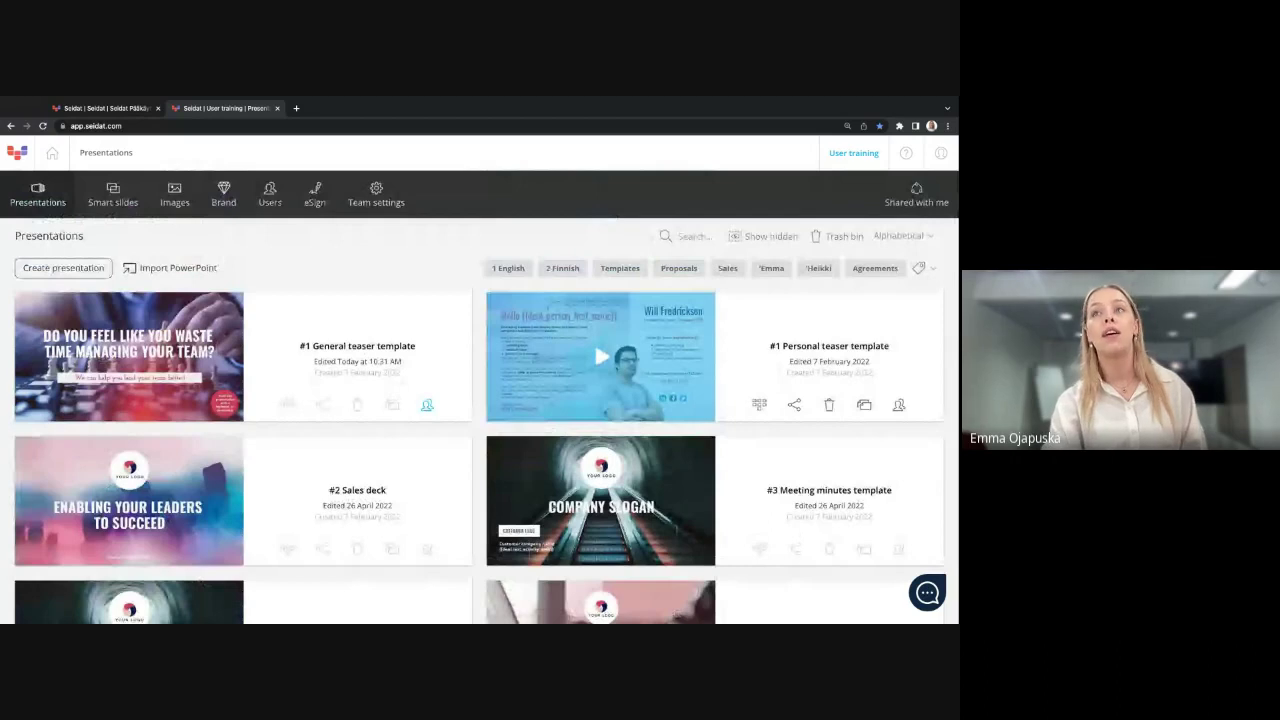
Step: Pin the Company tag from the full tag list to the quick filter bar
click(931, 271)
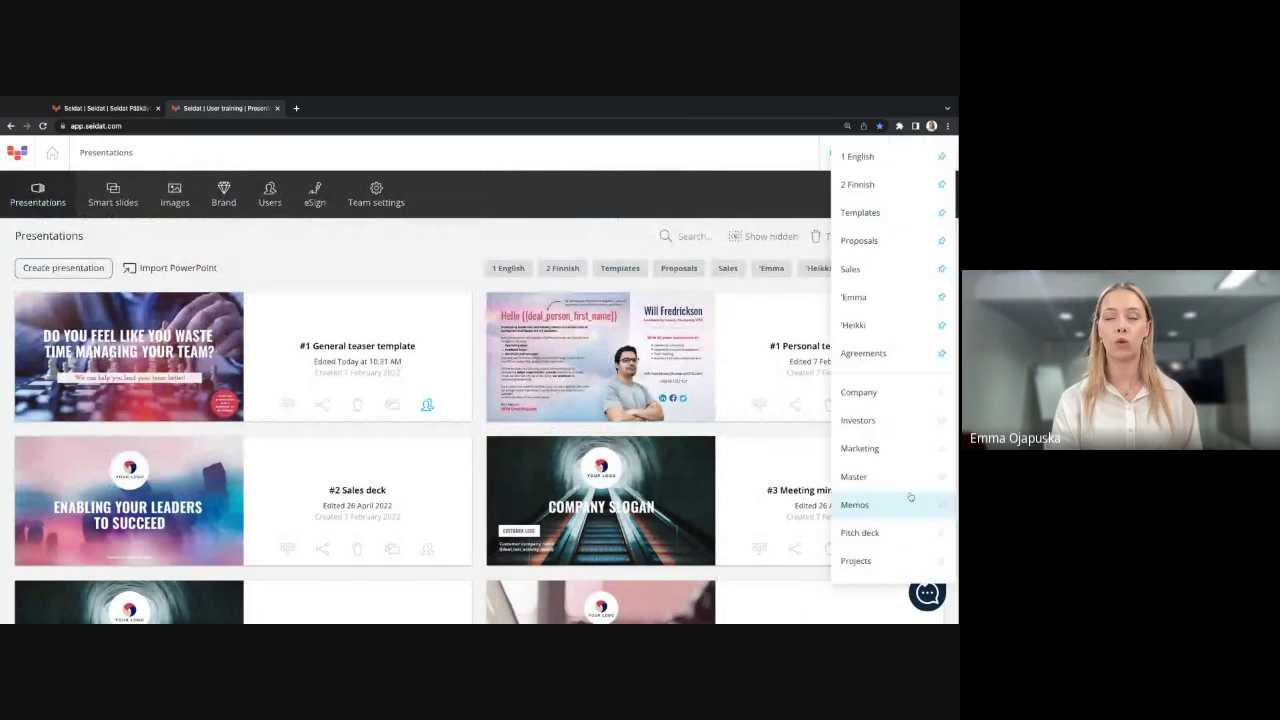
scroll(910, 497, down, 2)
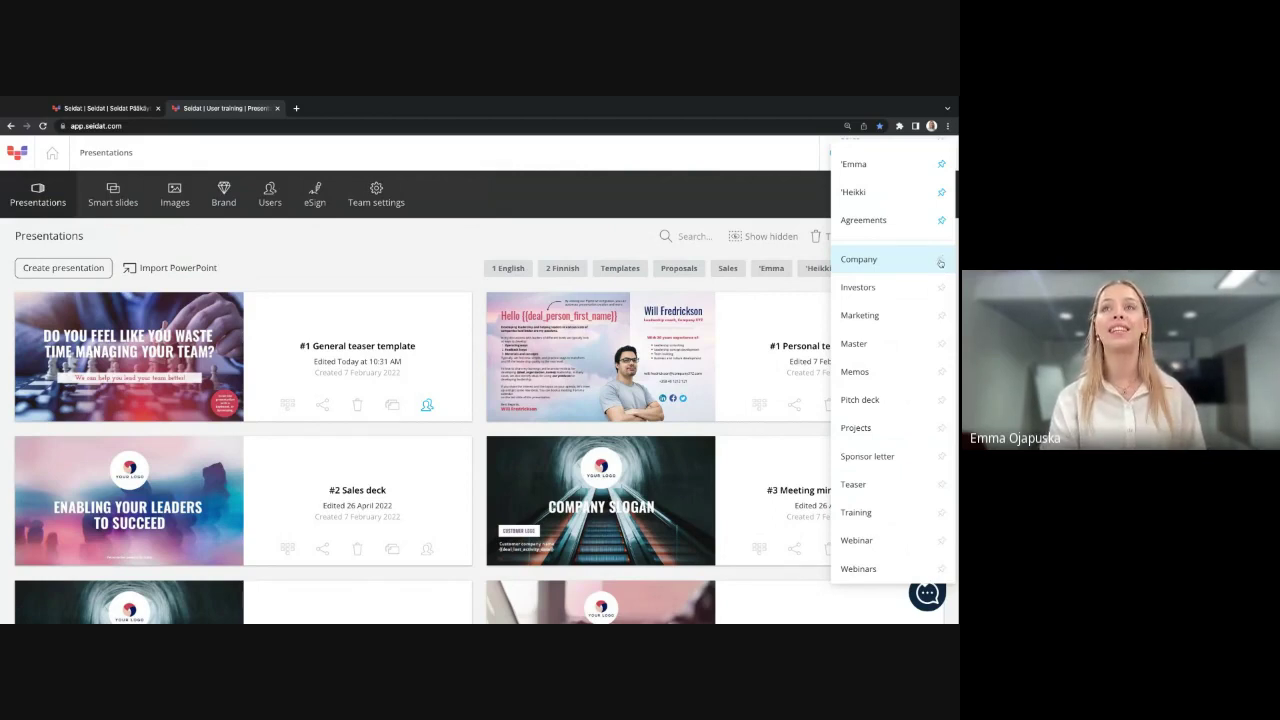
click(940, 262)
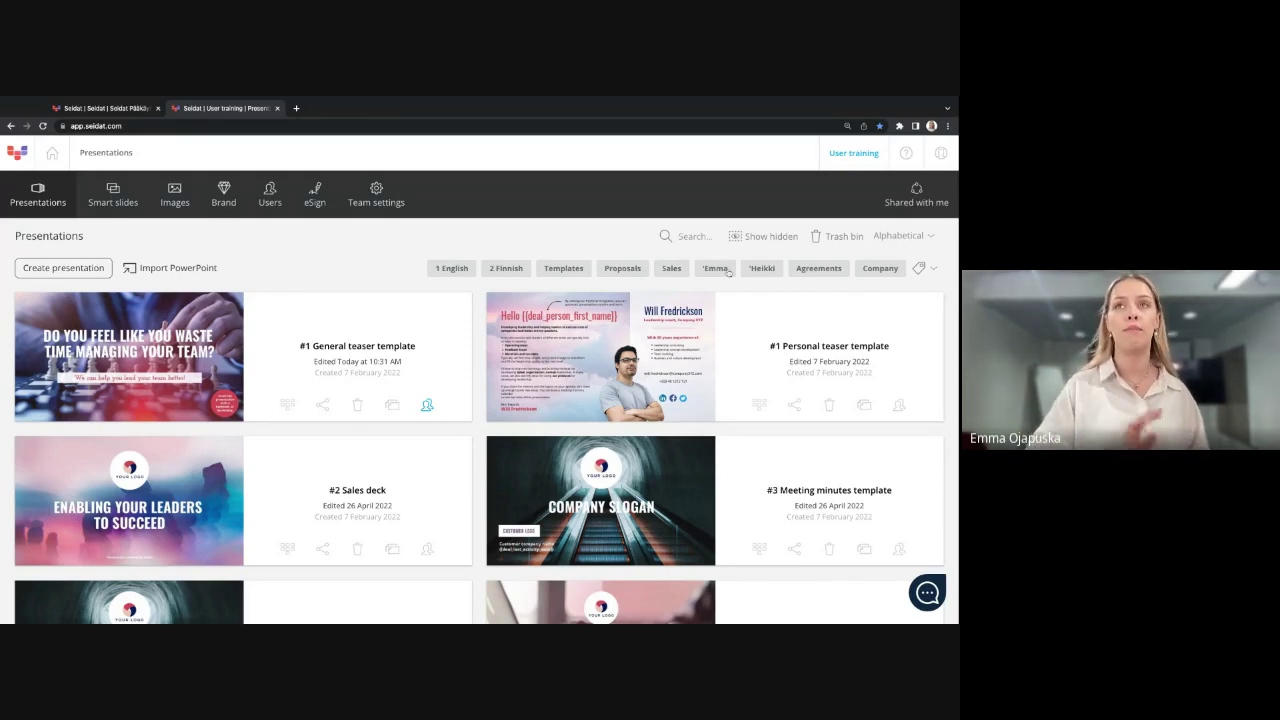
Step: Filter the presentation list by the presenter's personal tag and scroll through the results
click(727, 272)
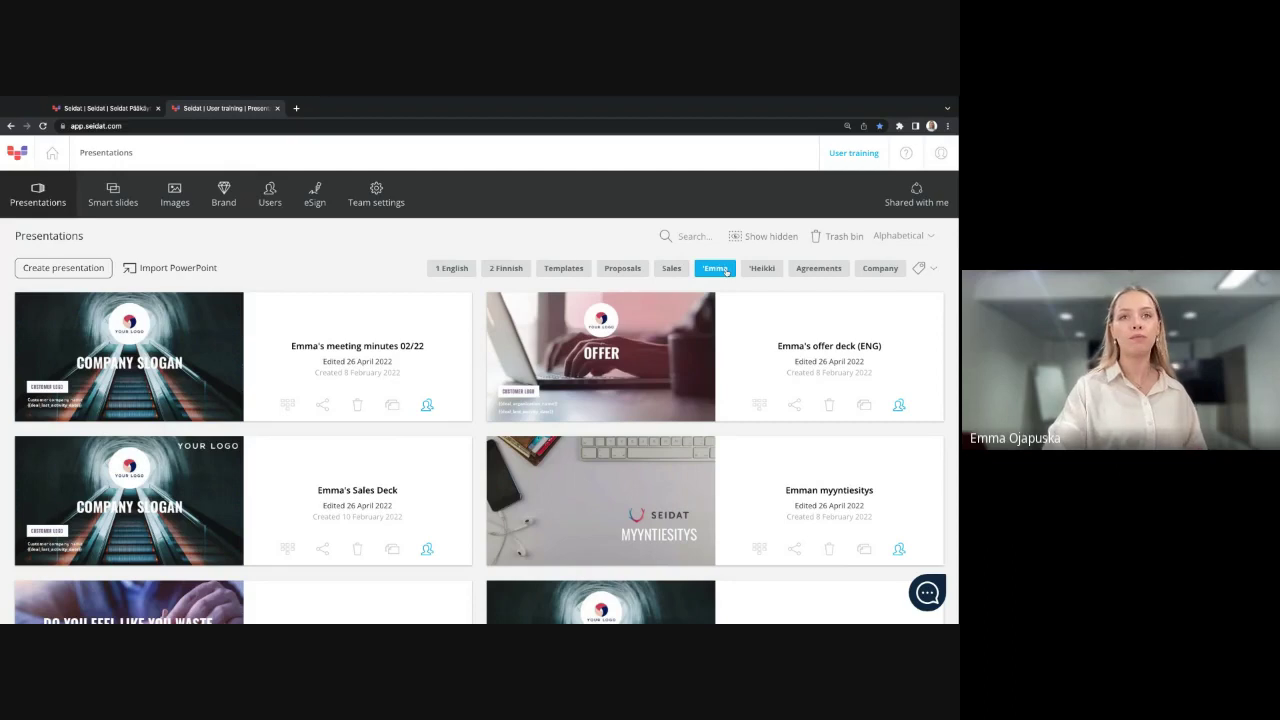
scroll(665, 315, down, 3)
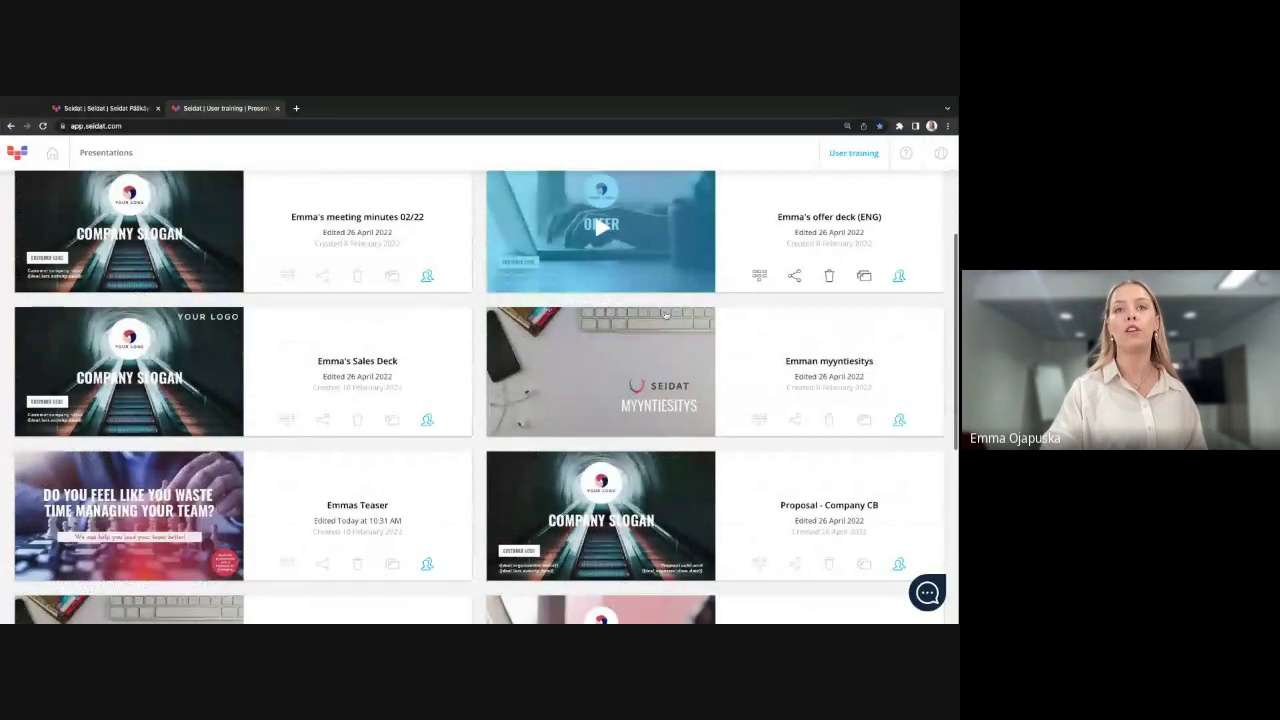
scroll(665, 315, down, 2)
scroll(471, 429, up, 5)
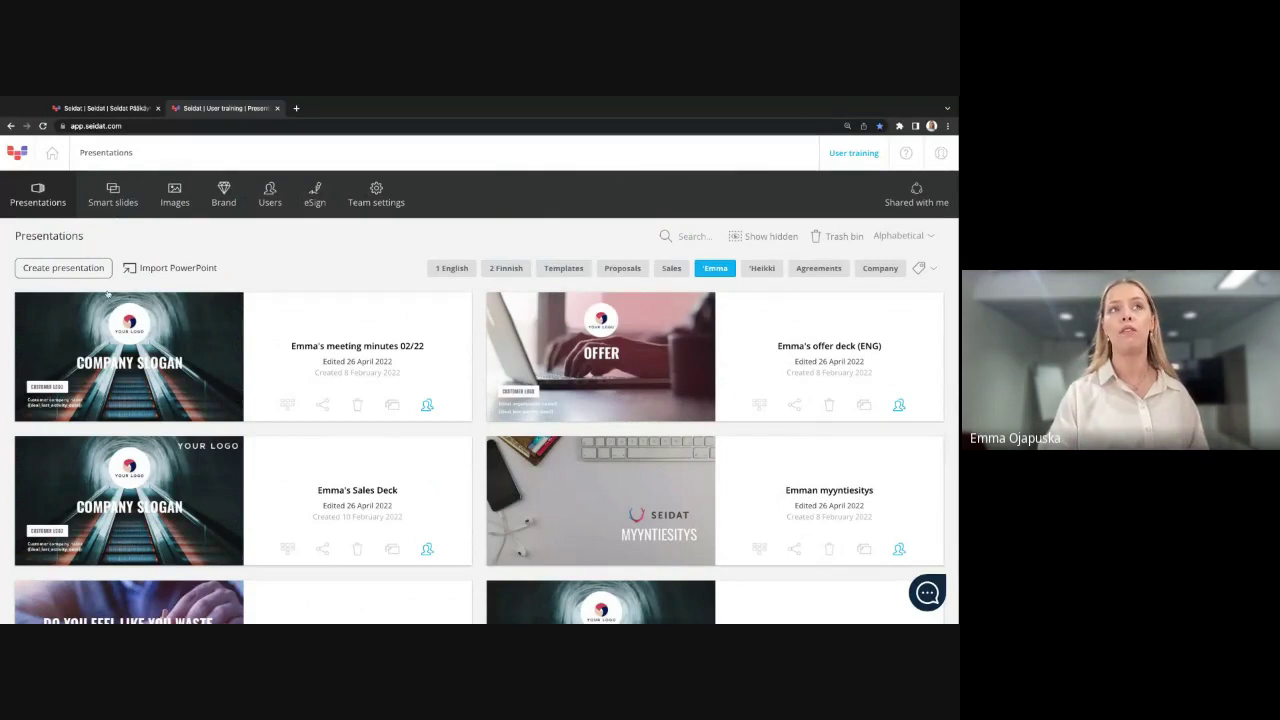
Step: Create a New presentation tagged 2 Finnish, then open the personal Sales Deck for editing
click(63, 268)
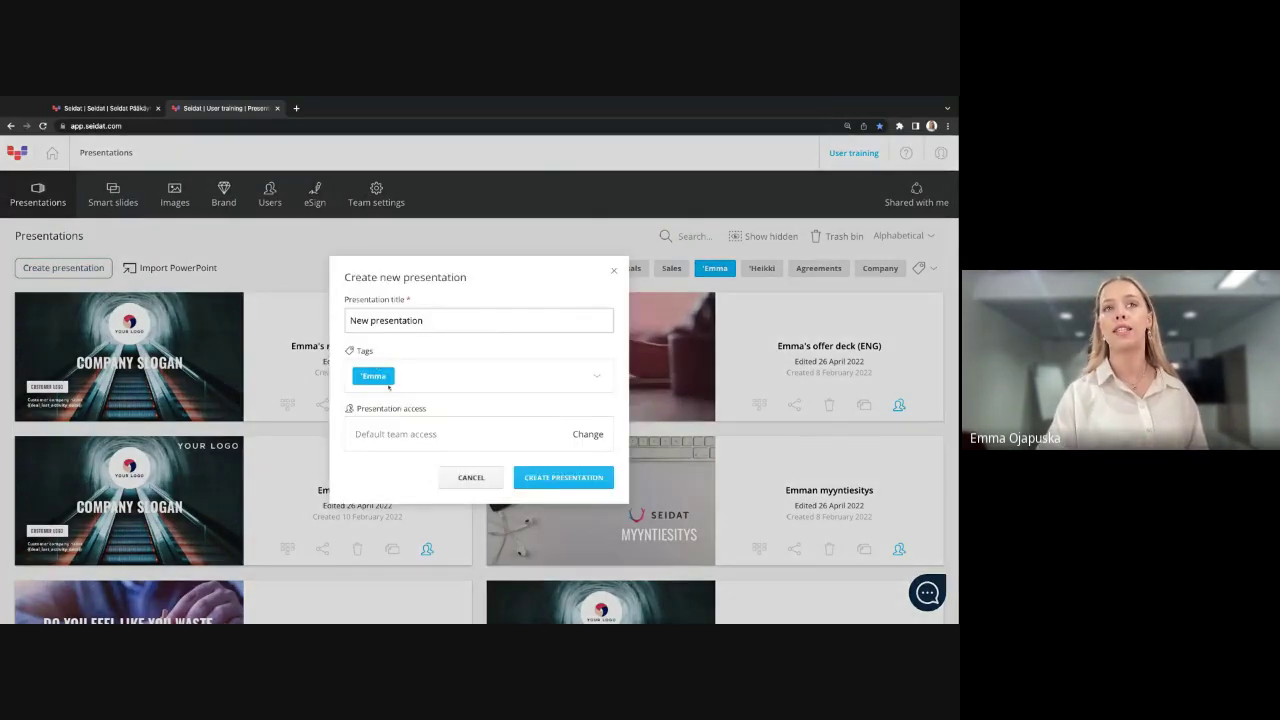
click(410, 381)
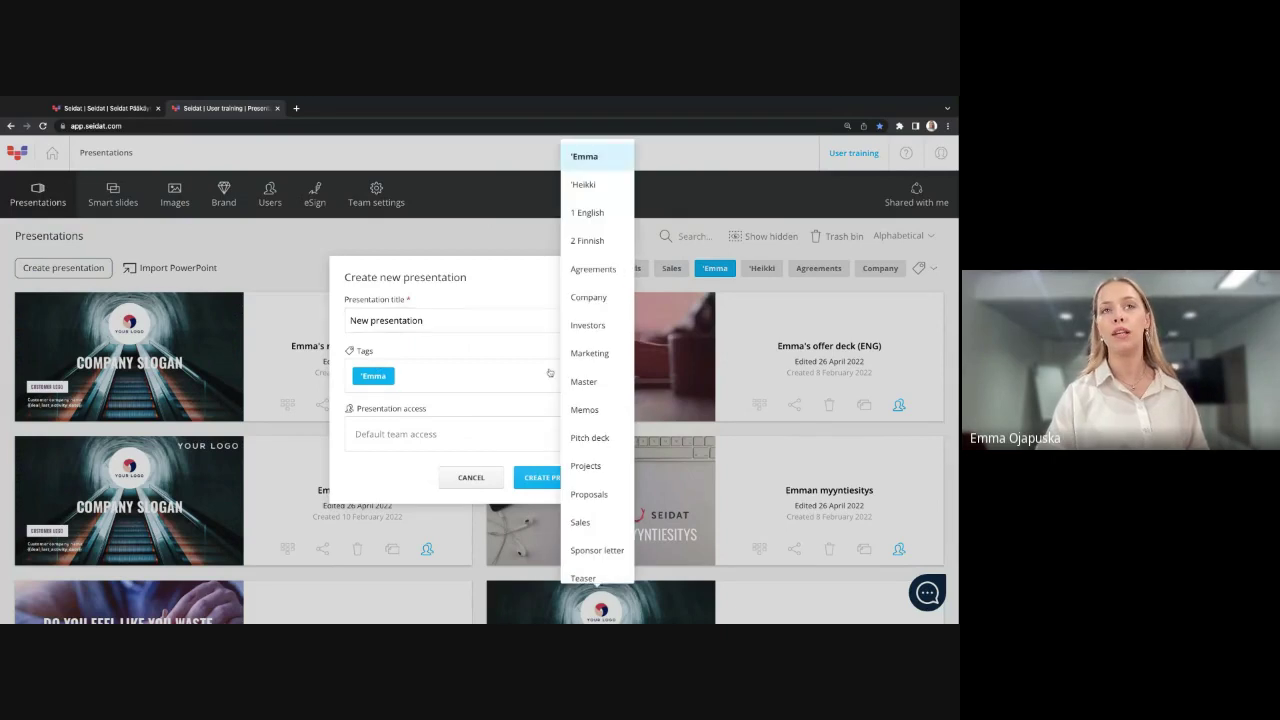
click(605, 234)
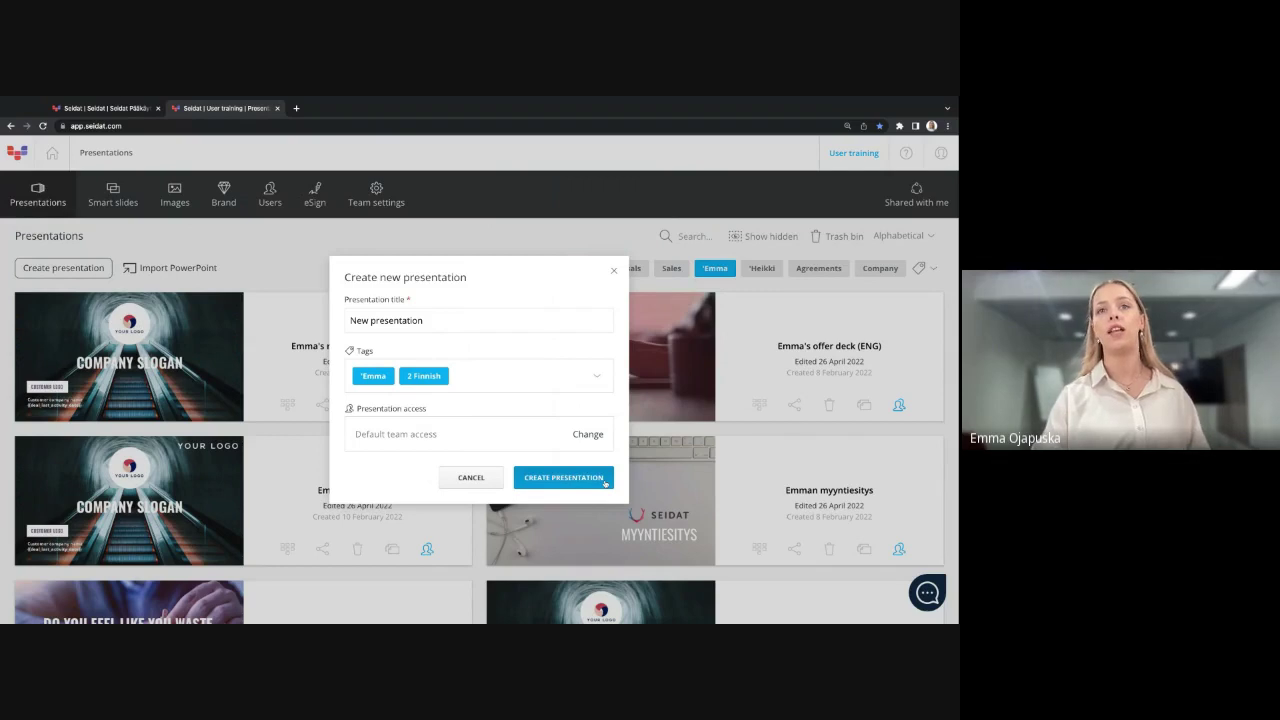
click(604, 480)
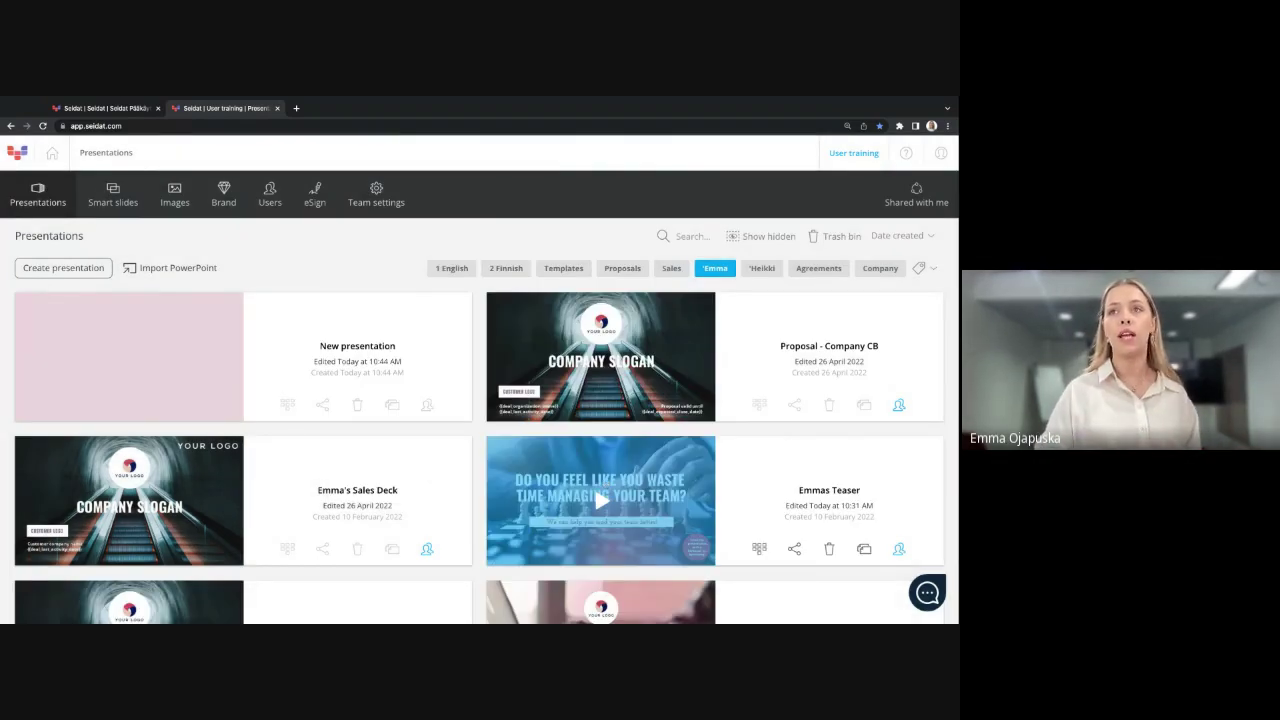
click(287, 550)
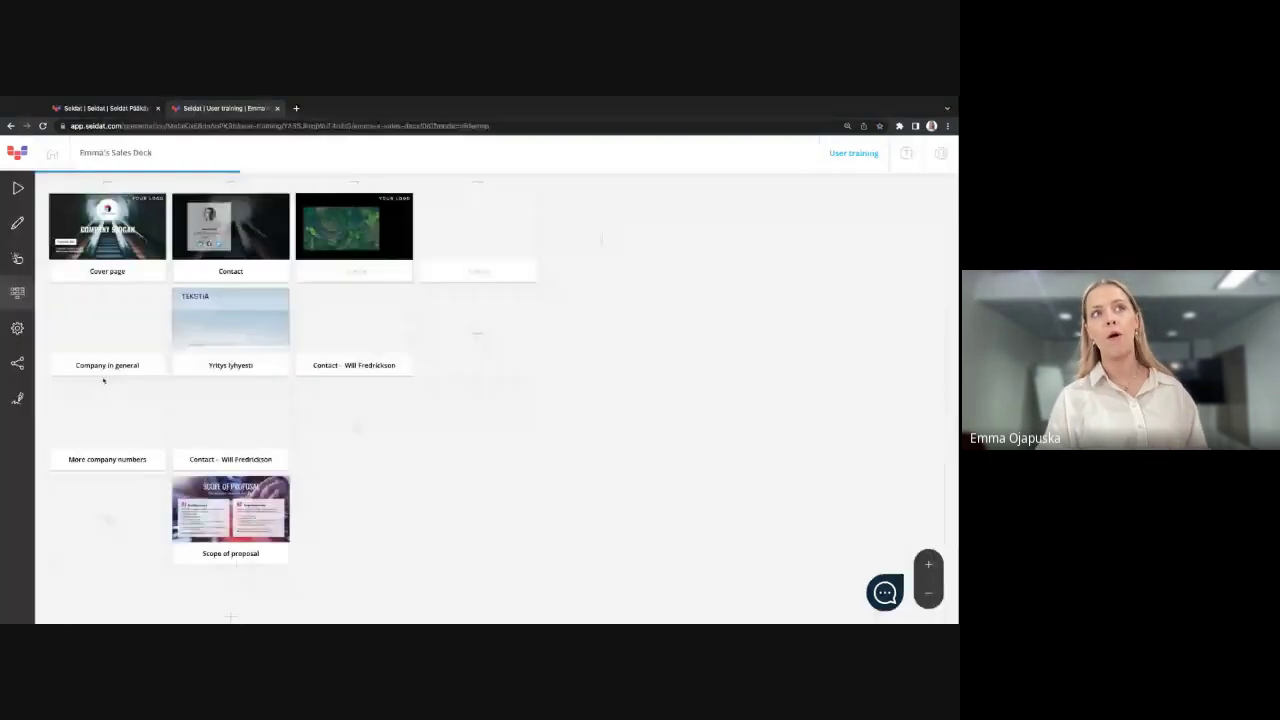
Step: Open the Sales Deck's presentation settings and browse its tag suggestions
click(18, 330)
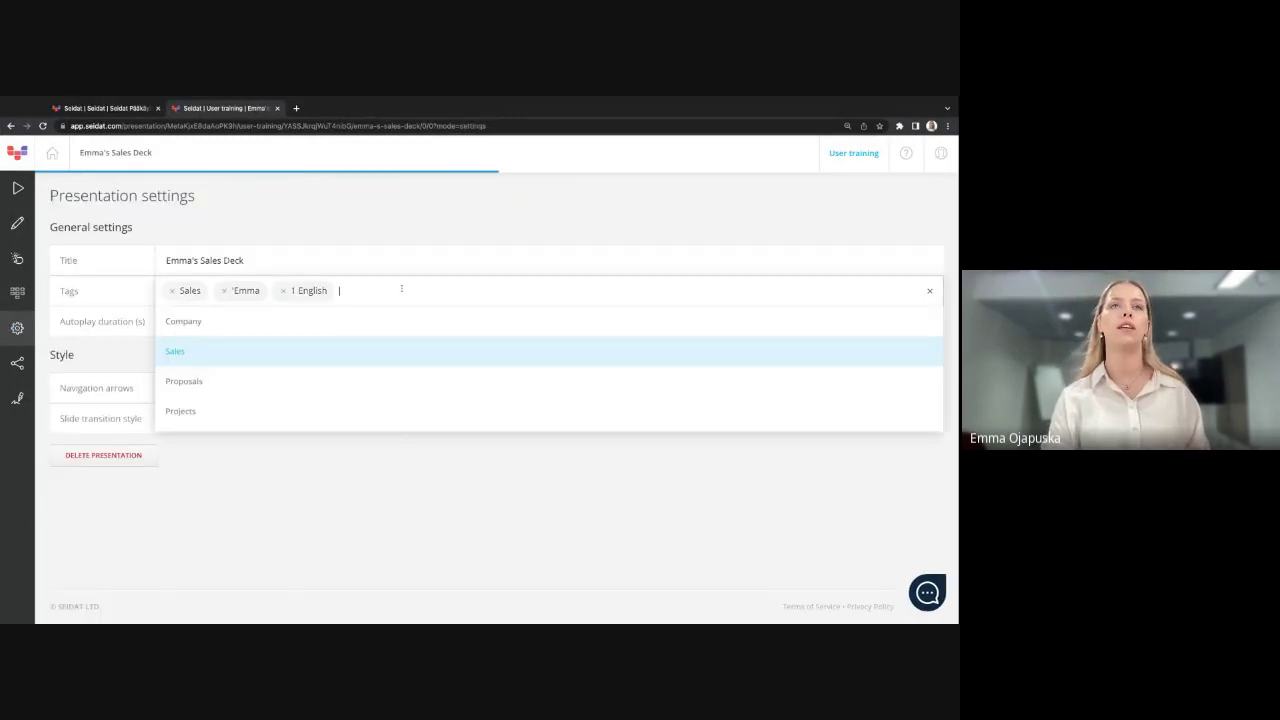
click(379, 228)
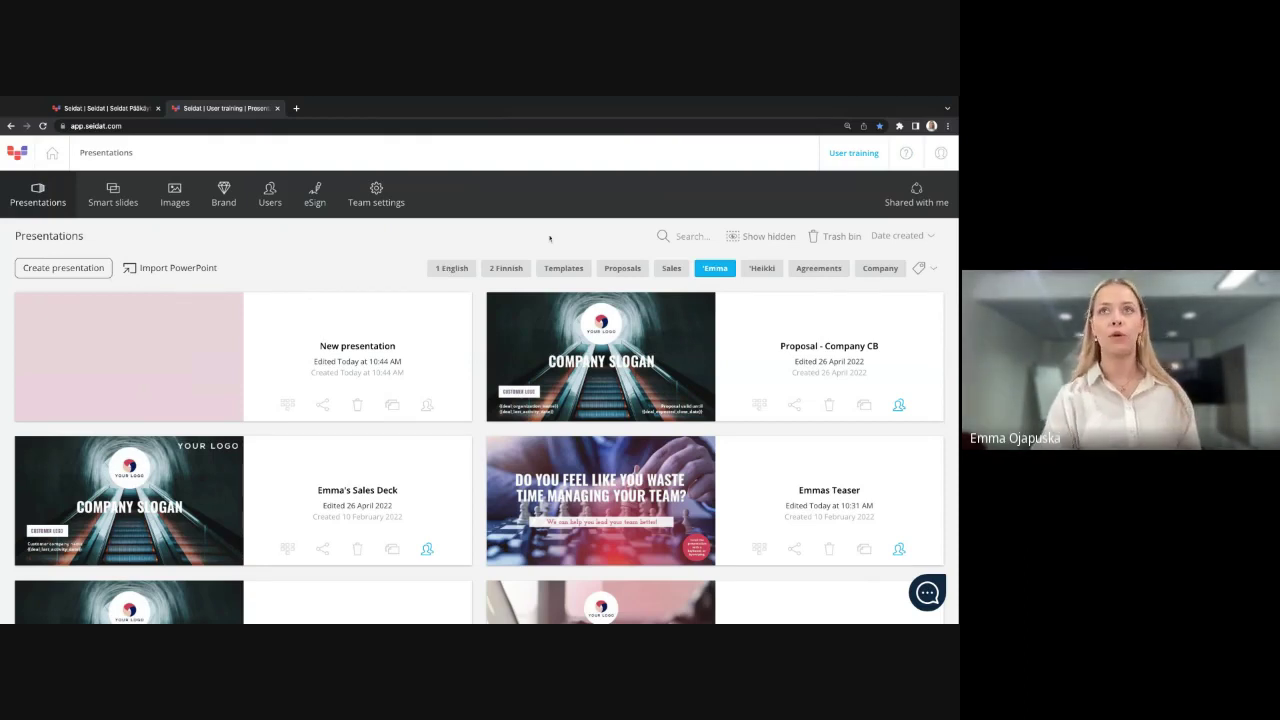
scroll(323, 250, down, 10)
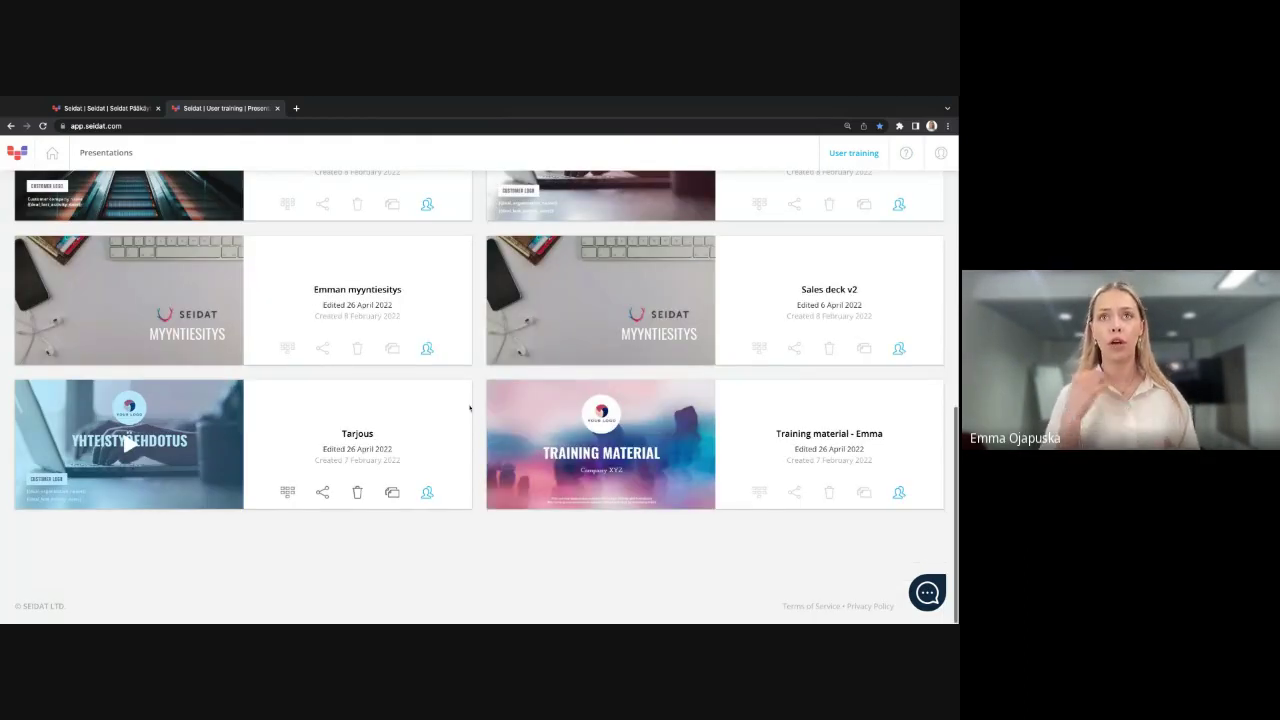
scroll(469, 403, up, 10)
scroll(478, 420, down, 10)
scroll(478, 420, up, 10)
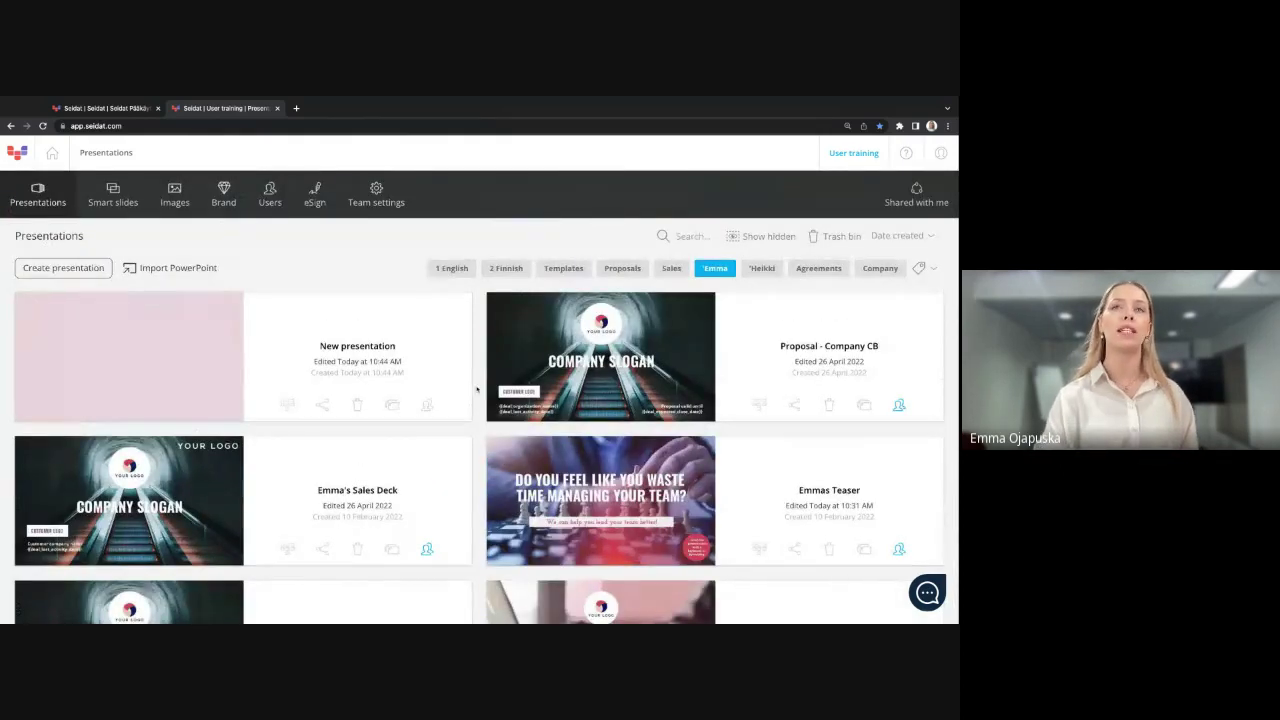
Step: Toggle the Finnish, English, Proposals and personal tag filters until the list is unfiltered
click(498, 271)
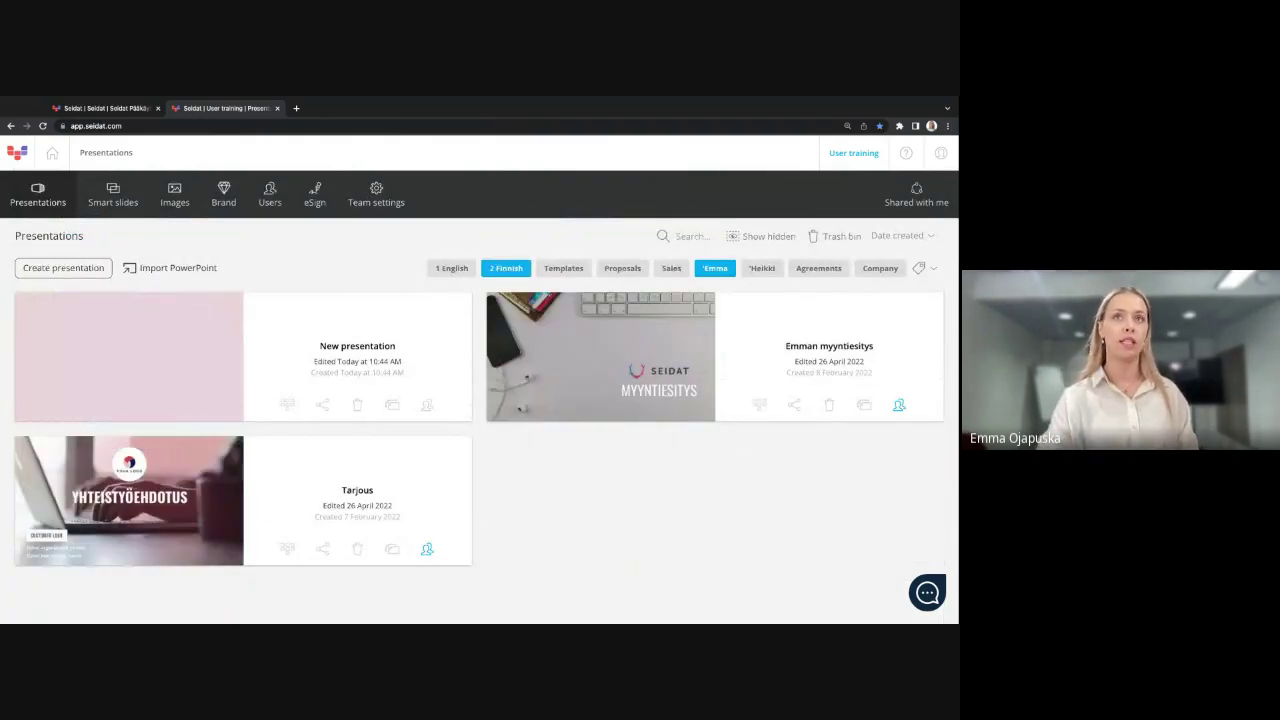
click(451, 268)
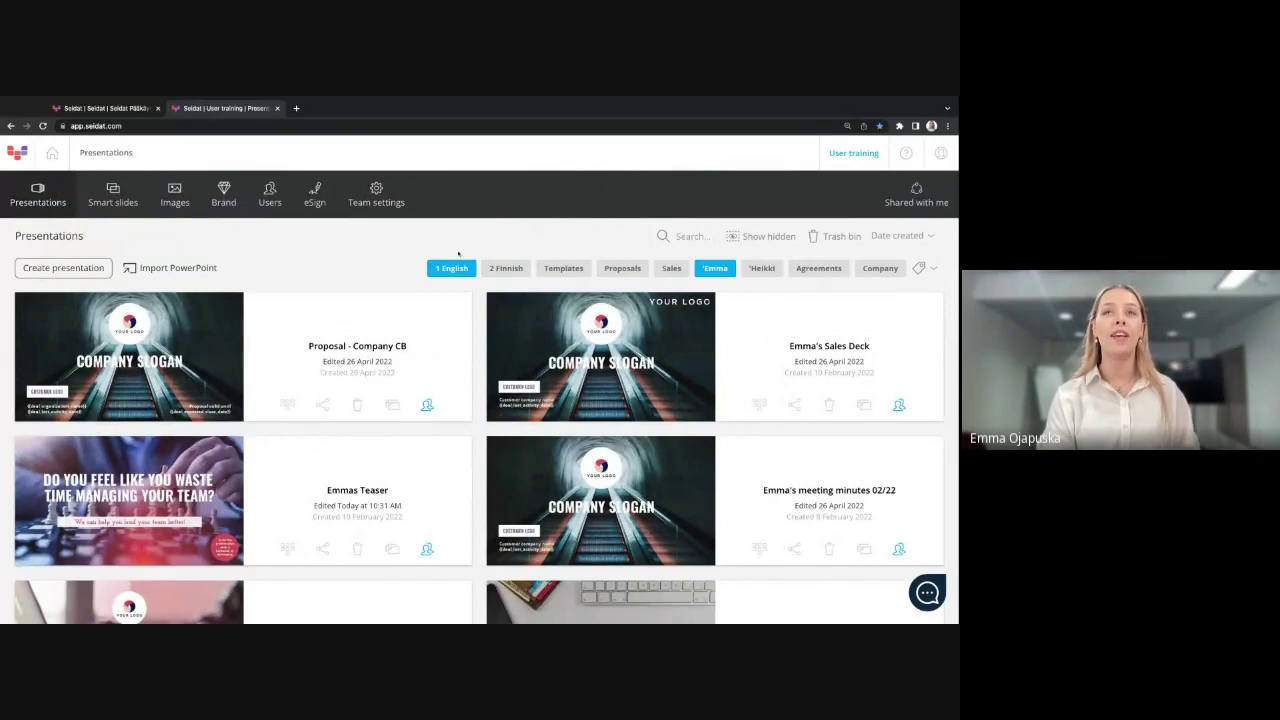
click(622, 268)
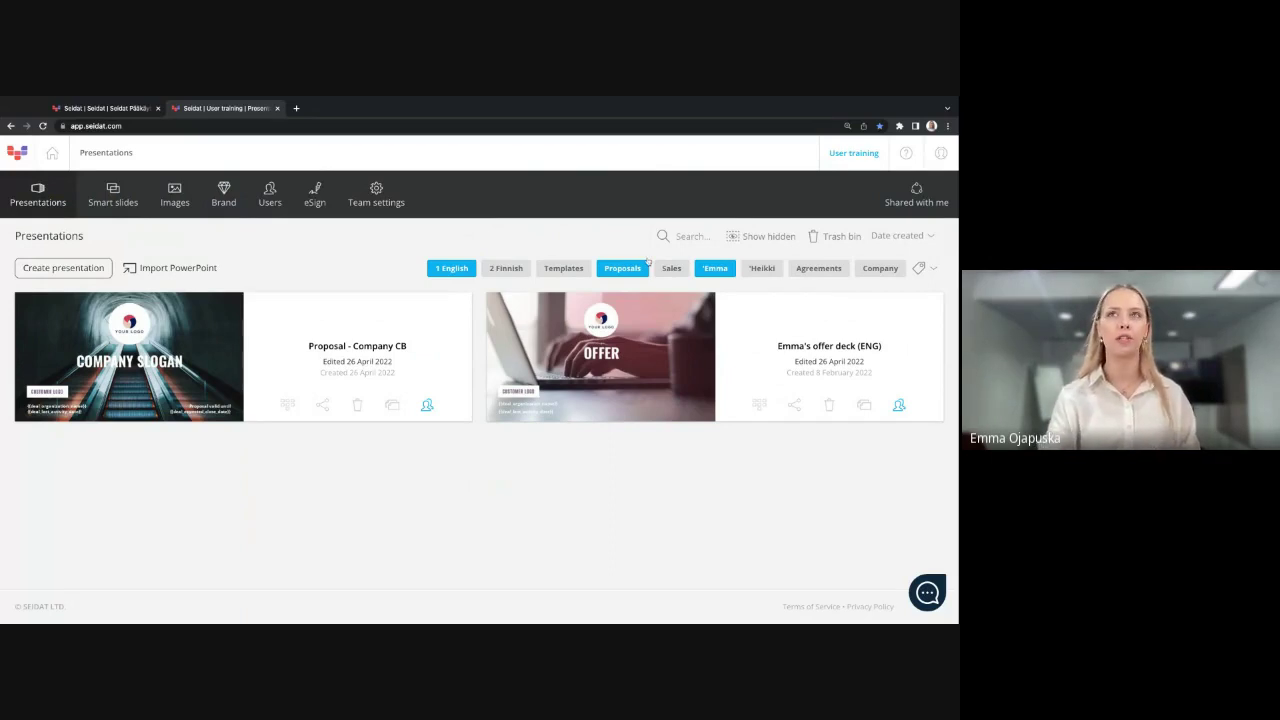
click(716, 268)
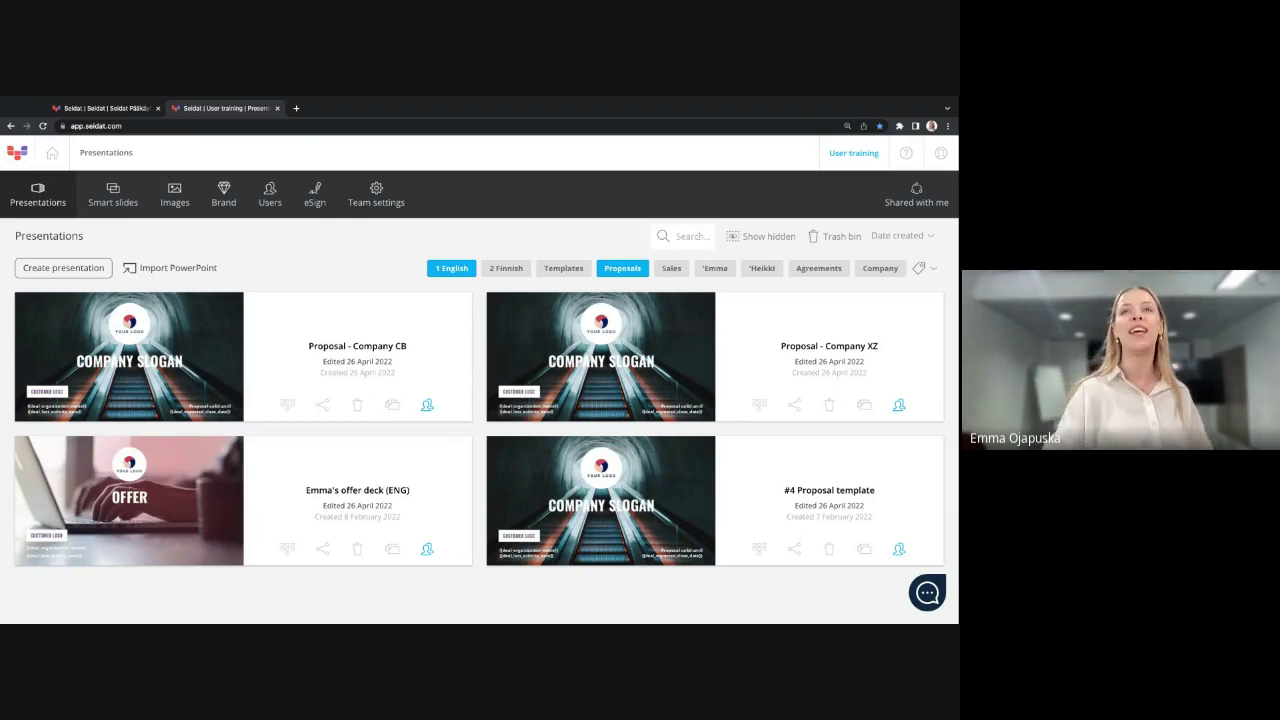
click(450, 268)
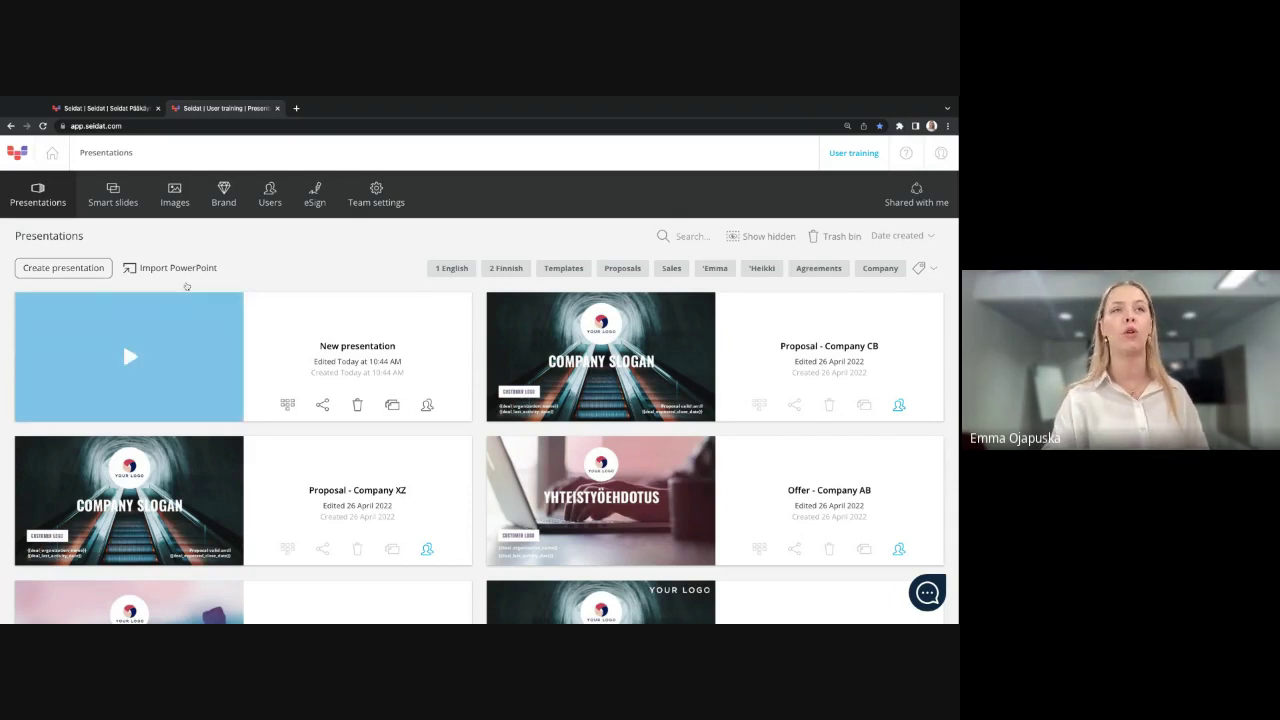
Step: Begin creating a presentation and open its Configure presentation access window
click(65, 268)
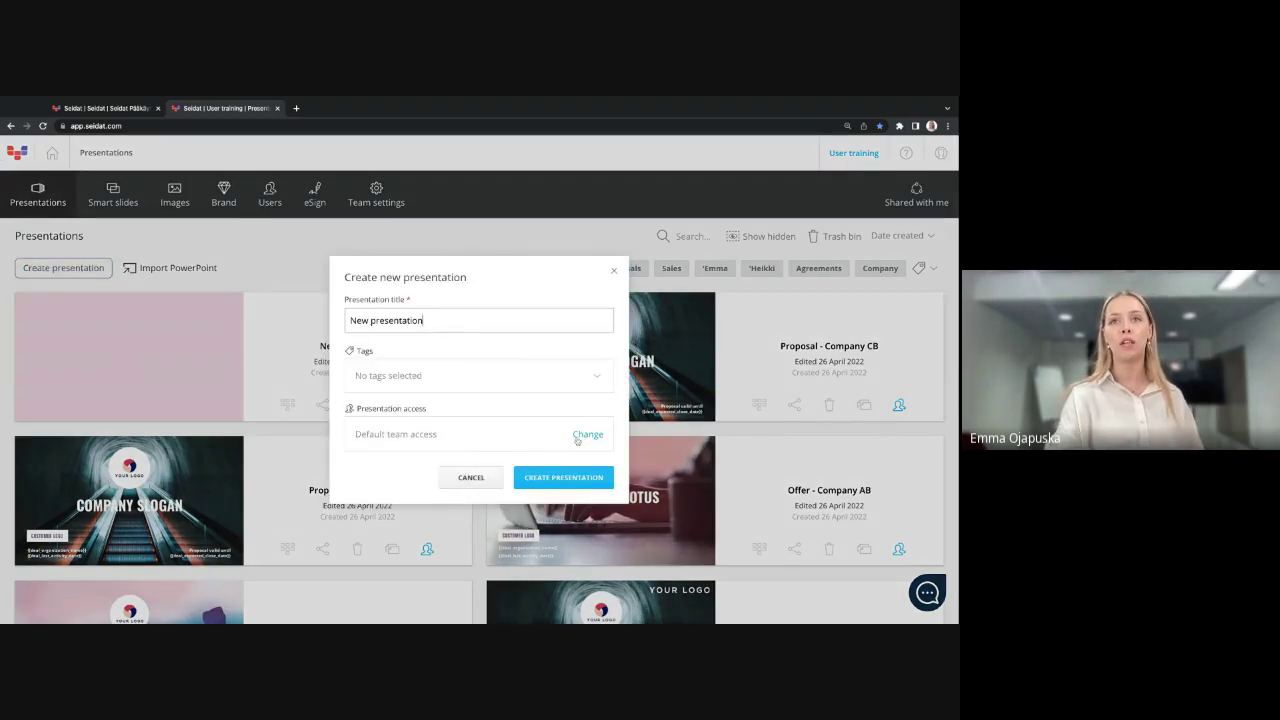
click(583, 437)
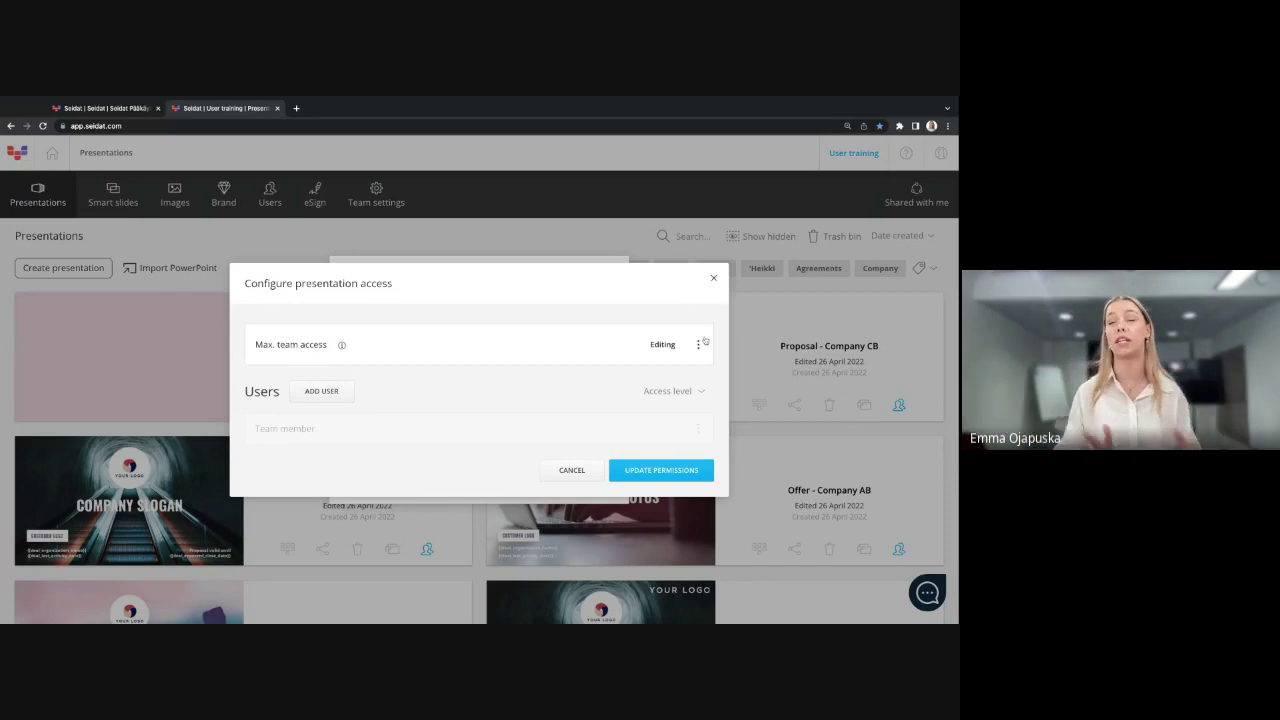
Step: Create a new presentation hidden from the team (No access), with one added colleague as Sharer
click(699, 344)
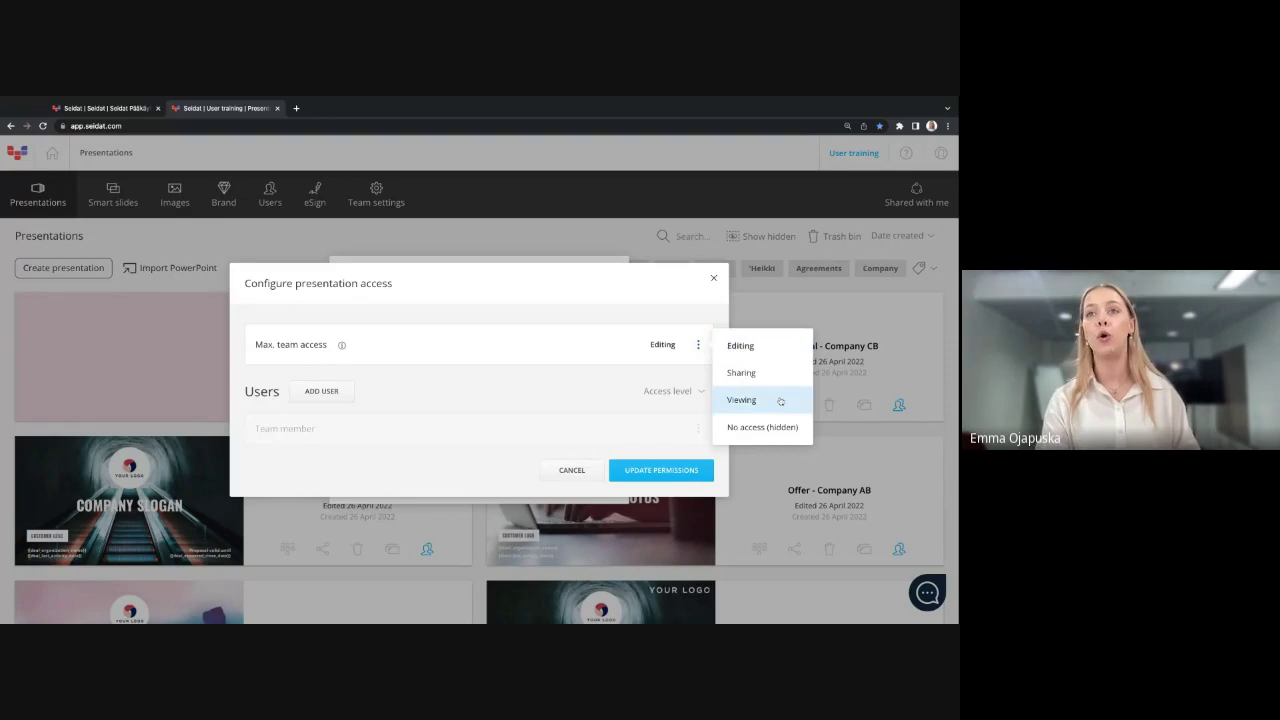
click(750, 427)
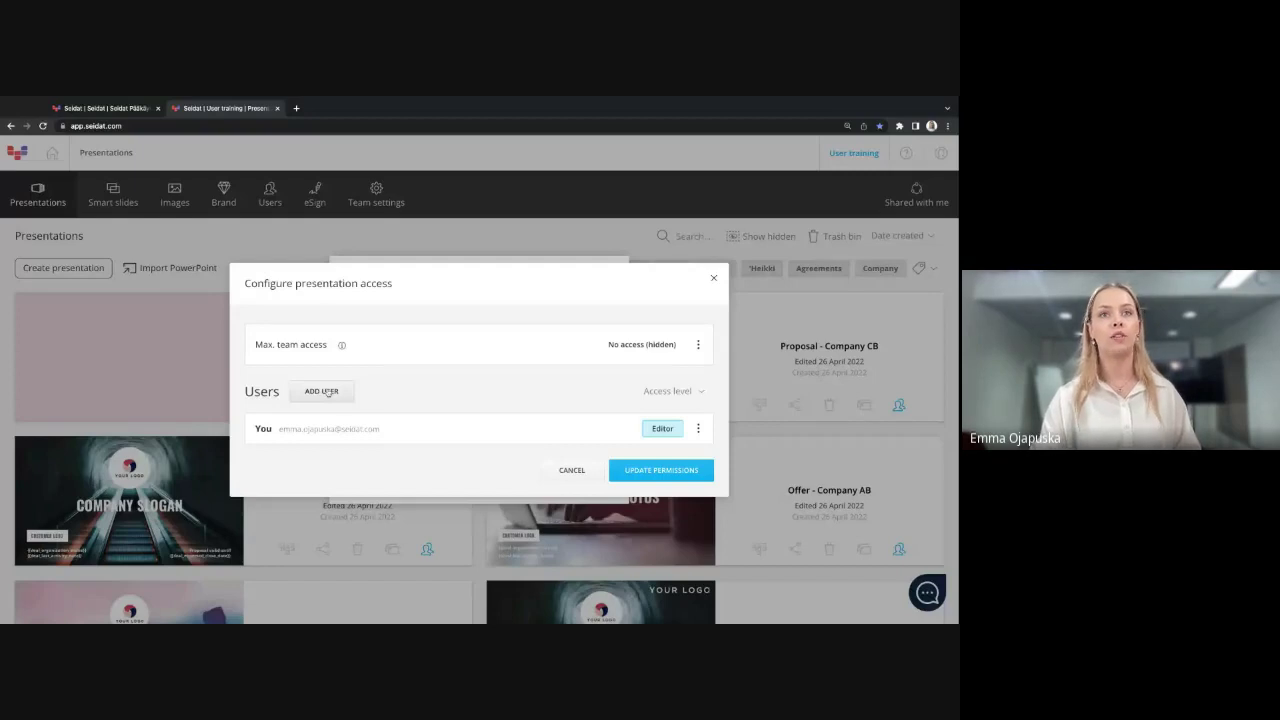
click(327, 392)
click(423, 444)
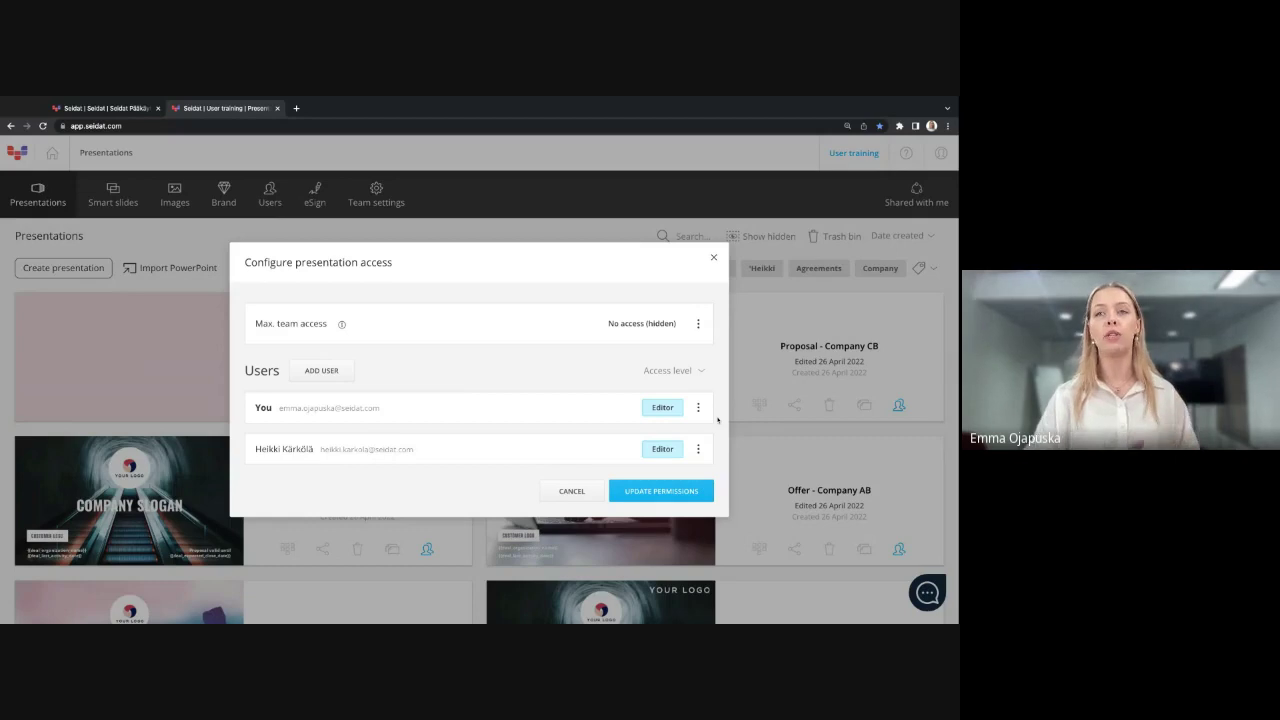
click(698, 449)
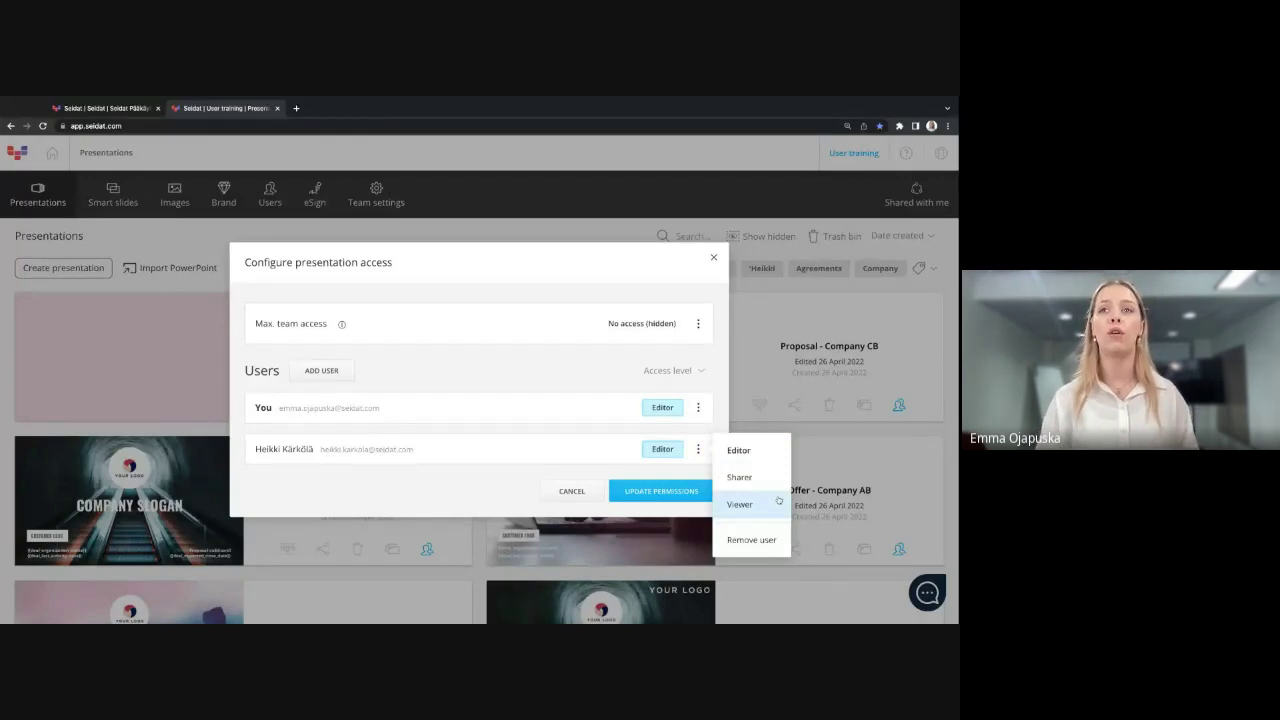
click(742, 477)
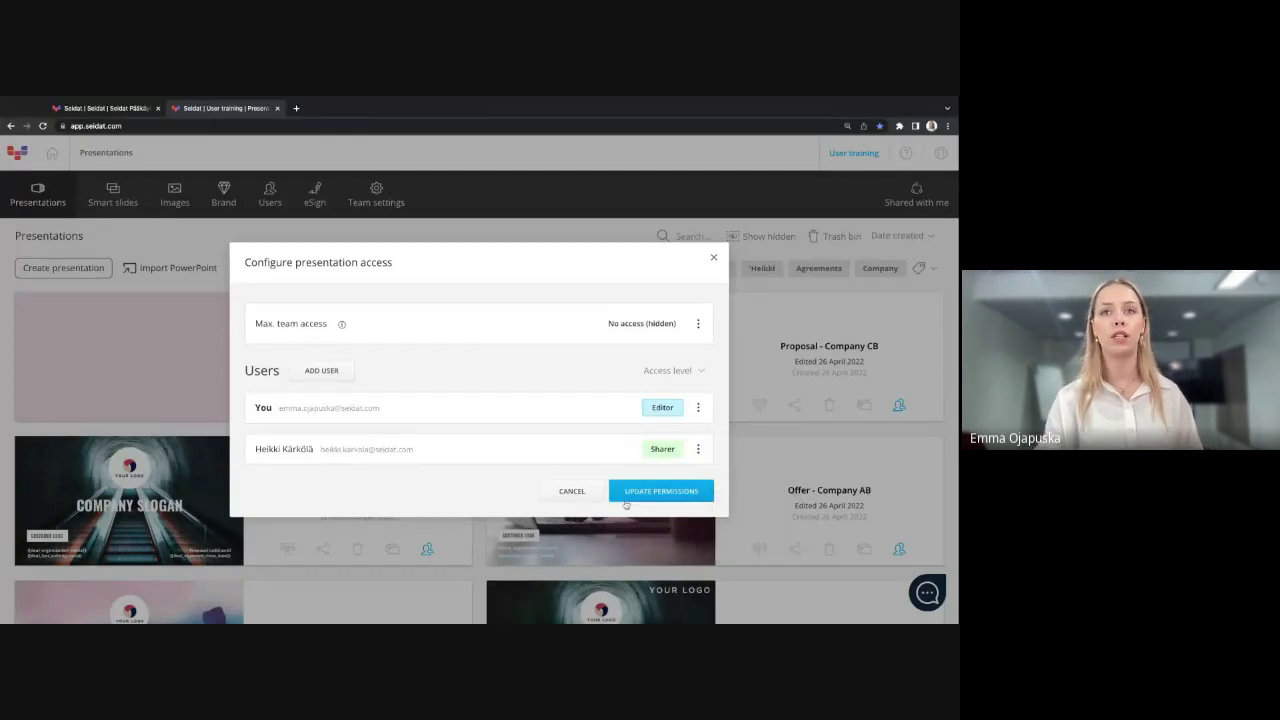
click(624, 497)
click(578, 479)
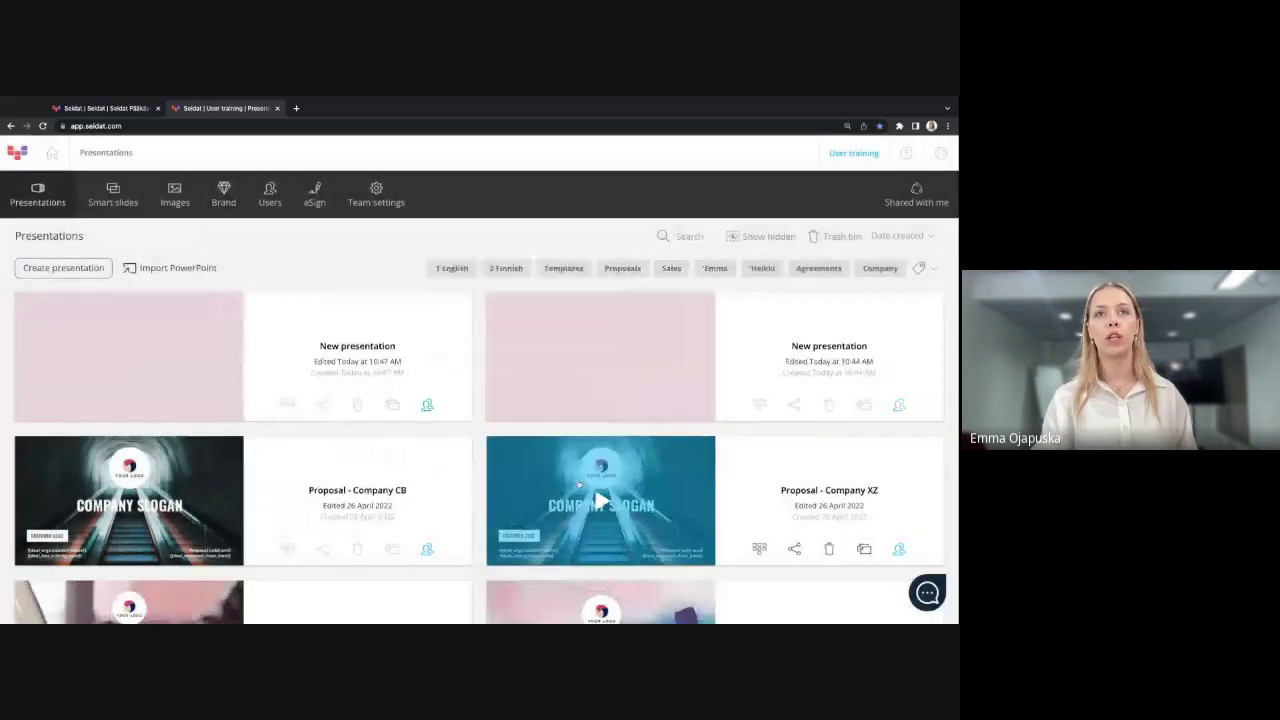
mouse_move(600, 357)
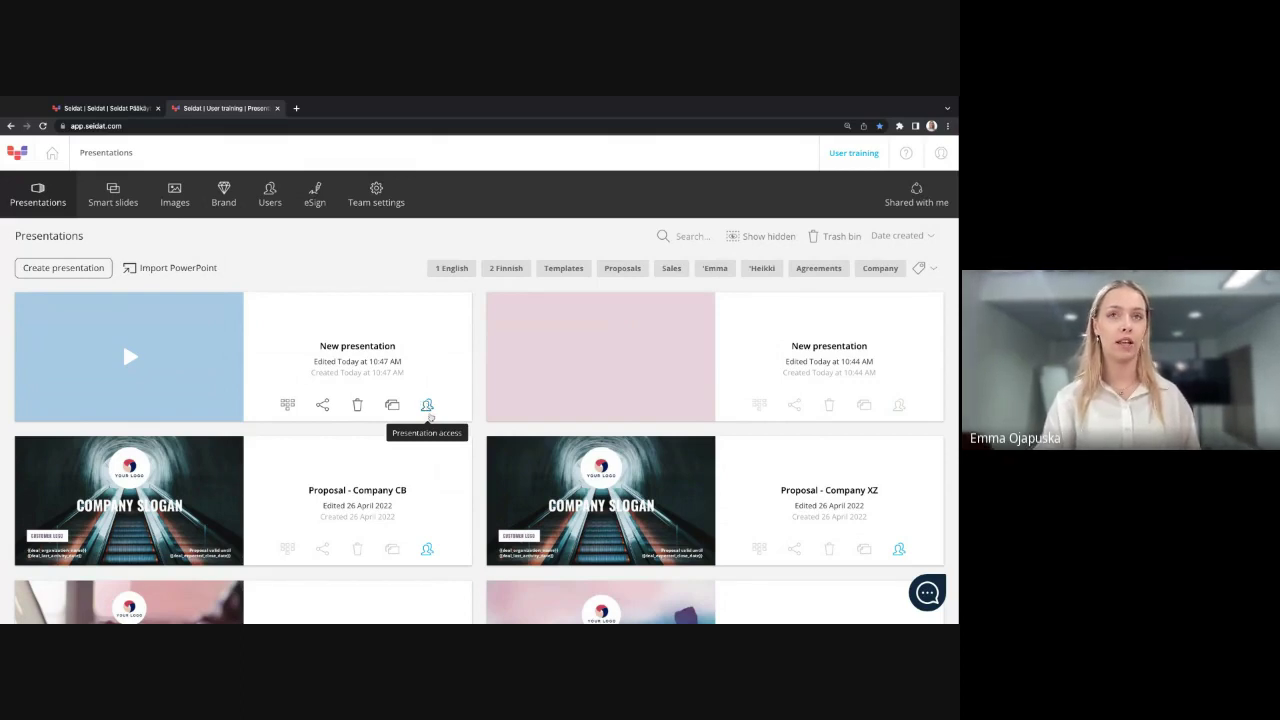
Step: Check the 10:44 New presentation's access settings, then return to the Analytiikka presentation tab
click(899, 406)
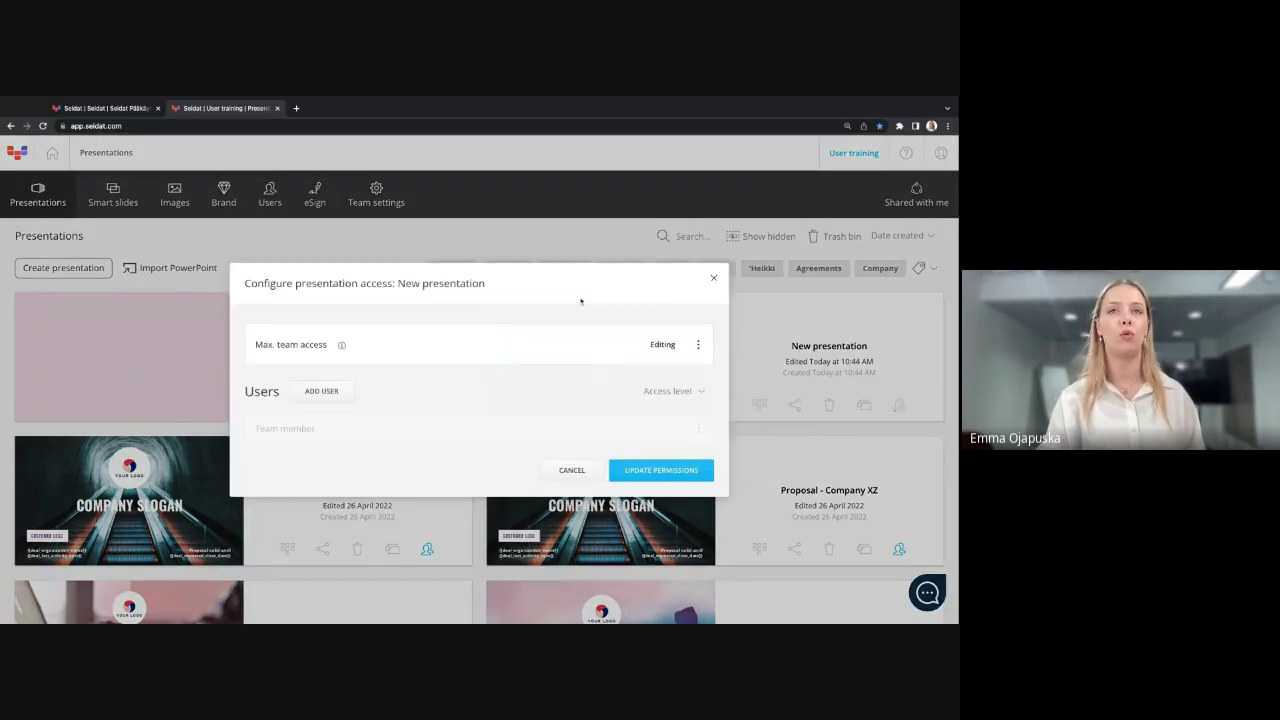
click(714, 277)
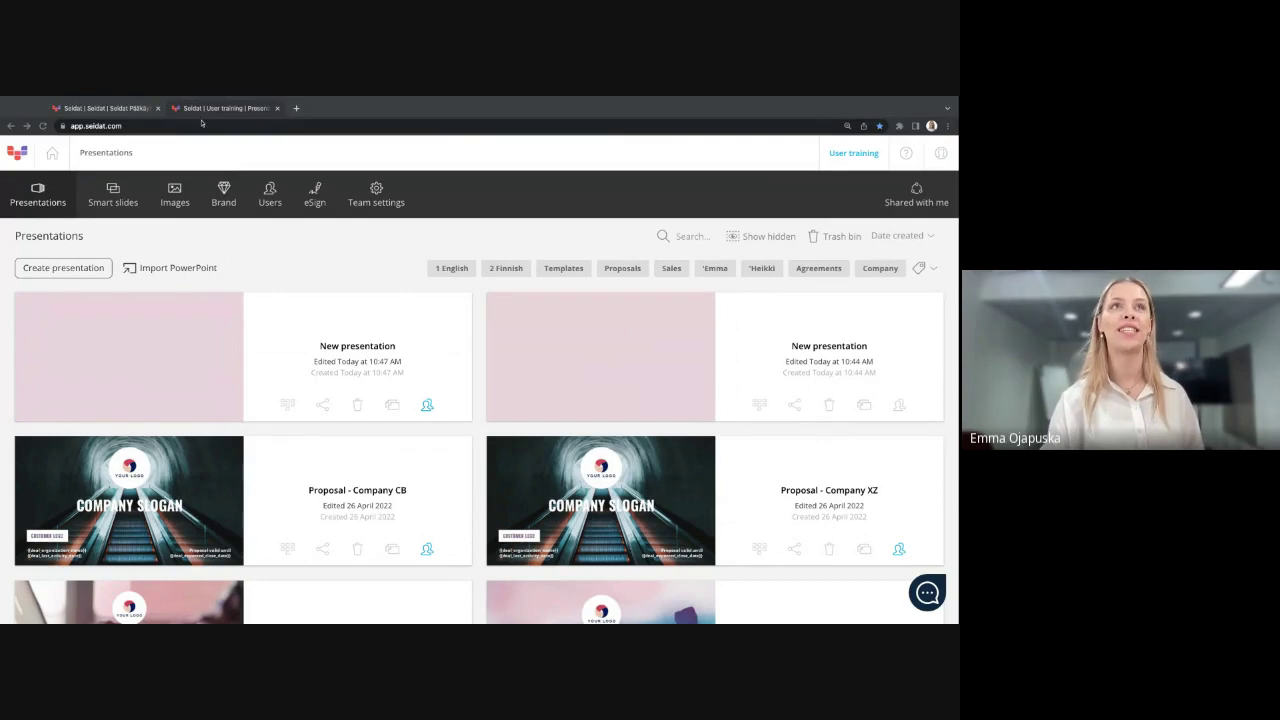
click(110, 107)
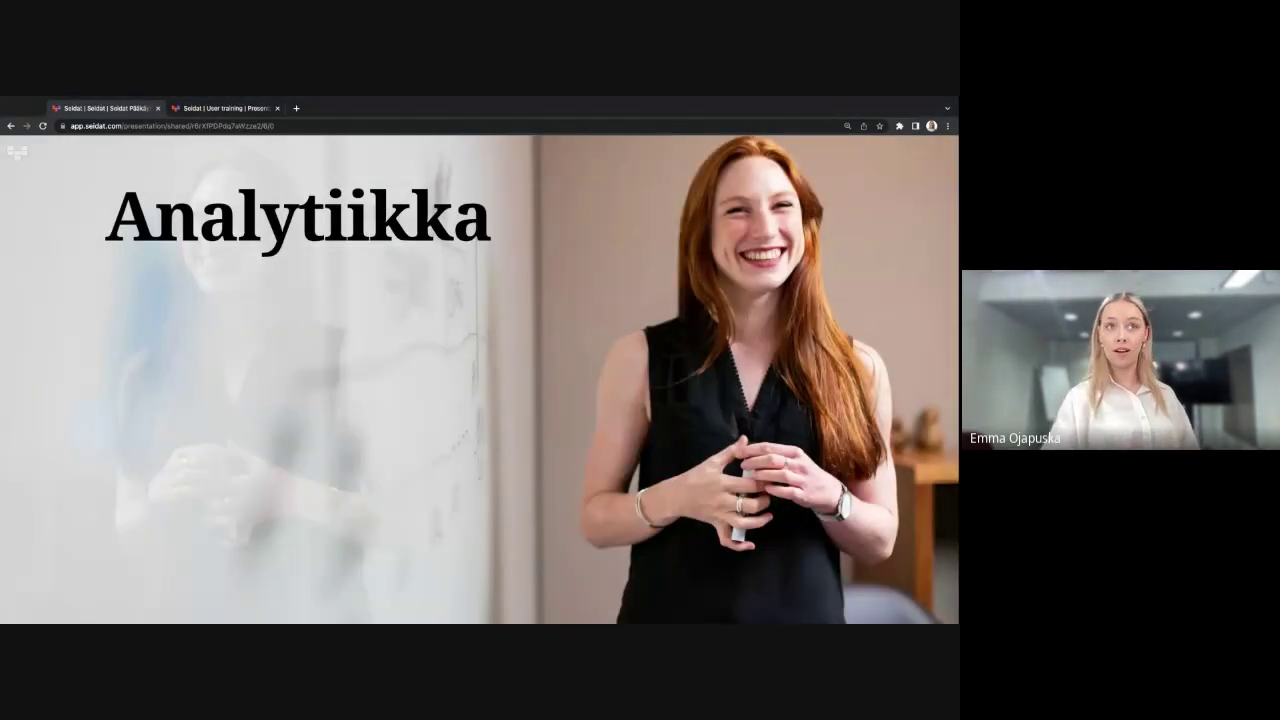
Step: Show the Analytiikka deck full screen with F11
key(F11)
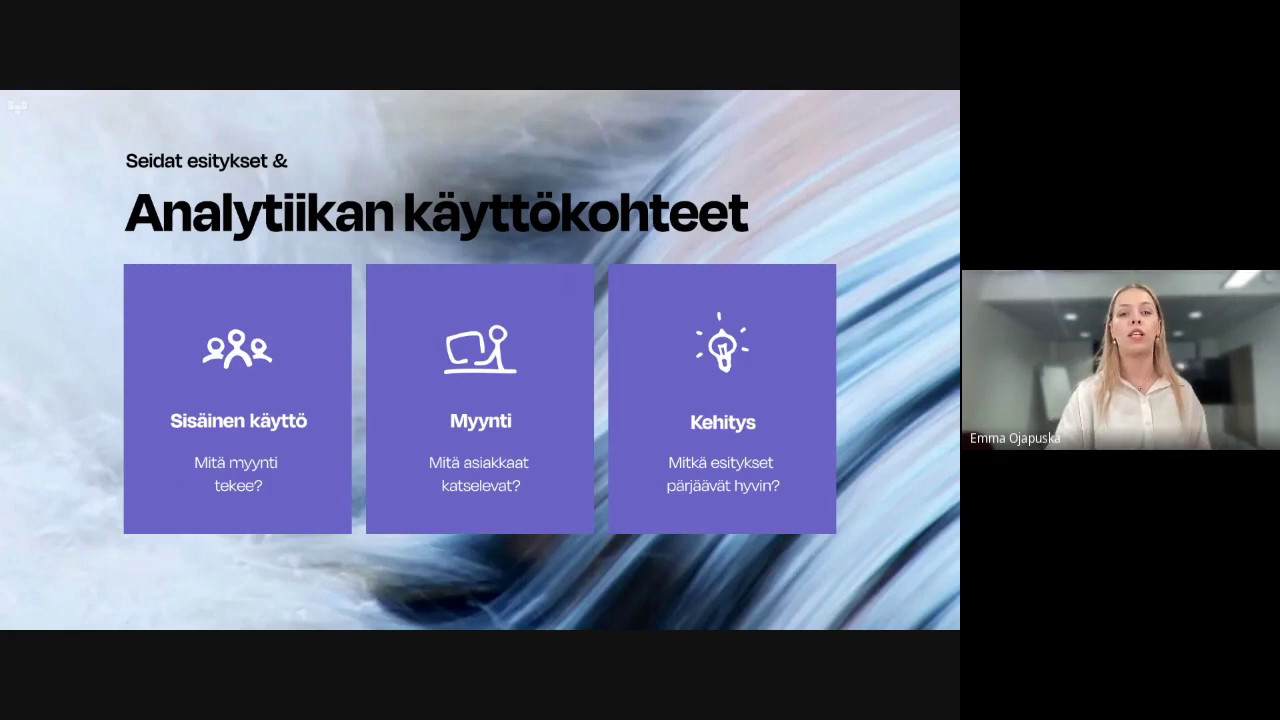
Step: Present the Analytiikka & Seidat slide, then advance to the Leadfeeder slide
key(Right)
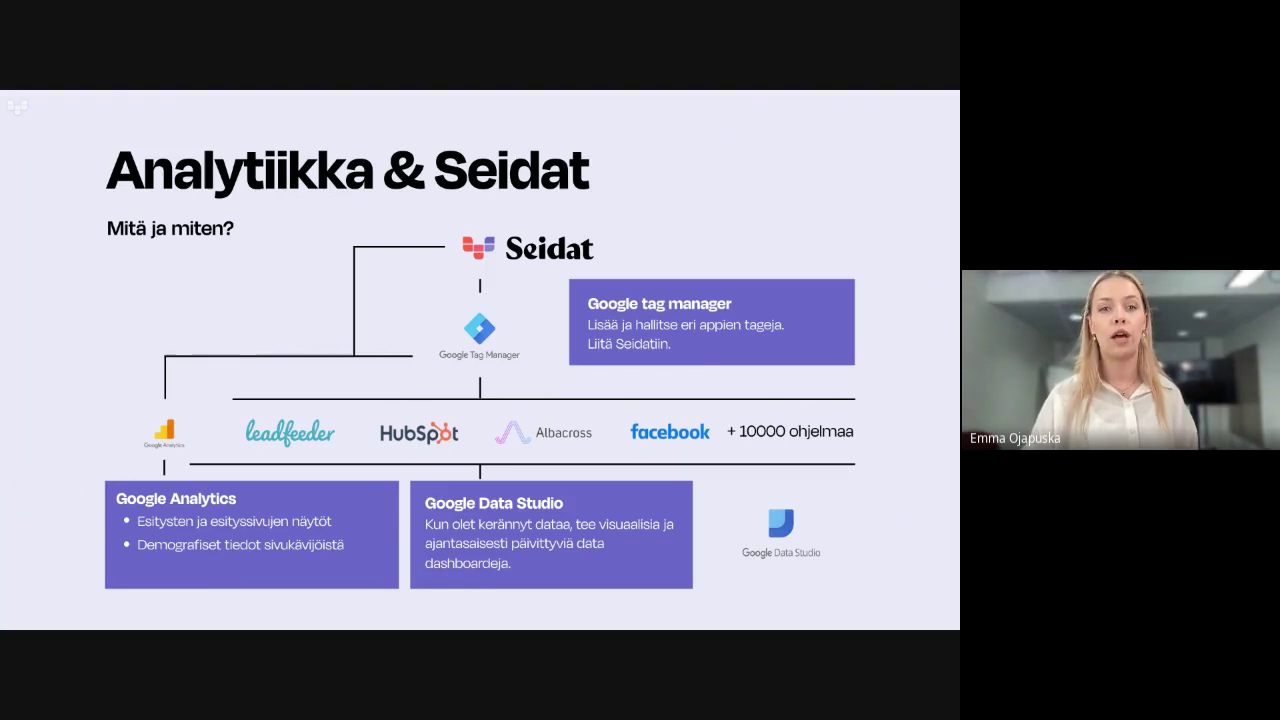
key(Right)
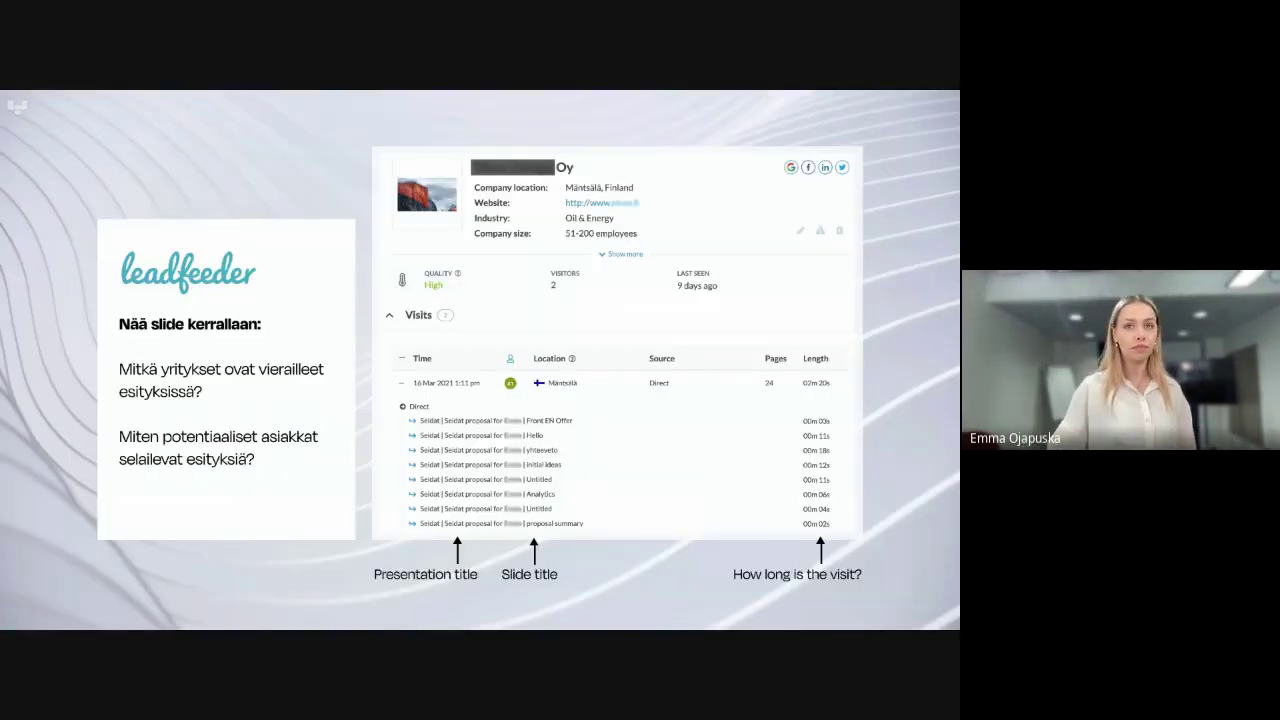
Step: Advance past the Leadfeeder visit-details slide to the Analytics page views slide
key(Right)
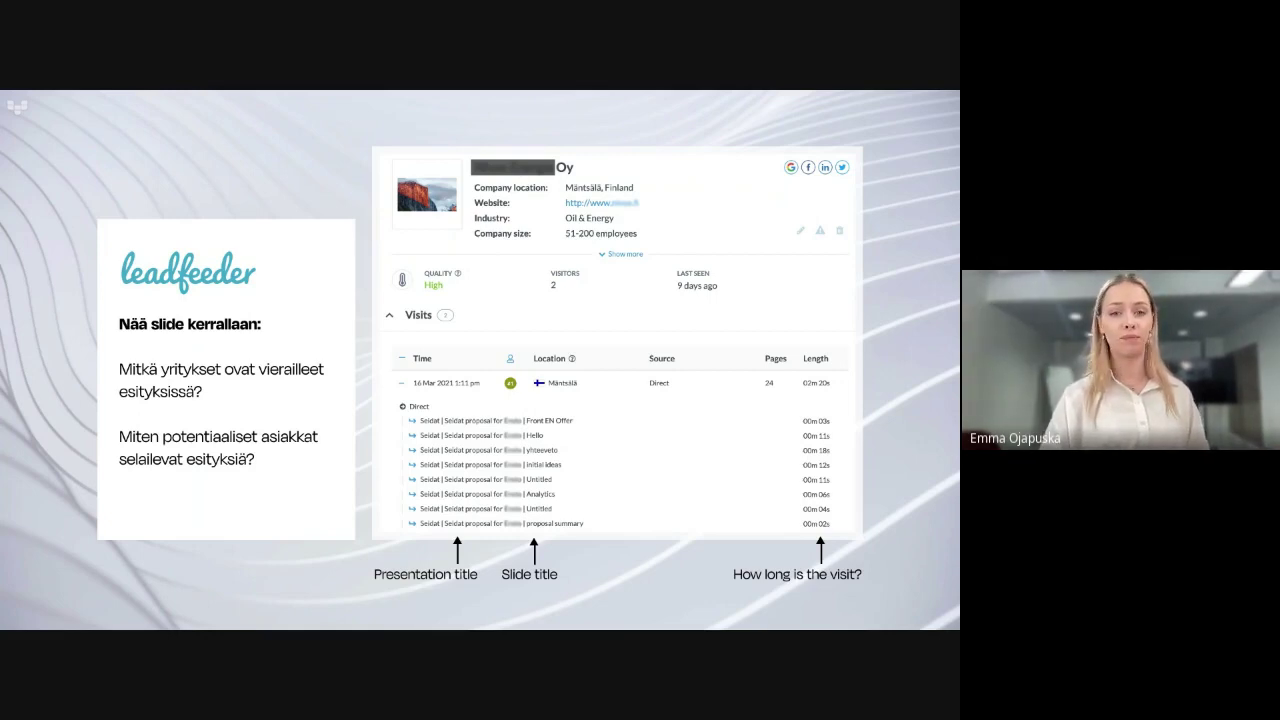
key(Right)
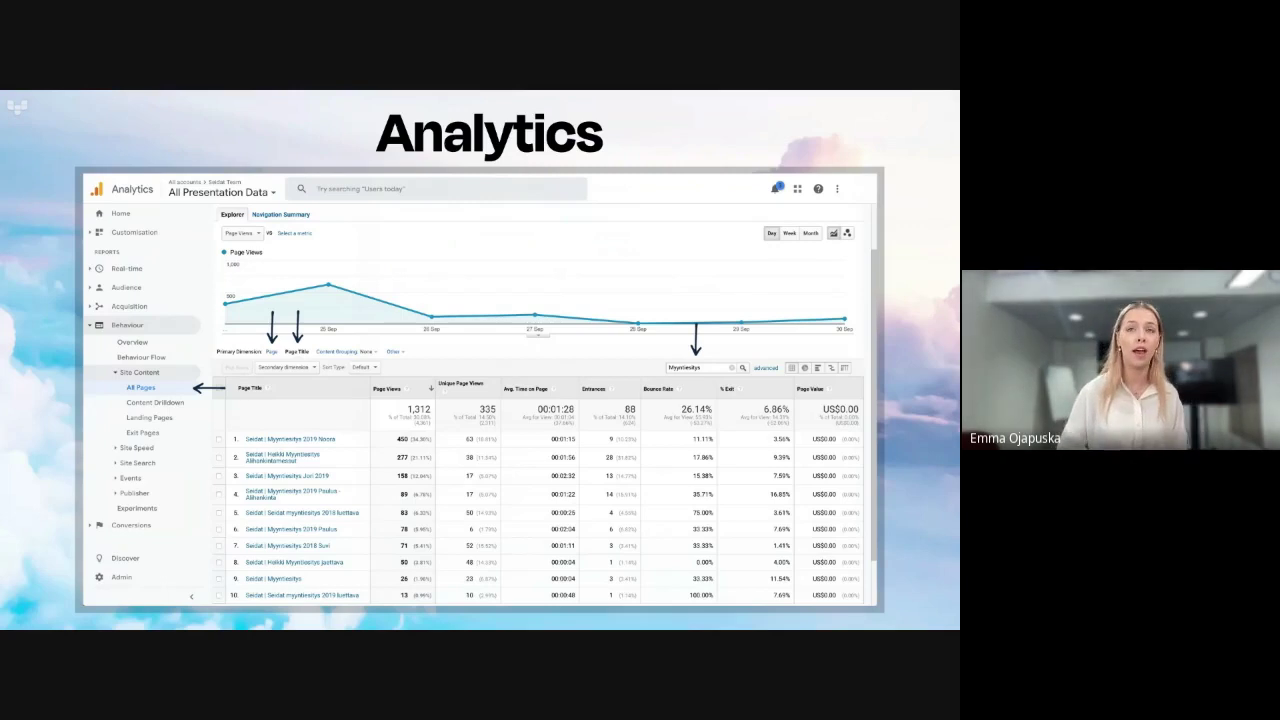